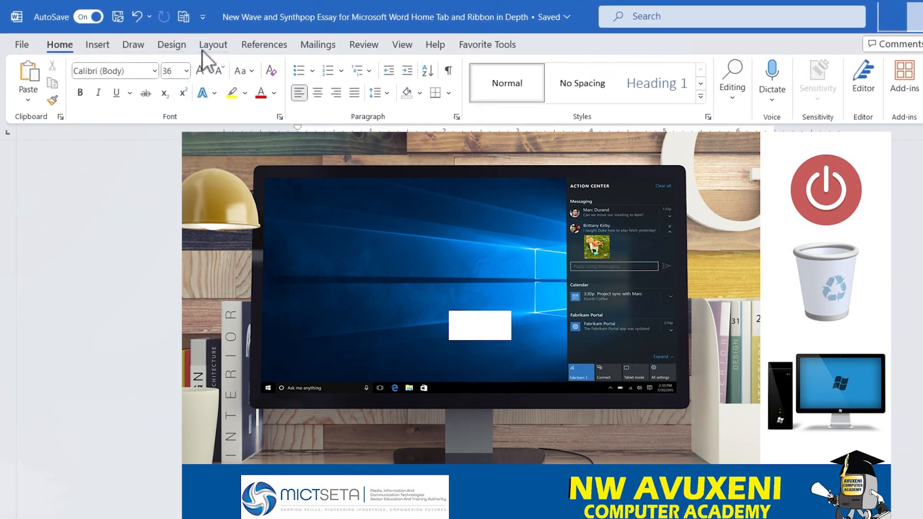
{"action": "left_click", "coordinate": [268, 42]}
{"action": "left_click", "coordinate": [60, 45]}
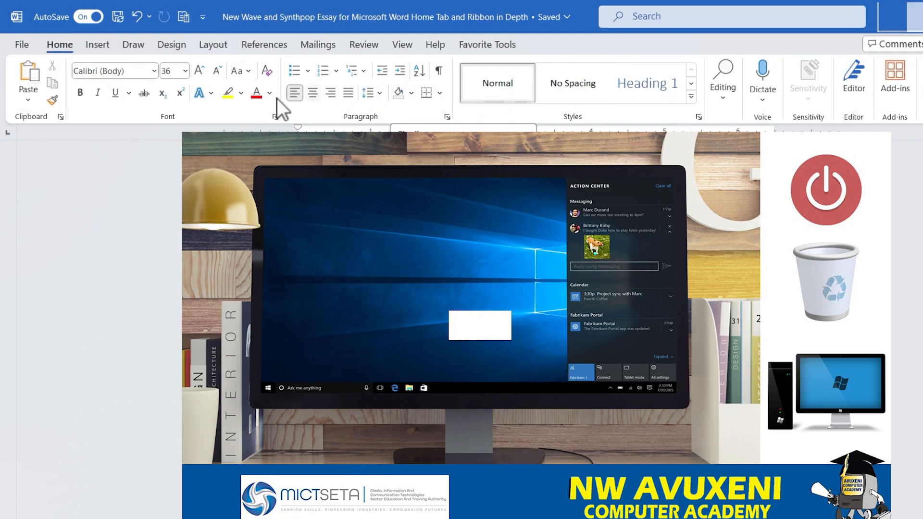
{"action": "left_click", "coordinate": [96, 44]}
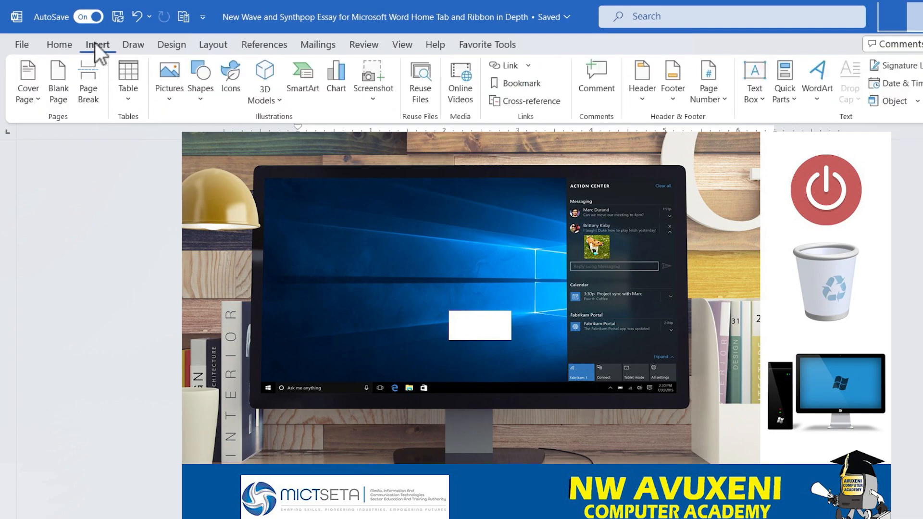
{"action": "left_click", "coordinate": [60, 45]}
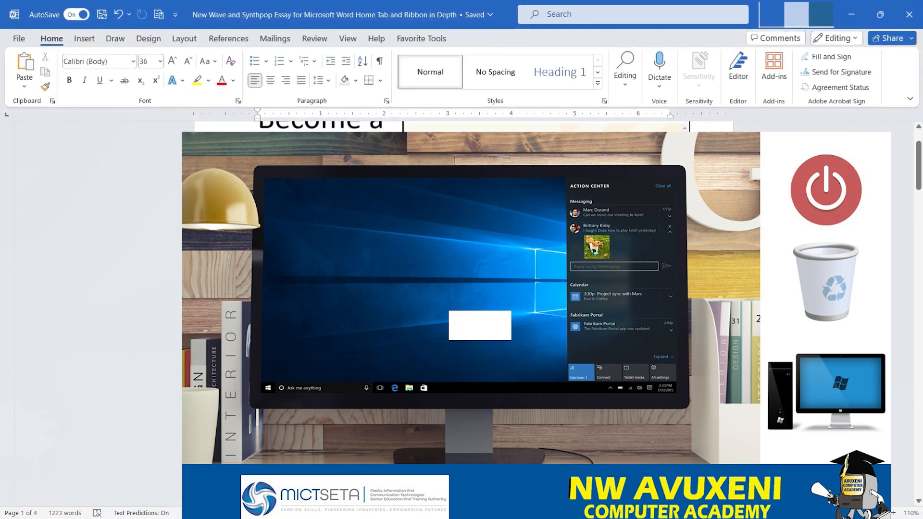
Copy the 'Impact on Popular Culture' heading together with its paragraph.
{"action": "left_click_drag", "start_coordinate": [917, 187], "coordinate": [919, 250]}
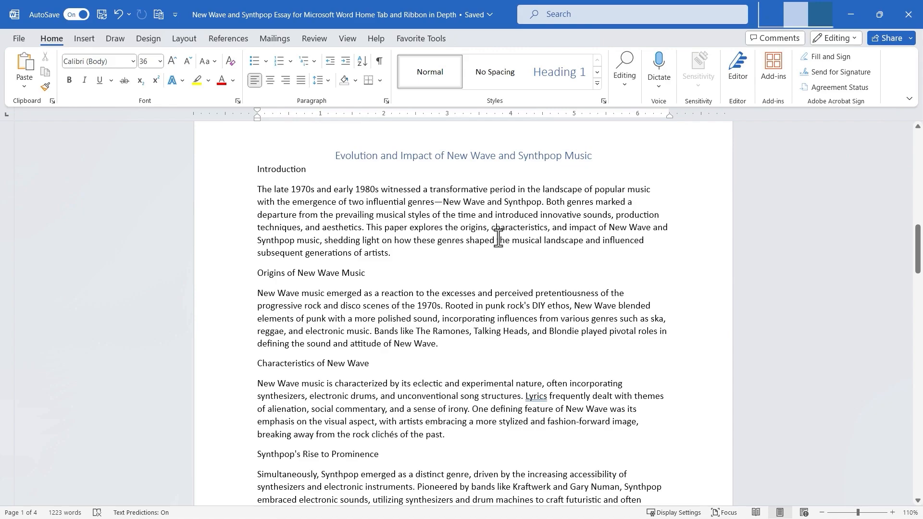
{"action": "scroll", "coordinate": [399, 274], "scroll_direction": "down", "scroll_amount": 10}
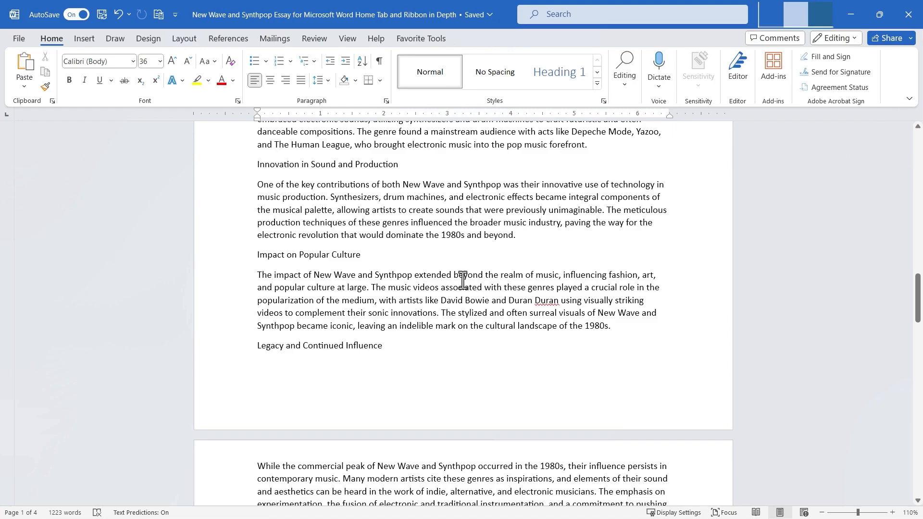
{"action": "left_click_drag", "start_coordinate": [257, 254], "coordinate": [559, 327]}
{"action": "key", "text": "ctrl+c"}
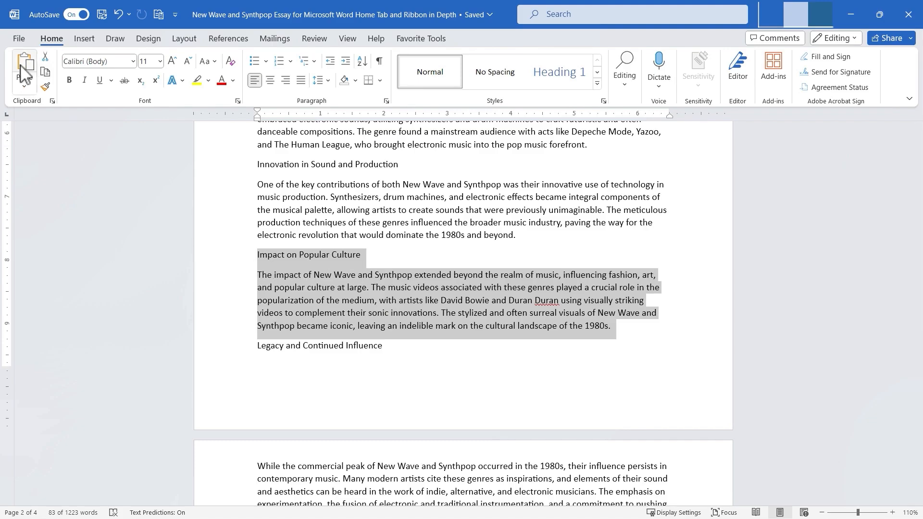
{"action": "left_click", "coordinate": [50, 73]}
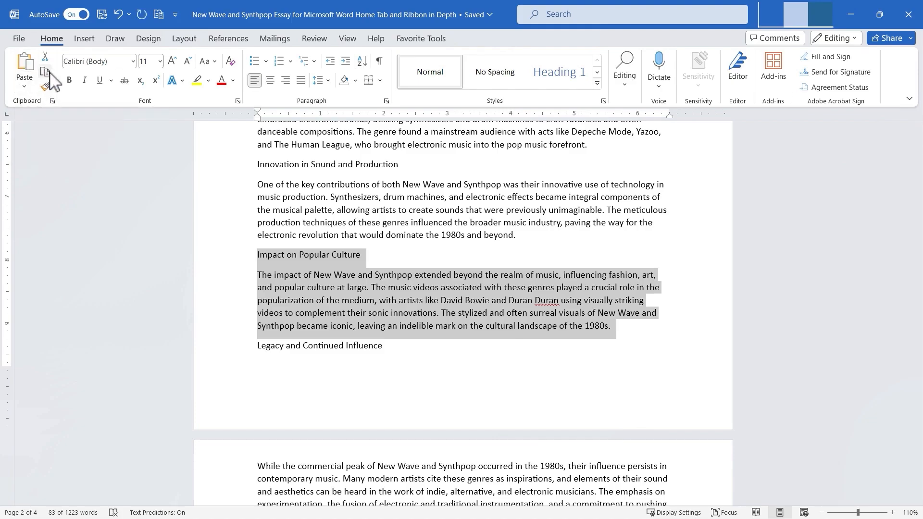
Paste the copied section as a new paragraph after the 'Challenges and Criticisms' paragraph.
{"action": "left_click_drag", "start_coordinate": [916, 283], "coordinate": [907, 385]}
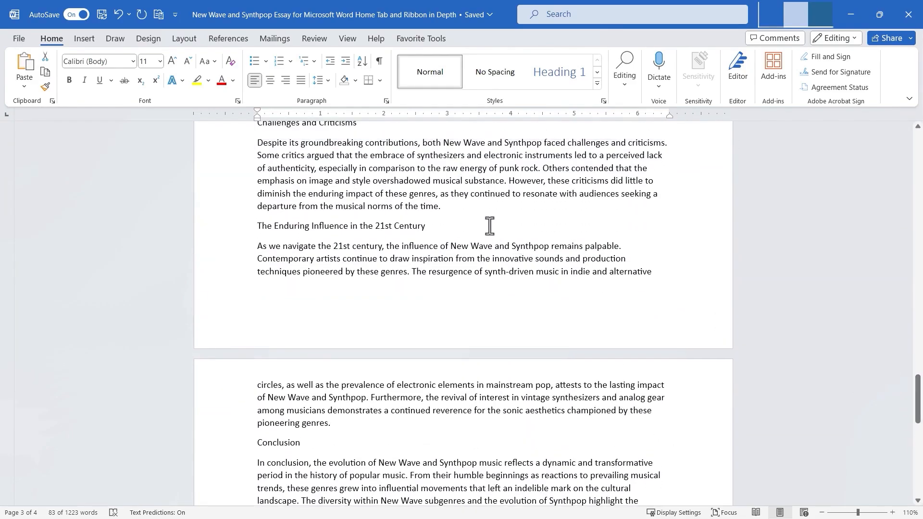
{"action": "left_click", "coordinate": [456, 209]}
{"action": "key", "text": "Return"}
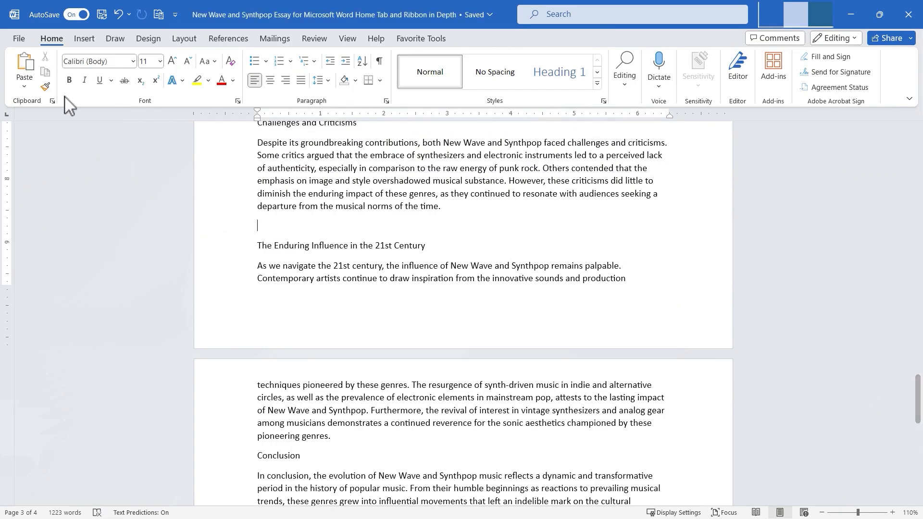
{"action": "left_click", "coordinate": [27, 69]}
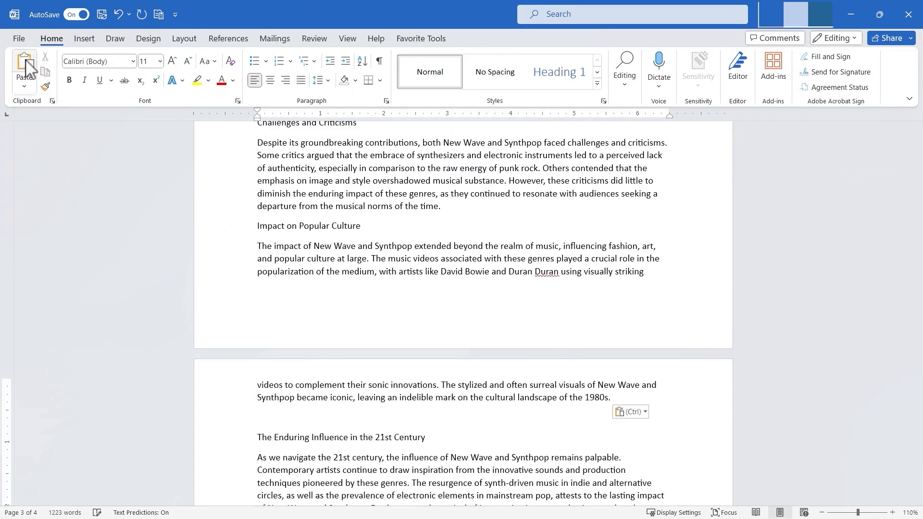
Paste the copied section again as a picture after the pasted section's last line.
{"action": "left_click", "coordinate": [25, 86]}
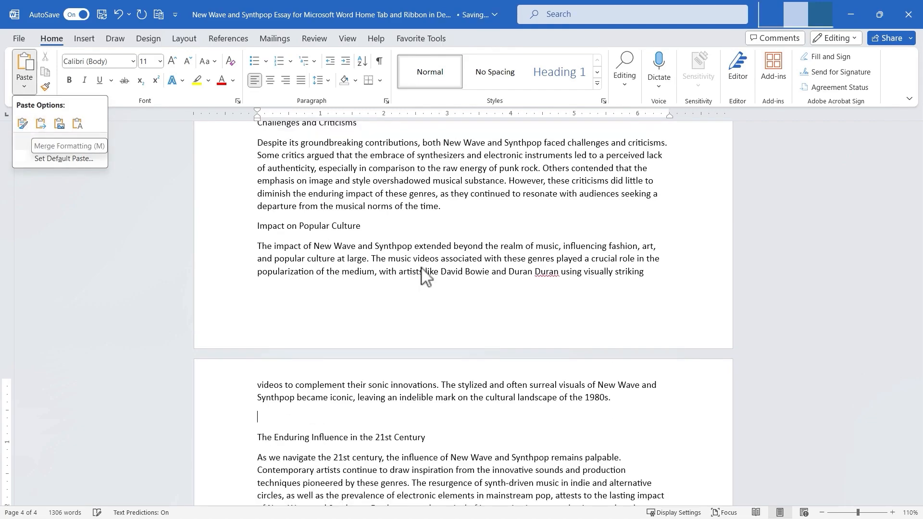
{"action": "scroll", "coordinate": [428, 277], "scroll_direction": "up", "scroll_amount": 10}
{"action": "scroll", "coordinate": [601, 236], "scroll_direction": "up", "scroll_amount": 15}
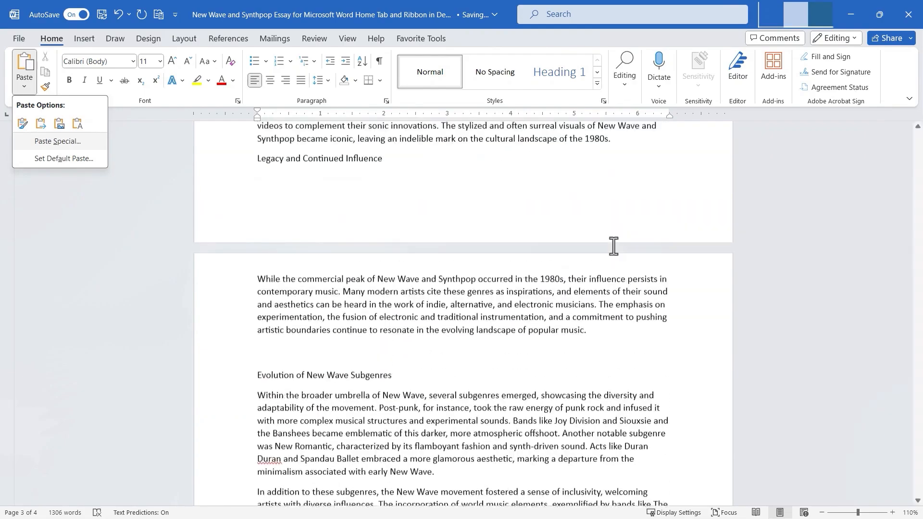
{"action": "scroll", "coordinate": [535, 243], "scroll_direction": "up", "scroll_amount": 8}
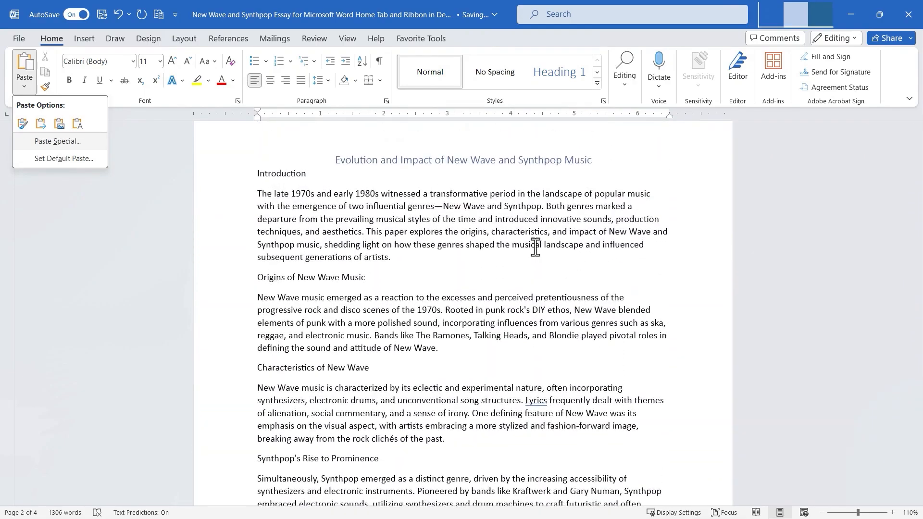
{"action": "scroll", "coordinate": [529, 252], "scroll_direction": "down", "scroll_amount": 10}
{"action": "scroll", "coordinate": [529, 251], "scroll_direction": "down", "scroll_amount": 5}
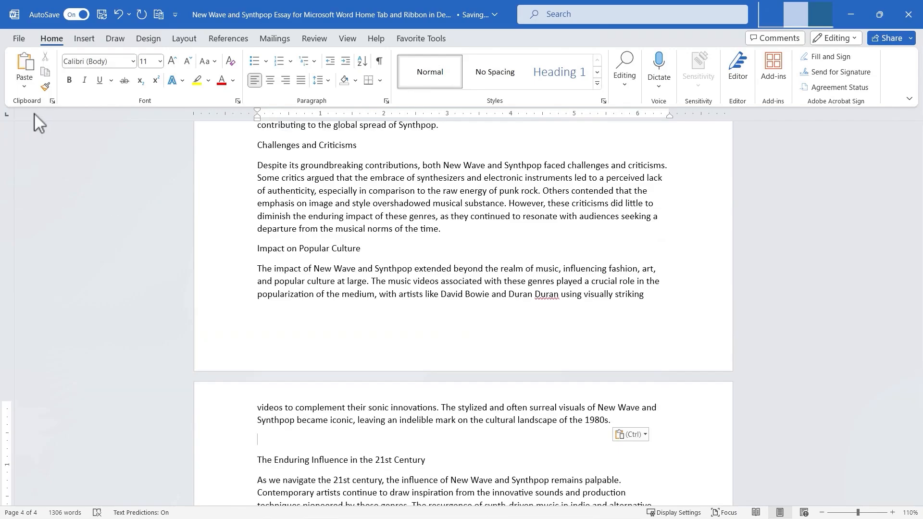
{"action": "left_click", "coordinate": [24, 86]}
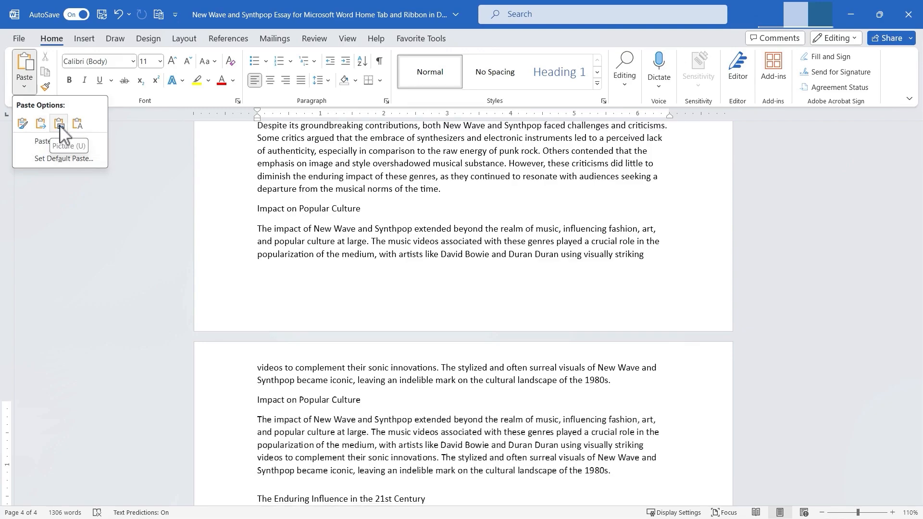
{"action": "left_click", "coordinate": [59, 124]}
Set the pasted picture's text wrapping to In Front of Text.
{"action": "scroll", "coordinate": [428, 384], "scroll_direction": "down", "scroll_amount": 3}
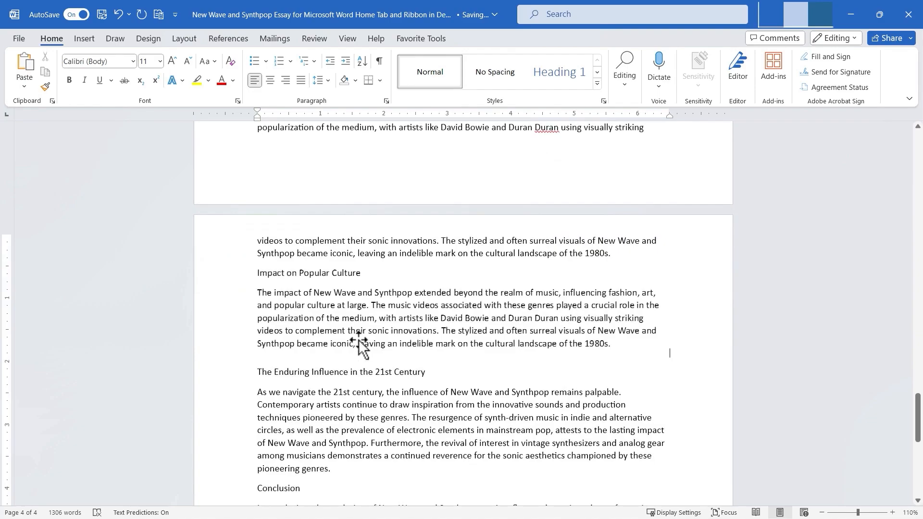
{"action": "left_click", "coordinate": [395, 288]}
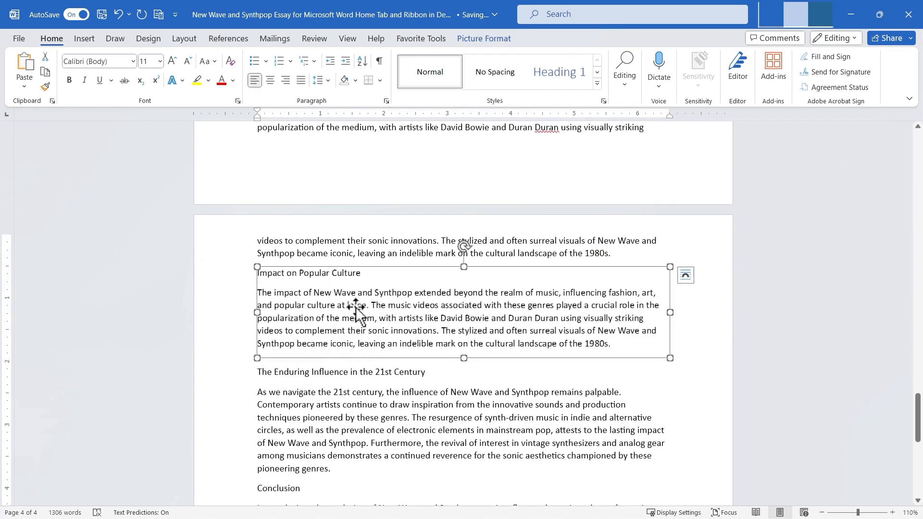
{"action": "scroll", "coordinate": [364, 317], "scroll_direction": "up", "scroll_amount": 1}
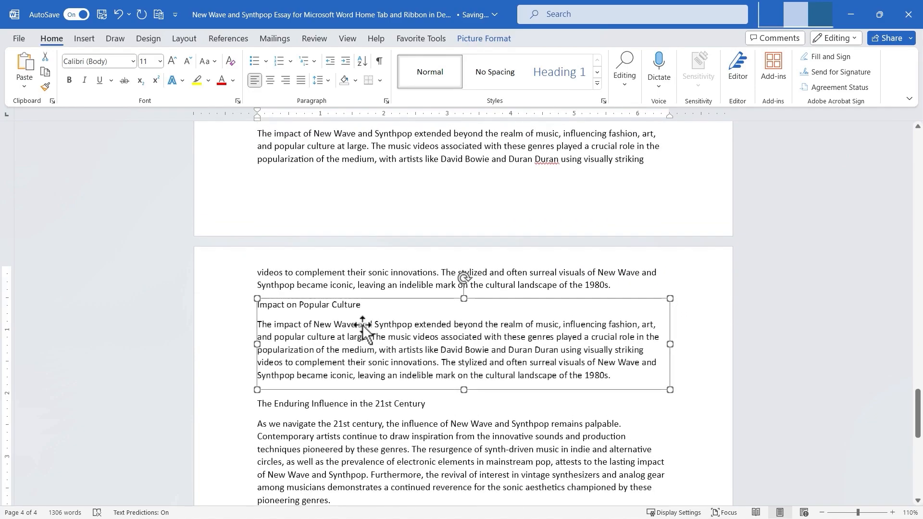
{"action": "right_click", "coordinate": [420, 342]}
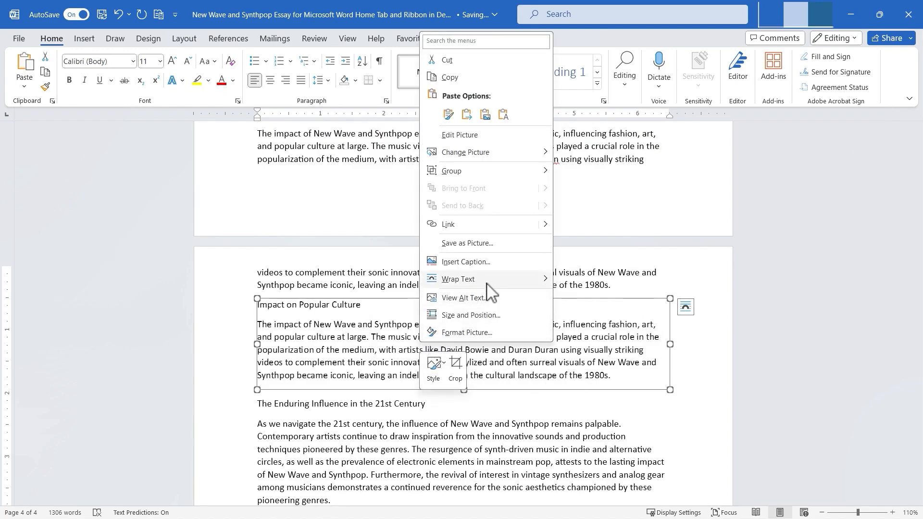
{"action": "mouse_move", "coordinate": [491, 292]}
{"action": "left_click", "coordinate": [569, 284]}
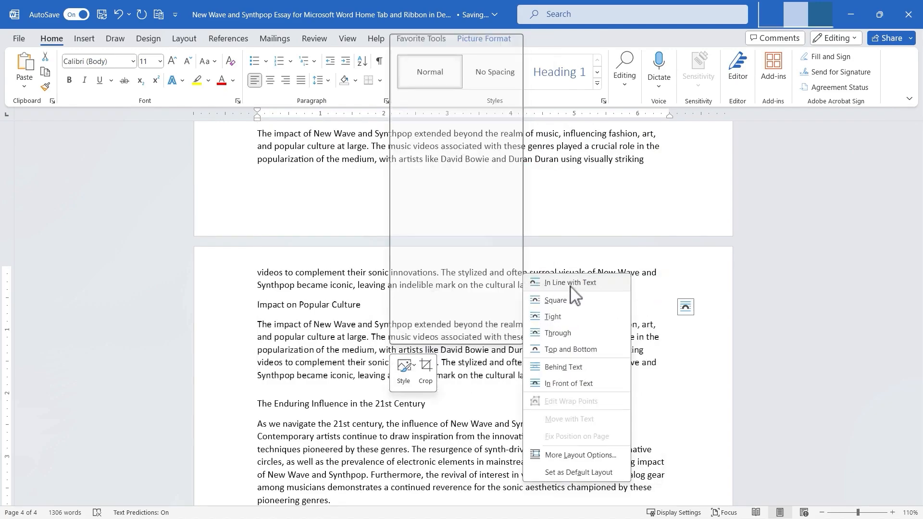
{"action": "left_click", "coordinate": [567, 385]}
Shrink and reposition the pasted picture, then delete it.
{"action": "left_click_drag", "start_coordinate": [358, 368], "coordinate": [376, 370]}
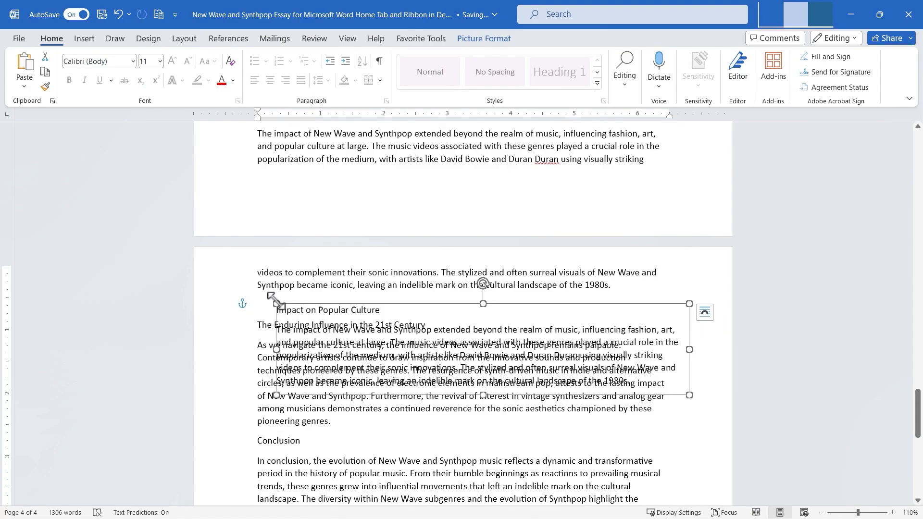
{"action": "left_click_drag", "start_coordinate": [277, 301], "coordinate": [521, 357]}
{"action": "left_click_drag", "start_coordinate": [580, 379], "coordinate": [540, 277]}
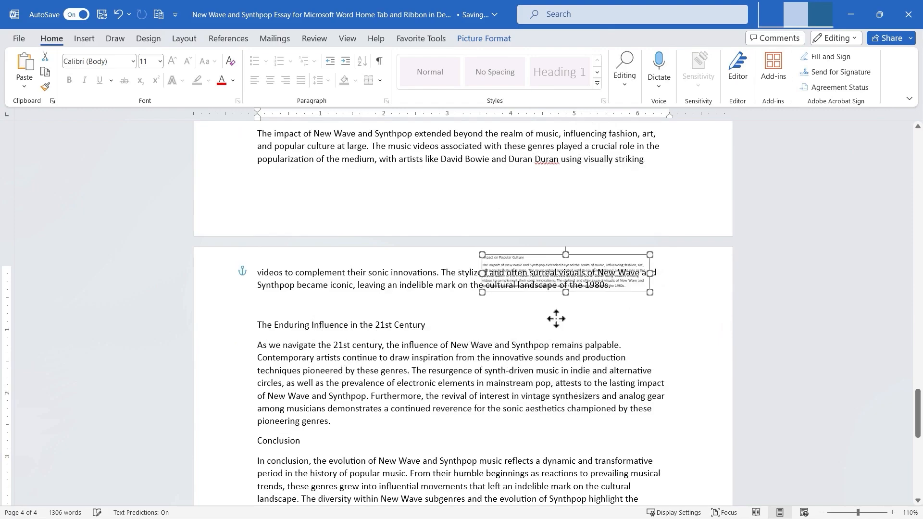
{"action": "left_click_drag", "start_coordinate": [557, 318], "coordinate": [484, 315]}
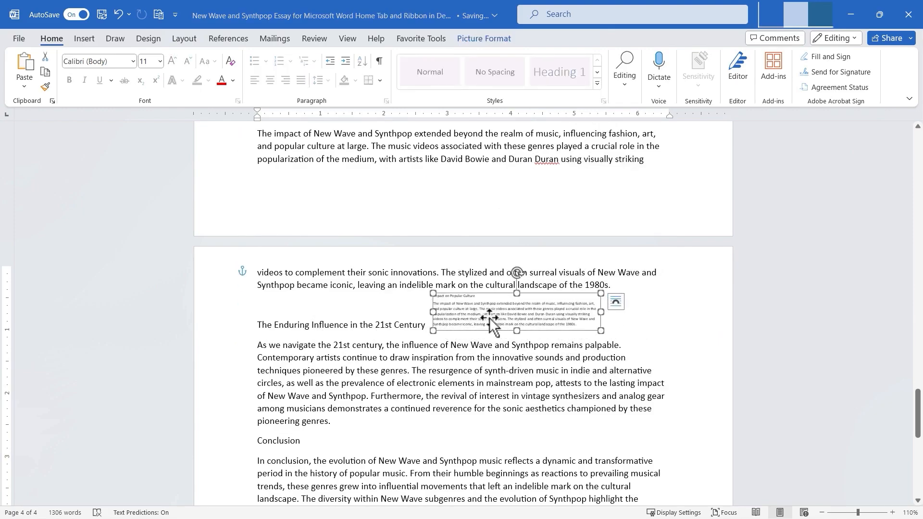
{"action": "key", "text": "Delete"}
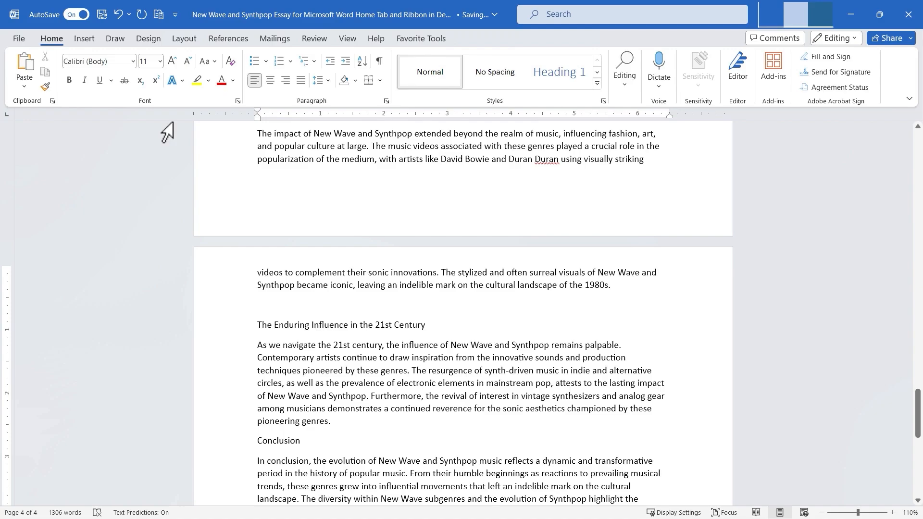
Paste the copied section with Keep Text Only, then undo that paste.
{"action": "left_click", "coordinate": [24, 83]}
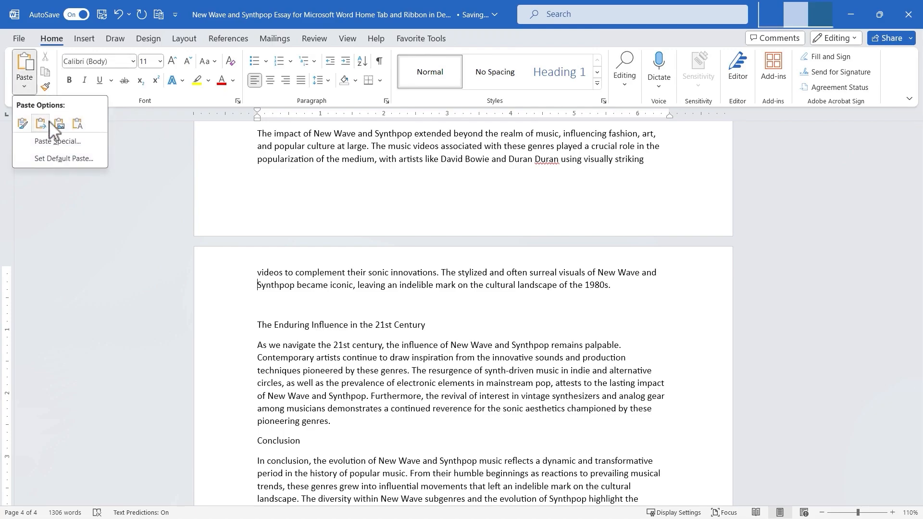
{"action": "left_click", "coordinate": [77, 125]}
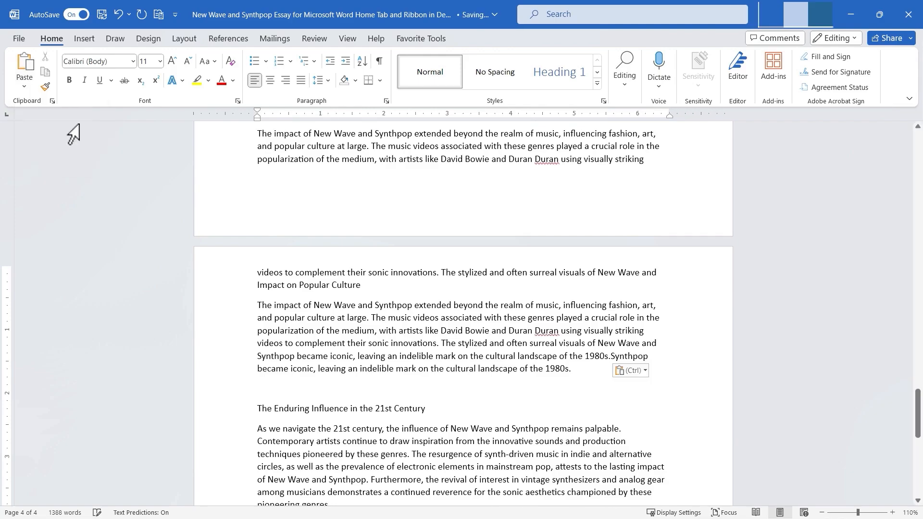
{"action": "key", "text": "ctrl+z"}
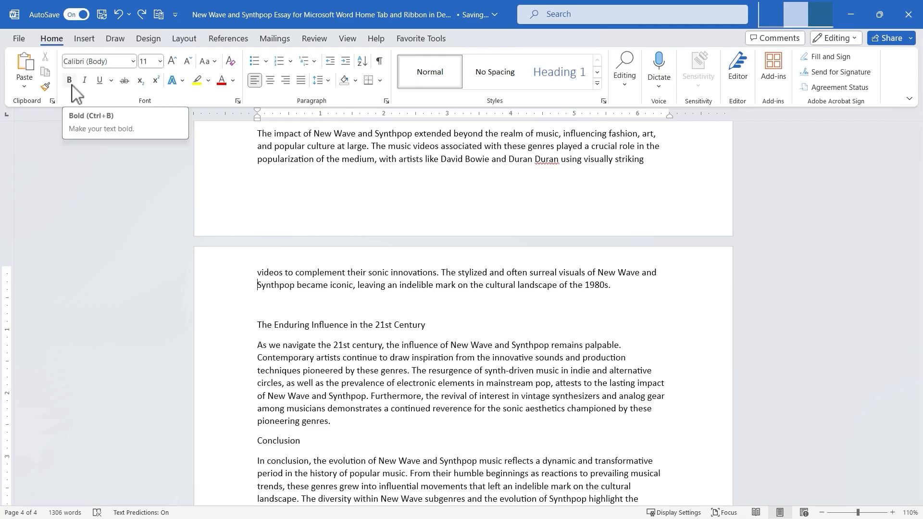
Review the Paste Special formats and the Paste link option without pasting anything.
{"action": "left_click", "coordinate": [24, 86]}
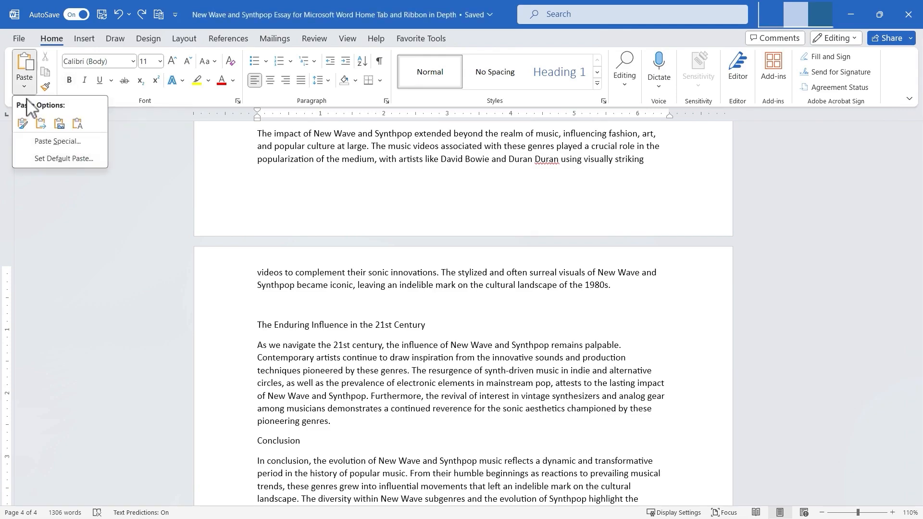
{"action": "left_click", "coordinate": [56, 144]}
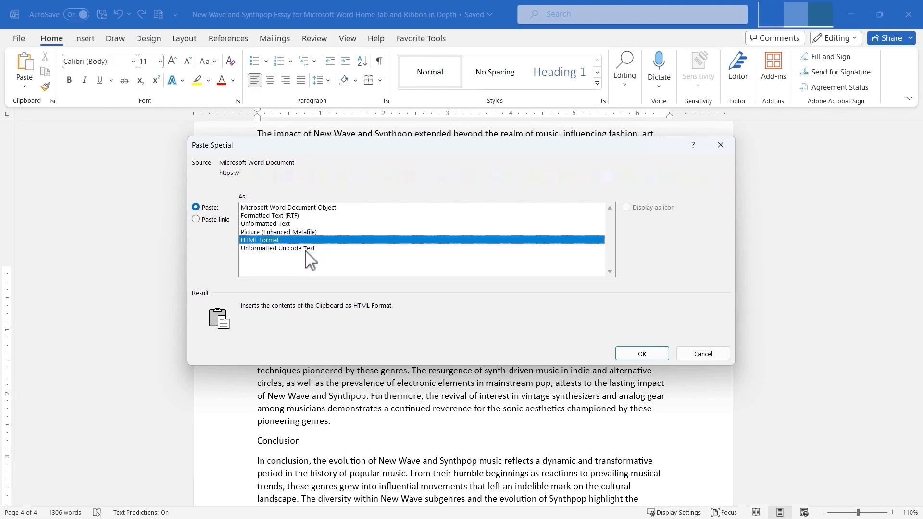
{"action": "left_click", "coordinate": [203, 220]}
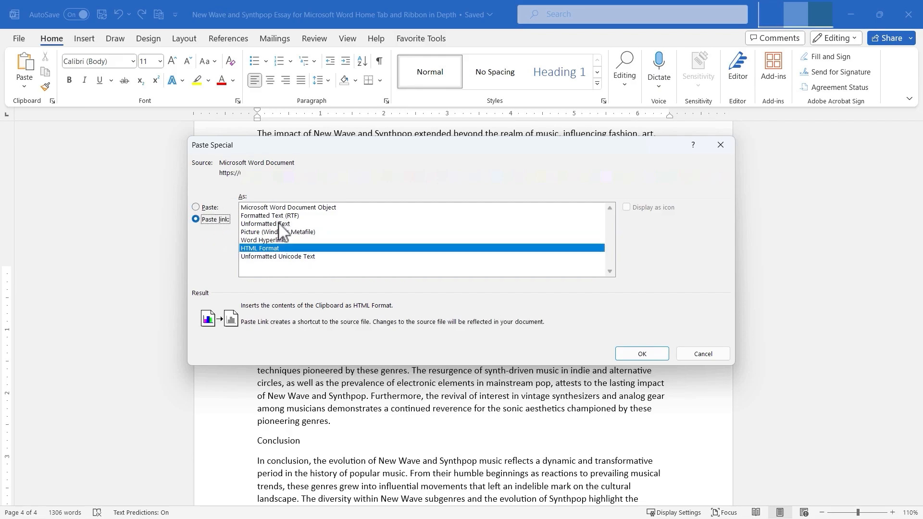
{"action": "left_click", "coordinate": [198, 209]}
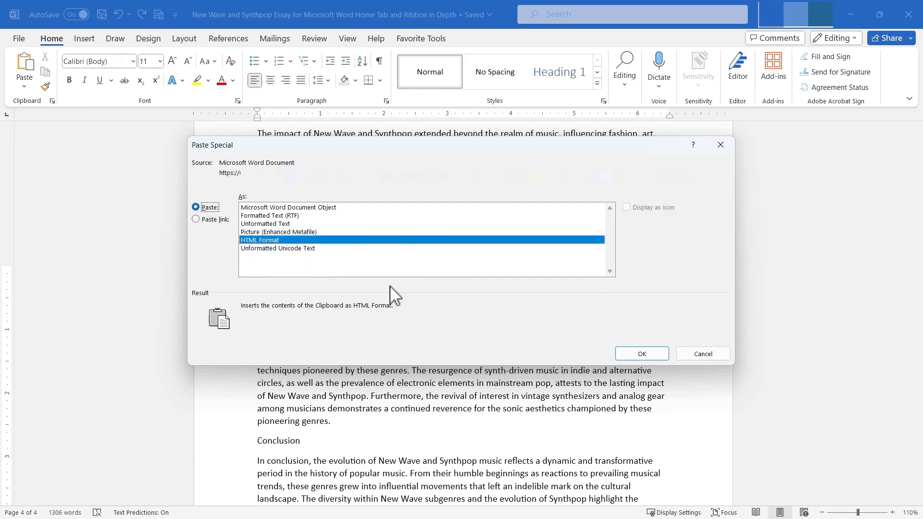
{"action": "left_click", "coordinate": [703, 354]}
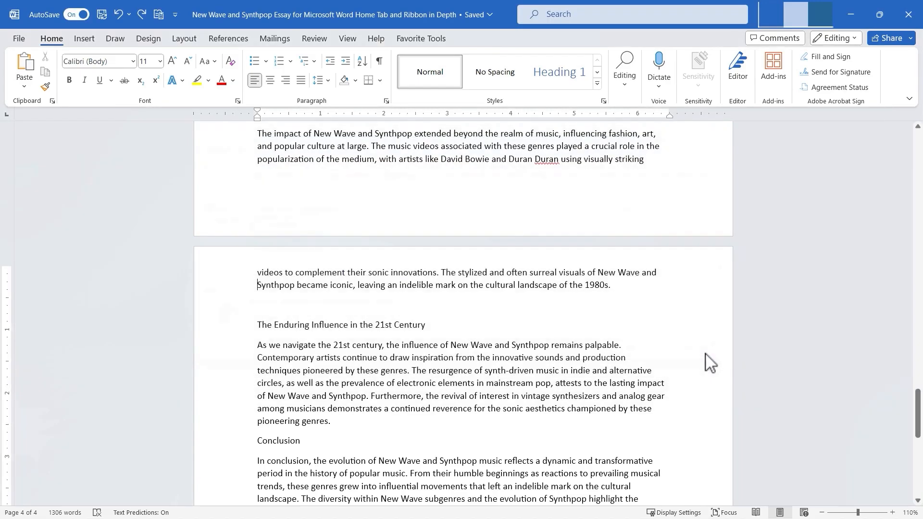
Open the default paste settings and scroll to the cut, copy and paste options.
{"action": "left_click", "coordinate": [24, 90]}
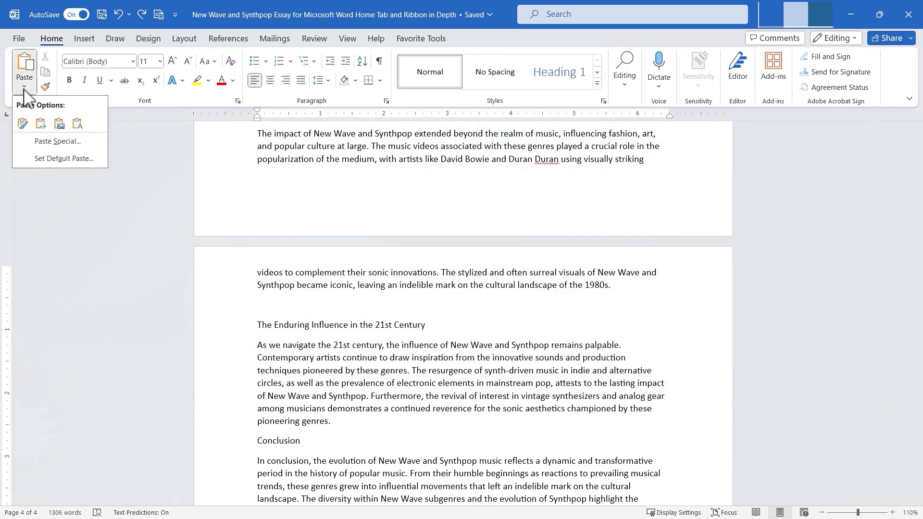
{"action": "left_click", "coordinate": [72, 162]}
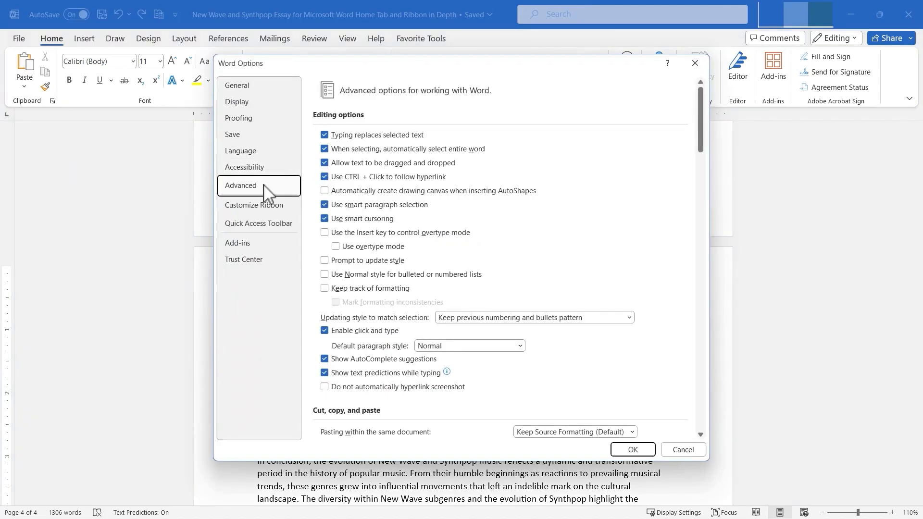
{"action": "scroll", "coordinate": [448, 253], "scroll_direction": "down", "scroll_amount": 5}
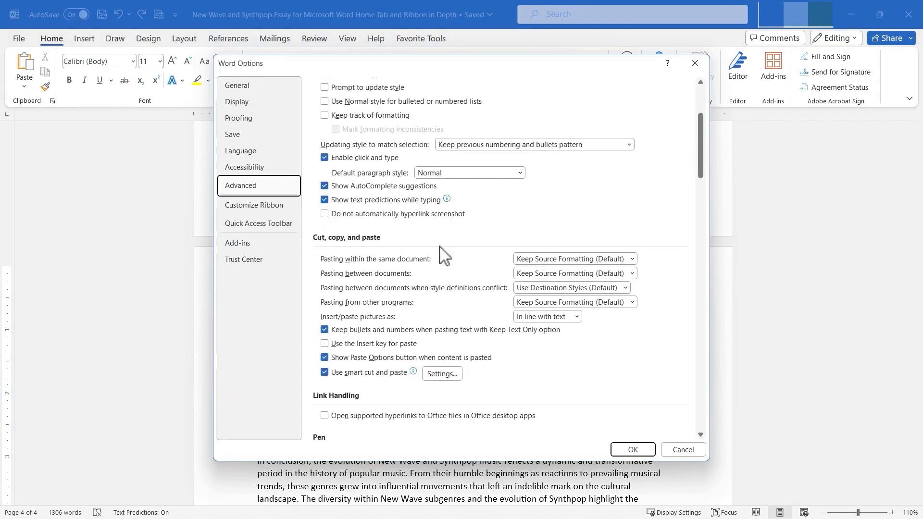
Review the paste formatting choices for pasting within a document, between documents and from other programs, then cancel the options dialog.
{"action": "scroll", "coordinate": [445, 258], "scroll_direction": "down", "scroll_amount": 1}
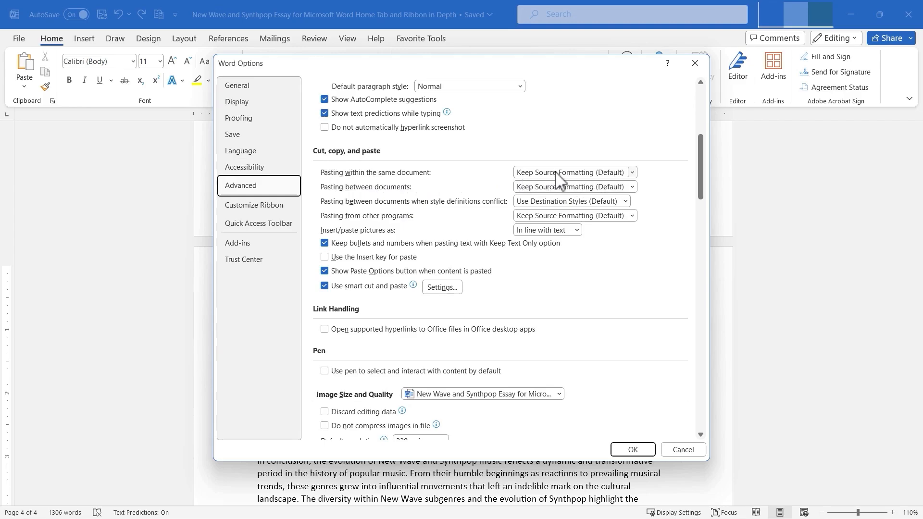
{"action": "left_click", "coordinate": [632, 174]}
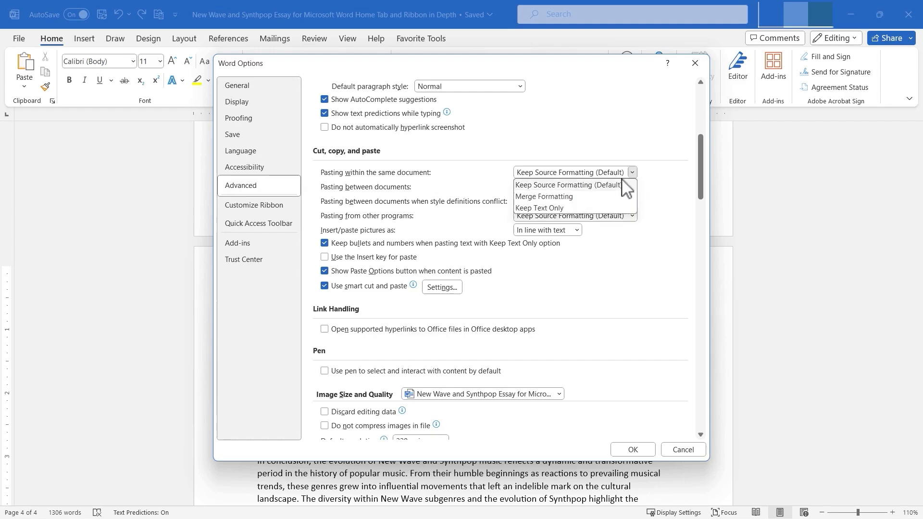
{"action": "left_click", "coordinate": [601, 185]}
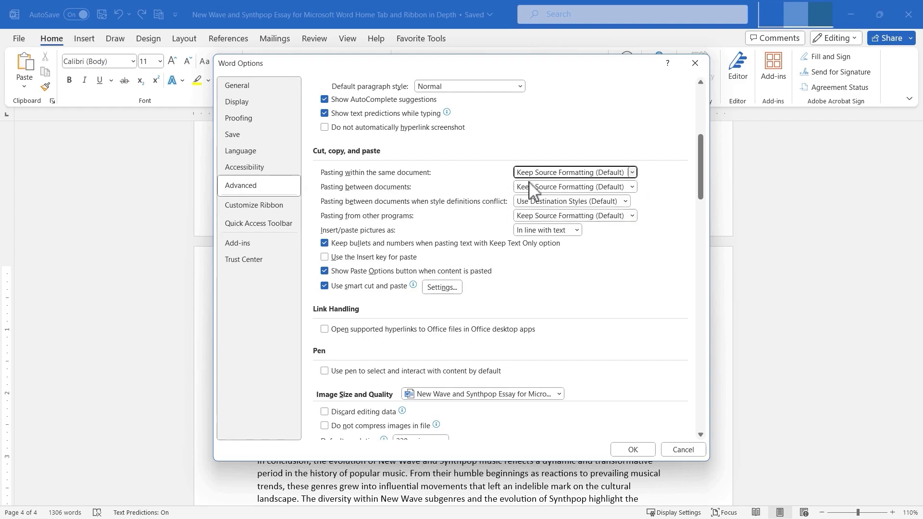
{"action": "left_click", "coordinate": [633, 187]}
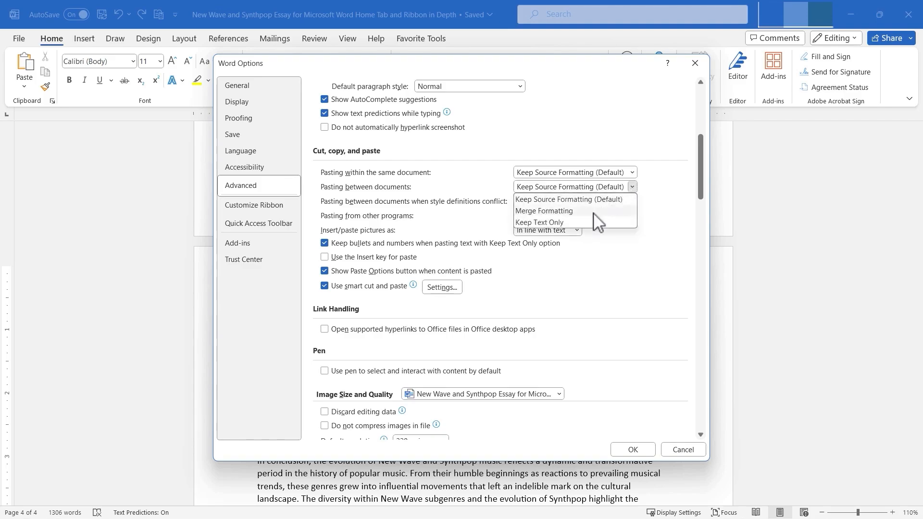
{"action": "left_click", "coordinate": [611, 153]}
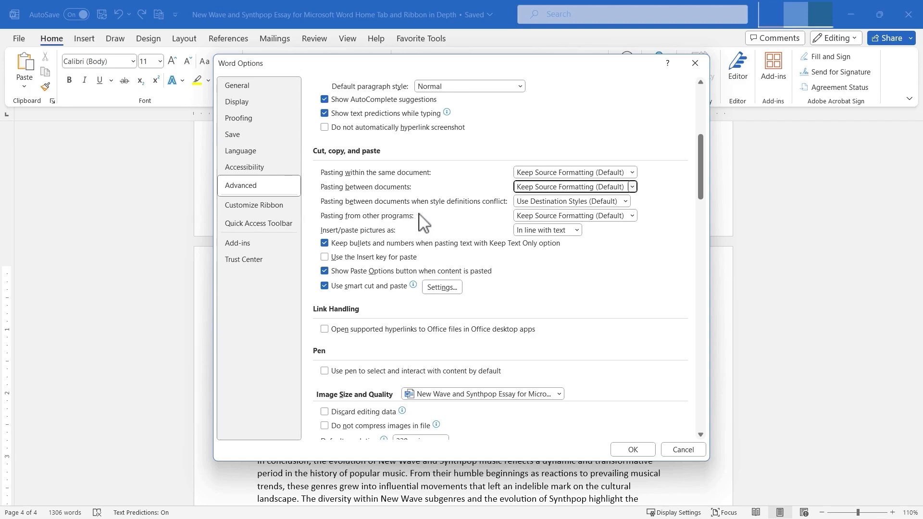
{"action": "left_click", "coordinate": [634, 217]}
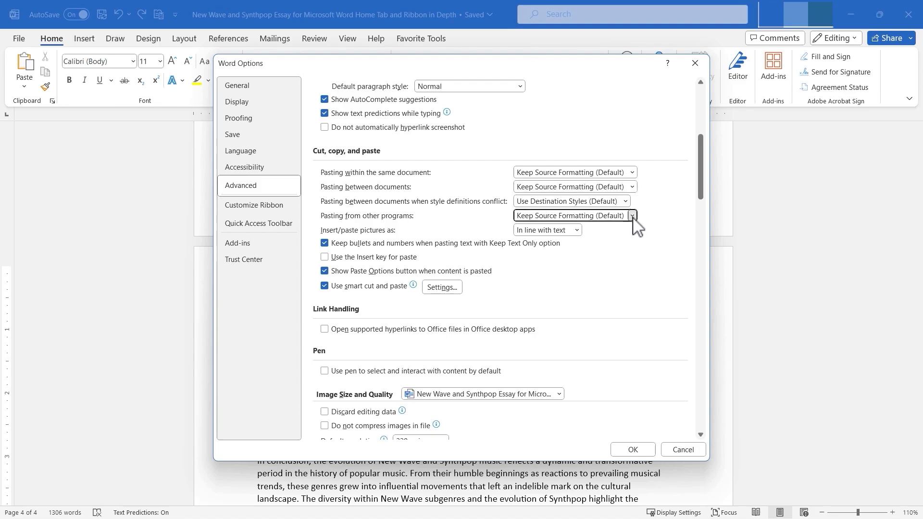
{"action": "left_click", "coordinate": [655, 255]}
{"action": "left_click", "coordinate": [686, 453]}
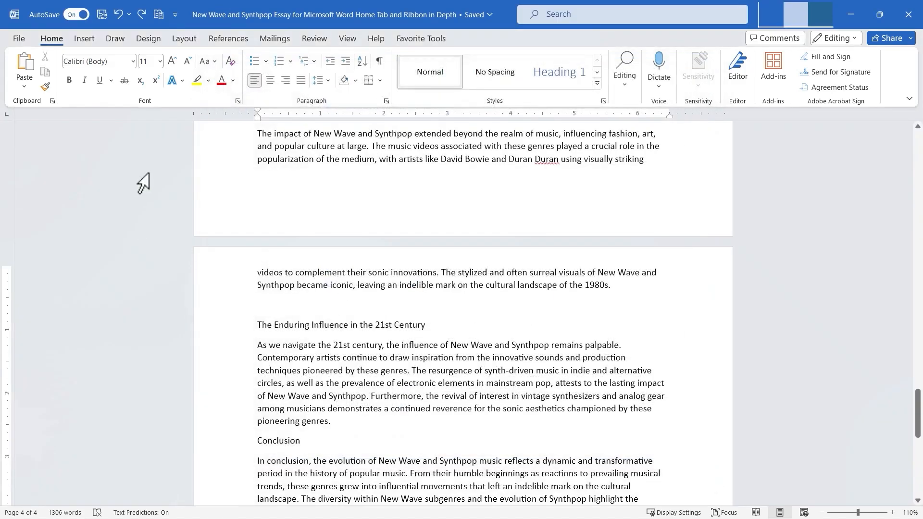
Cut the 'Impact on Popular Culture' heading together with its paragraph from the essay.
{"action": "left_click", "coordinate": [27, 86]}
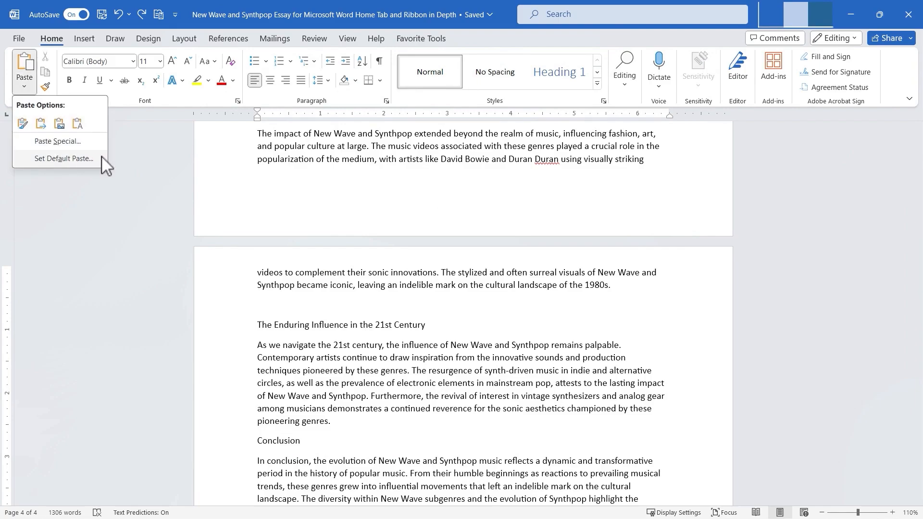
{"action": "left_click", "coordinate": [146, 169]}
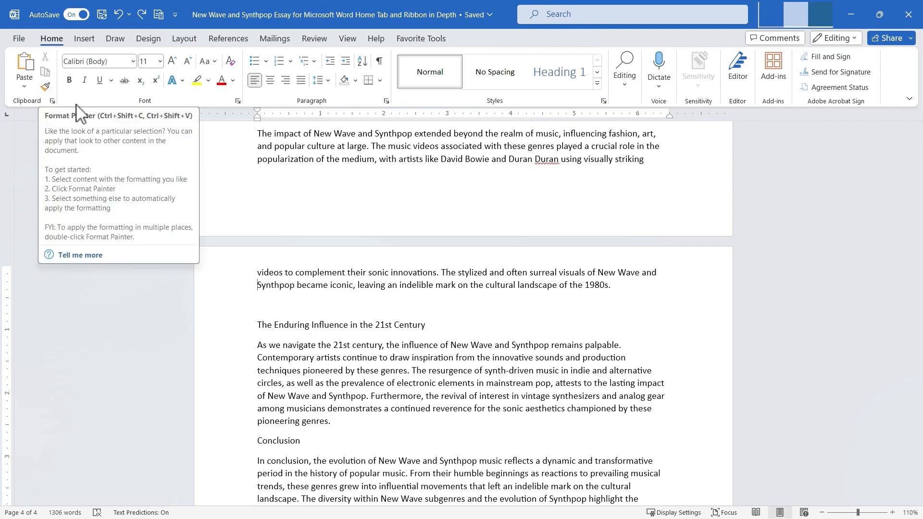
{"action": "scroll", "coordinate": [467, 392], "scroll_direction": "up", "scroll_amount": 6}
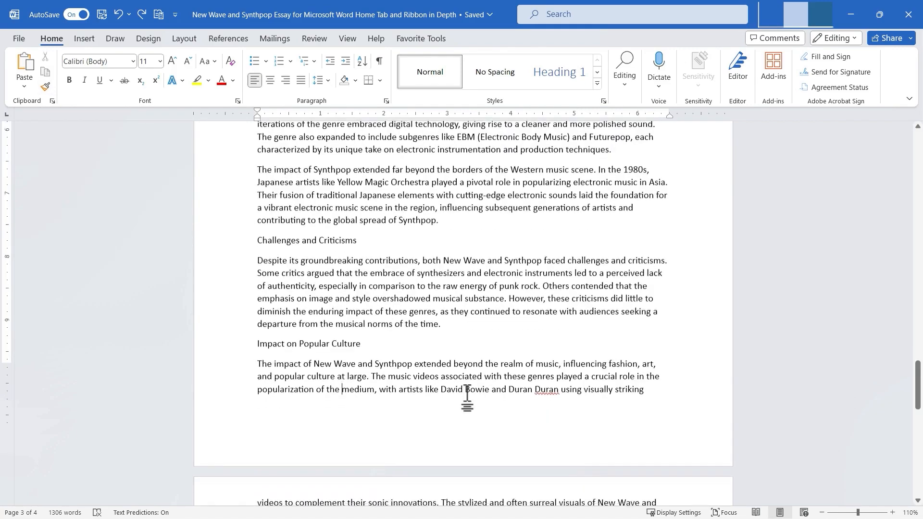
{"action": "scroll", "coordinate": [468, 402], "scroll_direction": "down", "scroll_amount": 3}
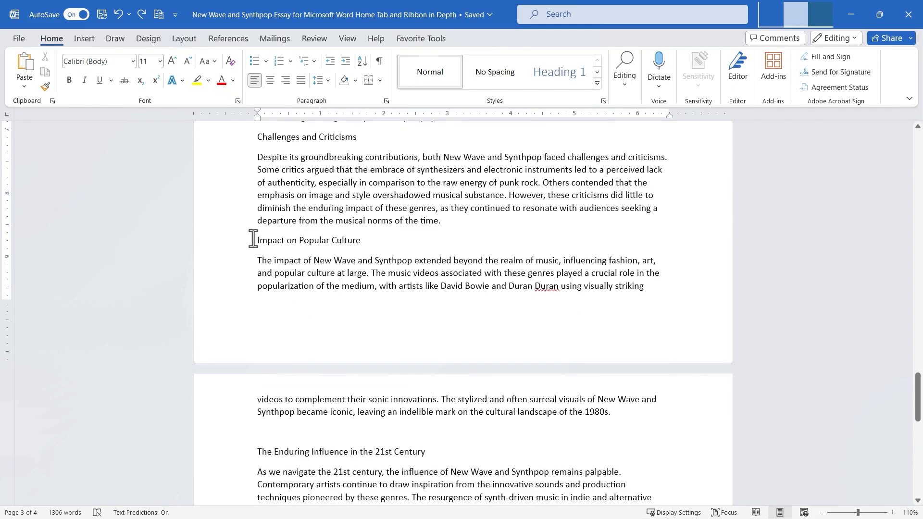
{"action": "left_click_drag", "start_coordinate": [253, 239], "coordinate": [614, 419]}
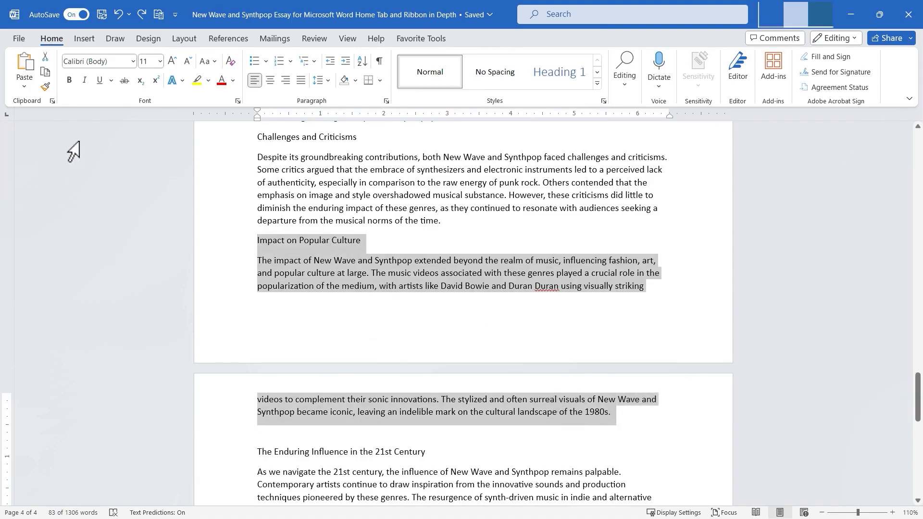
{"action": "left_click", "coordinate": [49, 60]}
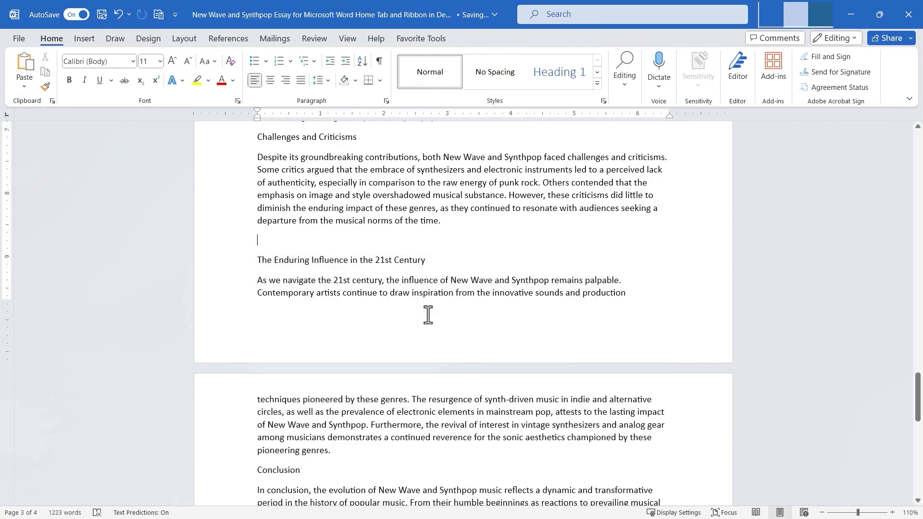
Paste the cut section as a new paragraph after the 'pioneering genres' paragraph, just before the Conclusion heading.
{"action": "scroll", "coordinate": [337, 265], "scroll_direction": "down", "scroll_amount": 1}
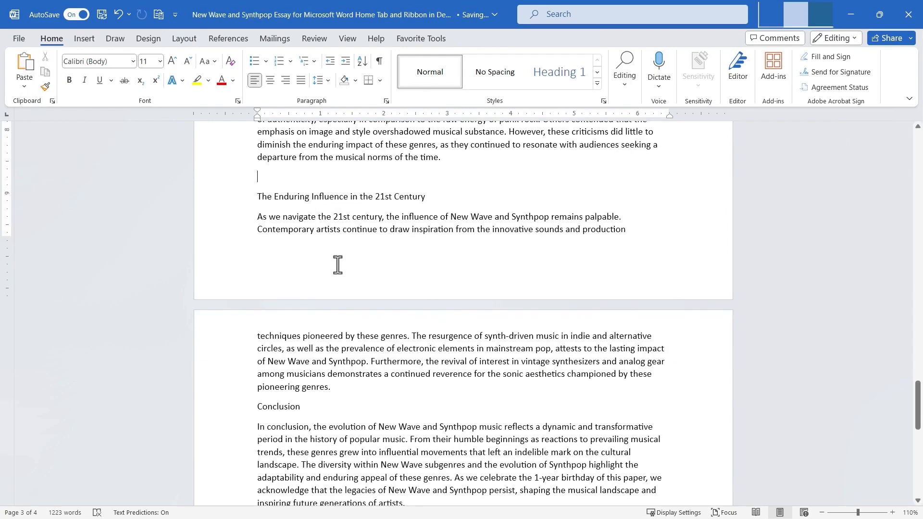
{"action": "left_click", "coordinate": [354, 388]}
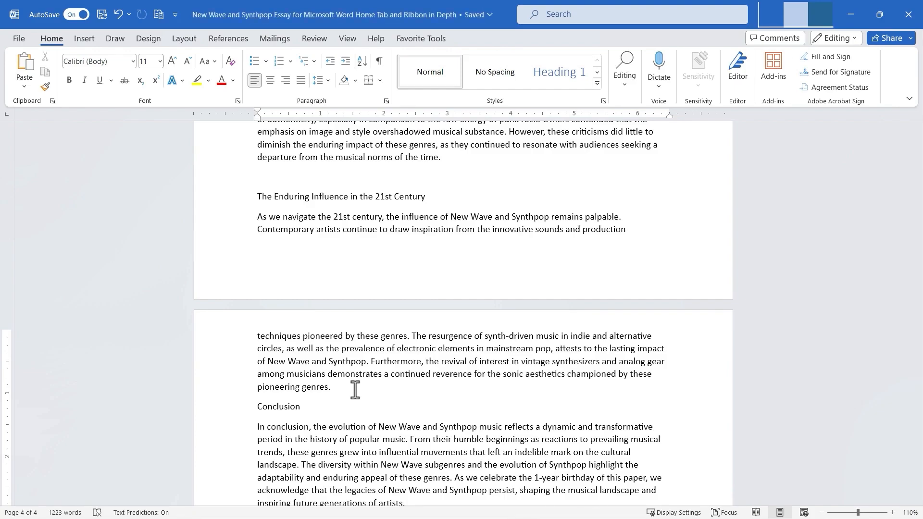
{"action": "key", "text": "Return"}
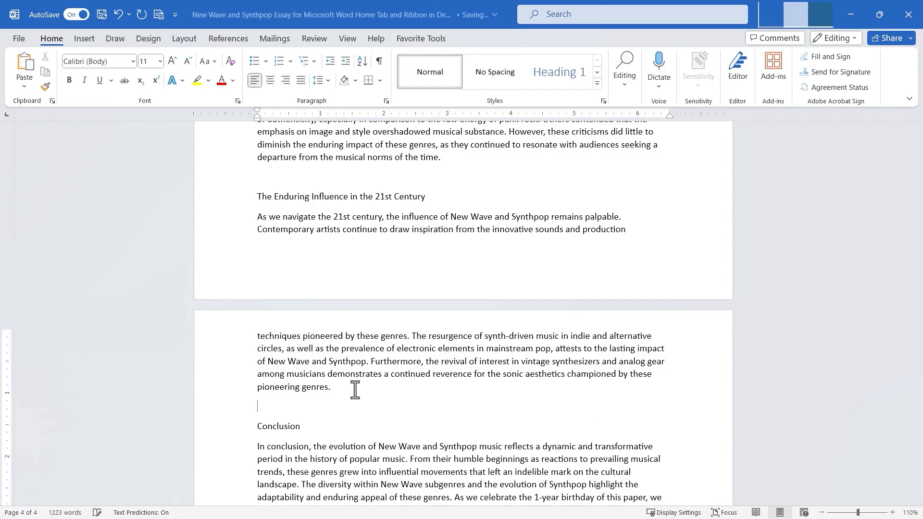
{"action": "left_click", "coordinate": [25, 65]}
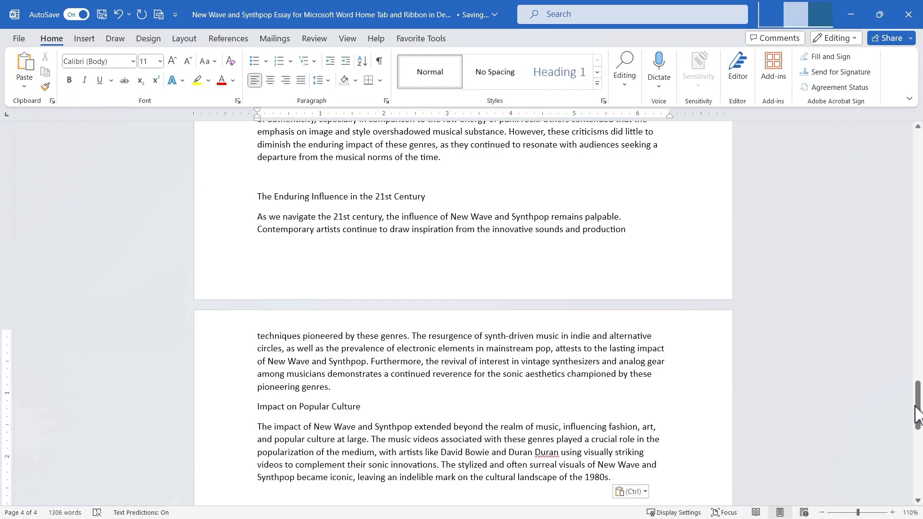
Make the 'Introduction' heading bold and italic and enlarge it to 14 pt.
{"action": "left_click_drag", "start_coordinate": [918, 416], "coordinate": [916, 247]}
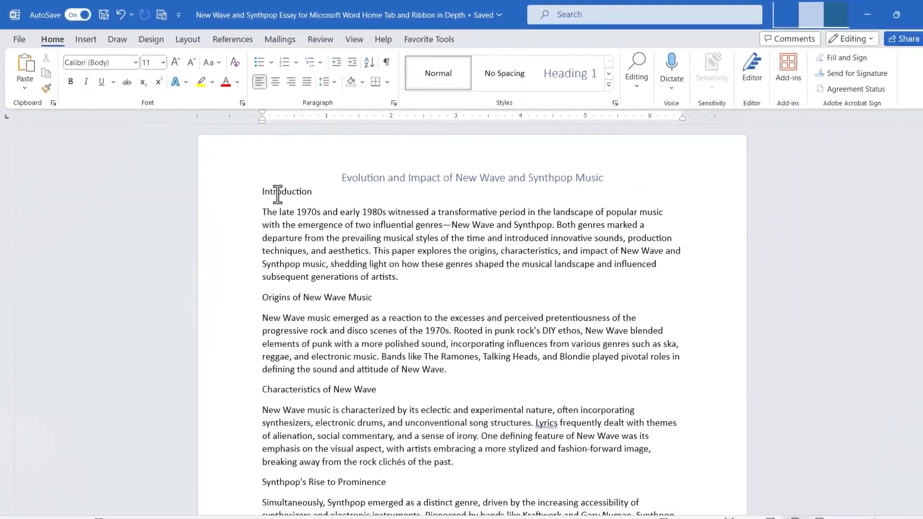
{"action": "triple_click", "coordinate": [329, 229]}
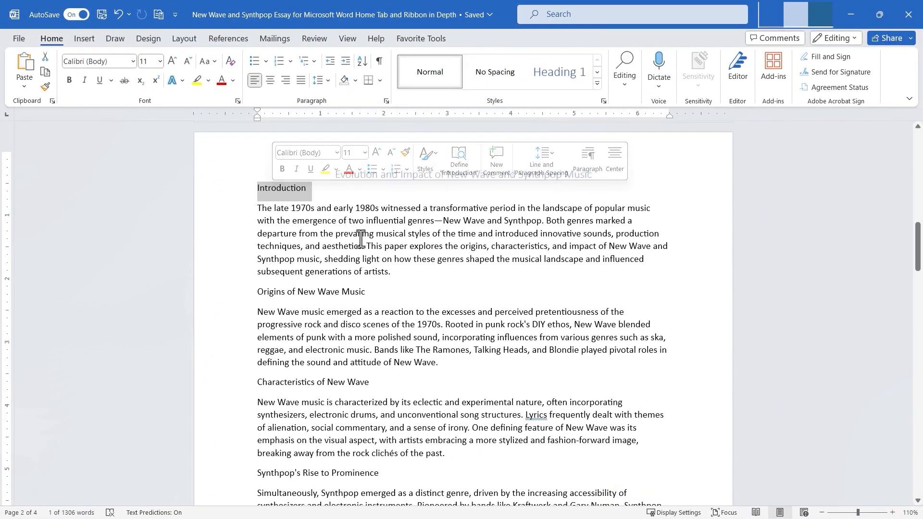
{"action": "left_click", "coordinate": [69, 80]}
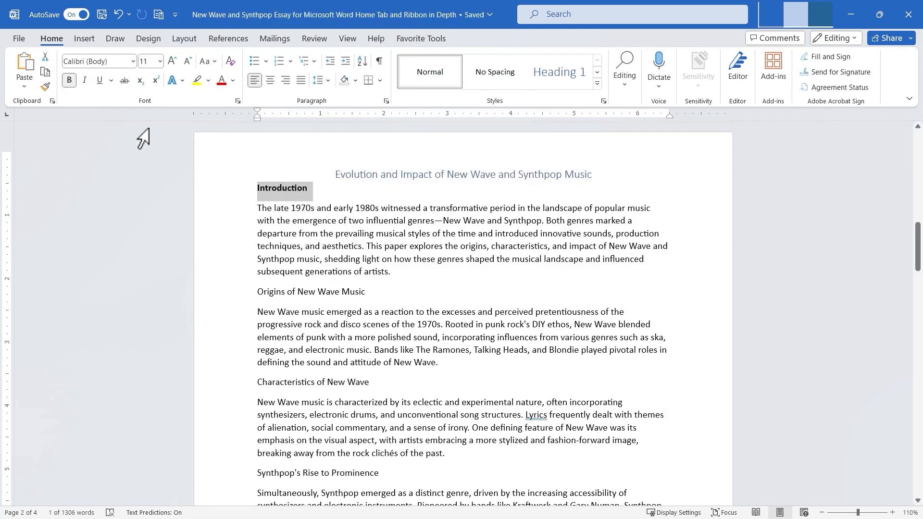
{"action": "left_click", "coordinate": [86, 81]}
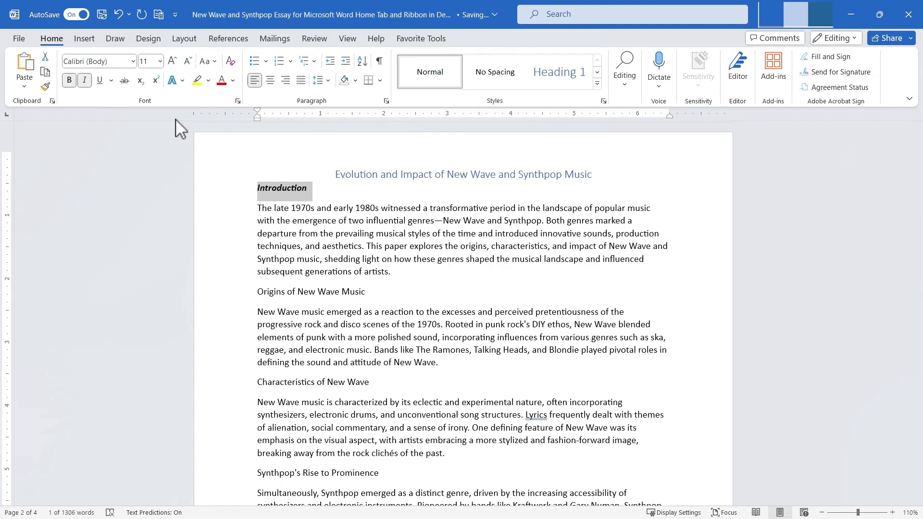
{"action": "left_click", "coordinate": [173, 61]}
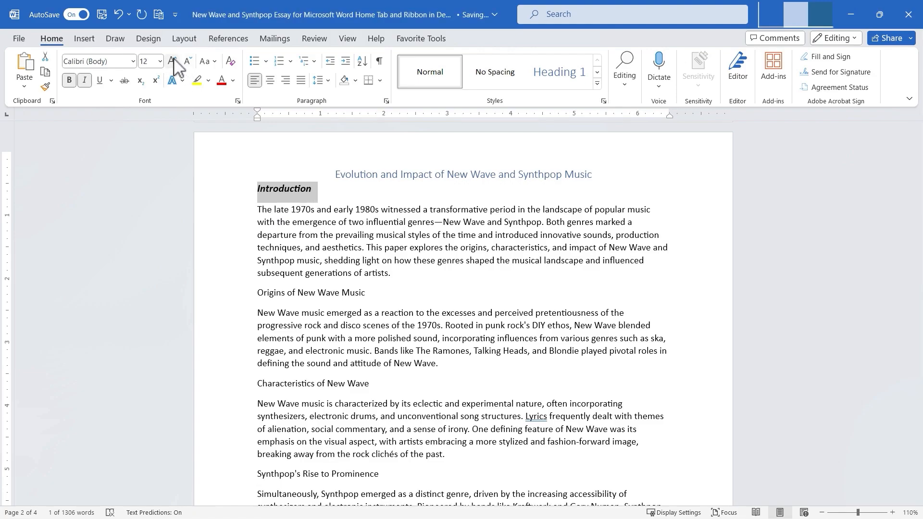
{"action": "left_click", "coordinate": [173, 62]}
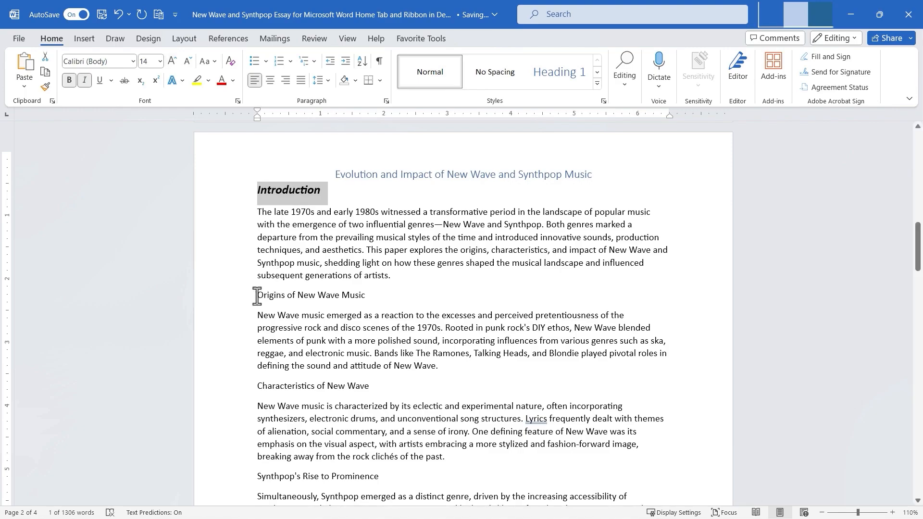
Make the 'Origins of New Wave Music' heading bold and italic and enlarge it to 12 pt.
{"action": "left_click_drag", "start_coordinate": [258, 297], "coordinate": [361, 299]}
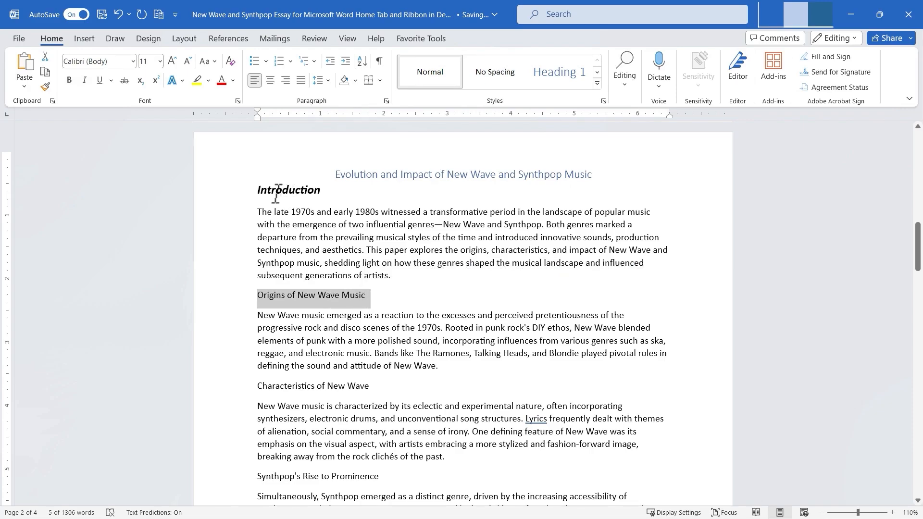
{"action": "left_click", "coordinate": [72, 80]}
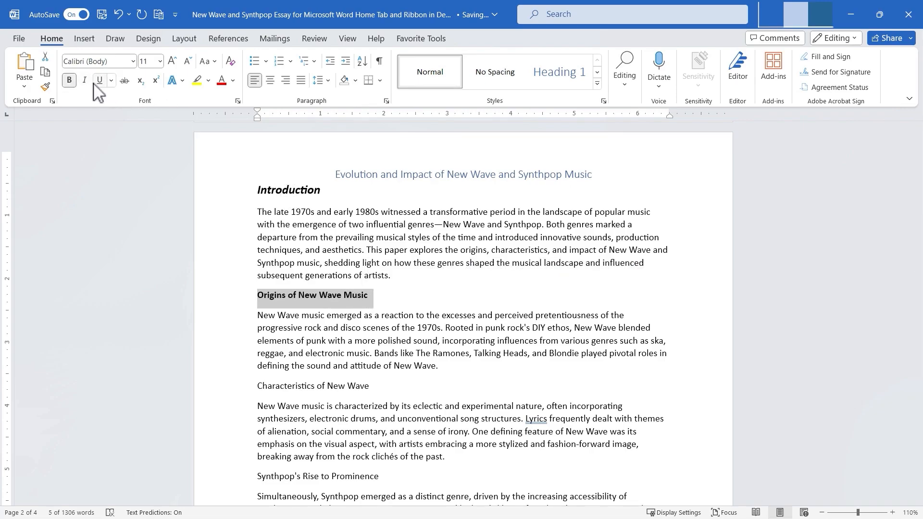
{"action": "left_click", "coordinate": [85, 80]}
{"action": "left_click", "coordinate": [174, 61]}
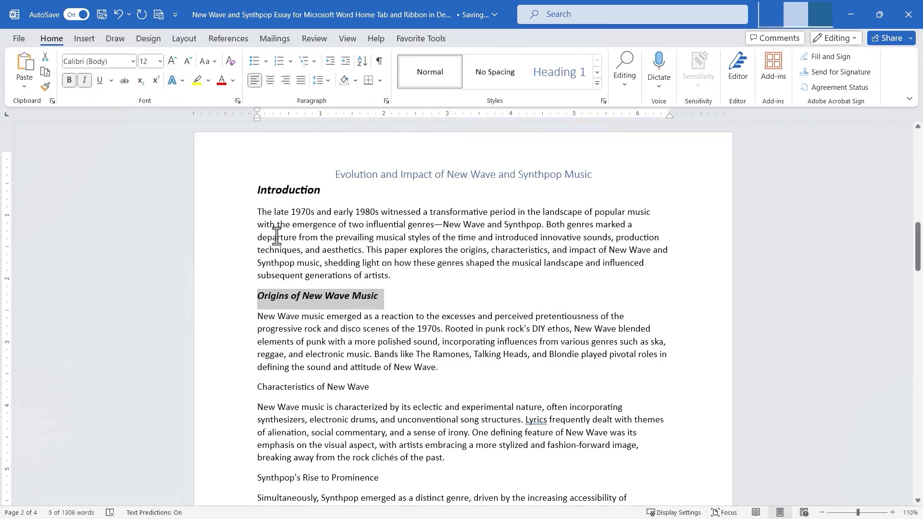
{"action": "left_click", "coordinate": [285, 189]}
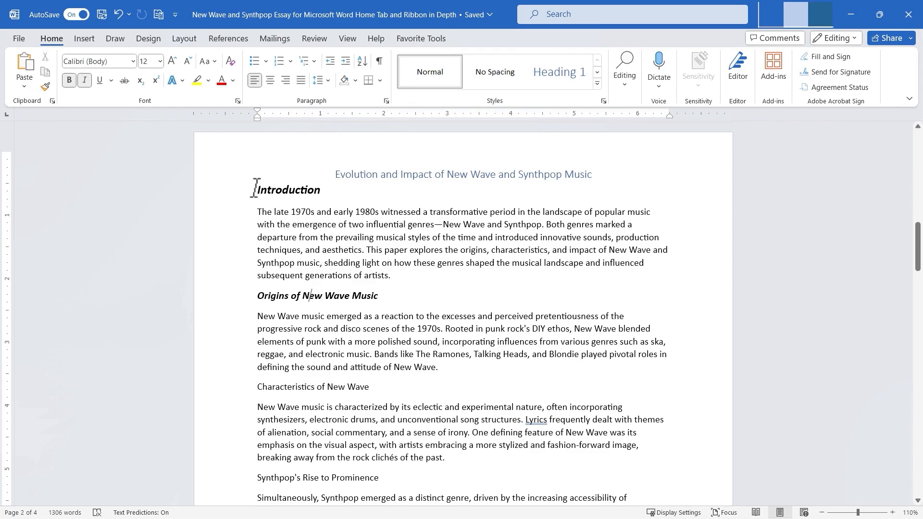
Copy the Introduction heading's formatting onto the 'Characteristics of New Wave' heading with Format Painter.
{"action": "left_click_drag", "start_coordinate": [255, 189], "coordinate": [319, 197]}
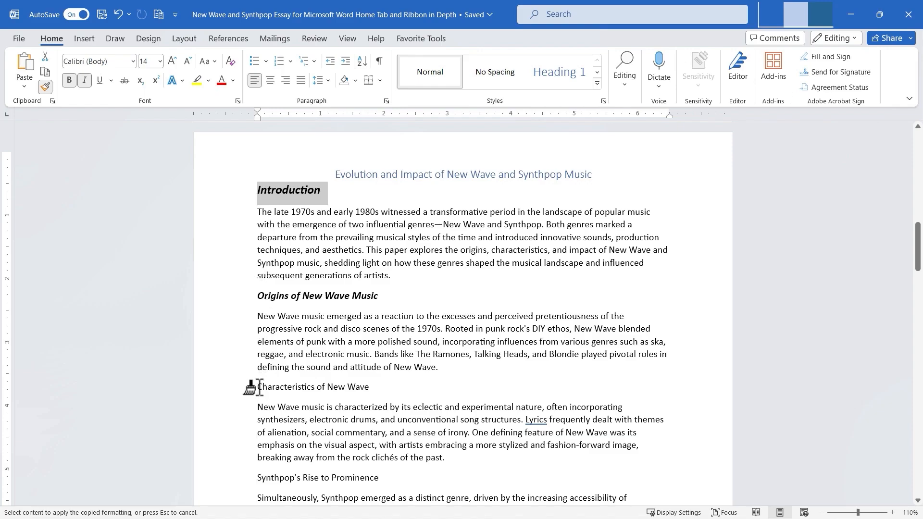
{"action": "mouse_move", "coordinate": [258, 387]}
{"action": "left_mouse_down"}
{"action": "mouse_move", "coordinate": [351, 390]}
{"action": "mouse_move", "coordinate": [367, 402]}
{"action": "left_mouse_up"}
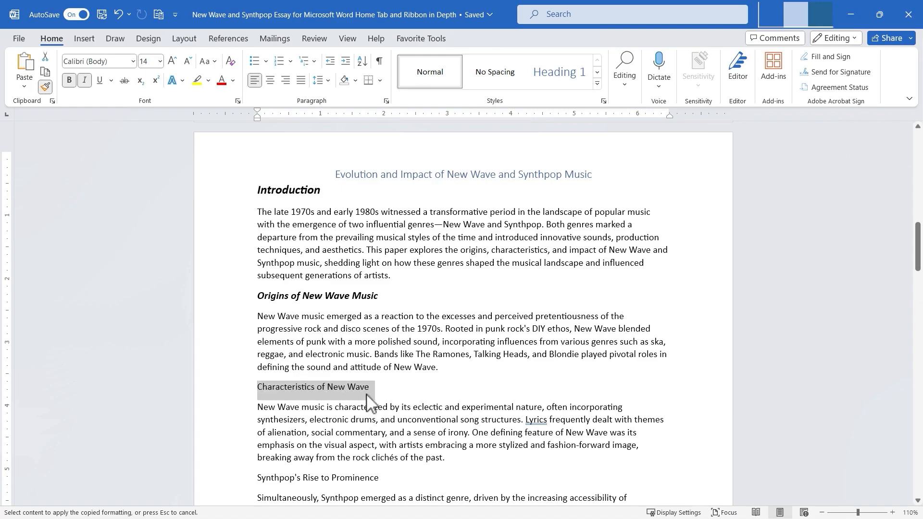
{"action": "left_click_drag", "start_coordinate": [368, 401], "coordinate": [368, 402]}
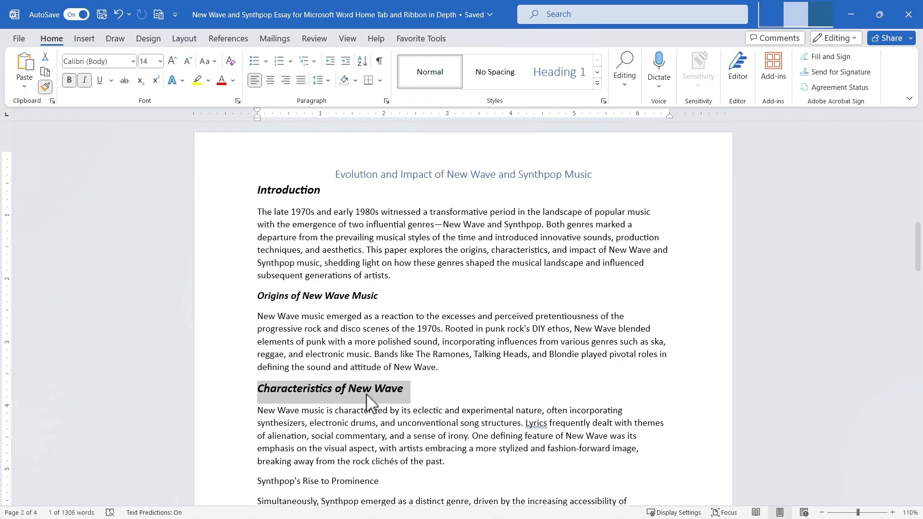
{"action": "left_click", "coordinate": [352, 436]}
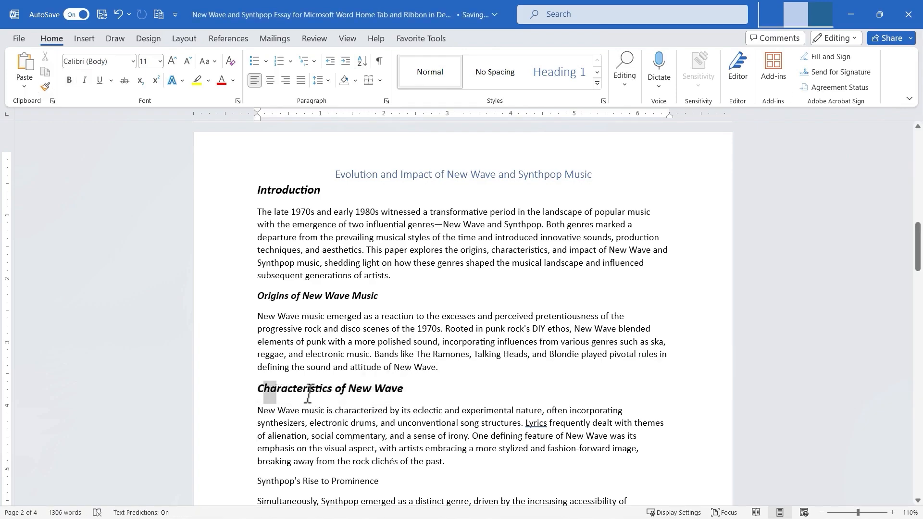
{"action": "left_click_drag", "start_coordinate": [263, 390], "coordinate": [399, 397]}
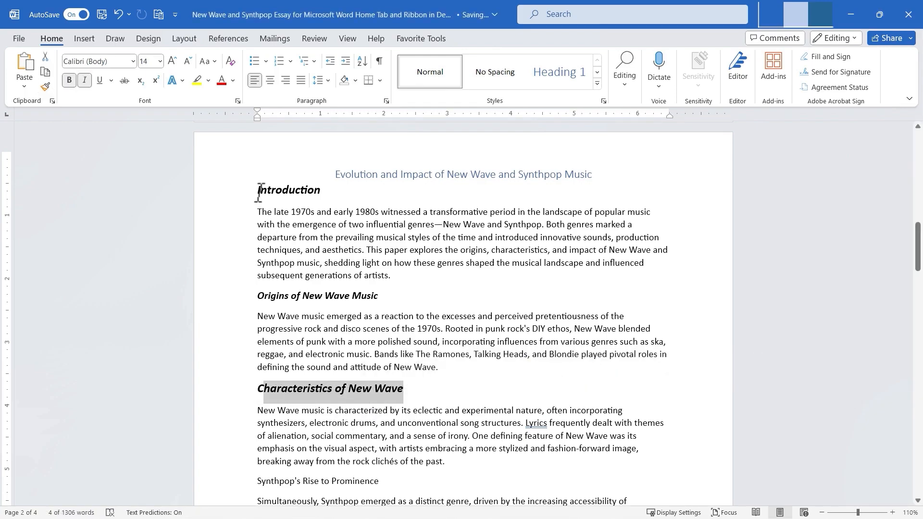
Apply the Introduction heading's formatting with Format Painter to the phrase 'This paper explores the origins, characteristics'.
{"action": "left_click_drag", "start_coordinate": [255, 191], "coordinate": [330, 196]}
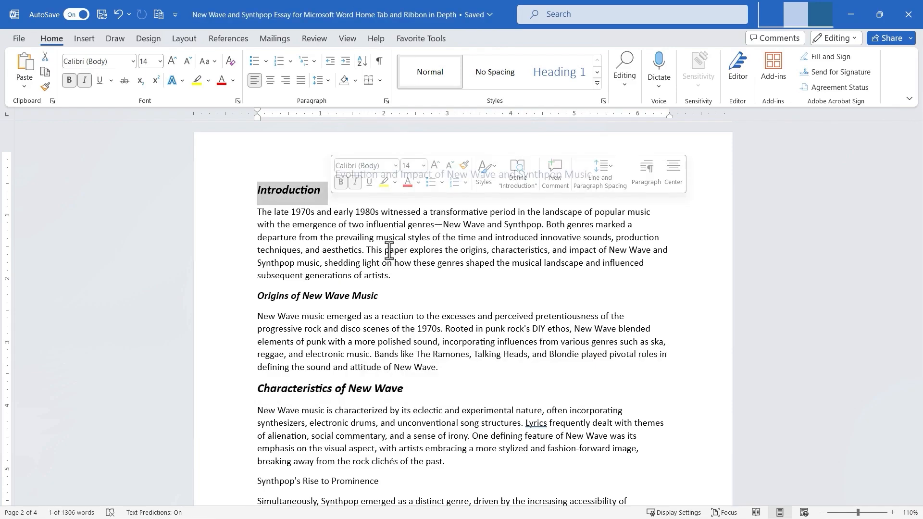
{"action": "left_click", "coordinate": [45, 87]}
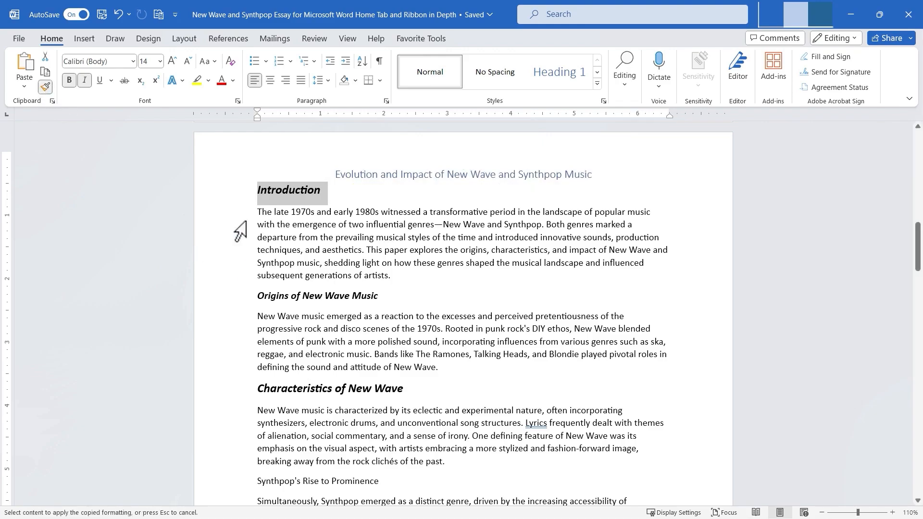
{"action": "left_click_drag", "start_coordinate": [371, 249], "coordinate": [546, 253]}
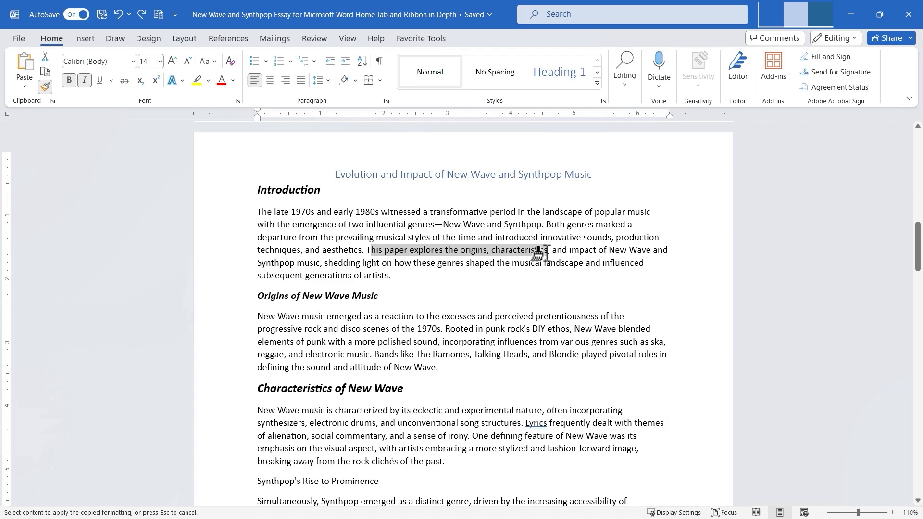
Undo the Format Painter formatting applied to the phrase 'This paper explores the origins, characteristics'.
{"action": "left_click_drag", "start_coordinate": [548, 252], "coordinate": [549, 253]}
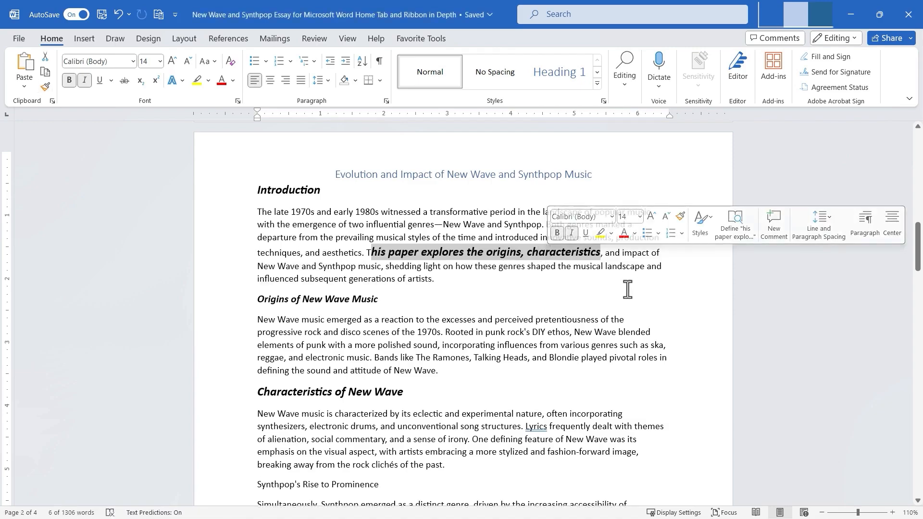
{"action": "key", "text": "ctrl+z"}
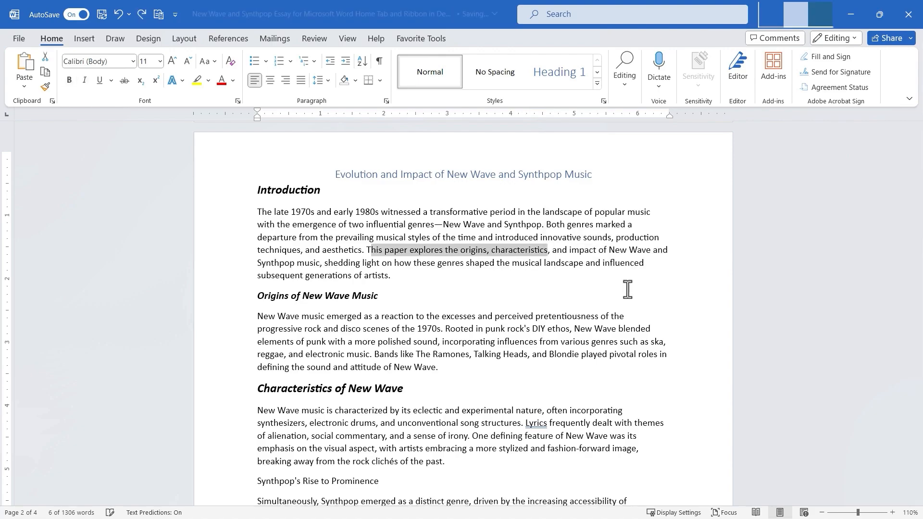
Lock Format Painter with the Introduction heading's formatting and paint it onto the 'Origins of New Wave Music' heading.
{"action": "left_click_drag", "start_coordinate": [260, 190], "coordinate": [328, 190]}
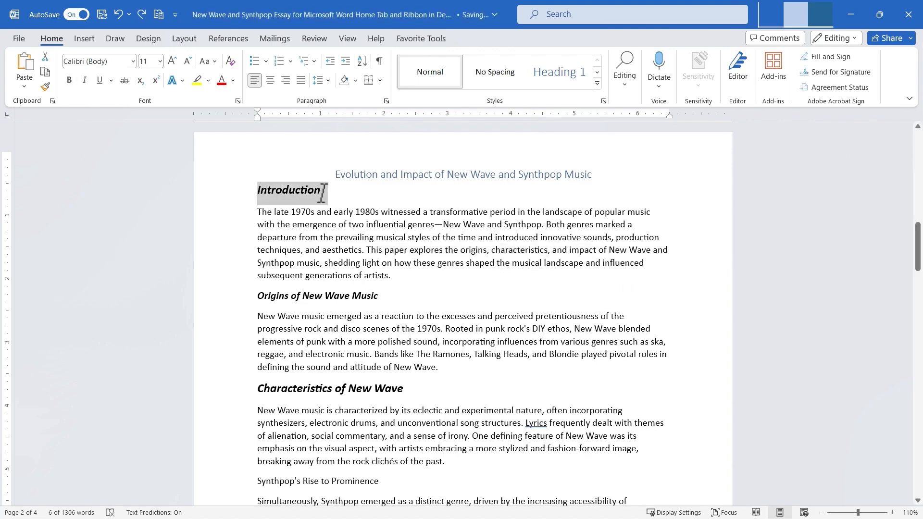
{"action": "left_click", "coordinate": [46, 87]}
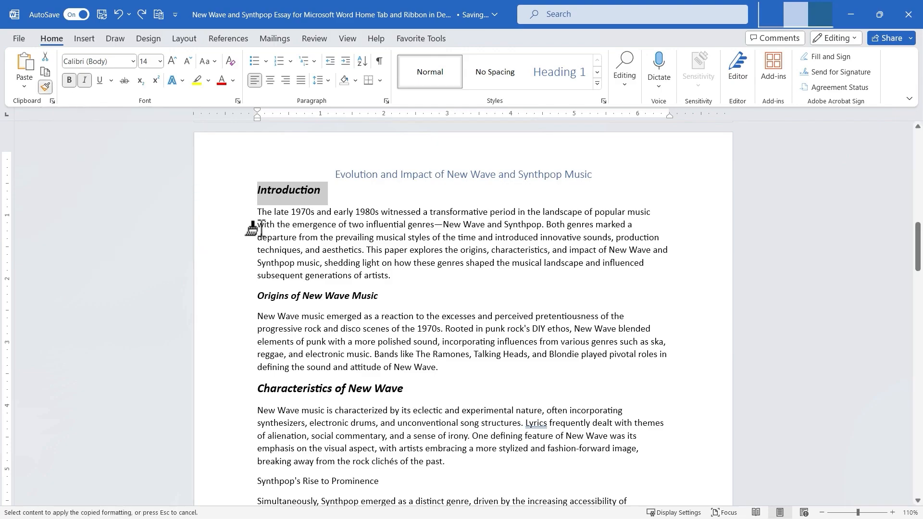
{"action": "left_click_drag", "start_coordinate": [257, 295], "coordinate": [381, 299]}
Paint the same formatting onto the 'Synthpop's Rise to Prominence' and 'Innovation in Sound and Production' headings.
{"action": "scroll", "coordinate": [361, 425], "scroll_direction": "down", "scroll_amount": 2}
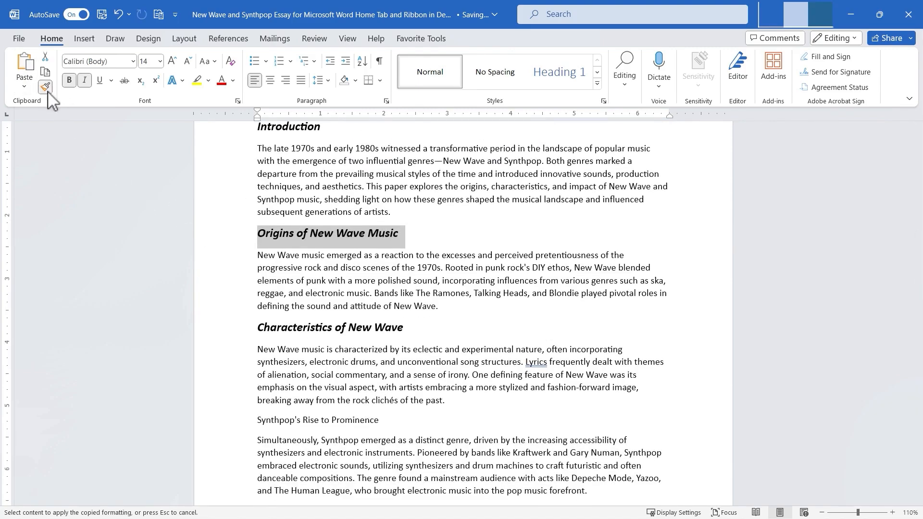
{"action": "scroll", "coordinate": [305, 282], "scroll_direction": "down", "scroll_amount": 5}
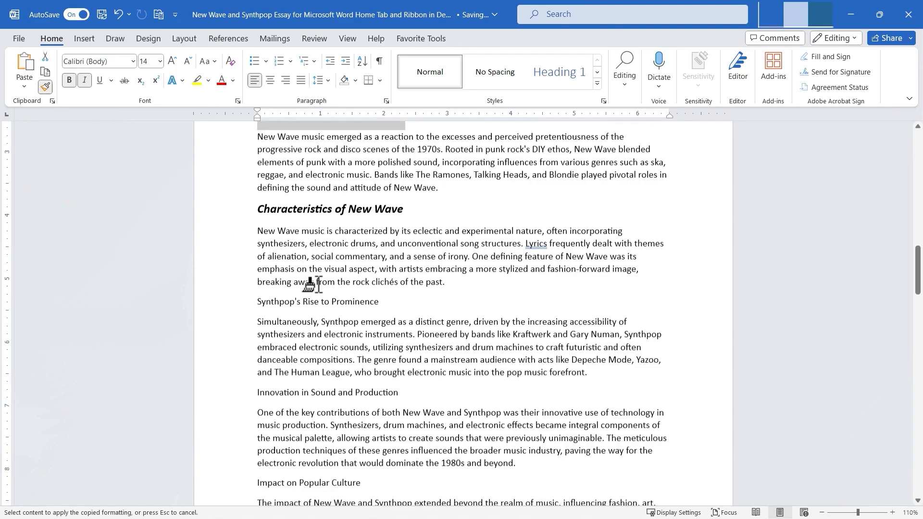
{"action": "left_click_drag", "start_coordinate": [259, 232], "coordinate": [380, 236]}
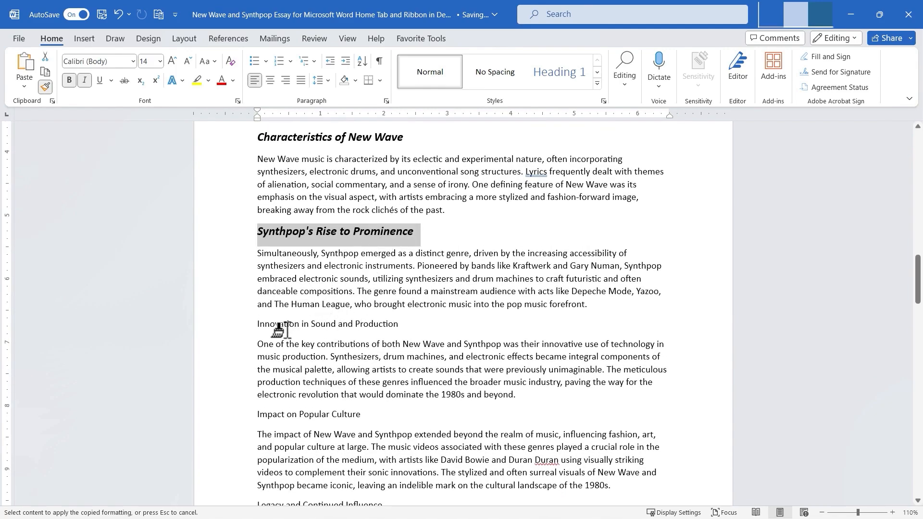
{"action": "left_click_drag", "start_coordinate": [257, 323], "coordinate": [399, 325]}
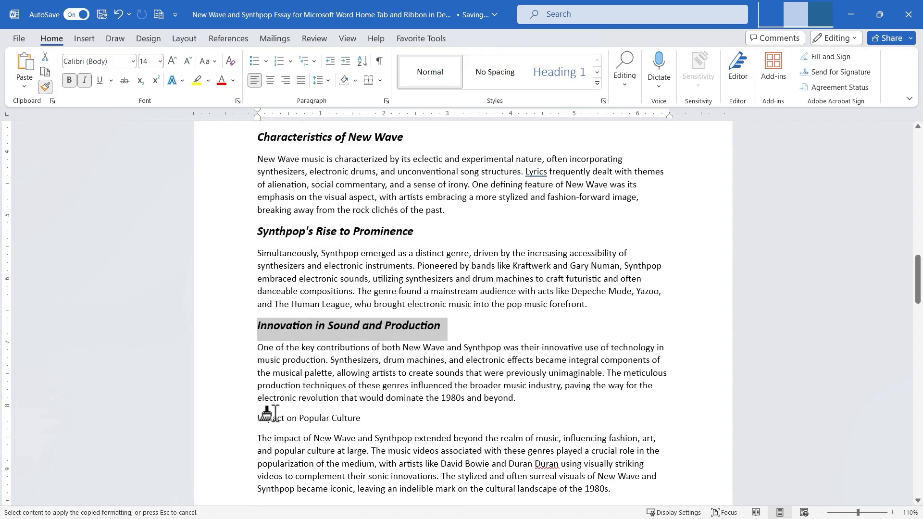
Paint the formatting onto the 'Impact on Popular Culture' and 'Legacy and Continued Influence' headings.
{"action": "left_click_drag", "start_coordinate": [257, 418], "coordinate": [366, 419]}
{"action": "scroll", "coordinate": [383, 428], "scroll_direction": "down", "scroll_amount": 8}
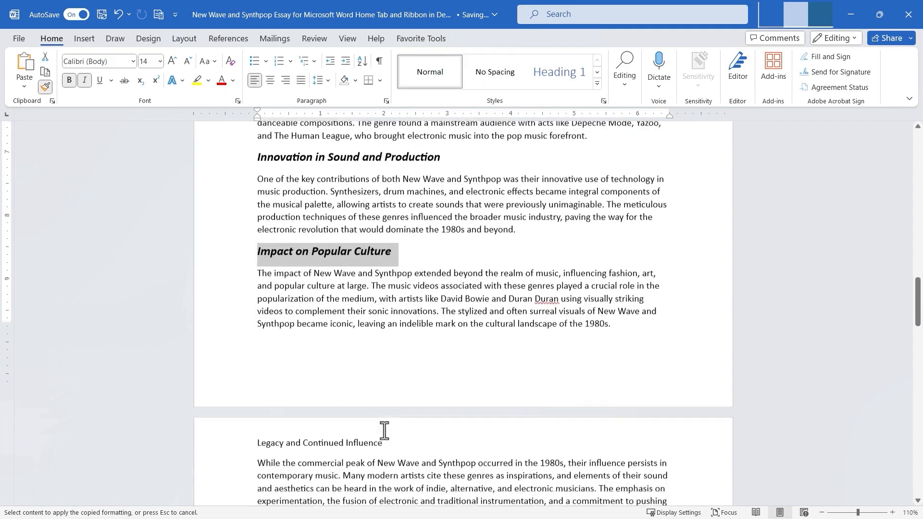
{"action": "left_click_drag", "start_coordinate": [259, 326], "coordinate": [384, 327]}
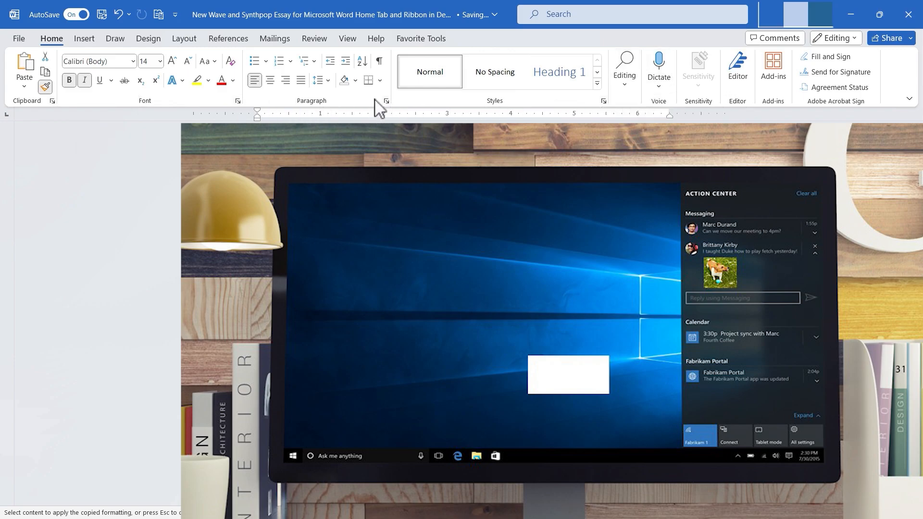
Open the Clipboard pane to see the collected clipboard items.
{"action": "left_click", "coordinate": [53, 101]}
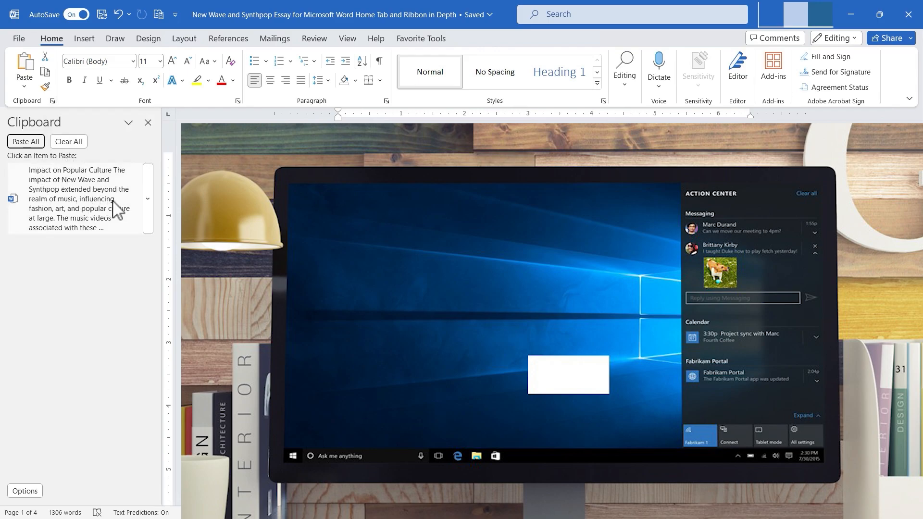
{"action": "left_click", "coordinate": [543, 169]}
{"action": "scroll", "coordinate": [544, 313], "scroll_direction": "down", "scroll_amount": 10}
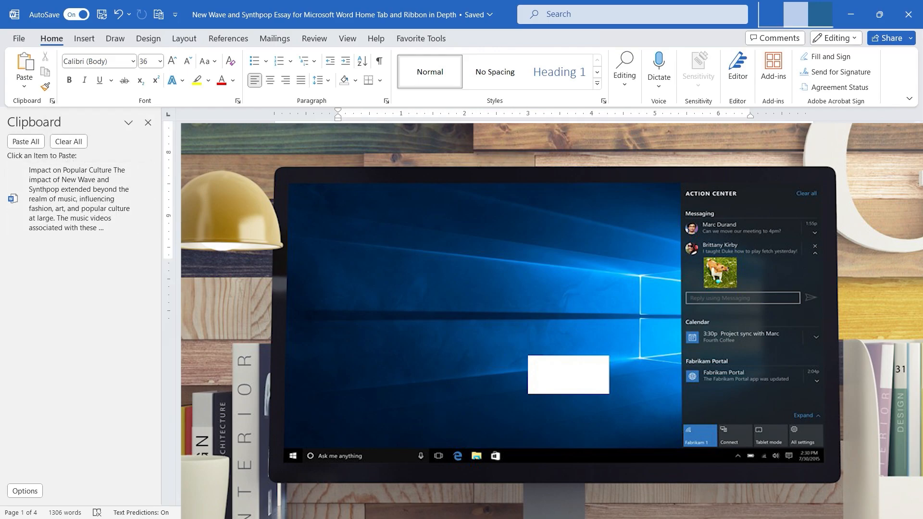
Paste the 'Impact on Popular Culture' clipboard item into a new paragraph and undo the paste.
{"action": "left_click", "coordinate": [346, 269]}
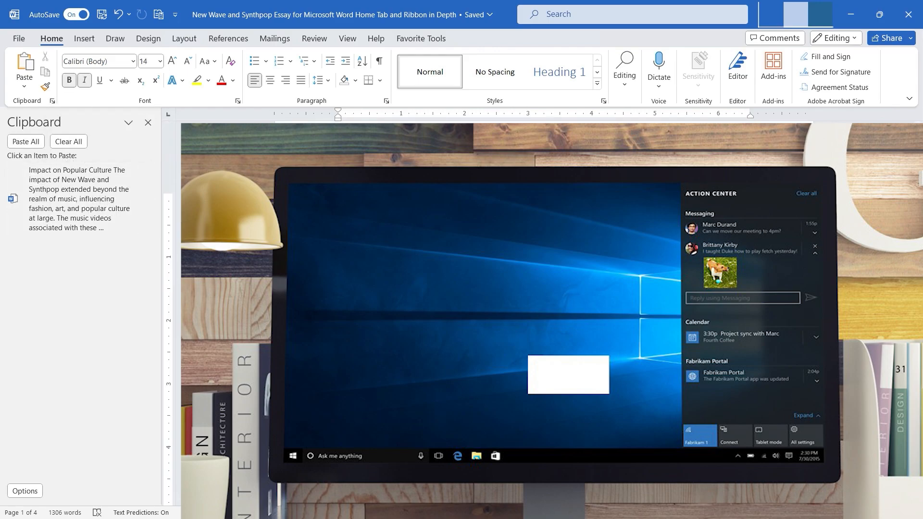
{"action": "key", "text": "Return"}
{"action": "left_click", "coordinate": [147, 199]}
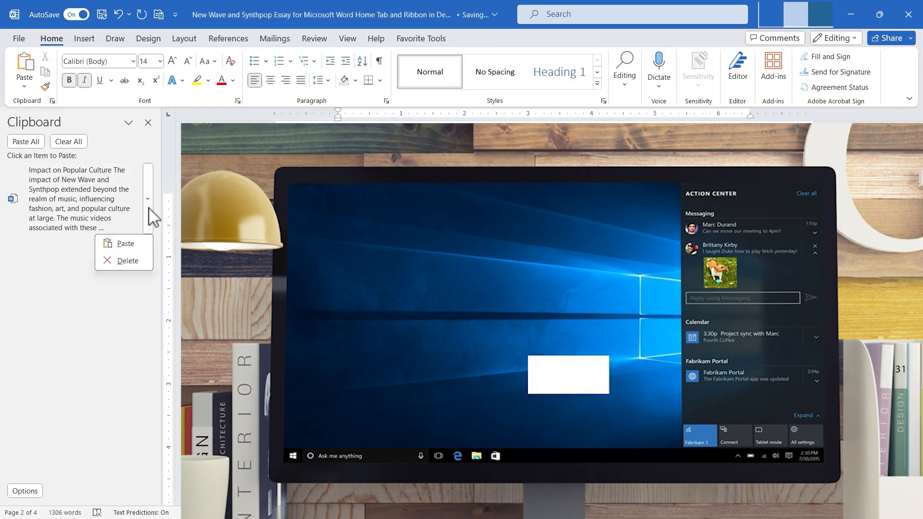
{"action": "left_click", "coordinate": [128, 243]}
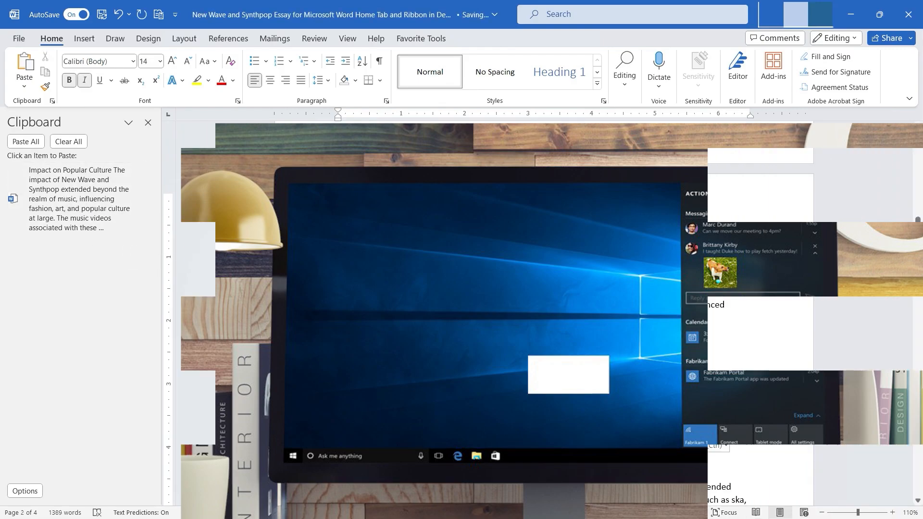
{"action": "key", "text": "ctrl+z"}
{"action": "key", "text": "ctrl+z"}
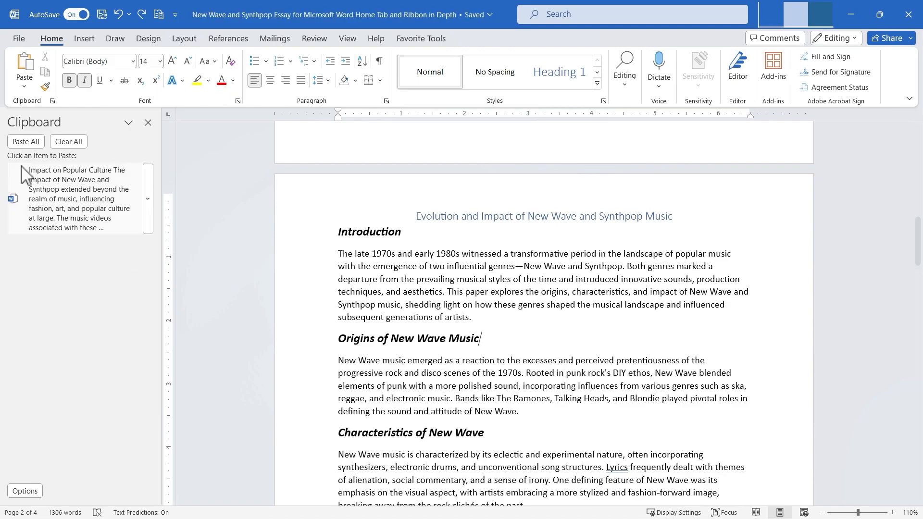
Copy the body paragraph under 'Origins of New Wave Music' to the clipboard.
{"action": "left_click_drag", "start_coordinate": [339, 364], "coordinate": [529, 415]}
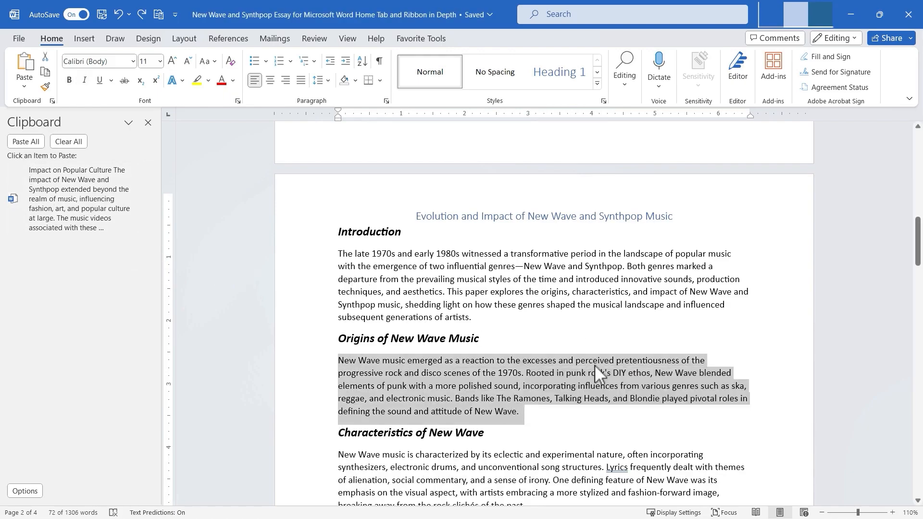
{"action": "left_click", "coordinate": [45, 72]}
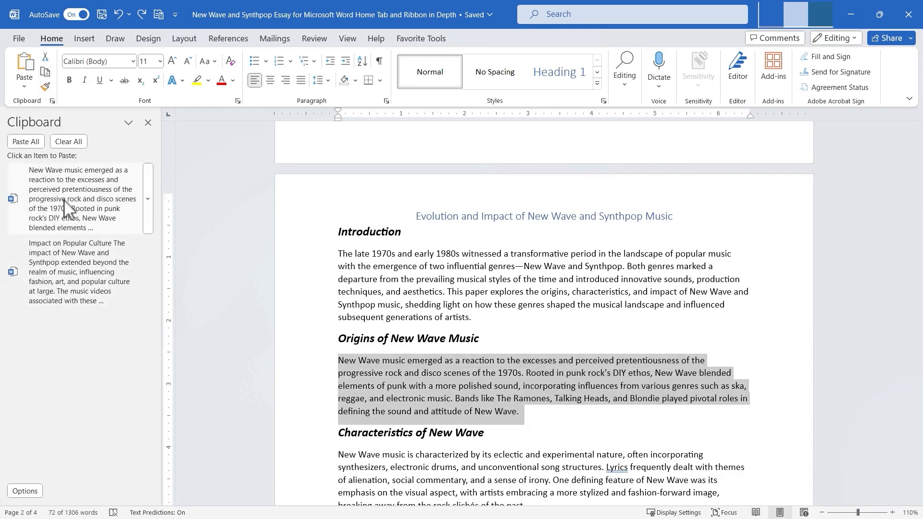
Copy the body paragraph under 'Synthpop's Rise to Prominence' to the clipboard.
{"action": "scroll", "coordinate": [419, 435], "scroll_direction": "down", "scroll_amount": 6}
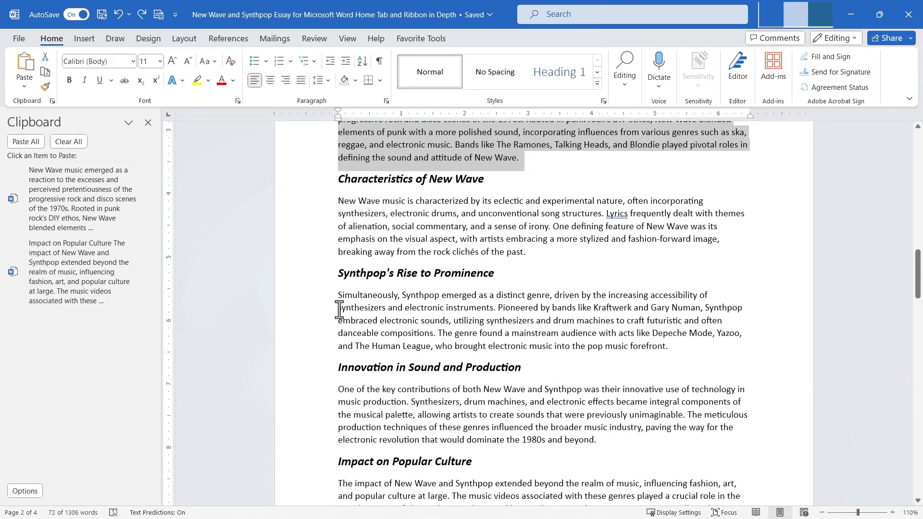
{"action": "left_click_drag", "start_coordinate": [335, 293], "coordinate": [679, 354]}
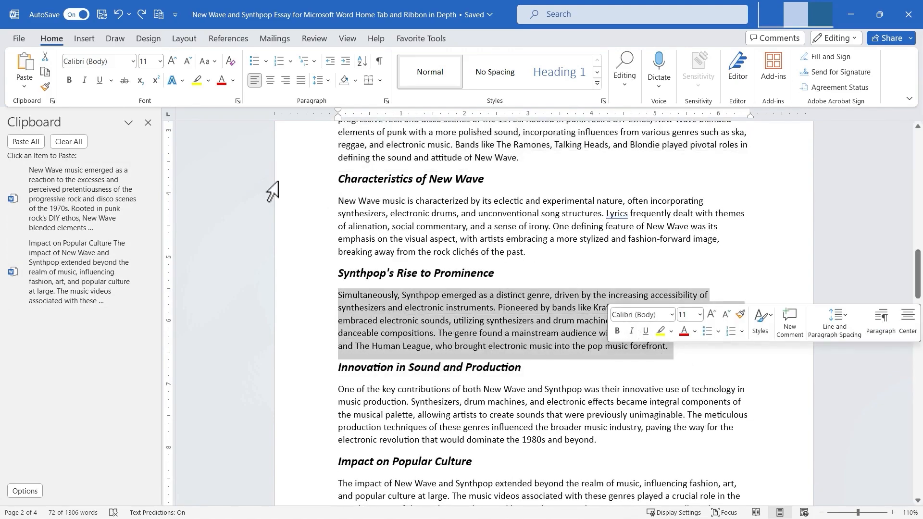
{"action": "left_click", "coordinate": [46, 72]}
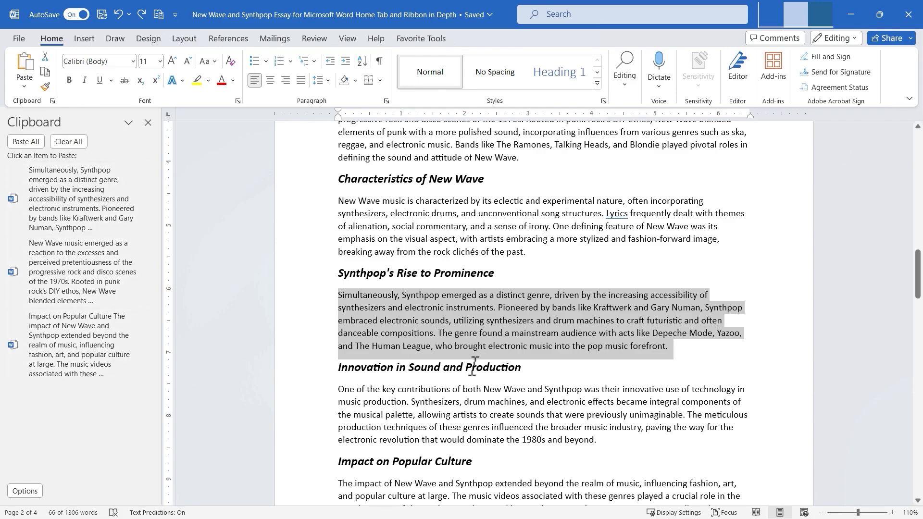
Delete the 'Simultaneously, Synthpop emerged…' item from the Clipboard pane.
{"action": "scroll", "coordinate": [474, 365], "scroll_direction": "down", "scroll_amount": 1}
{"action": "left_click", "coordinate": [26, 142]}
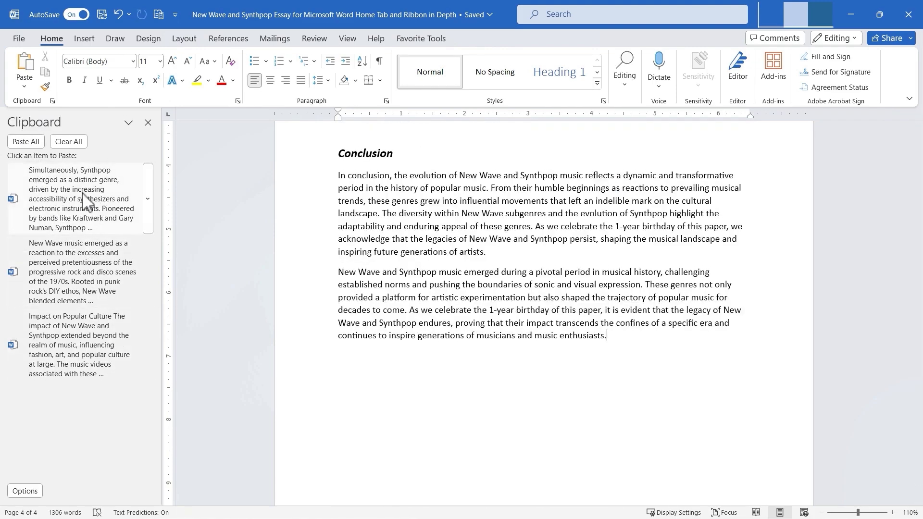
{"action": "left_click", "coordinate": [148, 199]}
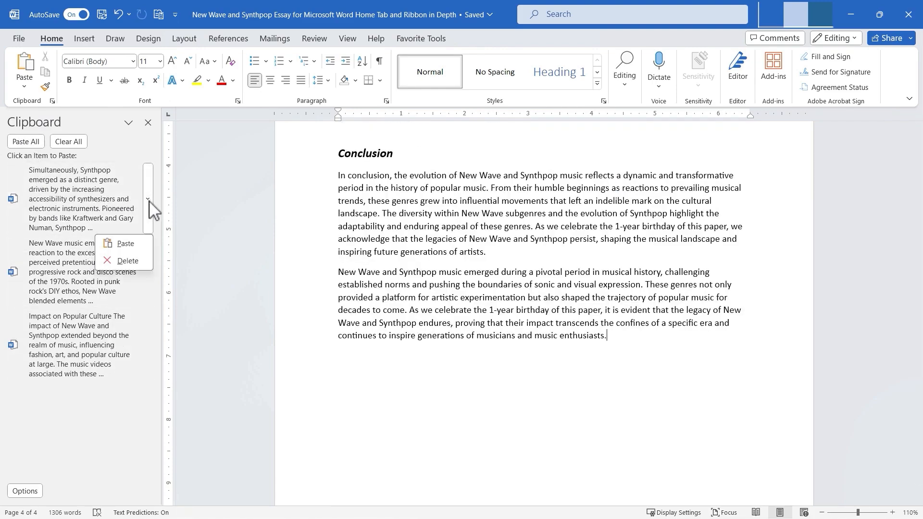
{"action": "left_click", "coordinate": [134, 261]}
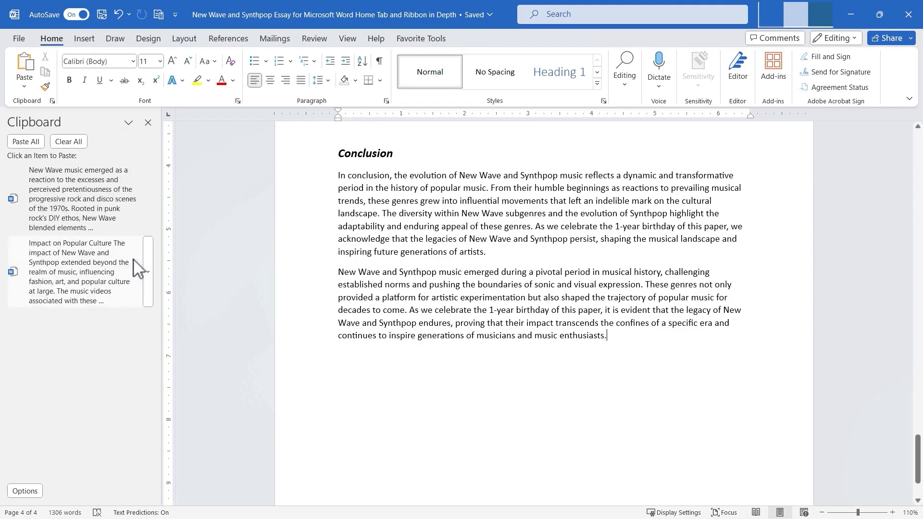
Clear all items from the clipboard, check the pane's options list, and close the Clipboard pane.
{"action": "left_click", "coordinate": [67, 142]}
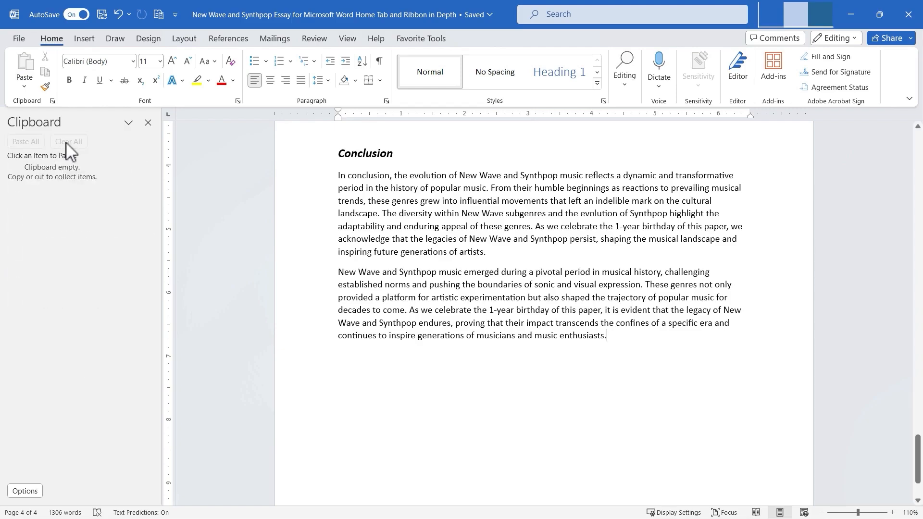
{"action": "left_click", "coordinate": [28, 492]}
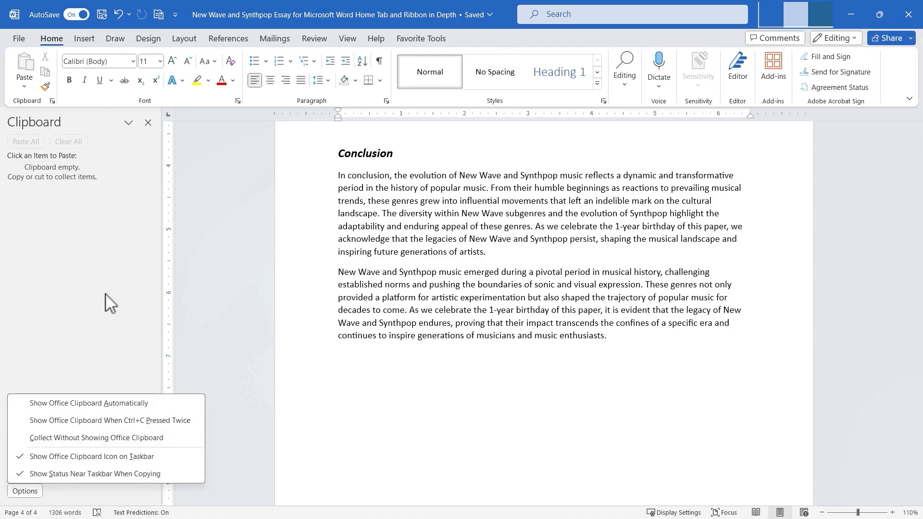
{"action": "left_click", "coordinate": [148, 123]}
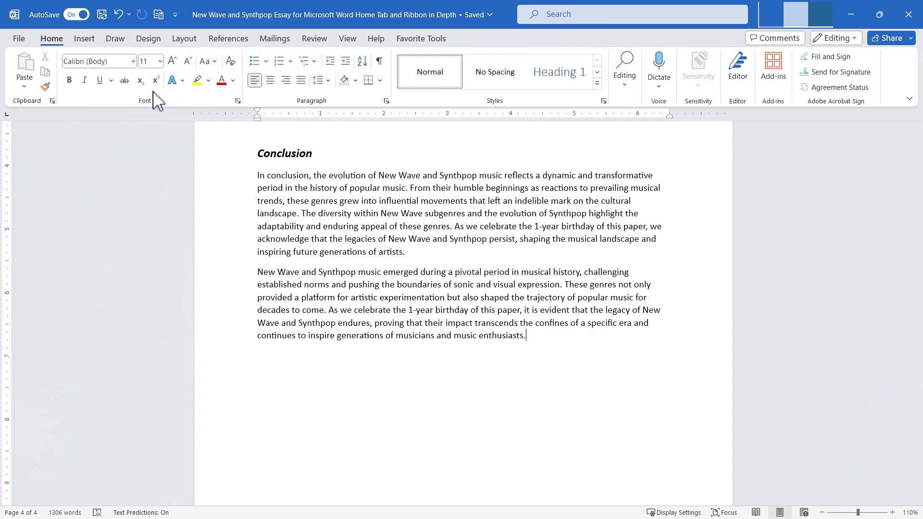
Change the essay title 'Evolution and Impact of New Wave and Synthpop Music' to the Arial Black font.
{"action": "left_click_drag", "start_coordinate": [917, 447], "coordinate": [888, 202]}
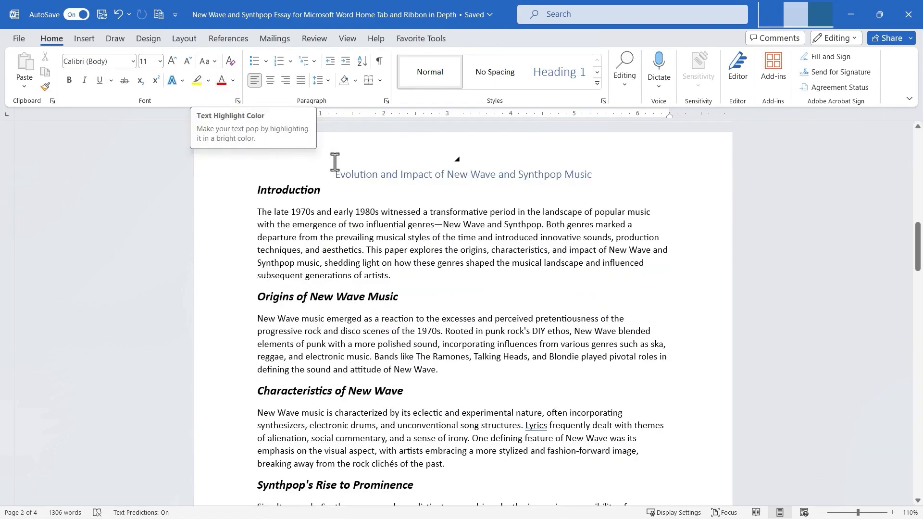
{"action": "left_click_drag", "start_coordinate": [334, 174], "coordinate": [594, 178]}
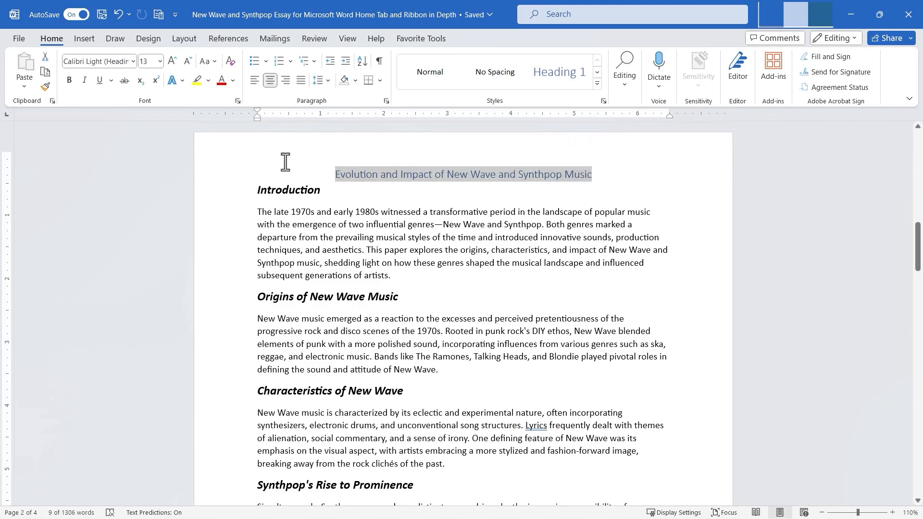
{"action": "left_click", "coordinate": [134, 61]}
{"action": "scroll", "coordinate": [190, 175], "scroll_direction": "down", "scroll_amount": 8}
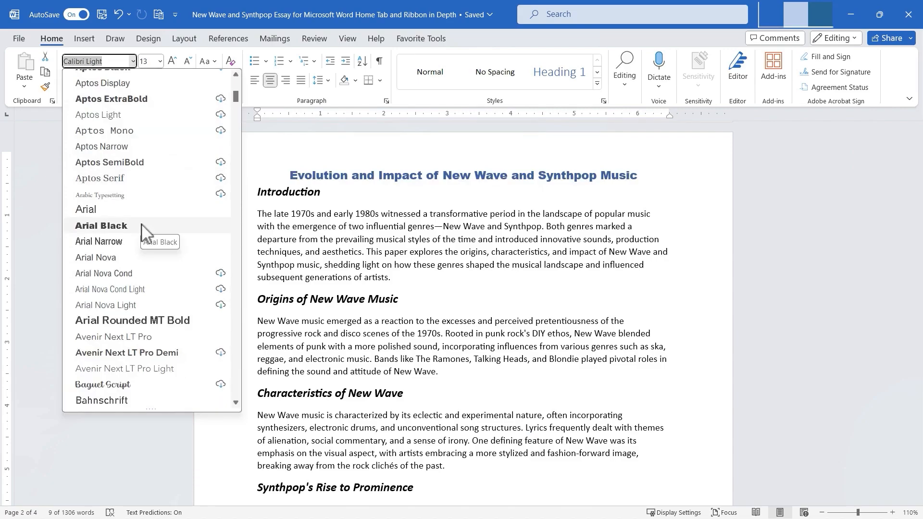
{"action": "left_click", "coordinate": [142, 225]}
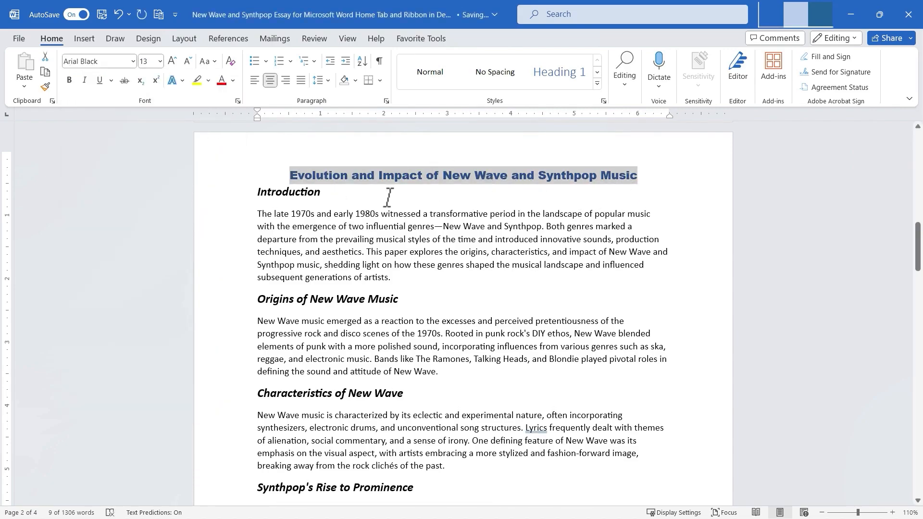
Increase the title's font size to 18 pt and then to 20 pt.
{"action": "left_click", "coordinate": [161, 61]}
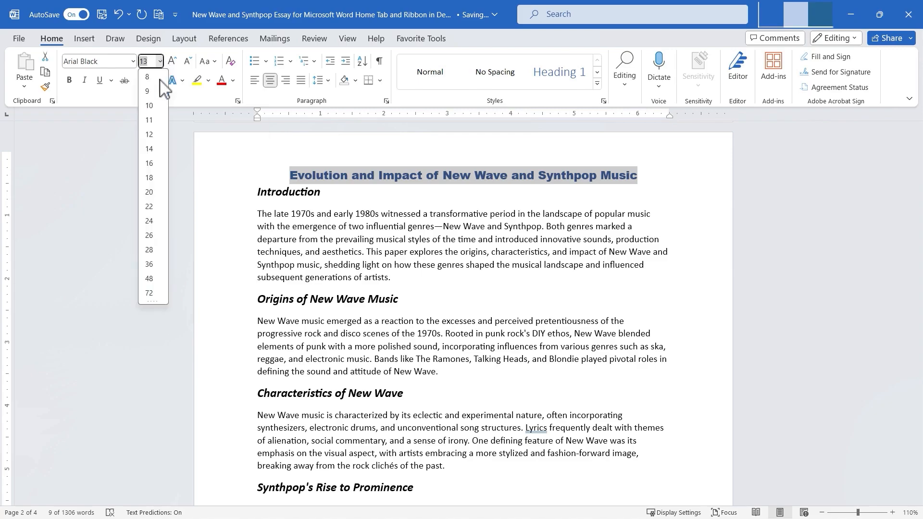
{"action": "left_click", "coordinate": [149, 178]}
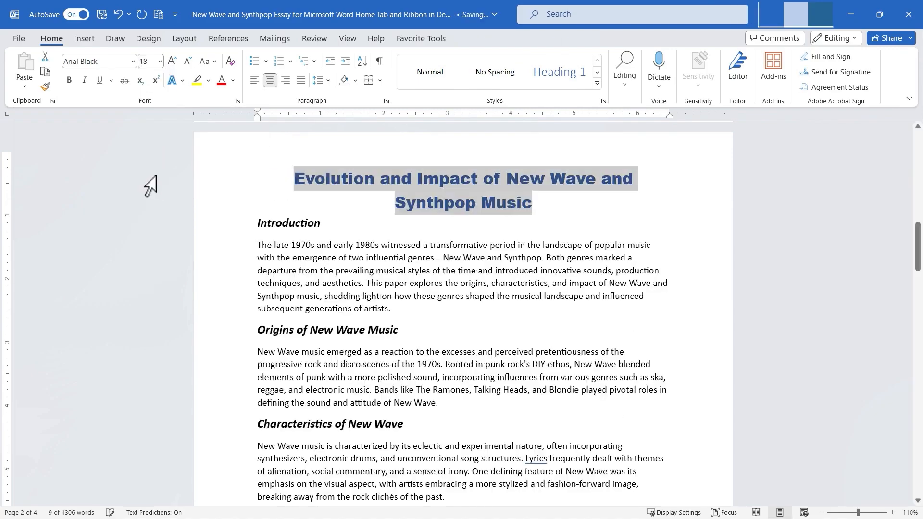
{"action": "left_click", "coordinate": [160, 61]}
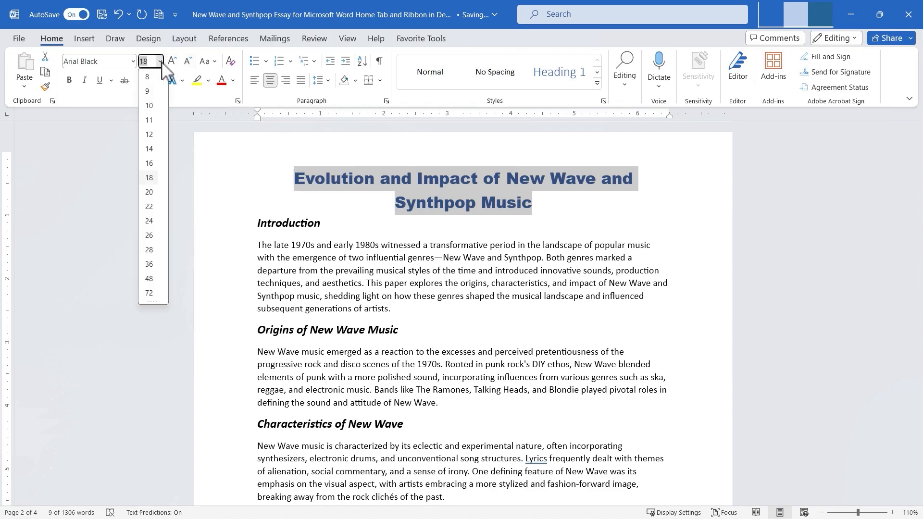
{"action": "left_click", "coordinate": [166, 118]}
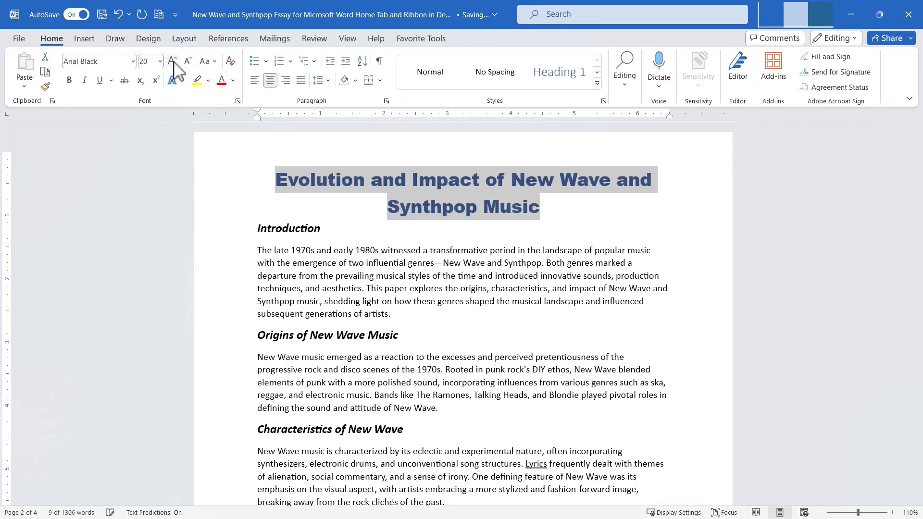
Decrease the title's font size to 14 pt.
{"action": "left_click", "coordinate": [187, 62]}
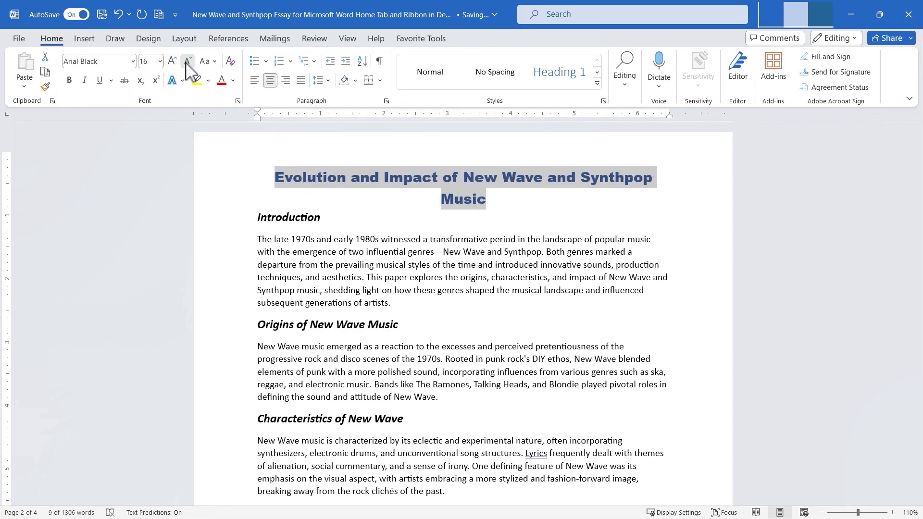
{"action": "left_click", "coordinate": [187, 61]}
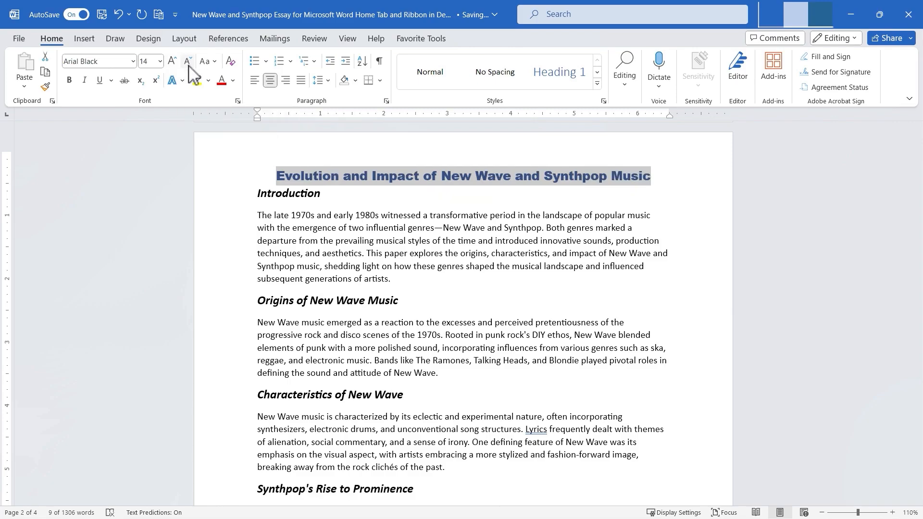
Try the Change Case options lowercase, UPPERCASE, Capitalize Each Word and tOGGLE cASE on the title in turn.
{"action": "left_click", "coordinate": [215, 61]}
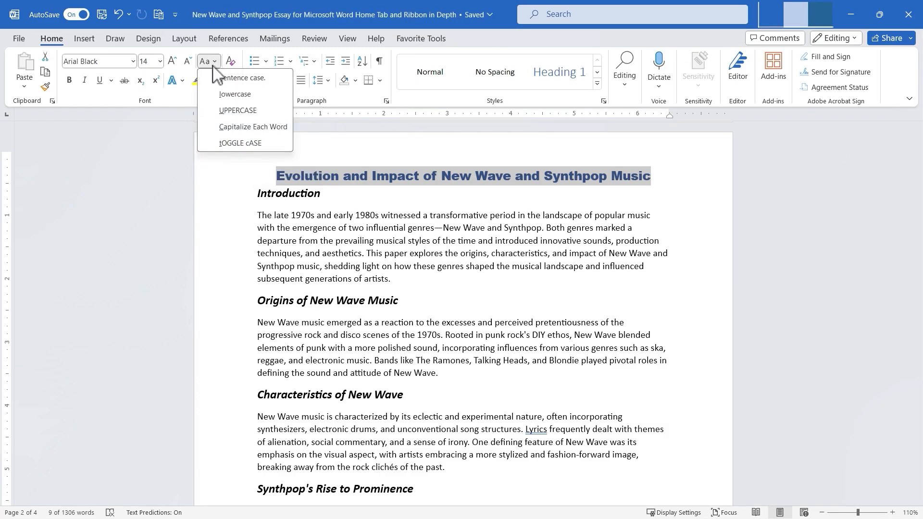
{"action": "left_click", "coordinate": [234, 94]}
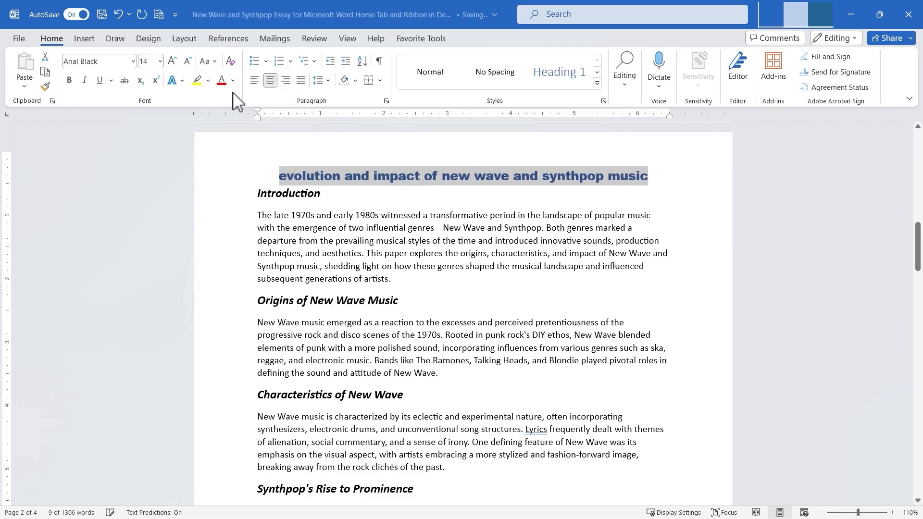
{"action": "left_click", "coordinate": [203, 63]}
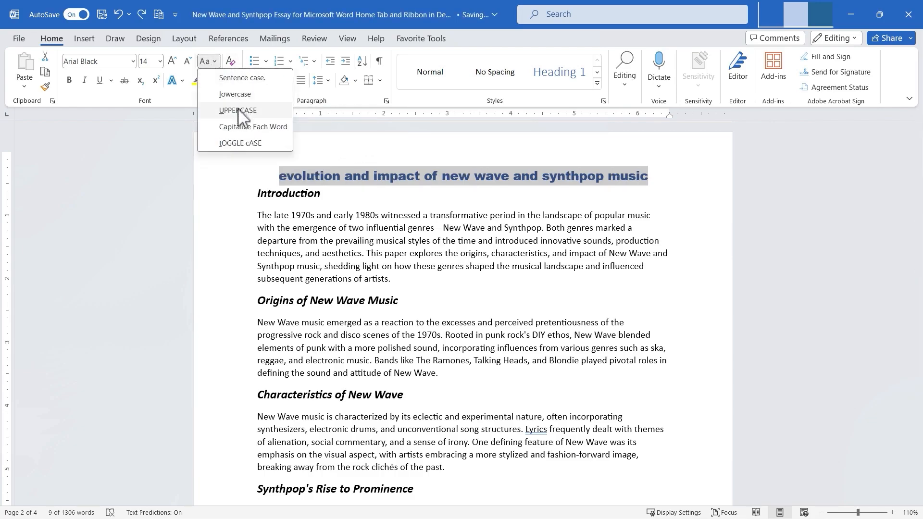
{"action": "left_click", "coordinate": [238, 108]}
{"action": "left_click", "coordinate": [204, 62]}
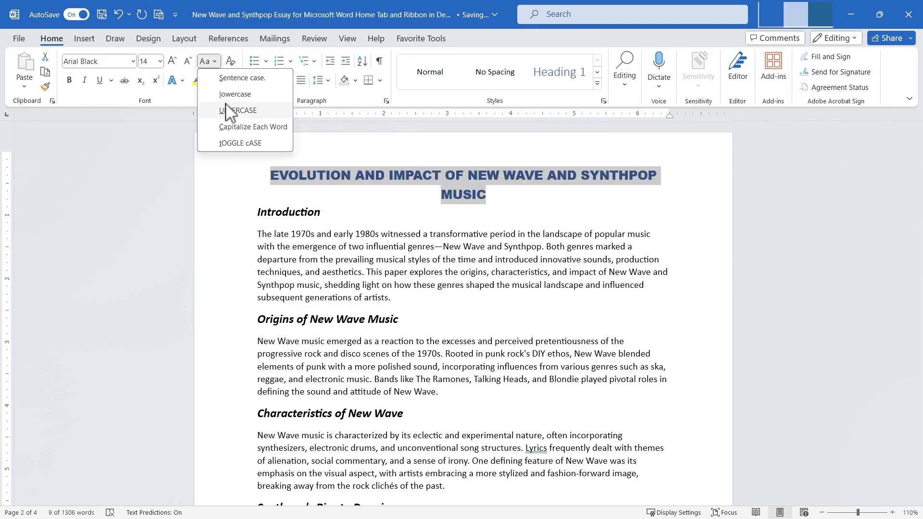
{"action": "left_click", "coordinate": [232, 128]}
{"action": "left_click", "coordinate": [207, 61]}
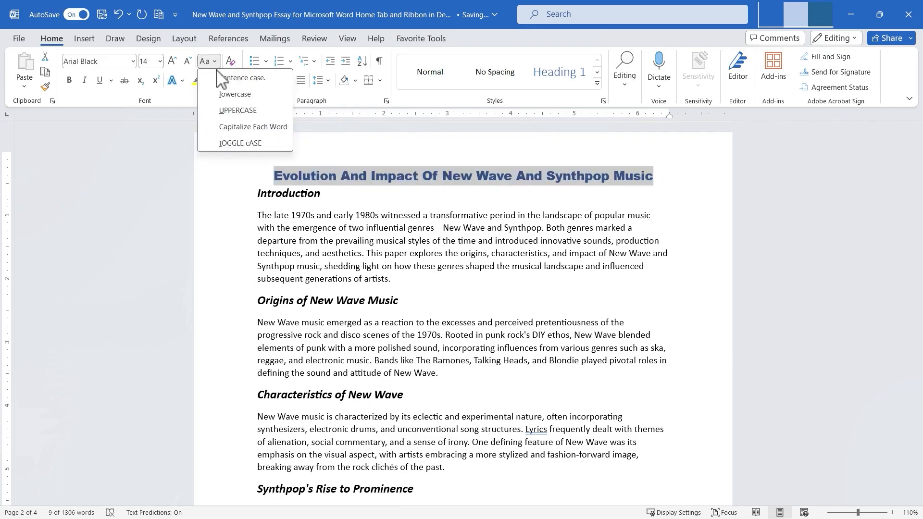
{"action": "left_click", "coordinate": [235, 143]}
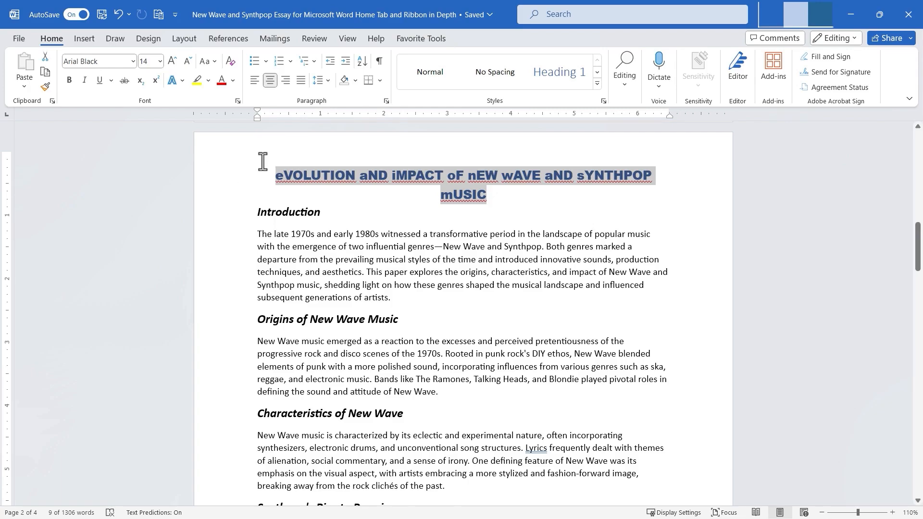
Undo the four case changes made to the title.
{"action": "key", "text": "ctrl+z"}
{"action": "key", "text": "ctrl+z"}
{"action": "key", "text": "ctrl+z"}
{"action": "key", "text": "ctrl+z"}
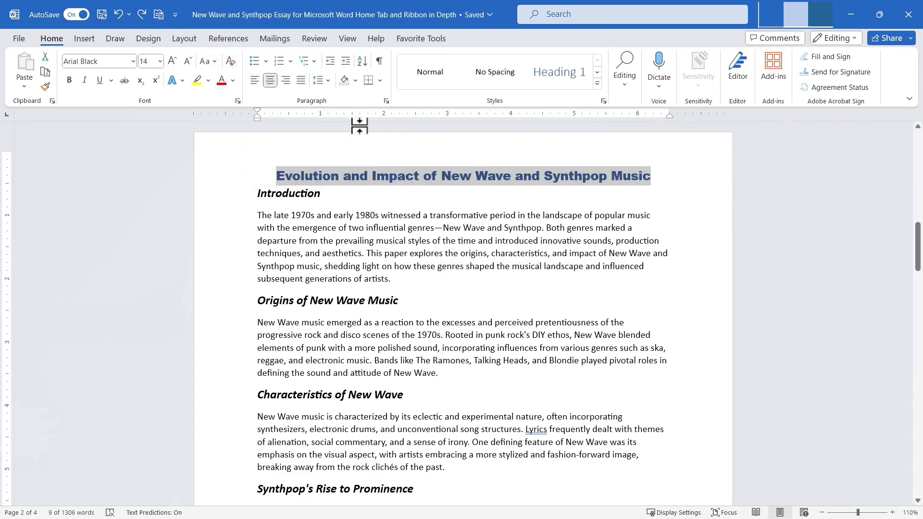
Clear all formatting from the title, then undo the clearing.
{"action": "left_click", "coordinate": [230, 62]}
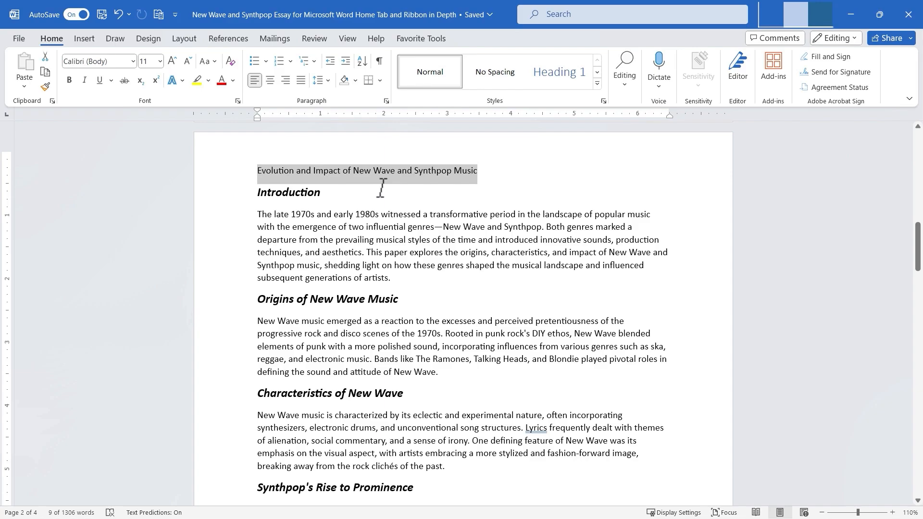
{"action": "key", "text": "ctrl+z"}
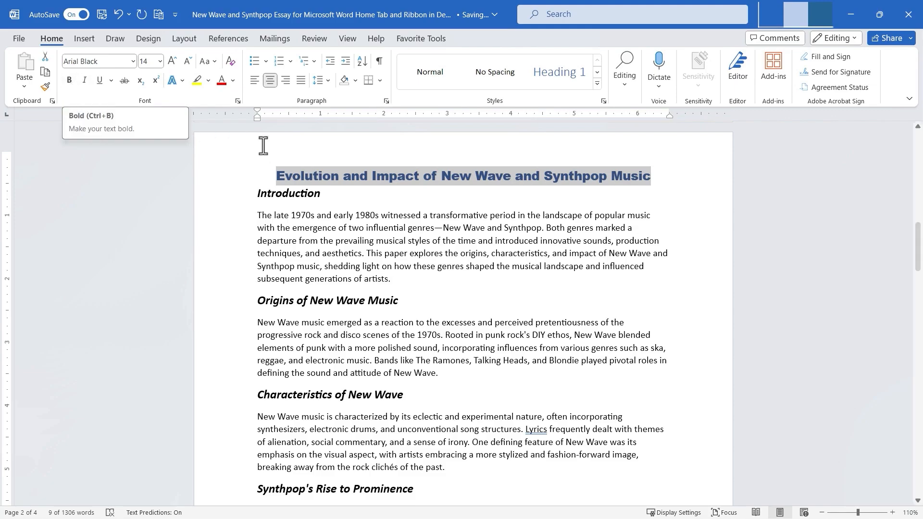
Select the 'Introduction' heading and toggle Bold, Italic and Underline off and on to compare the effects.
{"action": "left_click_drag", "start_coordinate": [255, 191], "coordinate": [324, 198]}
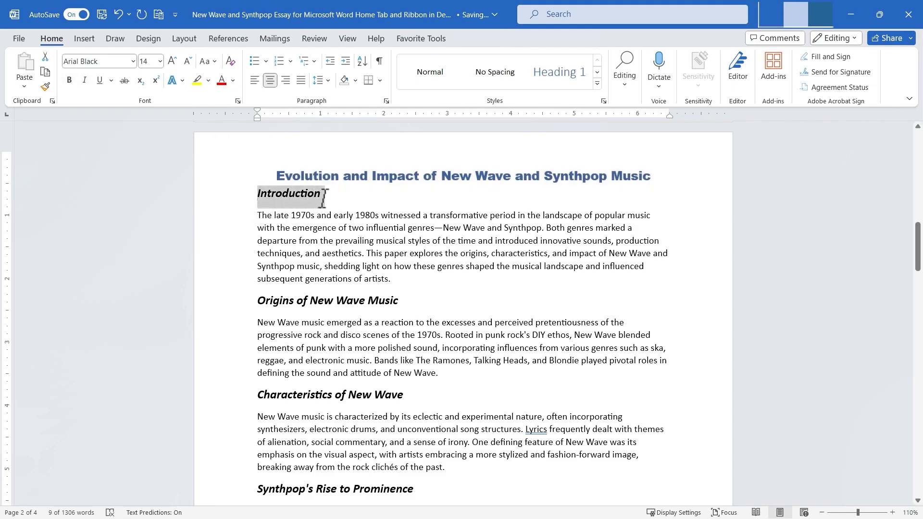
{"action": "left_click", "coordinate": [71, 81]}
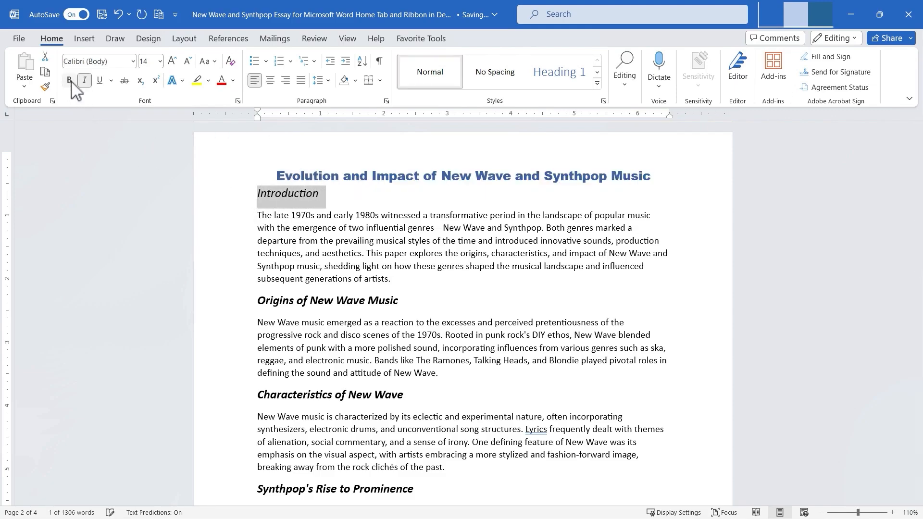
{"action": "left_click", "coordinate": [70, 81]}
{"action": "left_click", "coordinate": [70, 81]}
{"action": "left_click", "coordinate": [70, 81]}
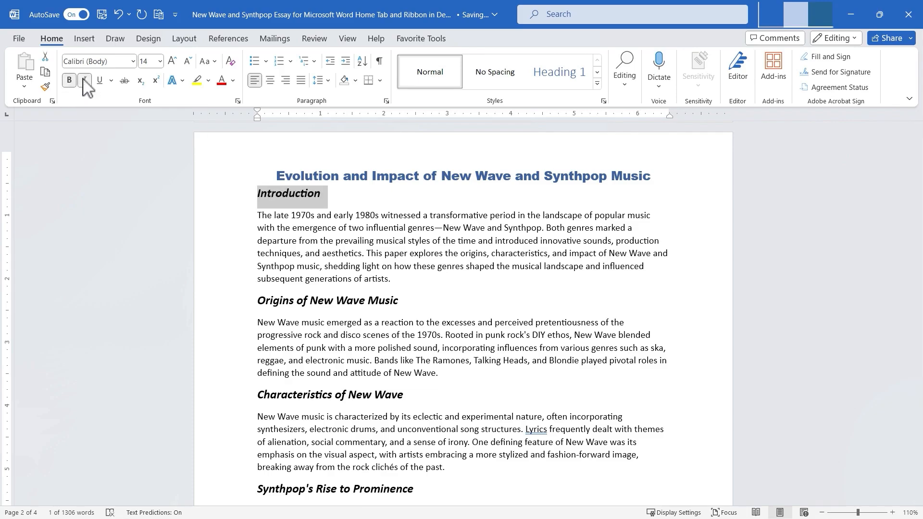
{"action": "left_click", "coordinate": [85, 81]}
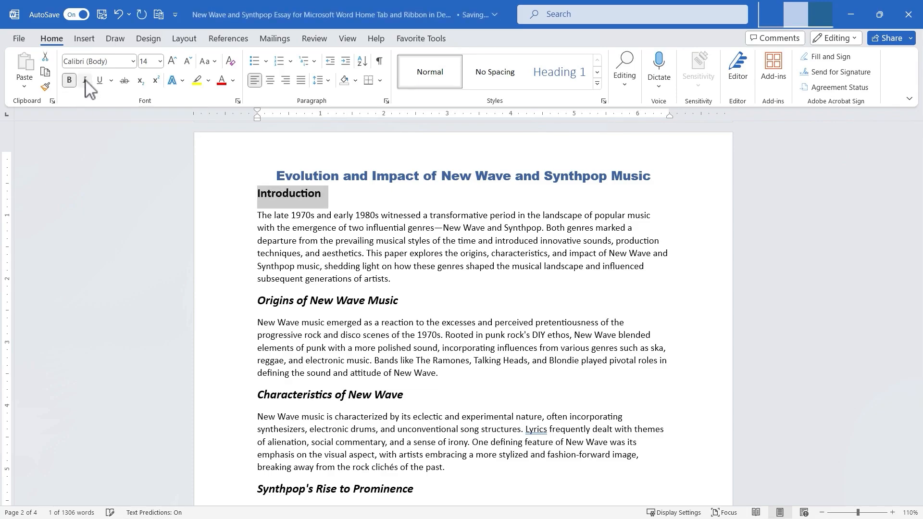
{"action": "left_click", "coordinate": [86, 81]}
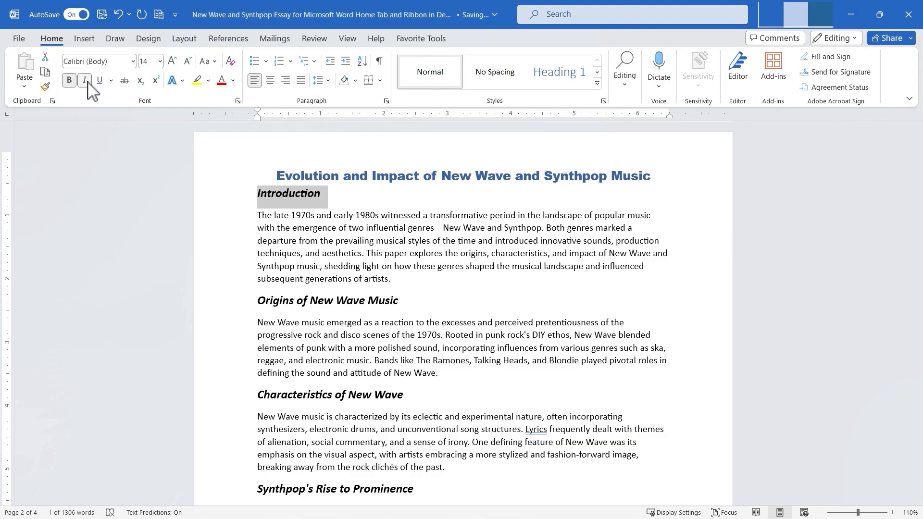
{"action": "left_click", "coordinate": [101, 82]}
{"action": "left_click", "coordinate": [100, 81]}
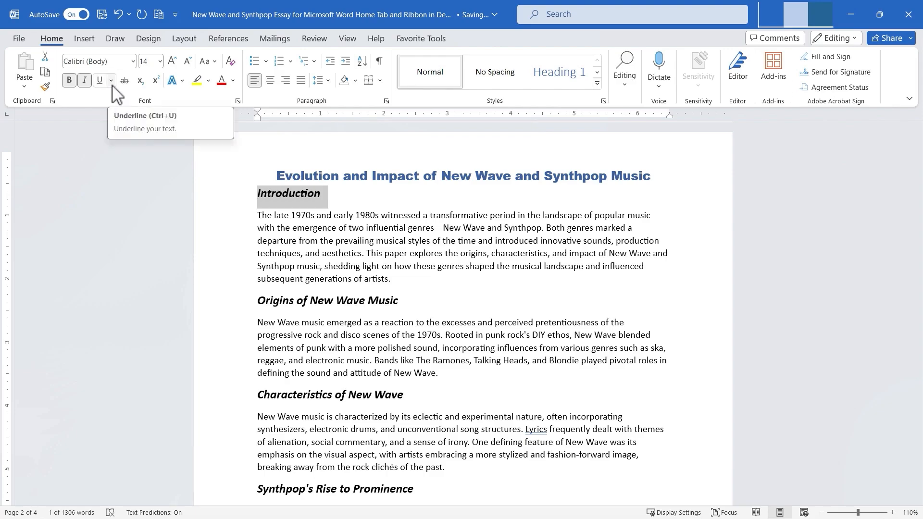
Apply a thick underline, then a dashed underline, and finally a wavy underline to the 'Introduction' heading.
{"action": "left_click", "coordinate": [112, 81]}
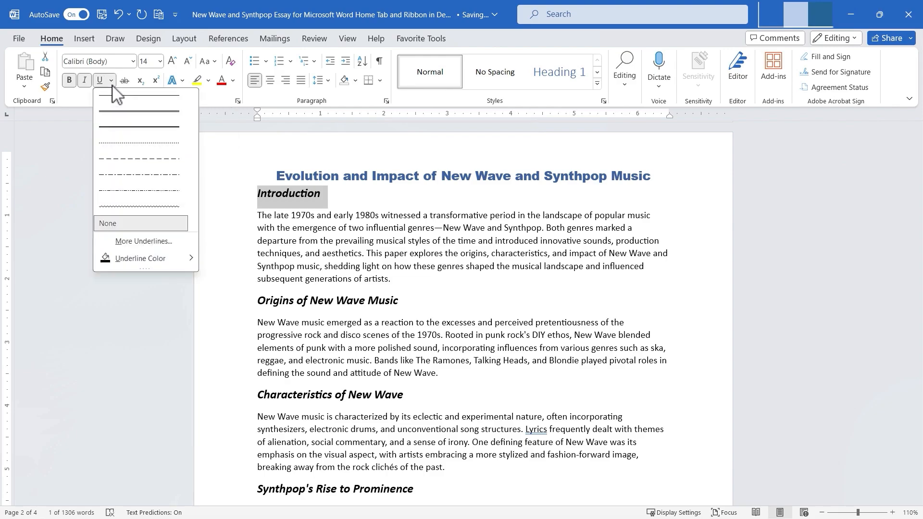
{"action": "left_click", "coordinate": [135, 112]}
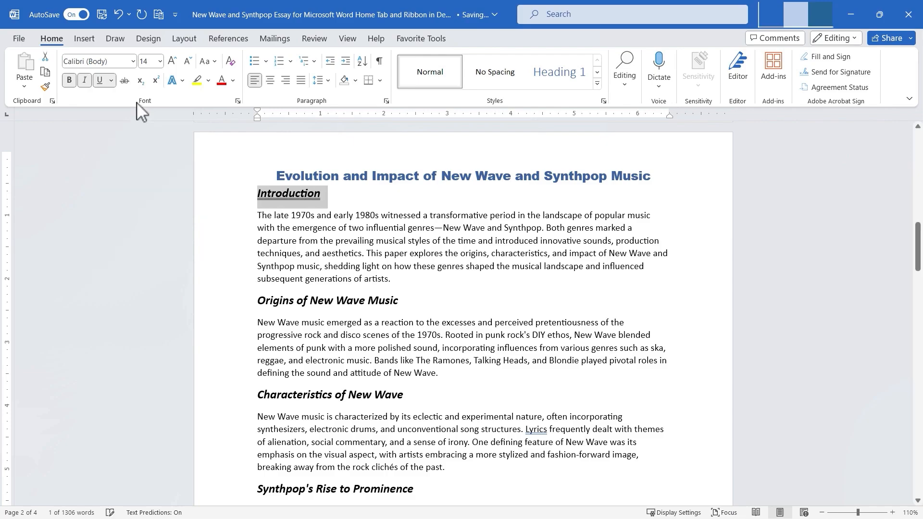
{"action": "left_click", "coordinate": [112, 81]}
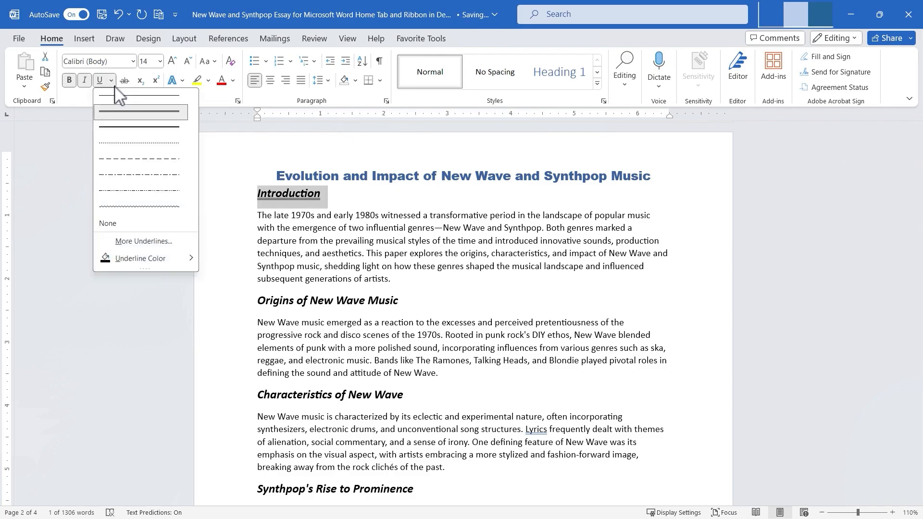
{"action": "left_click", "coordinate": [144, 160]}
{"action": "left_click", "coordinate": [263, 266]}
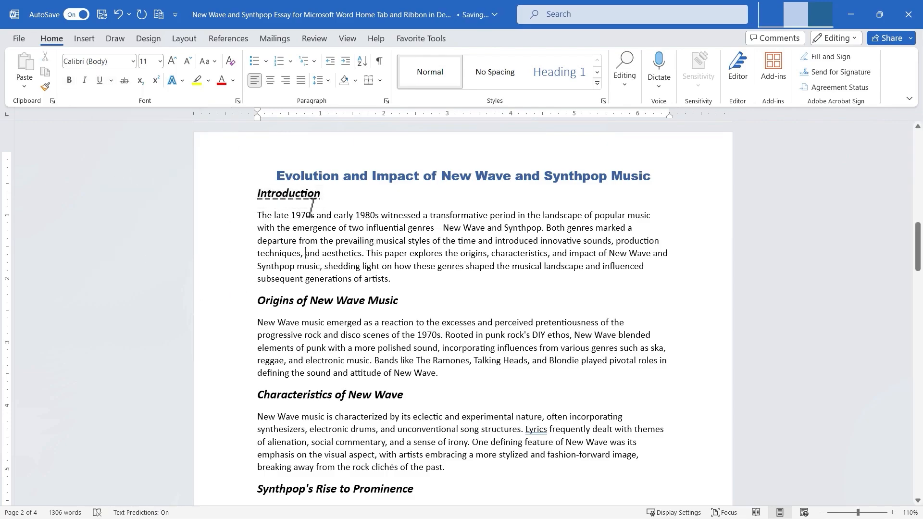
{"action": "double_click", "coordinate": [267, 188]}
{"action": "left_click", "coordinate": [111, 80]}
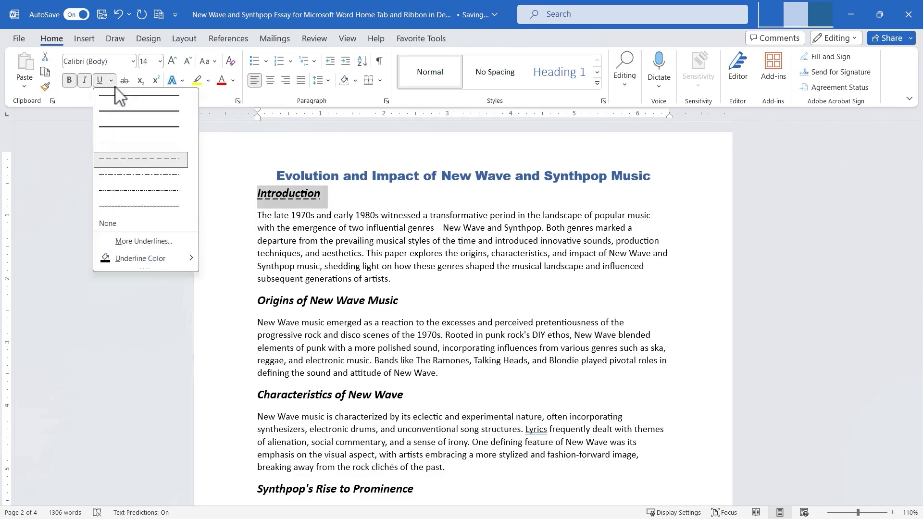
{"action": "left_click", "coordinate": [123, 208]}
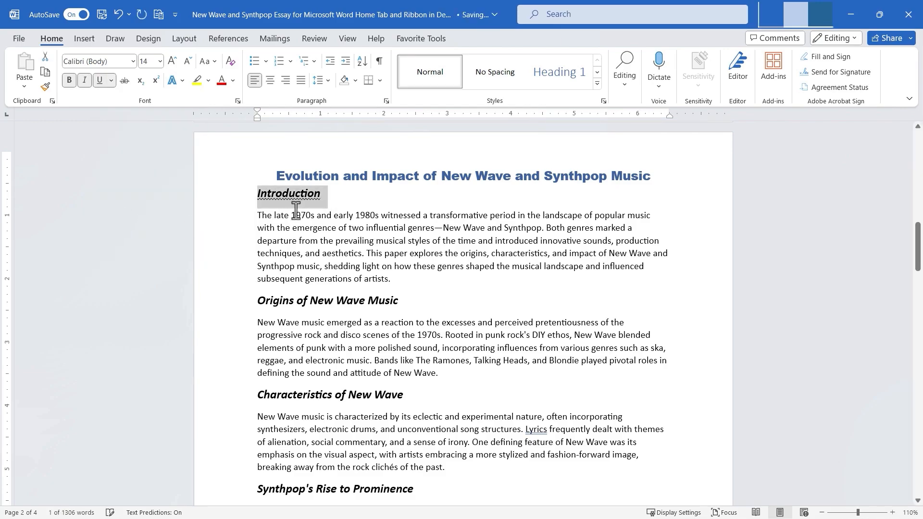
{"action": "left_click", "coordinate": [353, 223]}
Set the 'Introduction' heading's underline color to light blue.
{"action": "double_click", "coordinate": [289, 193]}
{"action": "left_click", "coordinate": [111, 81]}
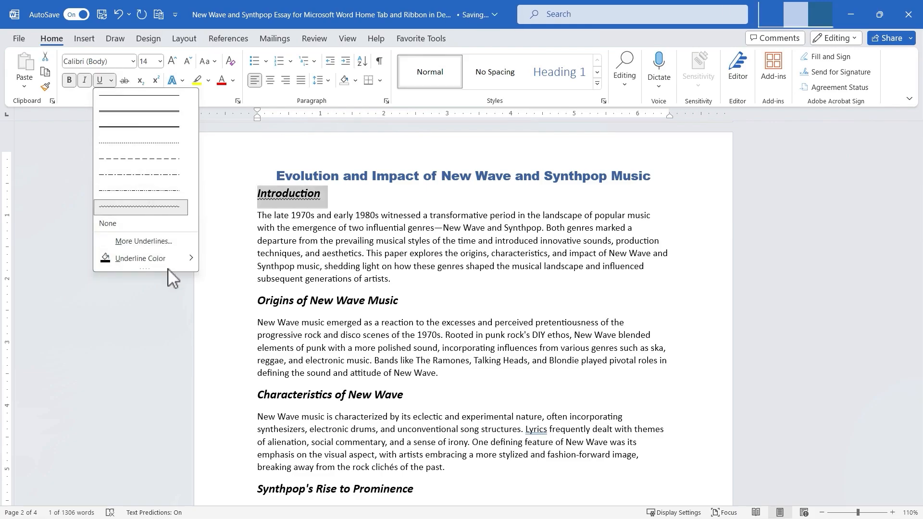
{"action": "mouse_move", "coordinate": [171, 263]}
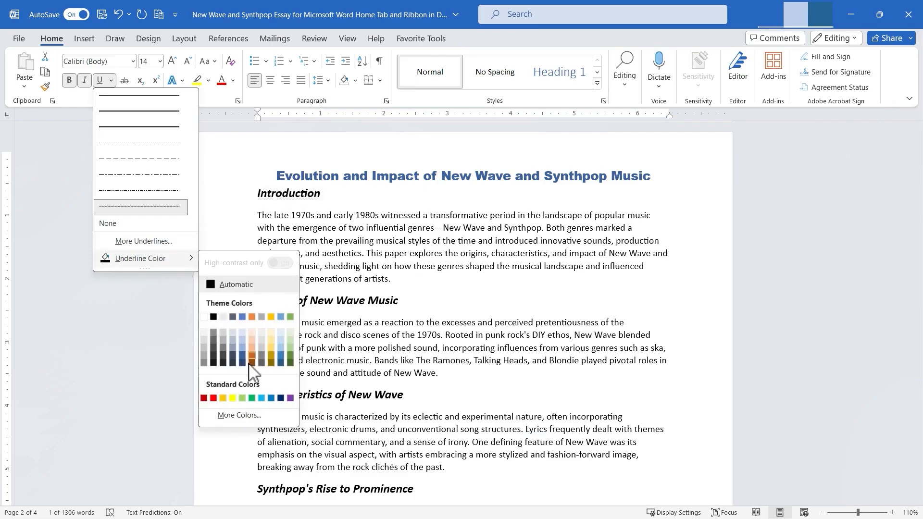
{"action": "left_click", "coordinate": [262, 398]}
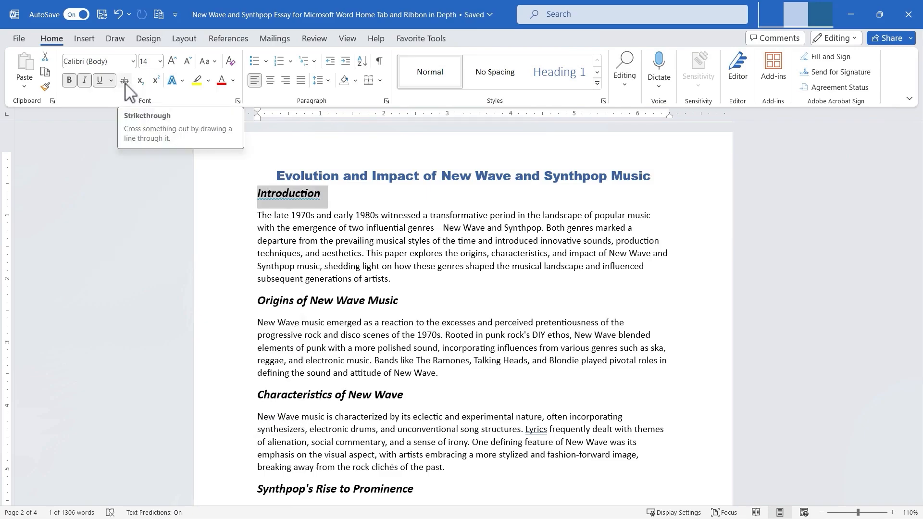
Apply strikethrough to the word 'late' in the first paragraph.
{"action": "double_click", "coordinate": [279, 215]}
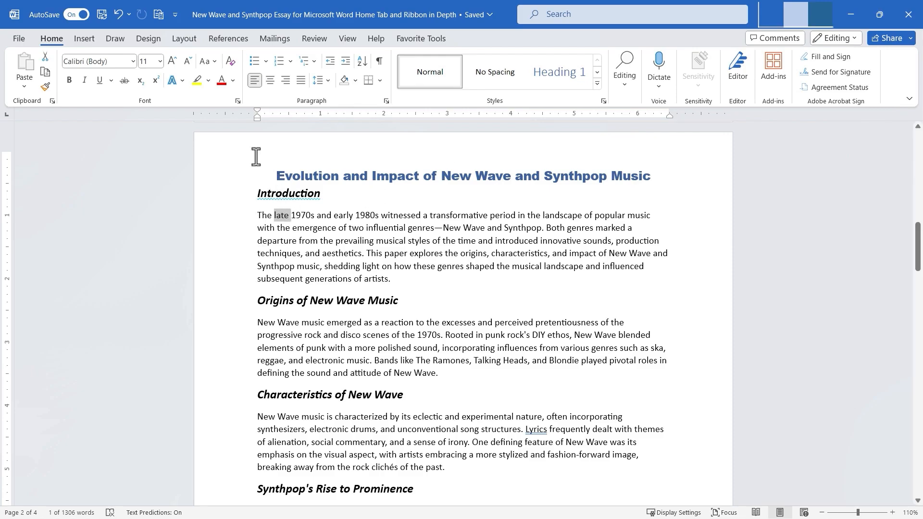
{"action": "left_click", "coordinate": [124, 82]}
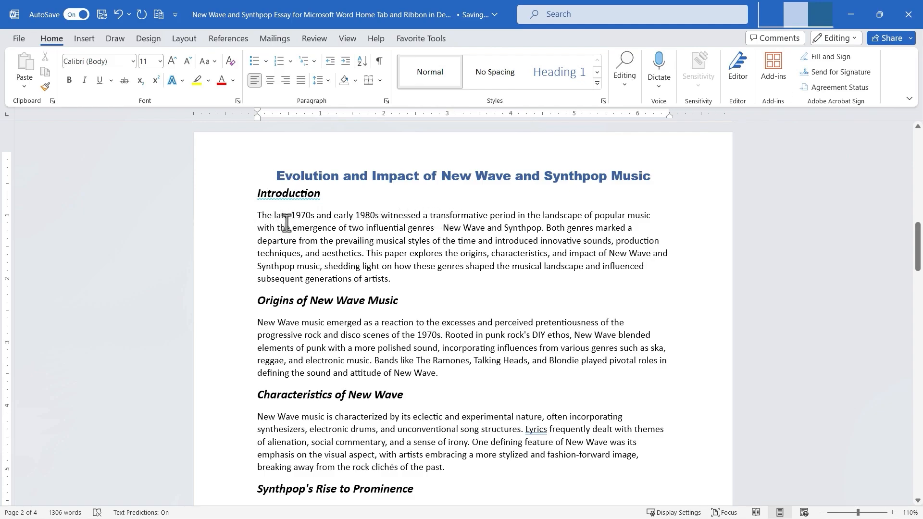
Append the character 1 to the end of the 'Introduction' heading.
{"action": "left_click_drag", "start_coordinate": [257, 190], "coordinate": [321, 194]}
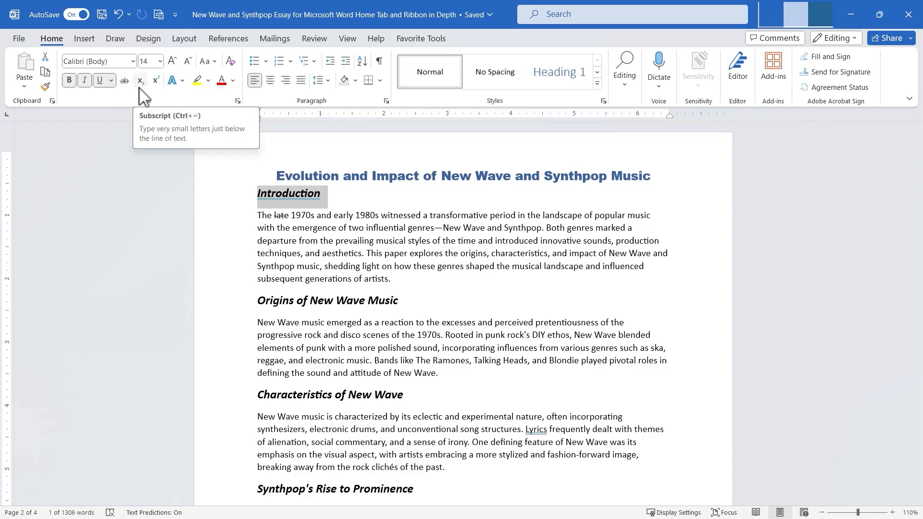
{"action": "left_click", "coordinate": [332, 194]}
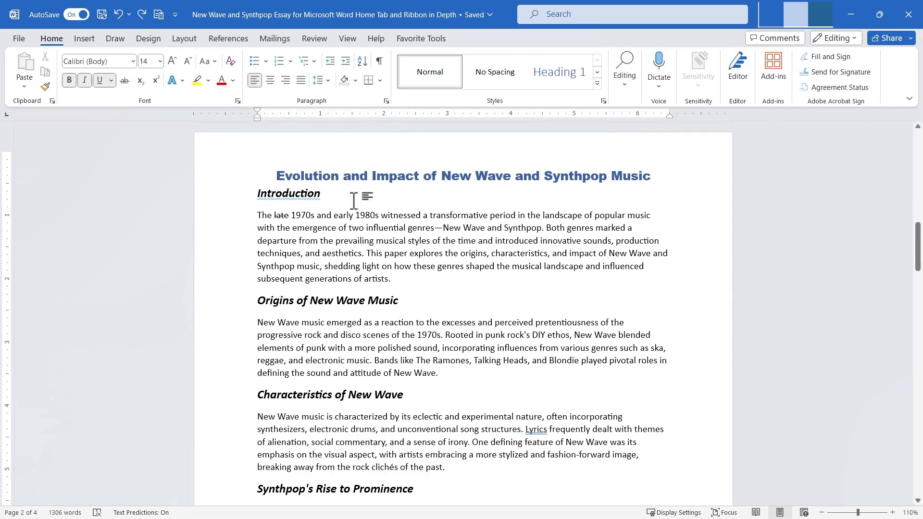
{"action": "type", "text": "1"}
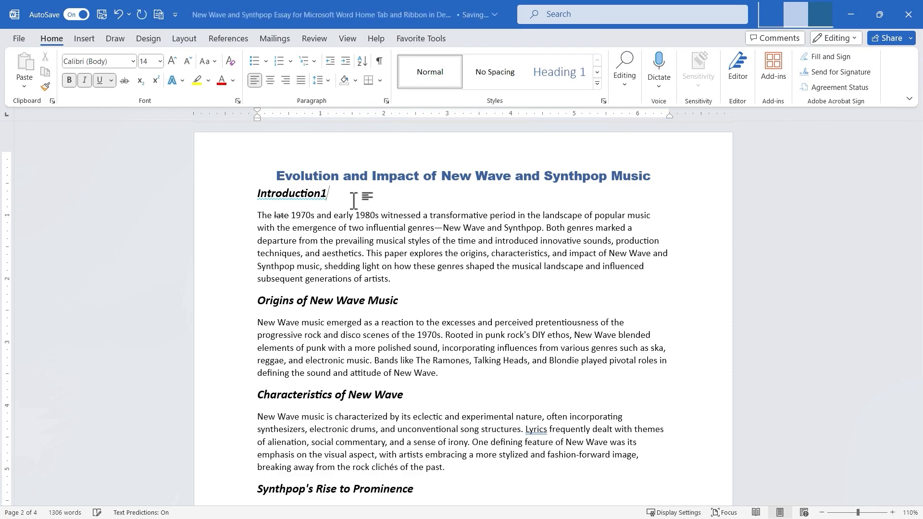
Format the added 1 after the 'Introduction' heading as subscript.
{"action": "left_click_drag", "start_coordinate": [327, 193], "coordinate": [321, 193]}
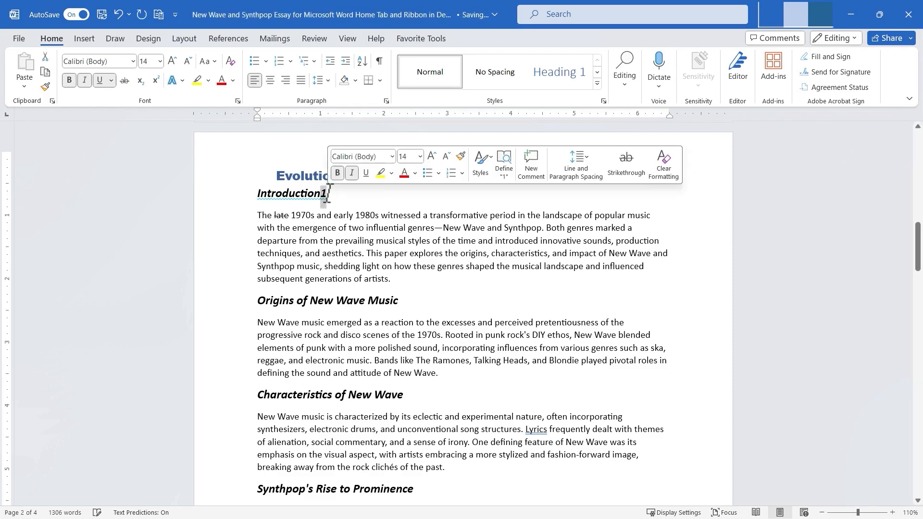
{"action": "left_click", "coordinate": [141, 81]}
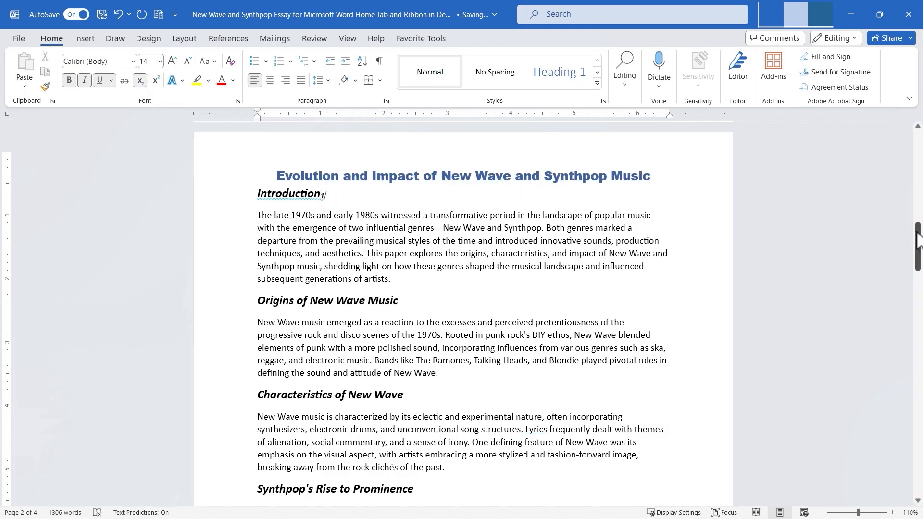
Make the 1 after the 'Introduction' heading superscript, toggle subscript on and off, then delete the 1.
{"action": "mouse_move", "coordinate": [917, 240]}
{"action": "left_mouse_down"}
{"action": "mouse_move", "coordinate": [917, 465]}
{"action": "mouse_move", "coordinate": [917, 239]}
{"action": "left_mouse_up"}
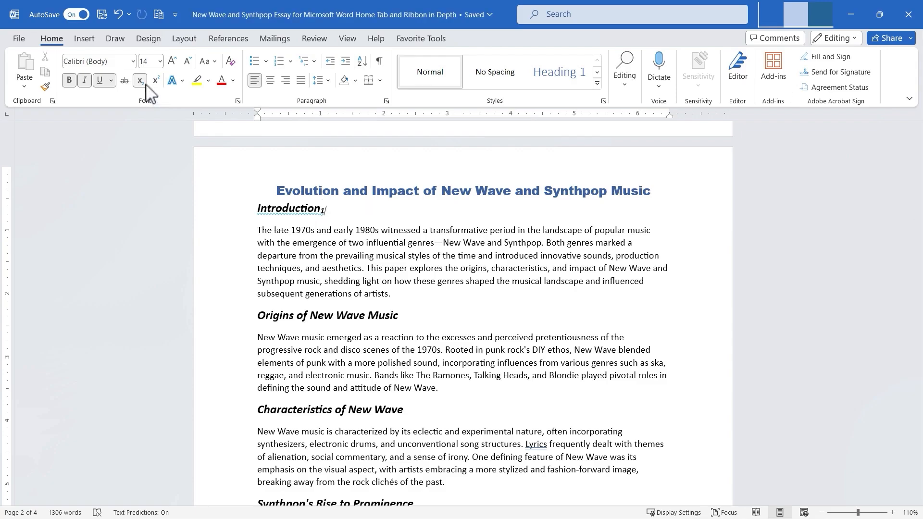
{"action": "left_click_drag", "start_coordinate": [325, 210], "coordinate": [320, 210]}
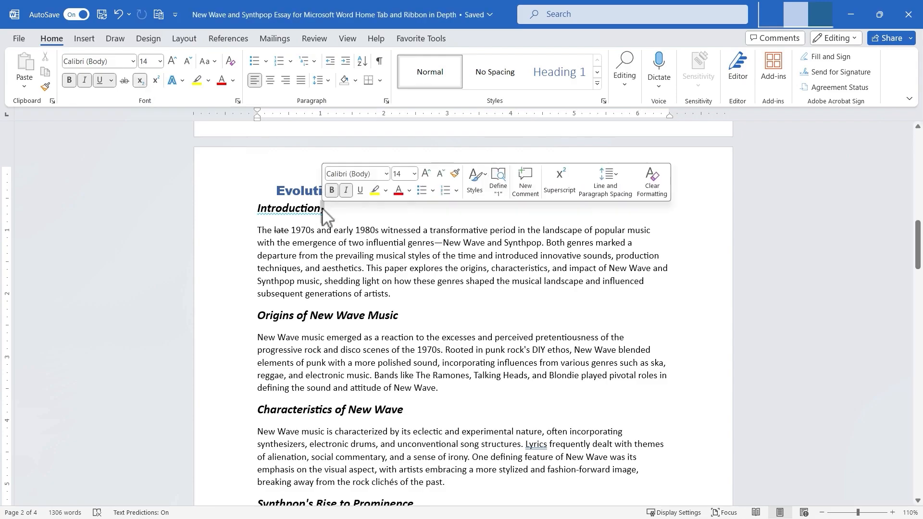
{"action": "left_click", "coordinate": [159, 82]}
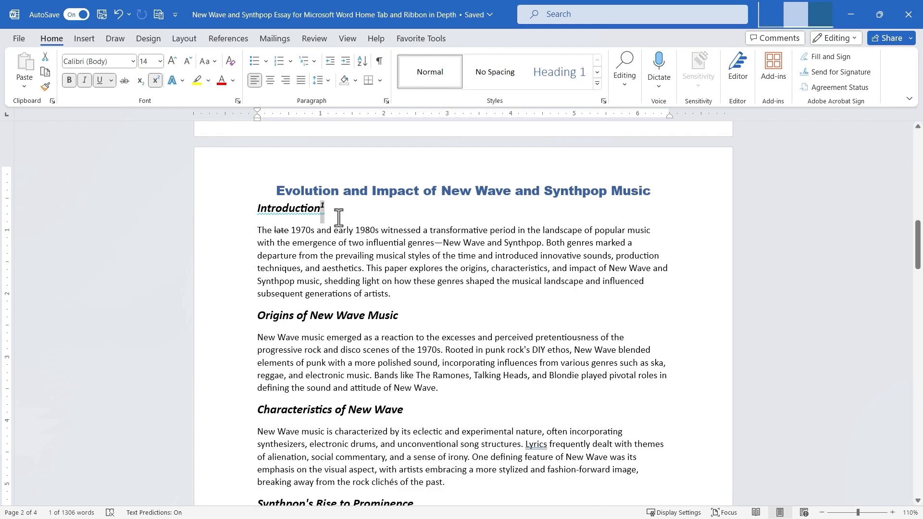
{"action": "key", "text": "ctrl+equal"}
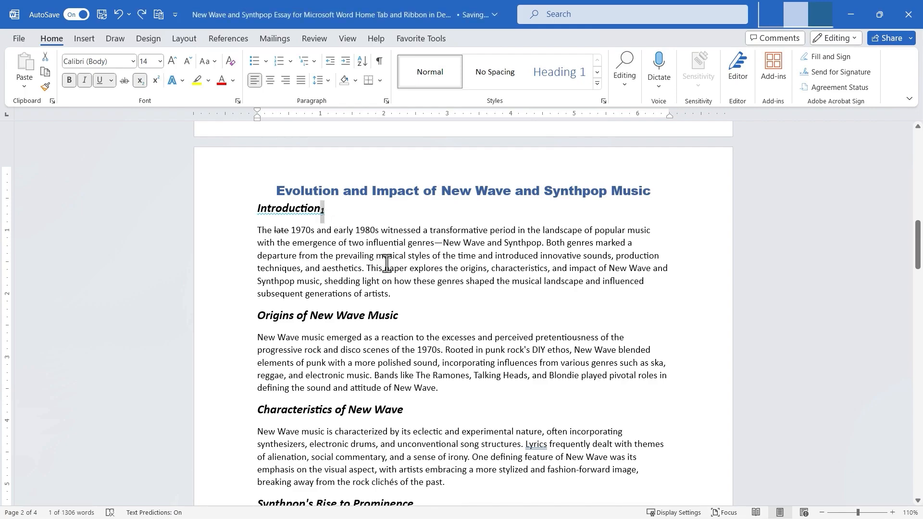
{"action": "key", "text": "ctrl+equal"}
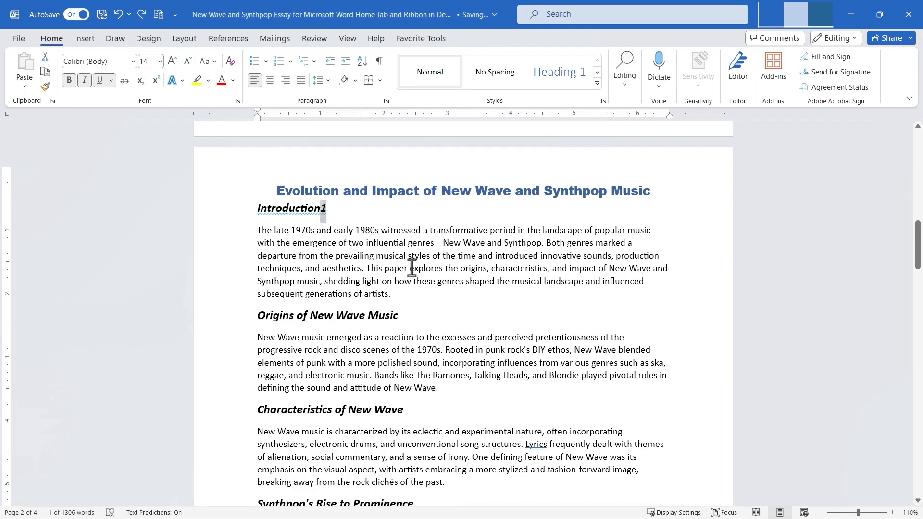
{"action": "key", "text": "Delete"}
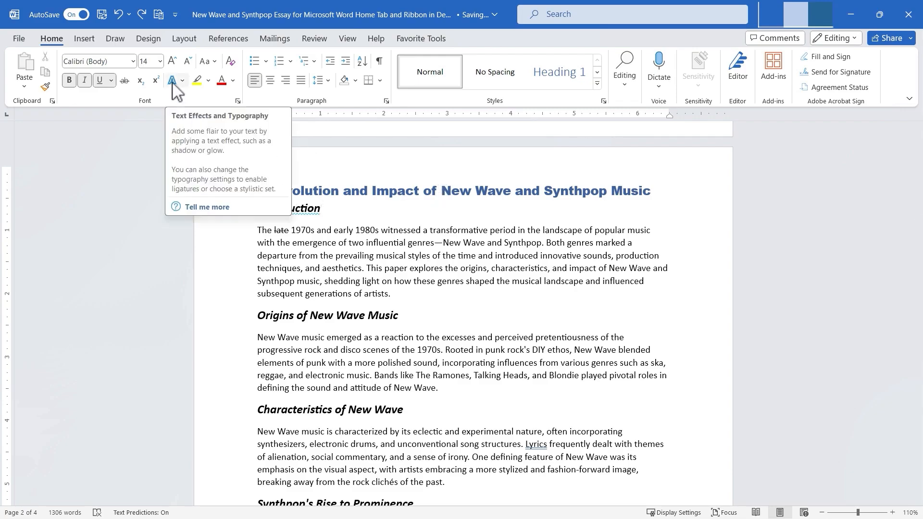
Apply a blue gallery text effect to 'New Wave' in the document title.
{"action": "left_click", "coordinate": [406, 192]}
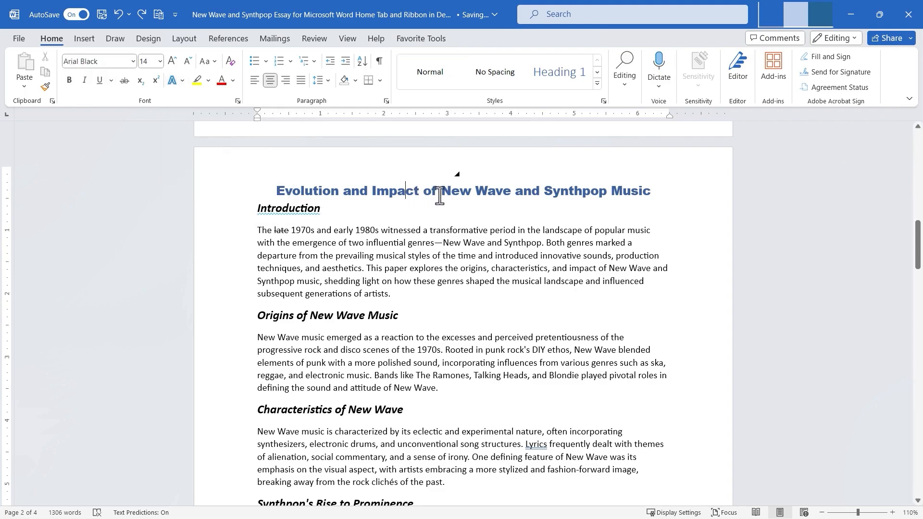
{"action": "left_click_drag", "start_coordinate": [454, 192], "coordinate": [511, 197]}
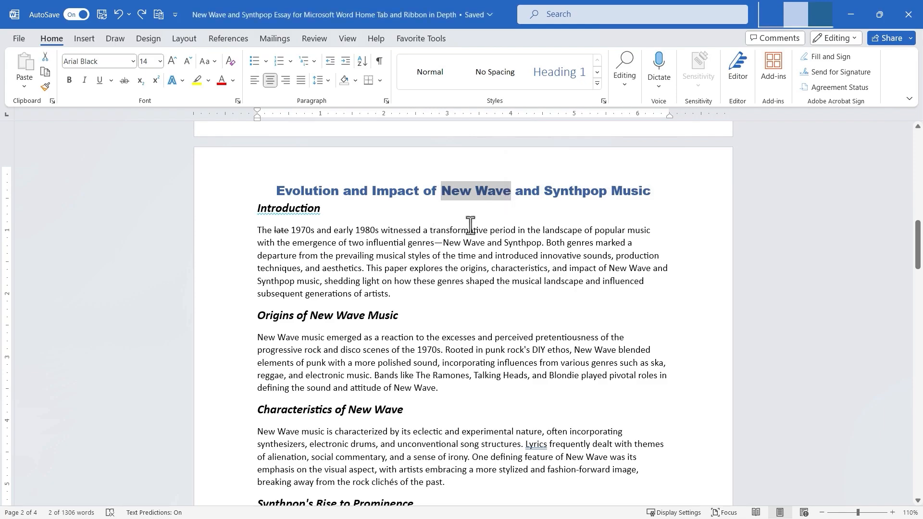
{"action": "left_click", "coordinate": [183, 81]}
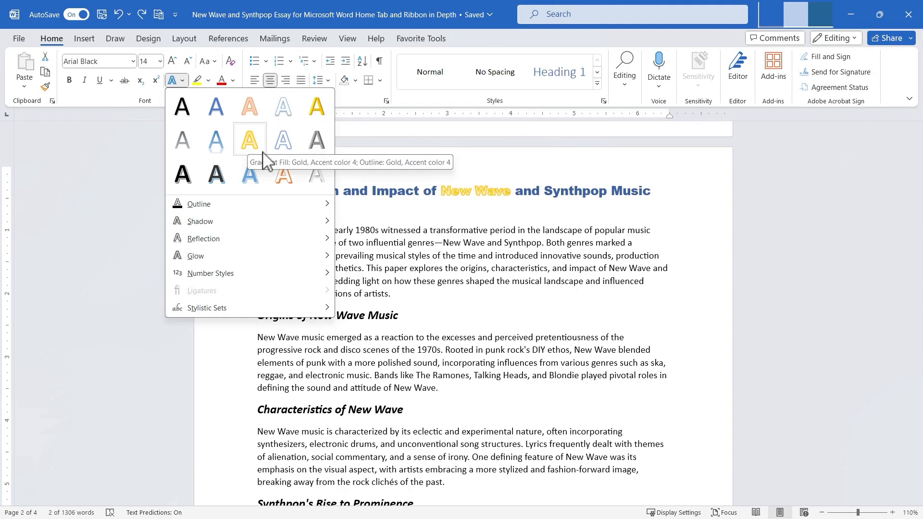
{"action": "left_click", "coordinate": [250, 178]}
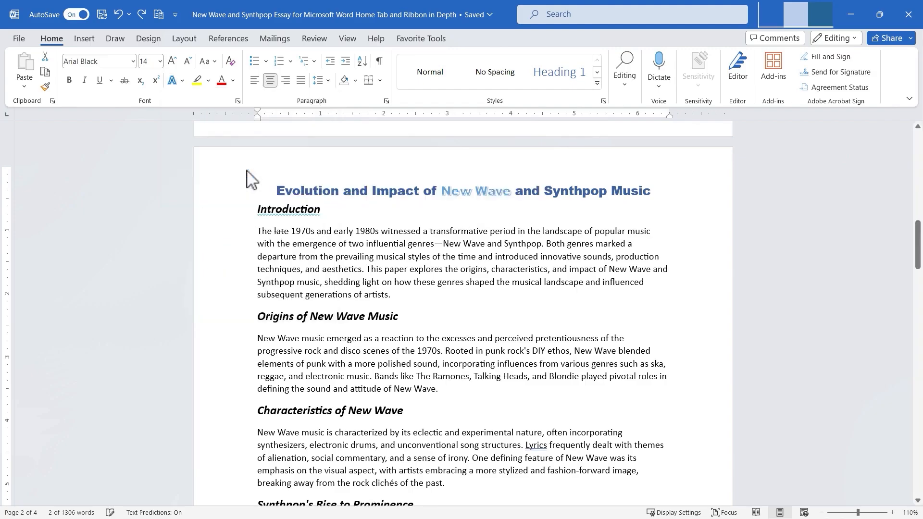
Browse the Text Effects Outline, Reflection and Shadow submenus without applying anything.
{"action": "left_click", "coordinate": [473, 231]}
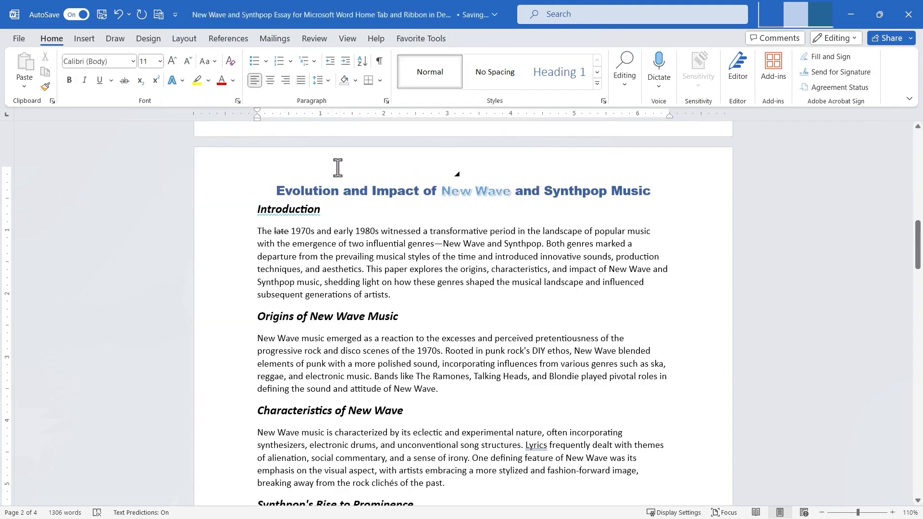
{"action": "left_click", "coordinate": [185, 80]}
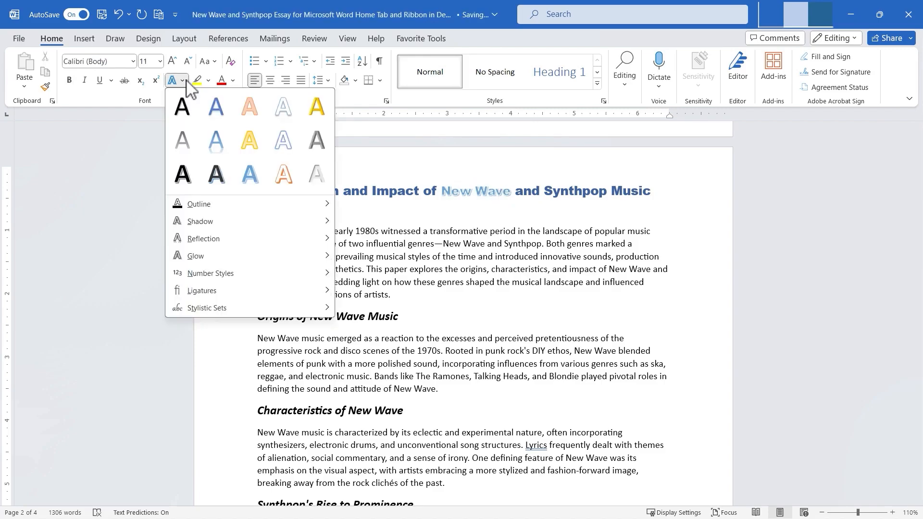
{"action": "left_click", "coordinate": [185, 81]}
{"action": "left_click", "coordinate": [185, 81]}
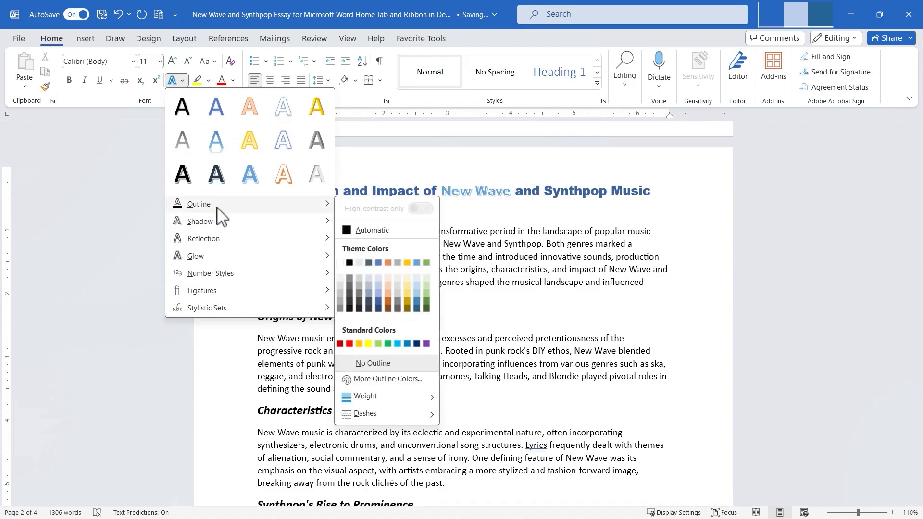
{"action": "mouse_move", "coordinate": [237, 243]}
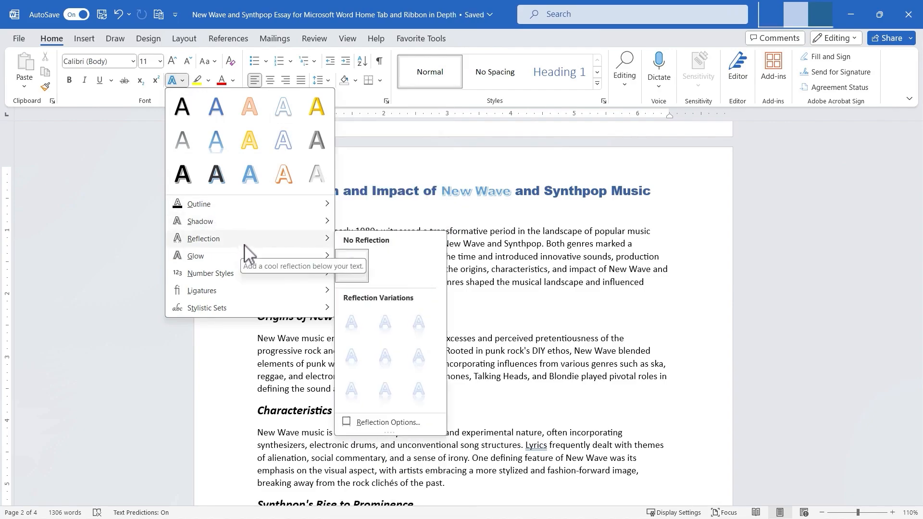
{"action": "mouse_move", "coordinate": [219, 207]}
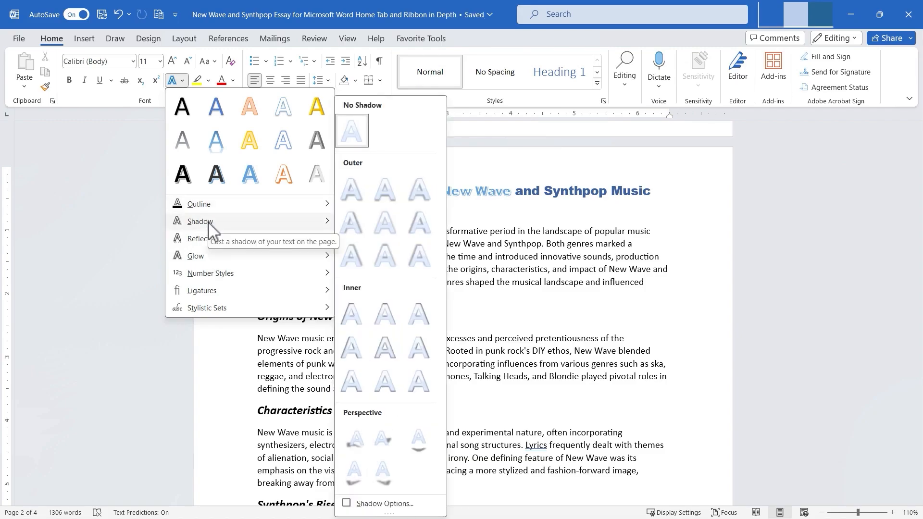
{"action": "mouse_move", "coordinate": [202, 239]}
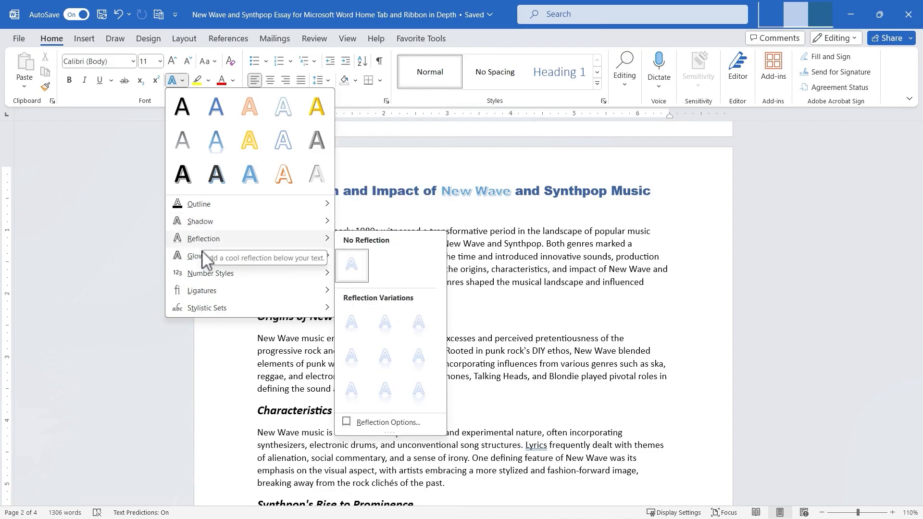
{"action": "mouse_move", "coordinate": [202, 260]}
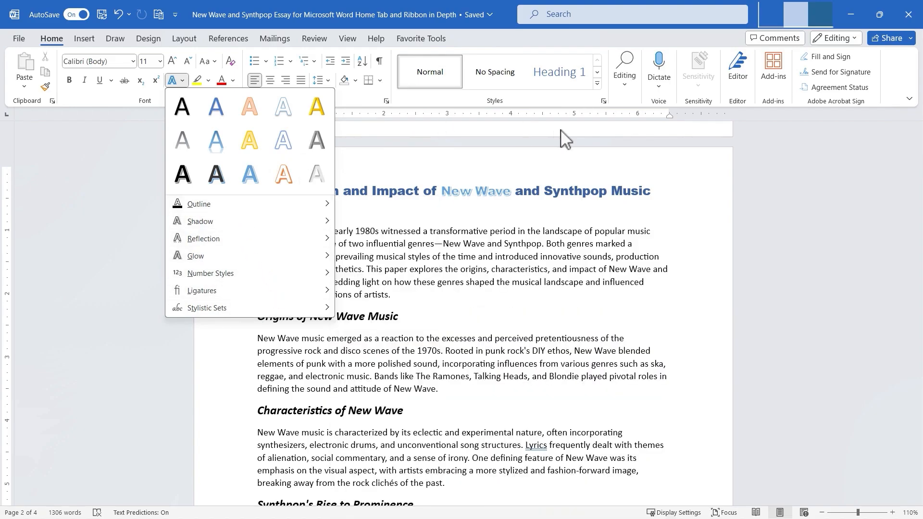
{"action": "mouse_move", "coordinate": [282, 228]}
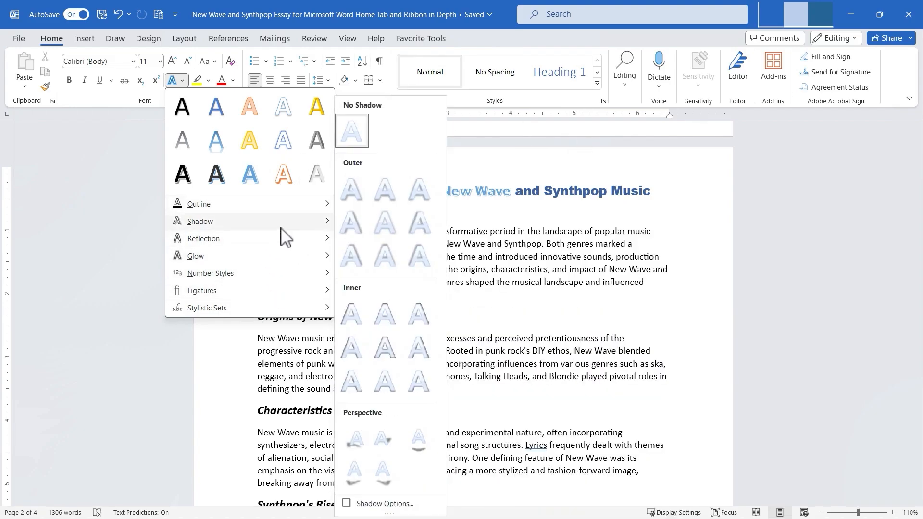
{"action": "left_click", "coordinate": [545, 191]}
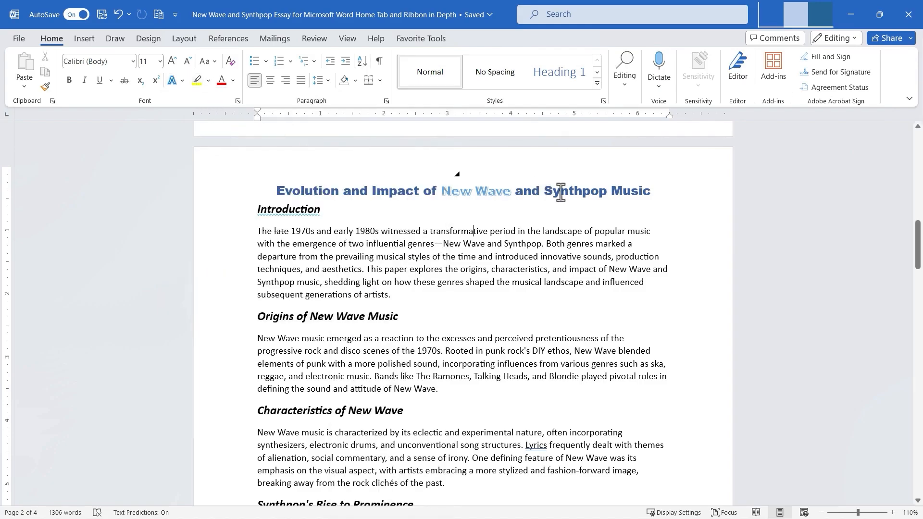
Highlight the word 'Synthpop' in the title in yellow.
{"action": "left_click_drag", "start_coordinate": [545, 192], "coordinate": [604, 196]}
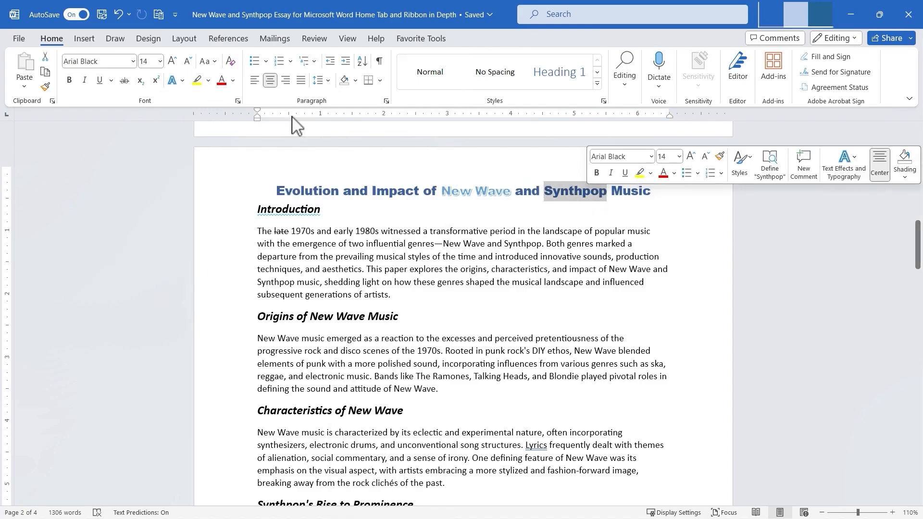
{"action": "left_click", "coordinate": [197, 81]}
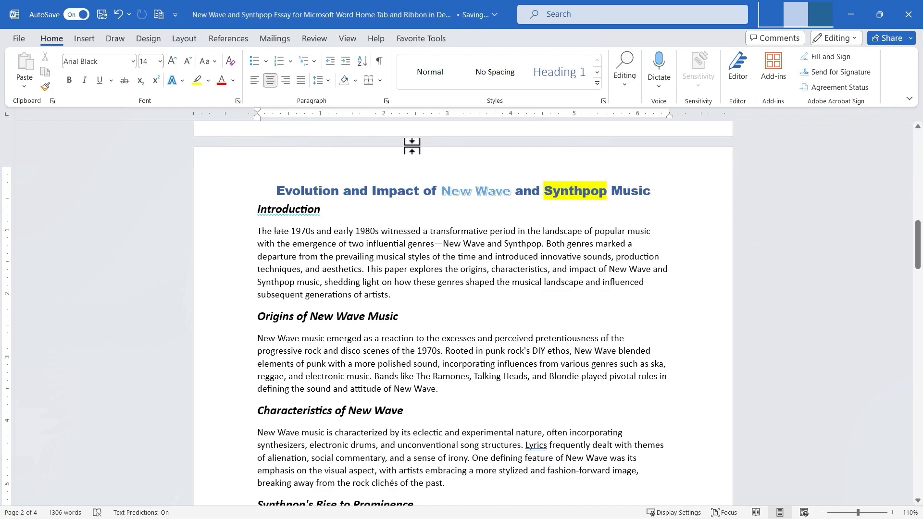
{"action": "left_click_drag", "start_coordinate": [545, 191], "coordinate": [607, 197]}
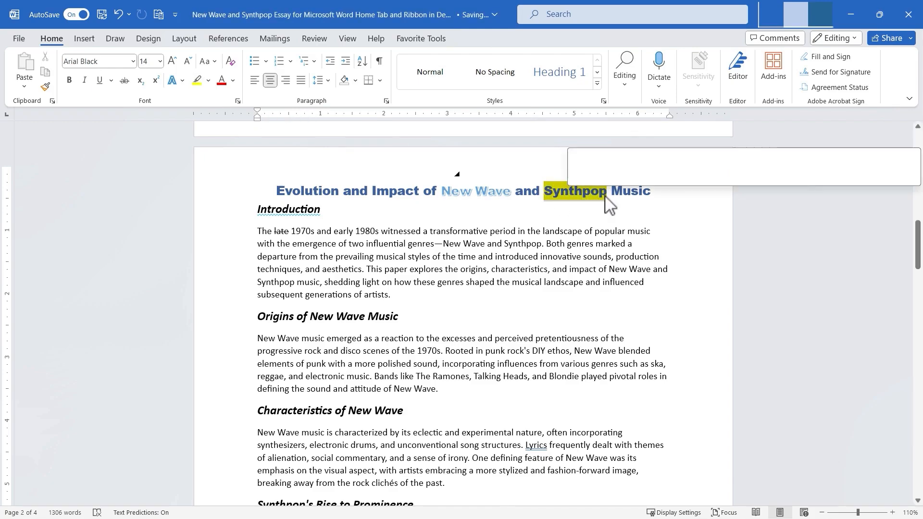
{"action": "left_click", "coordinate": [208, 81]}
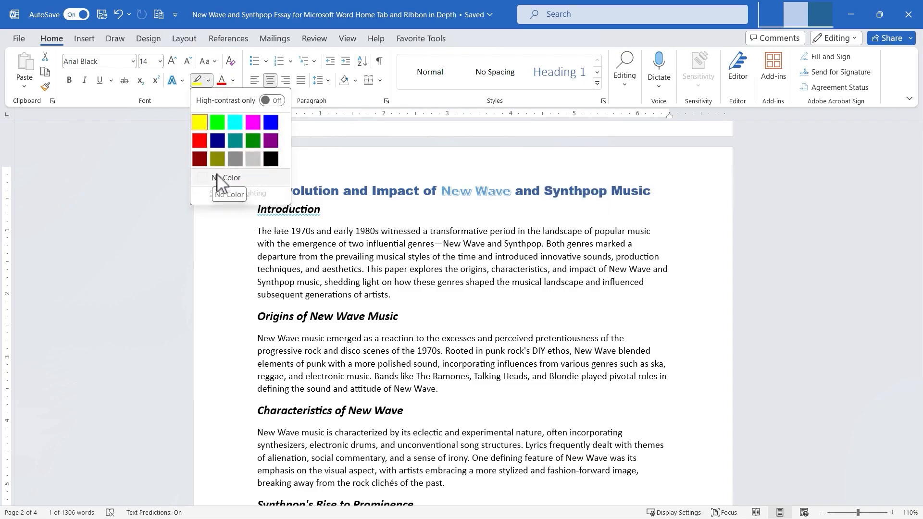
{"action": "left_click", "coordinate": [576, 226]}
{"action": "left_click", "coordinate": [610, 249]}
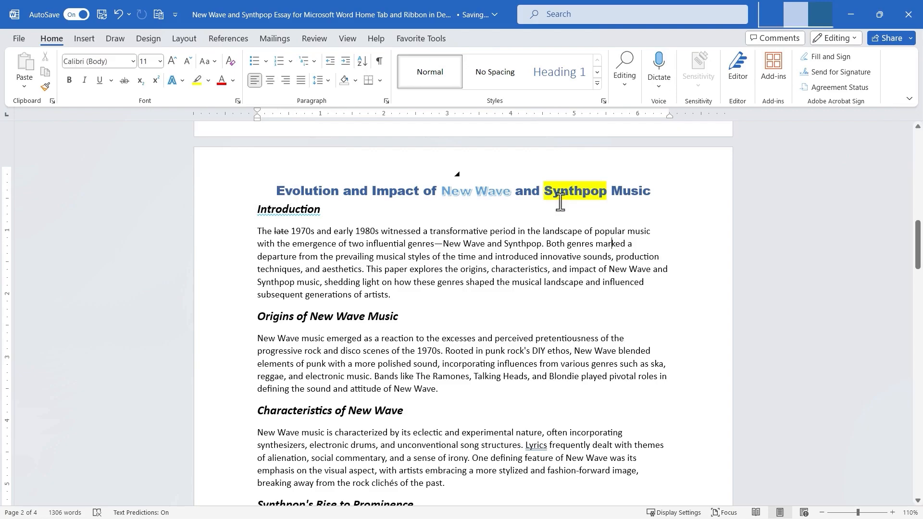
Color the word 'Music' in the title orange, then undo the color change.
{"action": "left_click_drag", "start_coordinate": [618, 191], "coordinate": [647, 198]}
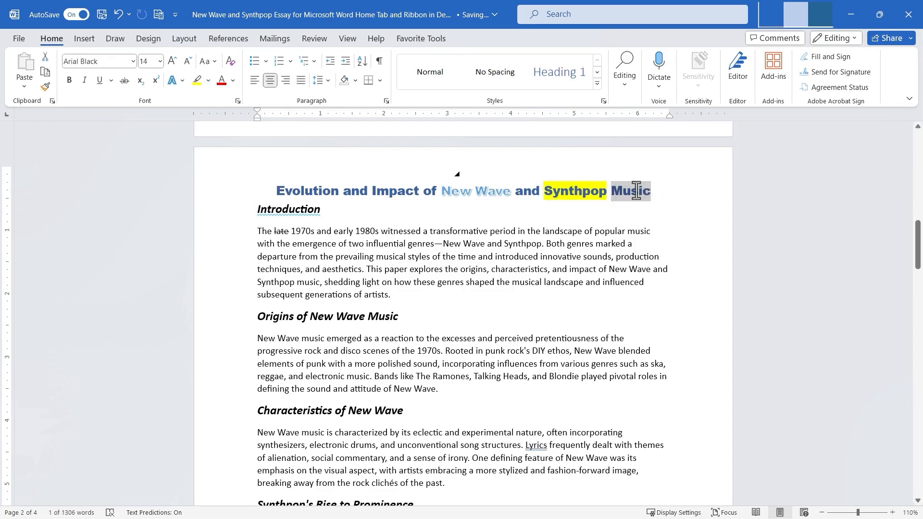
{"action": "left_click", "coordinate": [233, 81]}
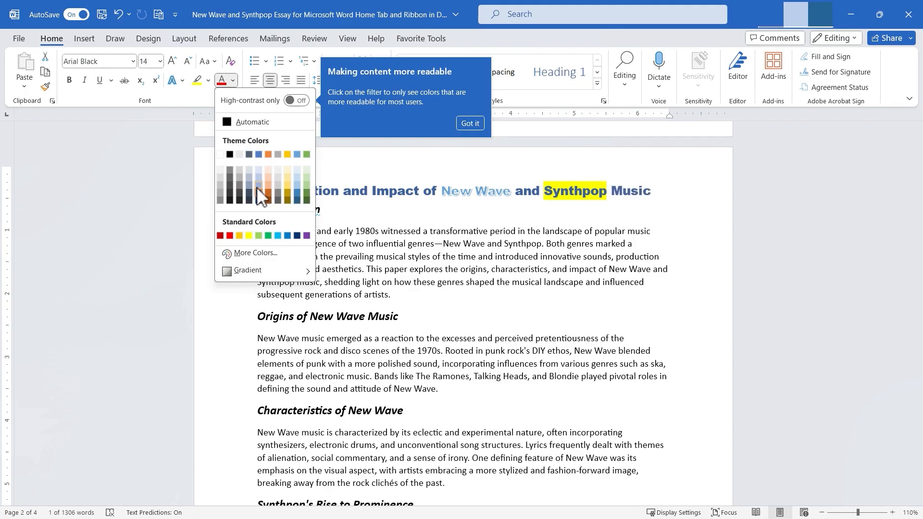
{"action": "left_click", "coordinate": [268, 154]}
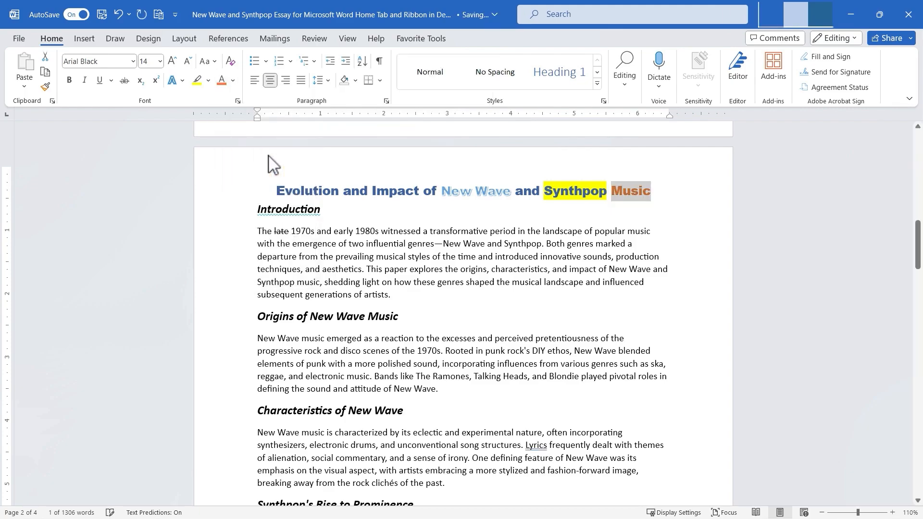
{"action": "left_click", "coordinate": [665, 231]}
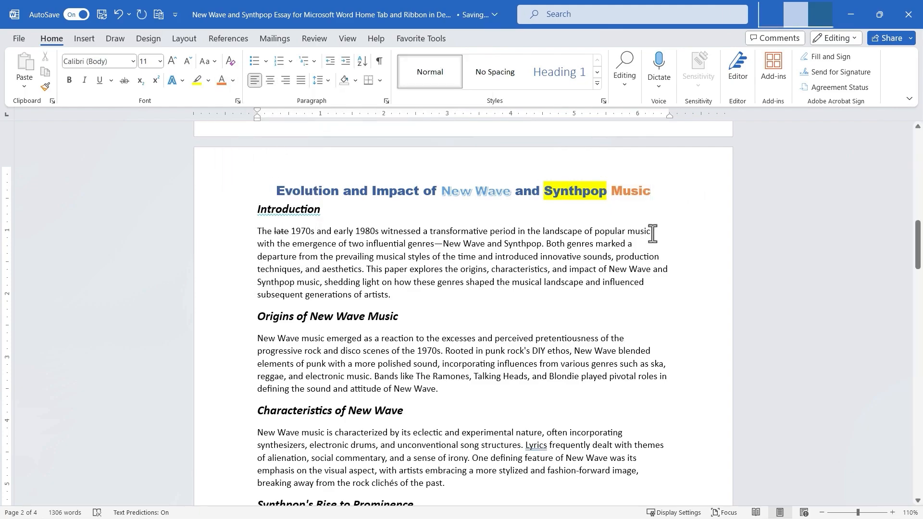
{"action": "key", "text": "ctrl+z"}
Set the font color gradient of 'Music' in the title to No Gradient.
{"action": "left_click", "coordinate": [234, 81]}
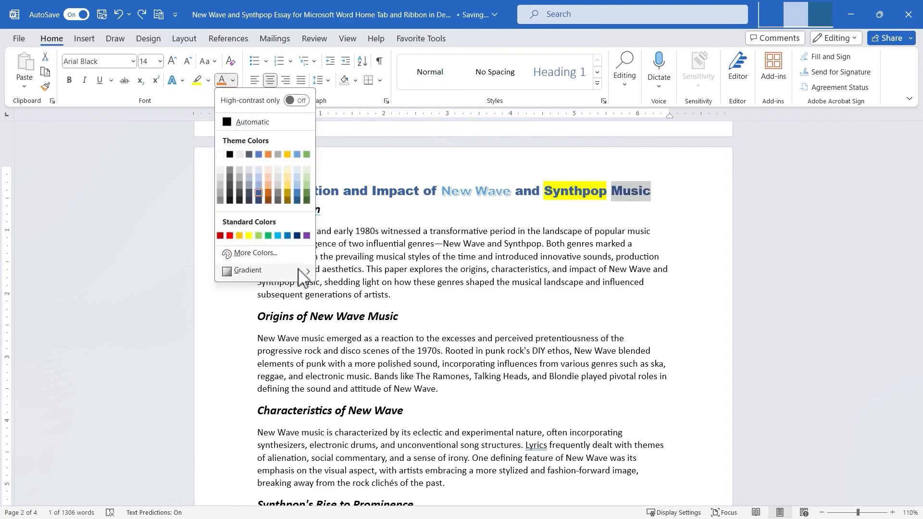
{"action": "mouse_move", "coordinate": [302, 276]}
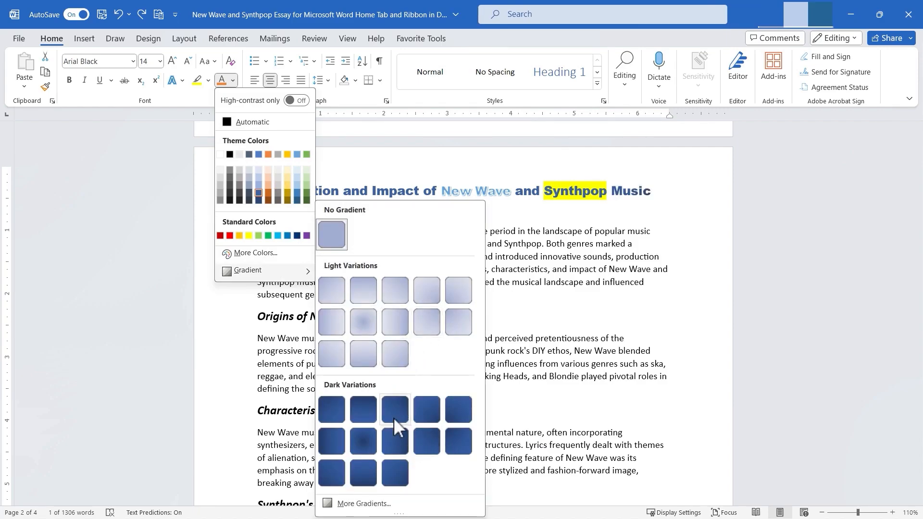
{"action": "left_click", "coordinate": [347, 230]}
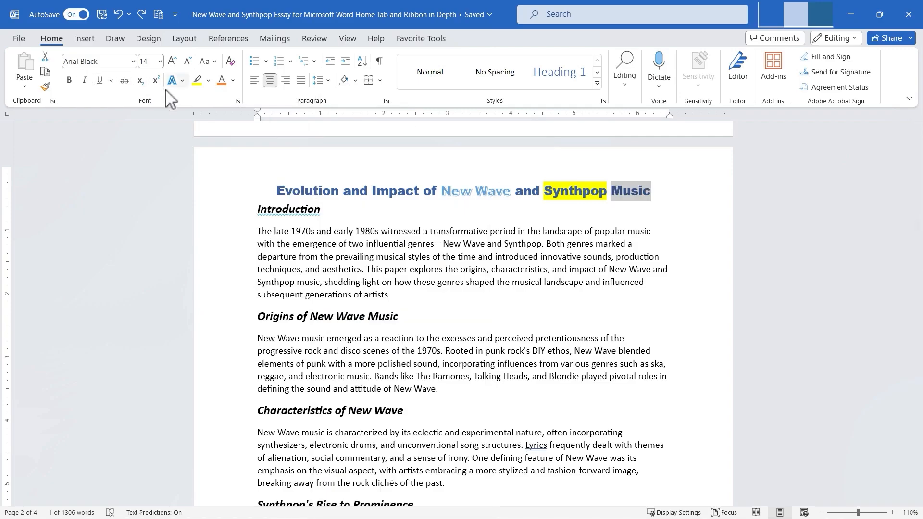
Hide the word 'Music' in the title using the Font dialog's Hidden effect.
{"action": "left_click", "coordinate": [238, 101]}
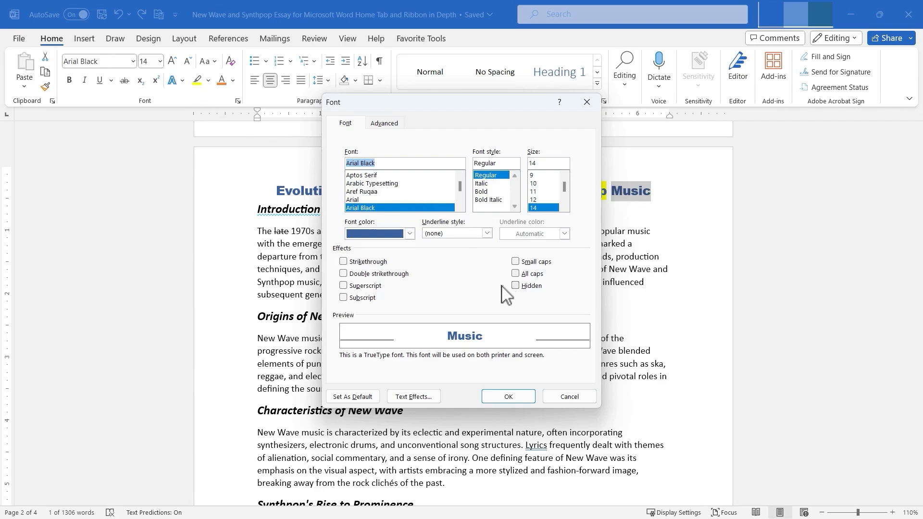
{"action": "left_click", "coordinate": [516, 286]}
{"action": "left_click", "coordinate": [520, 395]}
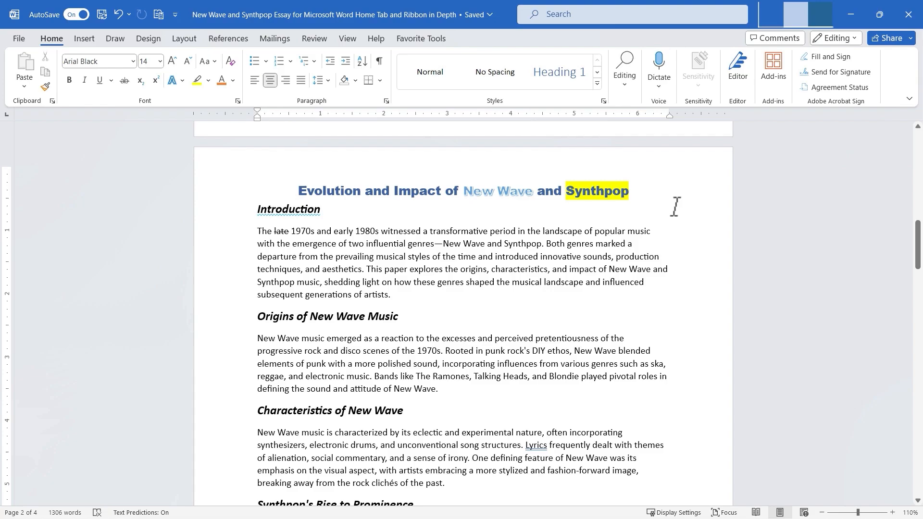
Unhide the word 'Music' in the title by clearing the Font dialog's Hidden effect, then undo the change.
{"action": "double_click", "coordinate": [629, 191]}
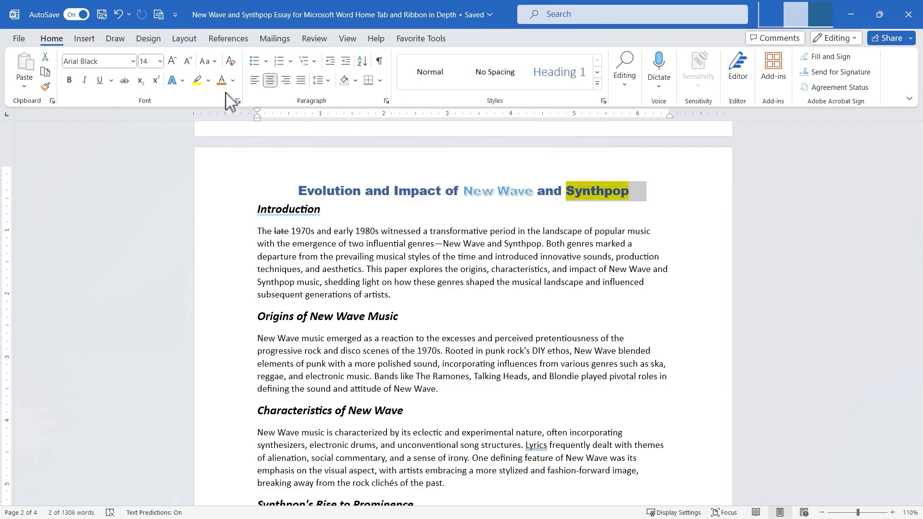
{"action": "left_click", "coordinate": [237, 101]}
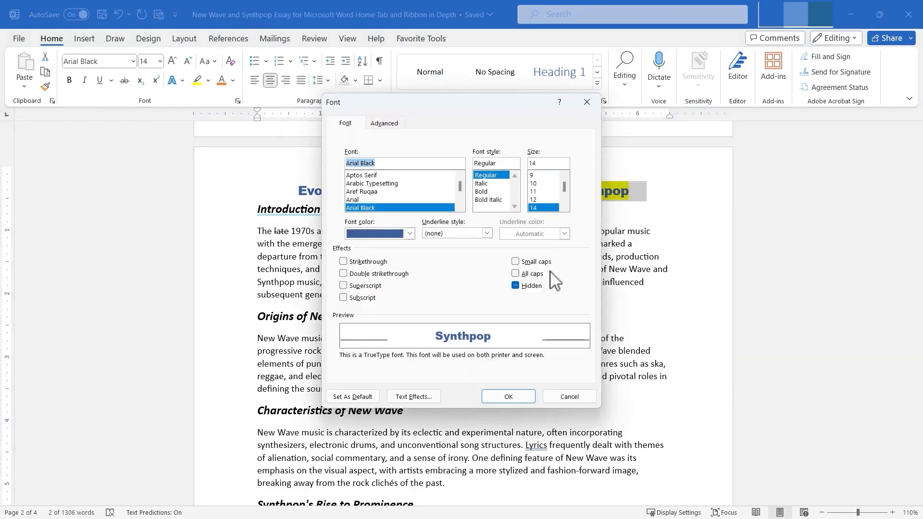
{"action": "left_click", "coordinate": [515, 286]}
{"action": "left_click", "coordinate": [509, 397]}
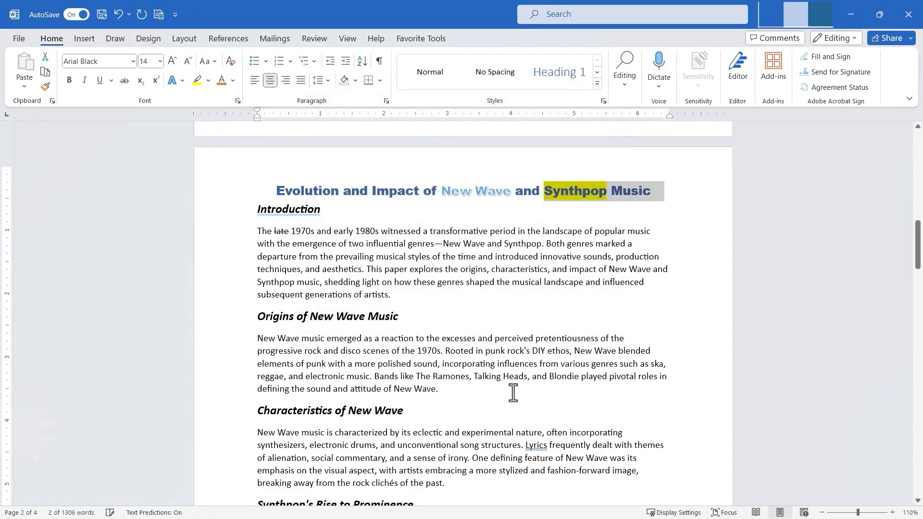
{"action": "key", "text": "ctrl+z"}
Examine the Font dialog's effects and Advanced character spacing options for body text, closing it without changes.
{"action": "left_click", "coordinate": [615, 270]}
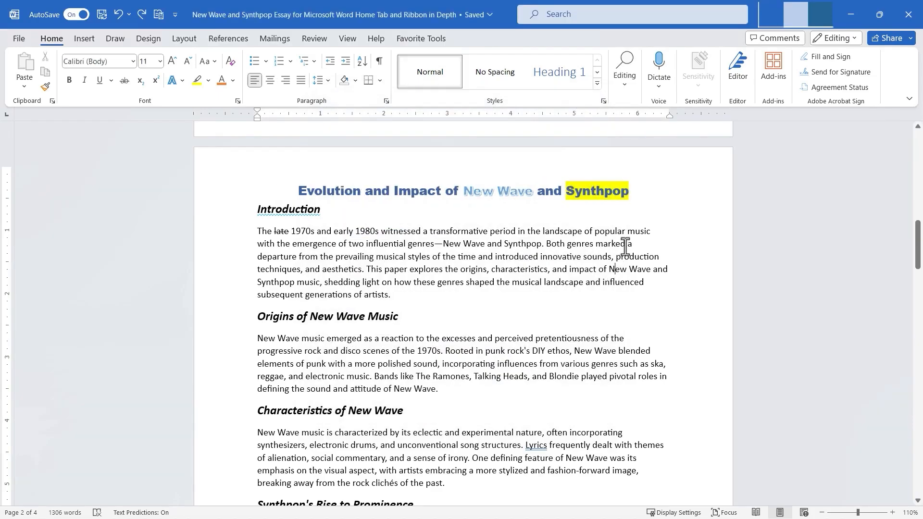
{"action": "left_click", "coordinate": [237, 101]}
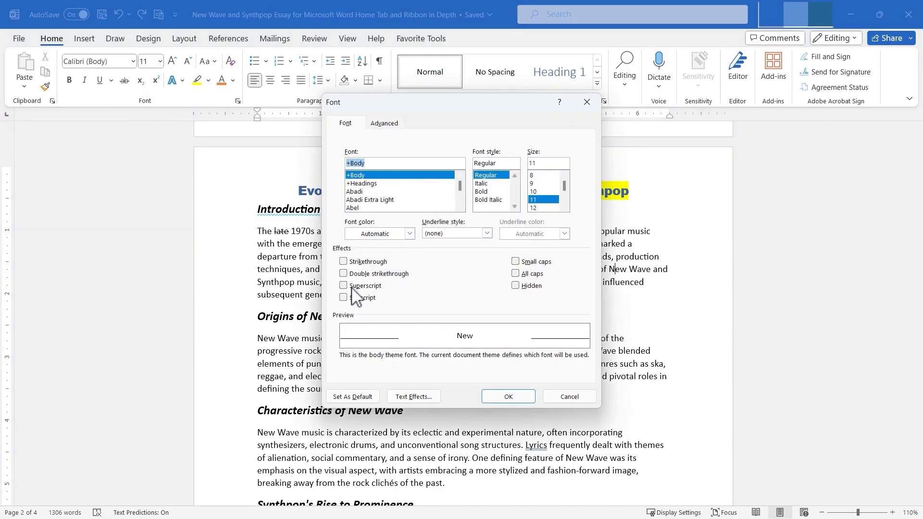
{"action": "left_click", "coordinate": [346, 274]}
{"action": "left_click", "coordinate": [345, 274]}
{"action": "left_click", "coordinate": [387, 125]}
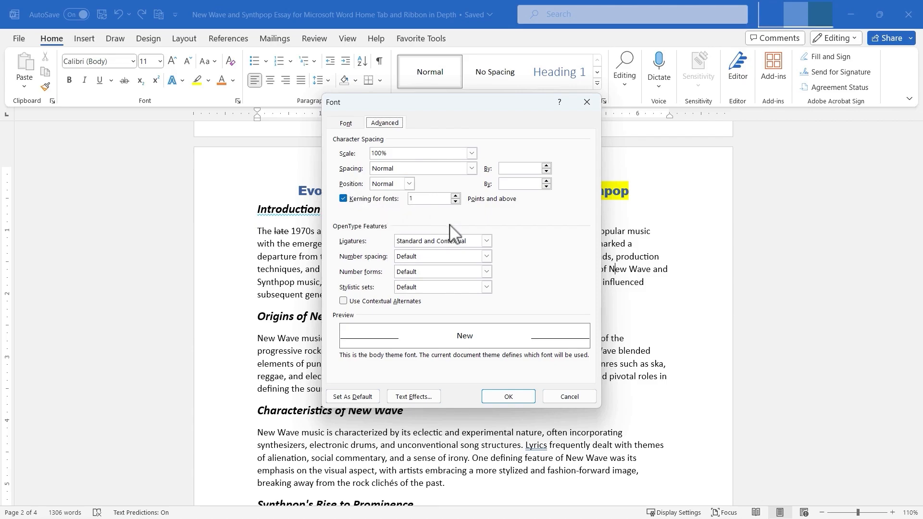
{"action": "left_click", "coordinate": [580, 400]}
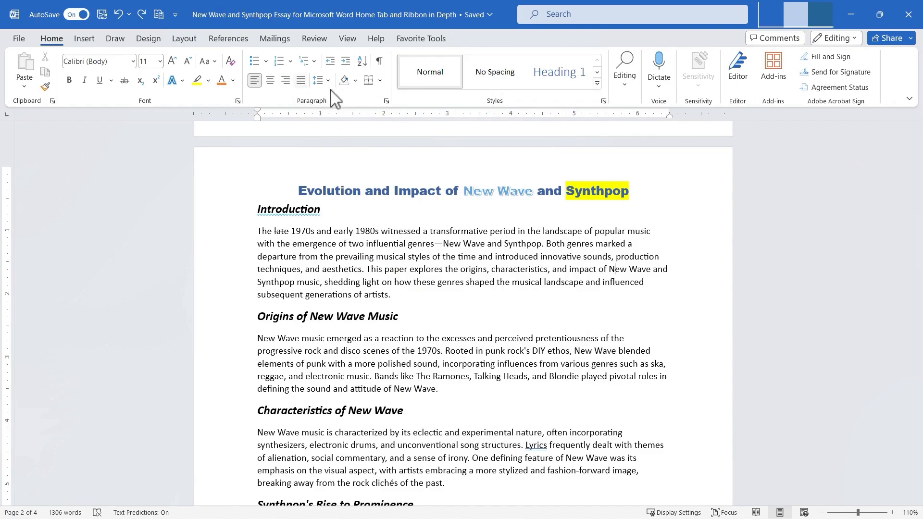
Append 'Other key bands include:' to the end of the Synthpop paragraph and start a new line.
{"action": "scroll", "coordinate": [536, 308], "scroll_direction": "down", "scroll_amount": 4}
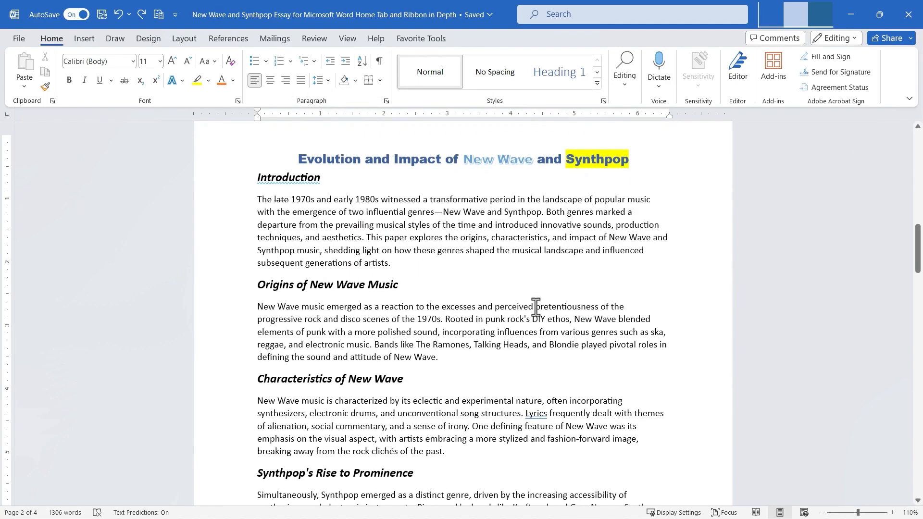
{"action": "scroll", "coordinate": [536, 312], "scroll_direction": "down", "scroll_amount": 1}
{"action": "left_click", "coordinate": [601, 326]}
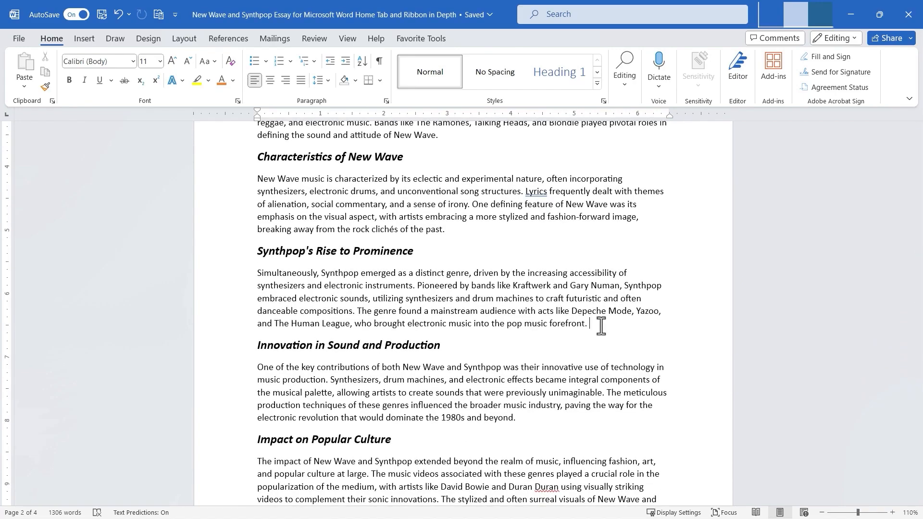
{"action": "type", "text": "Other key bands include:"}
{"action": "key", "text": "Return"}
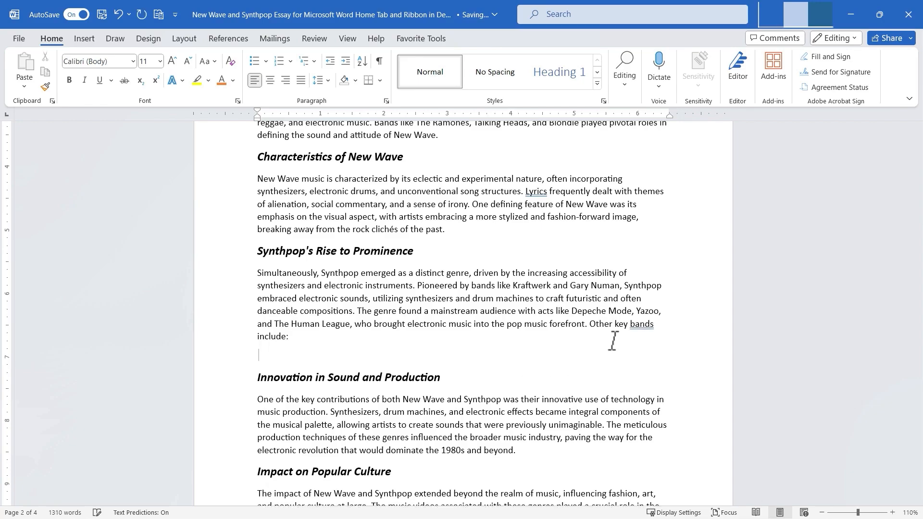
Create a bulleted list with the items Simple Minds, OMD and Thompson Twins.
{"action": "left_click", "coordinate": [258, 67]}
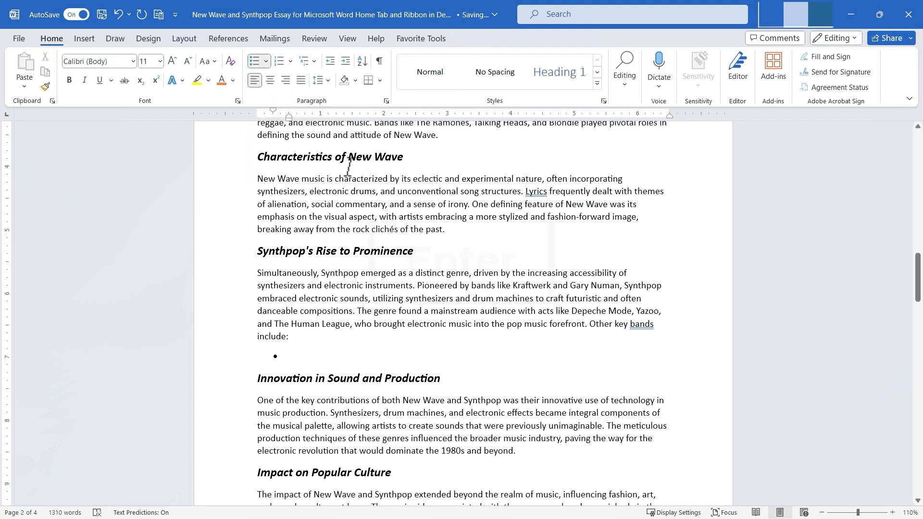
{"action": "type", "text": "Simple Minds"}
{"action": "key", "text": "Return"}
{"action": "type", "text": "OMD"}
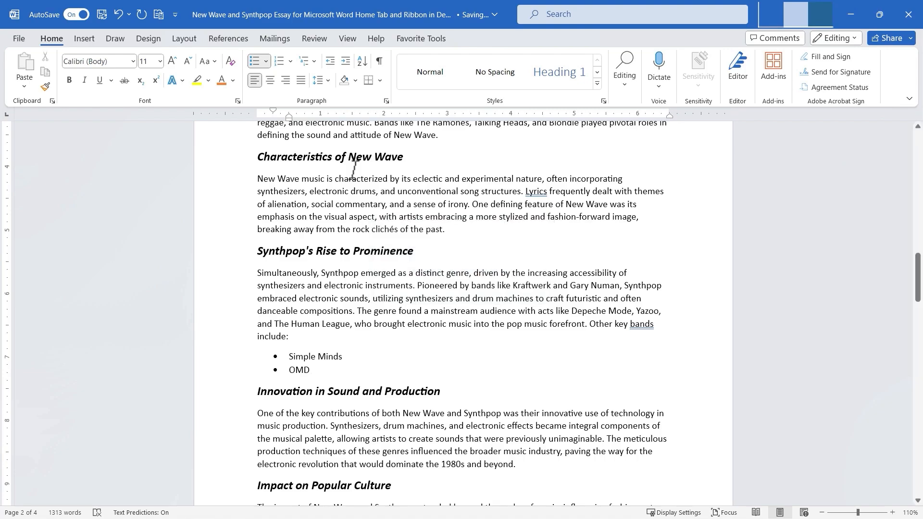
{"action": "key", "text": "Return"}
{"action": "type", "text": "Thompson Twins"}
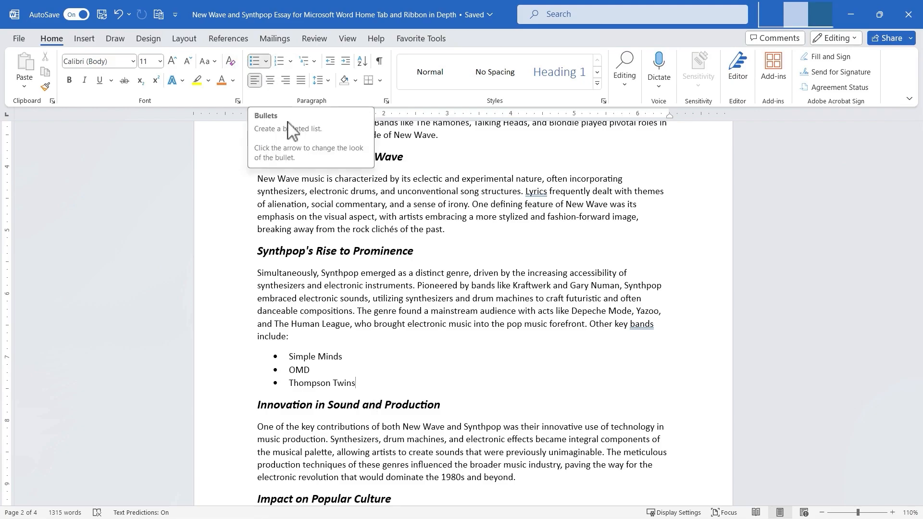
Select the three list items and change their bullets to arrow bullets.
{"action": "left_click", "coordinate": [267, 61]}
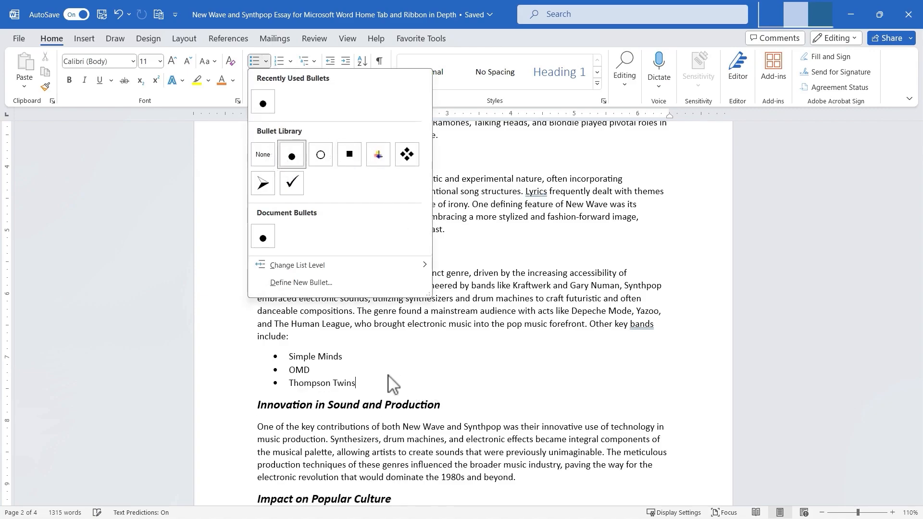
{"action": "left_click", "coordinate": [375, 387]}
{"action": "left_click_drag", "start_coordinate": [371, 384], "coordinate": [255, 359]}
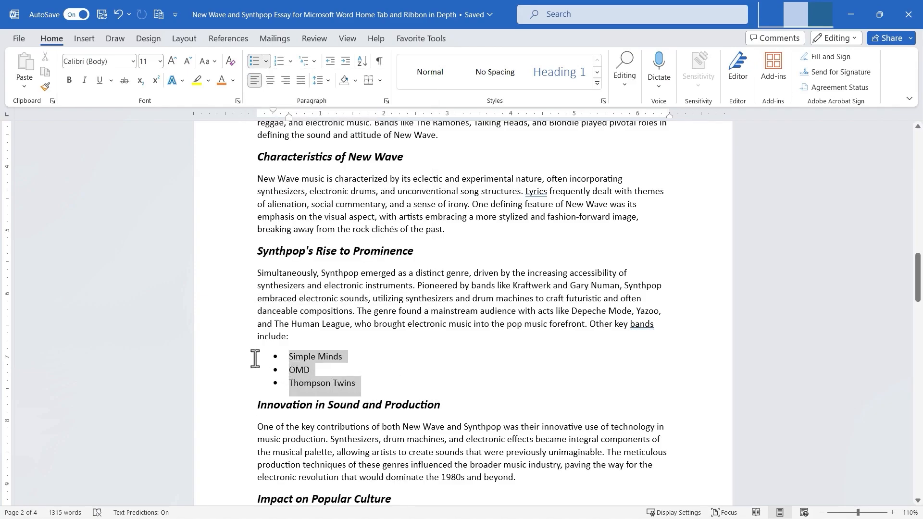
{"action": "left_click", "coordinate": [265, 62]}
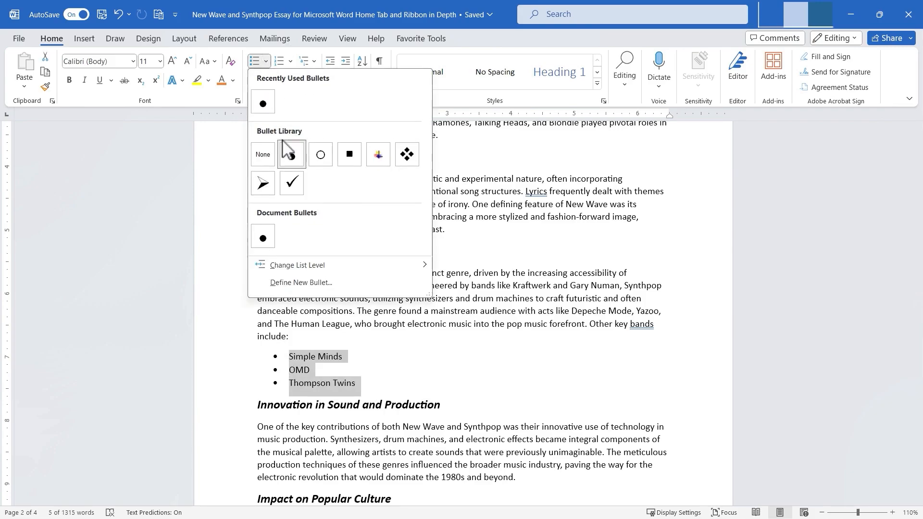
{"action": "left_click", "coordinate": [265, 184]}
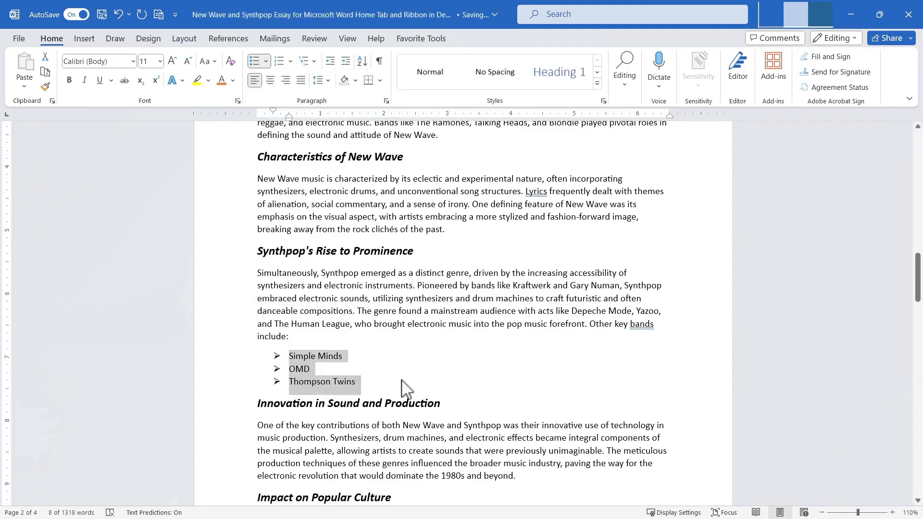
Switch the list bullets to check marks, then back to arrow bullets.
{"action": "left_click", "coordinate": [266, 61]}
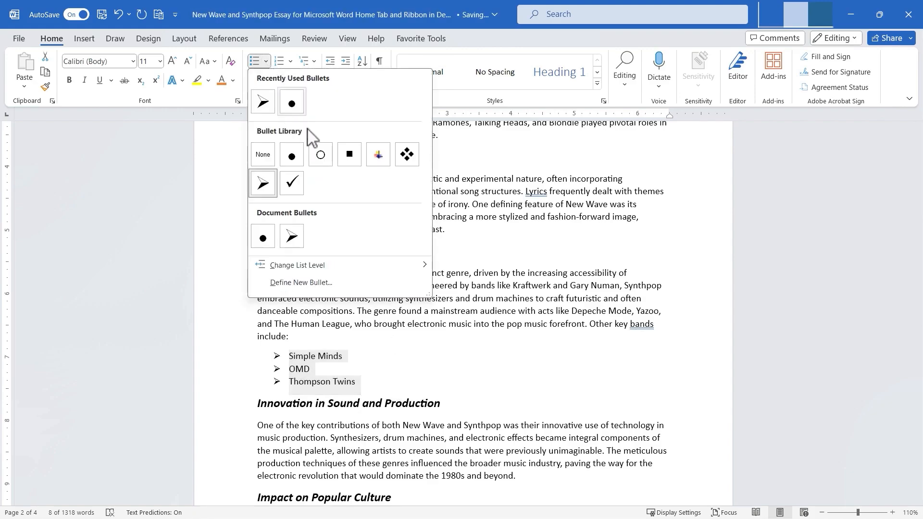
{"action": "left_click", "coordinate": [304, 187]}
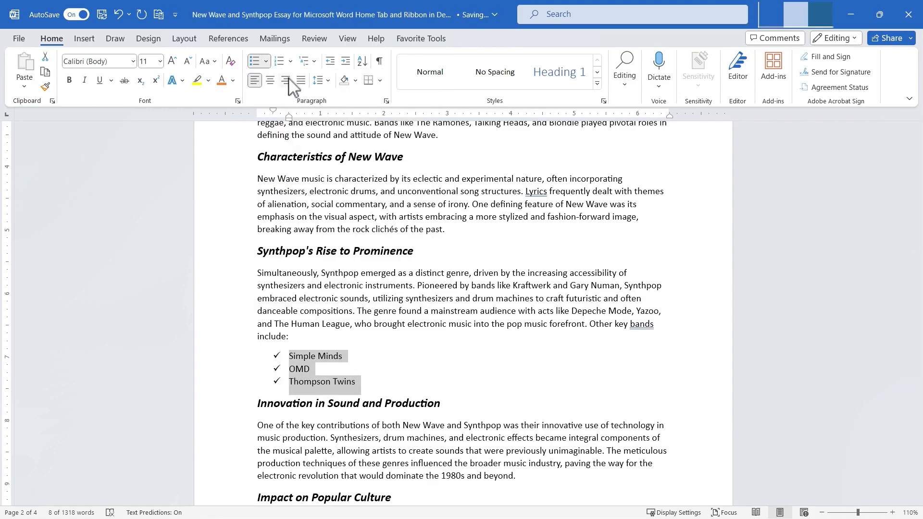
{"action": "left_click", "coordinate": [265, 61]}
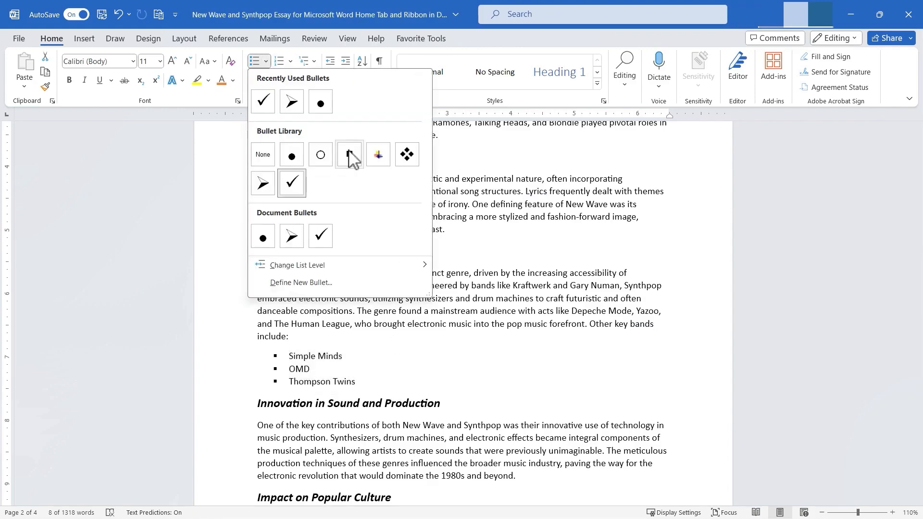
{"action": "left_click", "coordinate": [267, 190]}
Change the list level of the items to level 3, then undo it.
{"action": "left_click", "coordinate": [266, 61]}
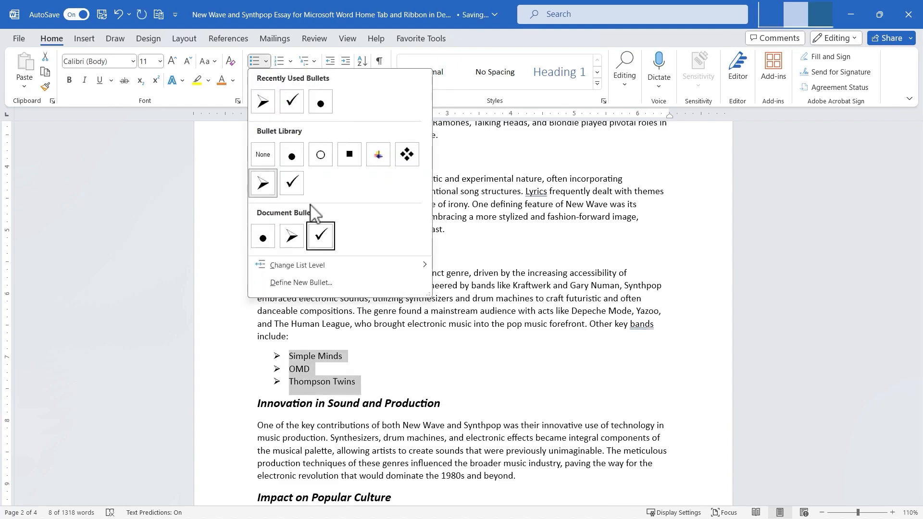
{"action": "mouse_move", "coordinate": [319, 274]}
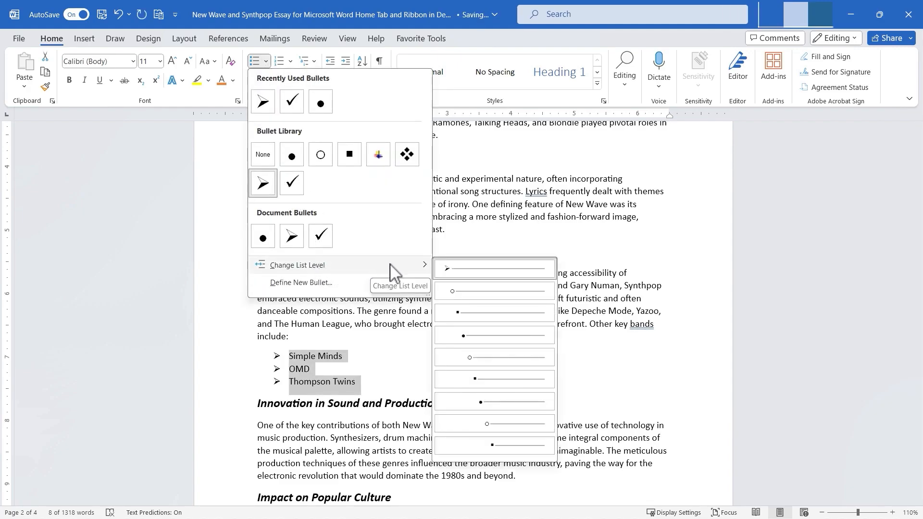
{"action": "left_click", "coordinate": [493, 317]}
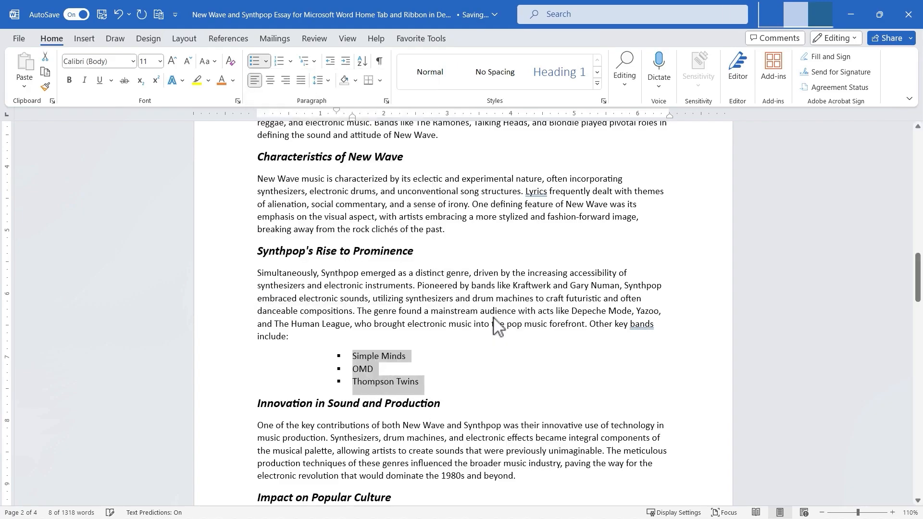
{"action": "key", "text": "ctrl+z"}
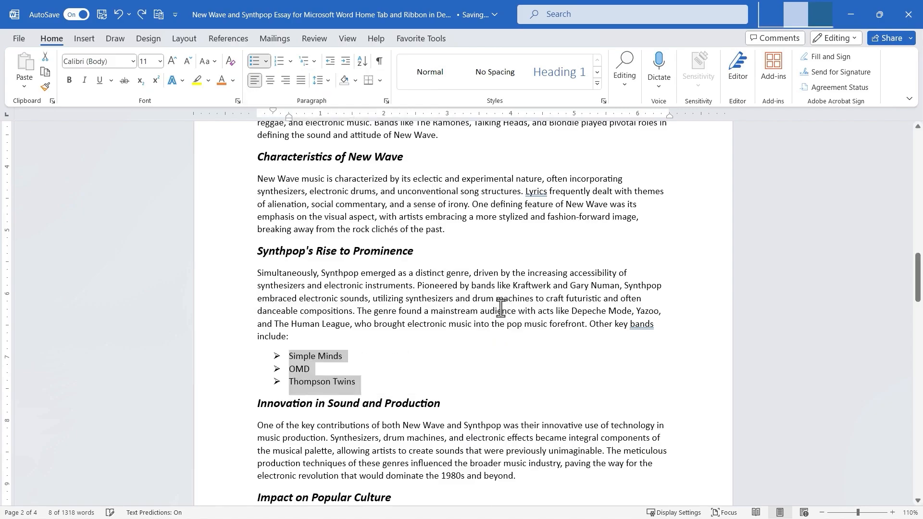
Define a new bullet for the list using a Wingdings symbol character.
{"action": "left_click", "coordinate": [265, 61]}
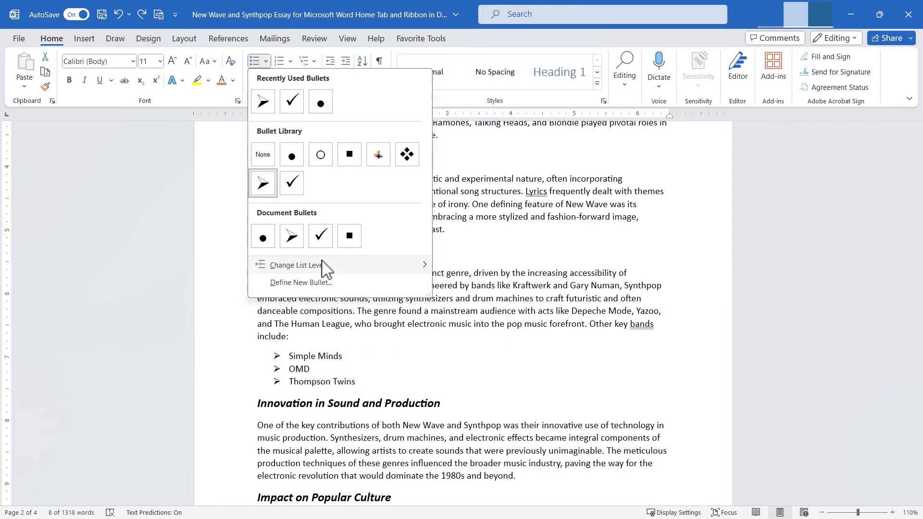
{"action": "mouse_move", "coordinate": [323, 266]}
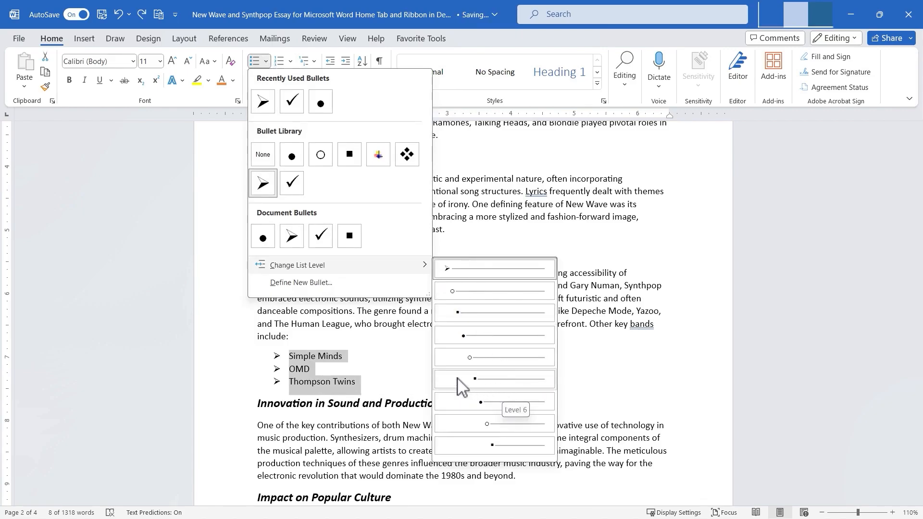
{"action": "left_click", "coordinate": [301, 283]}
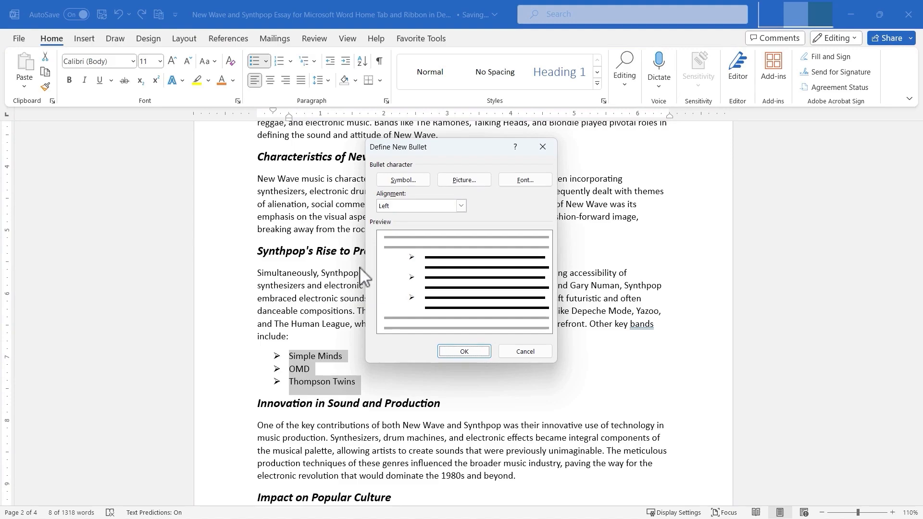
{"action": "left_click", "coordinate": [408, 180]}
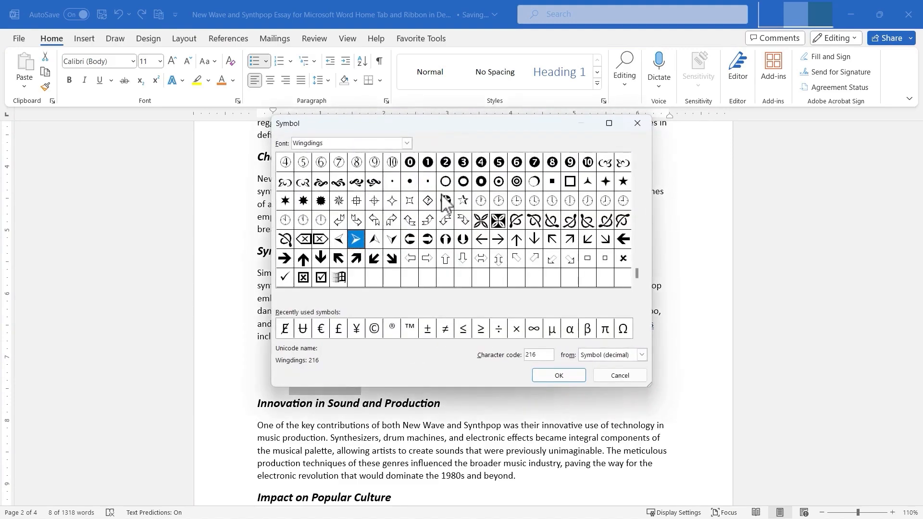
{"action": "left_click", "coordinate": [446, 201]}
{"action": "left_click", "coordinate": [558, 375]}
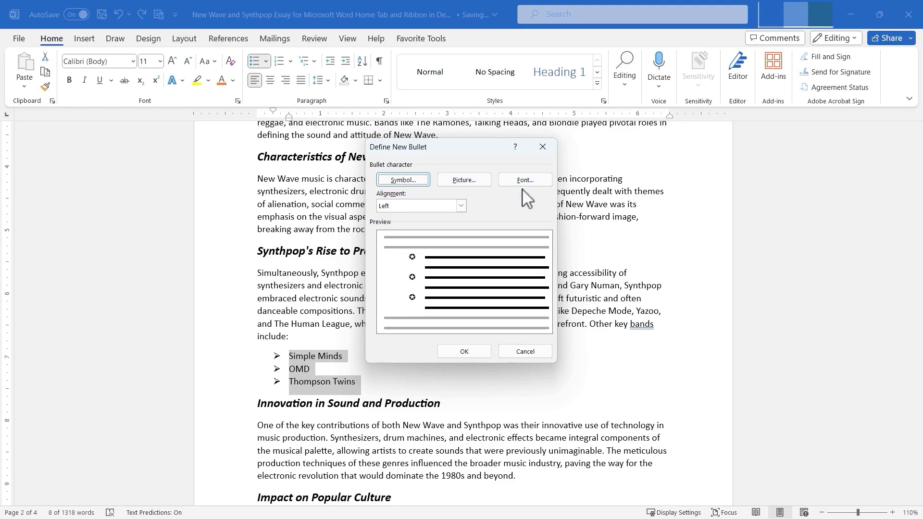
{"action": "left_click", "coordinate": [438, 205]}
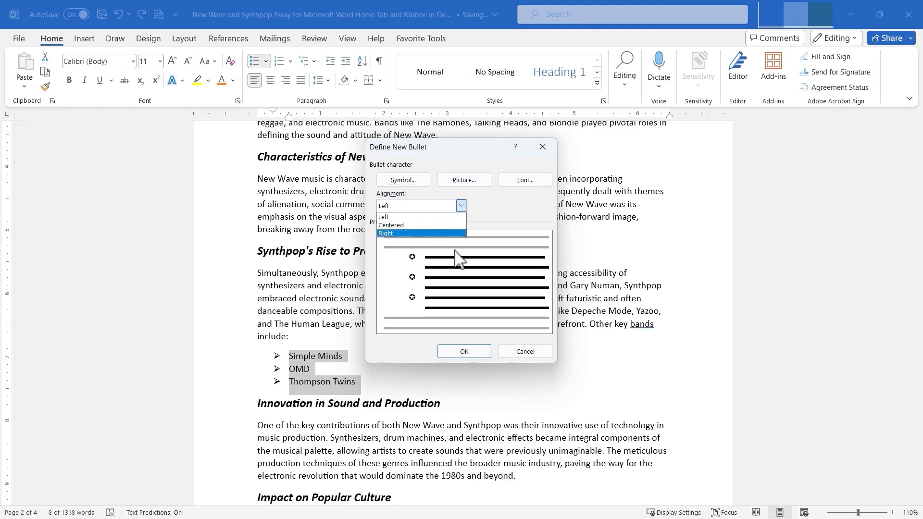
{"action": "left_click", "coordinate": [499, 338]}
{"action": "left_click", "coordinate": [478, 352]}
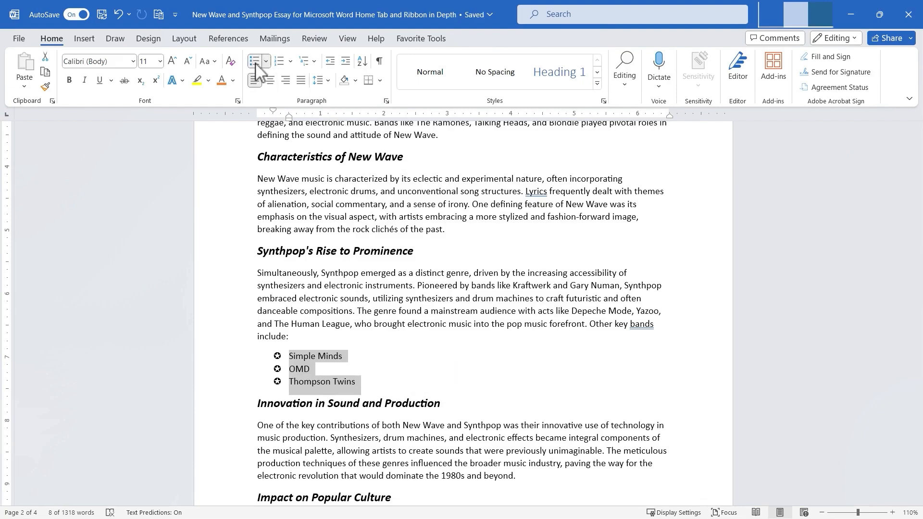
Switch the three list items to 1, 2, 3 numbering and open the Set Numbering Value options without changing anything.
{"action": "left_click", "coordinate": [284, 63]}
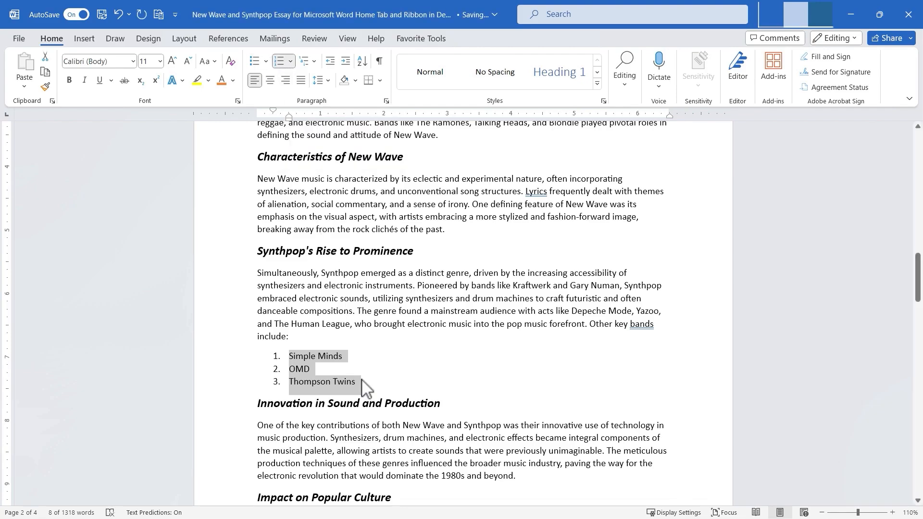
{"action": "left_click", "coordinate": [291, 62]}
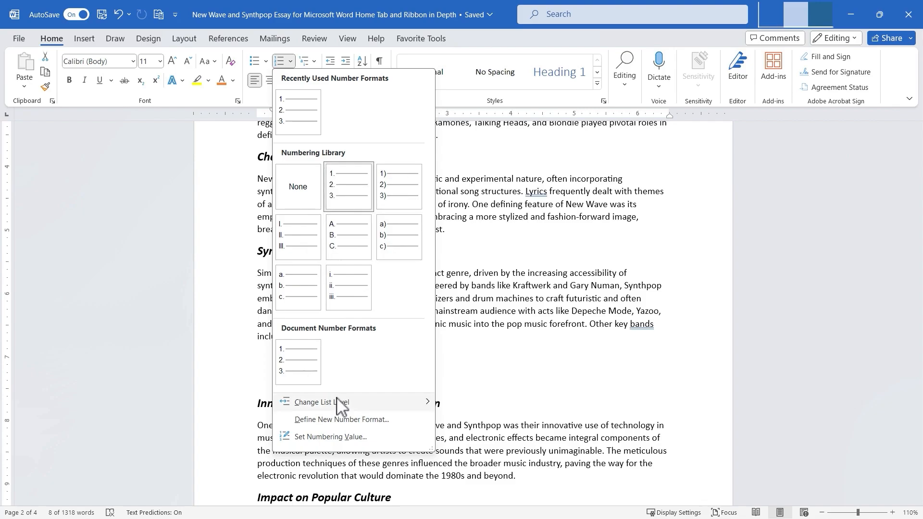
{"action": "mouse_move", "coordinate": [340, 412]}
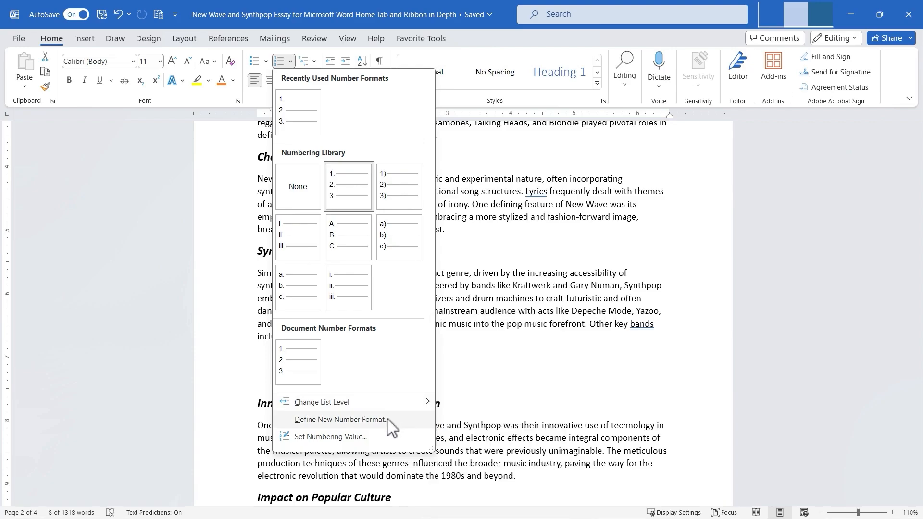
{"action": "left_click", "coordinate": [361, 437]}
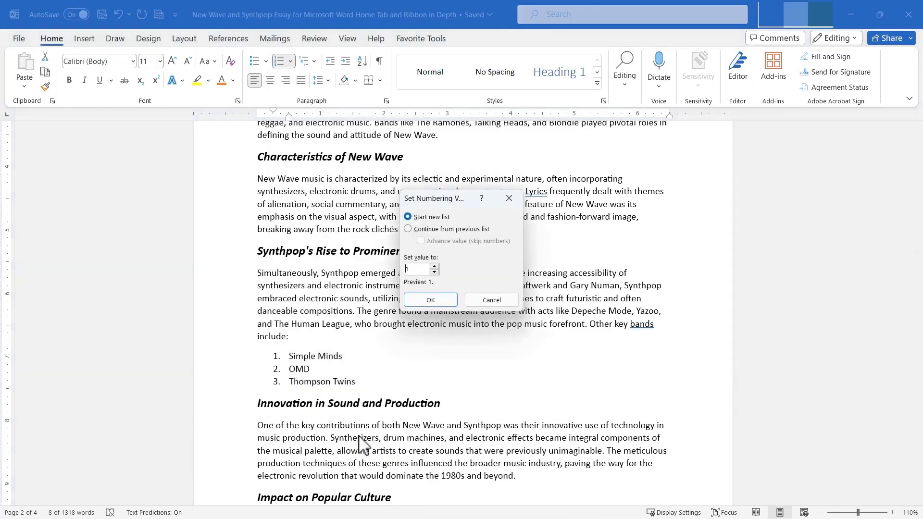
{"action": "left_click", "coordinate": [488, 300]}
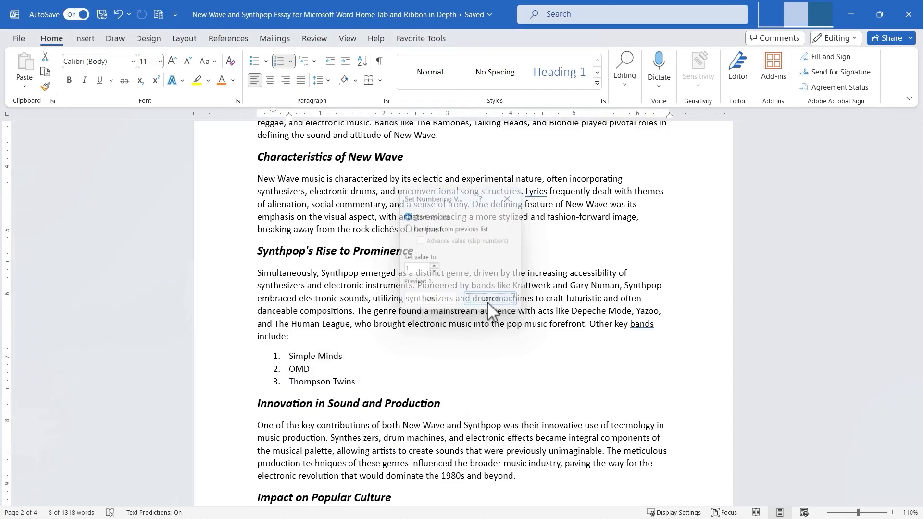
Add a paragraph reading Yazoo a few blank lines below the list.
{"action": "left_click", "coordinate": [357, 385]}
{"action": "key", "text": "Return"}
{"action": "key", "text": "Return"}
{"action": "key", "text": "Return"}
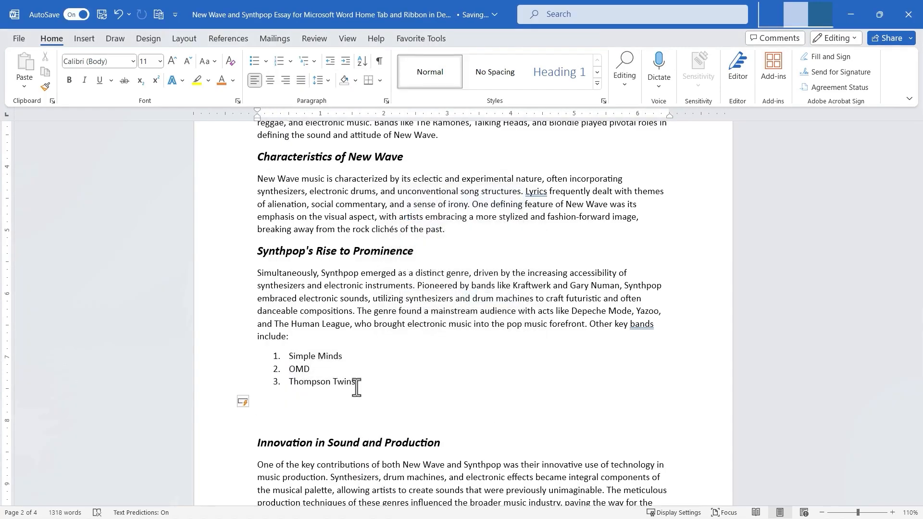
{"action": "type", "text": "Yazoo"}
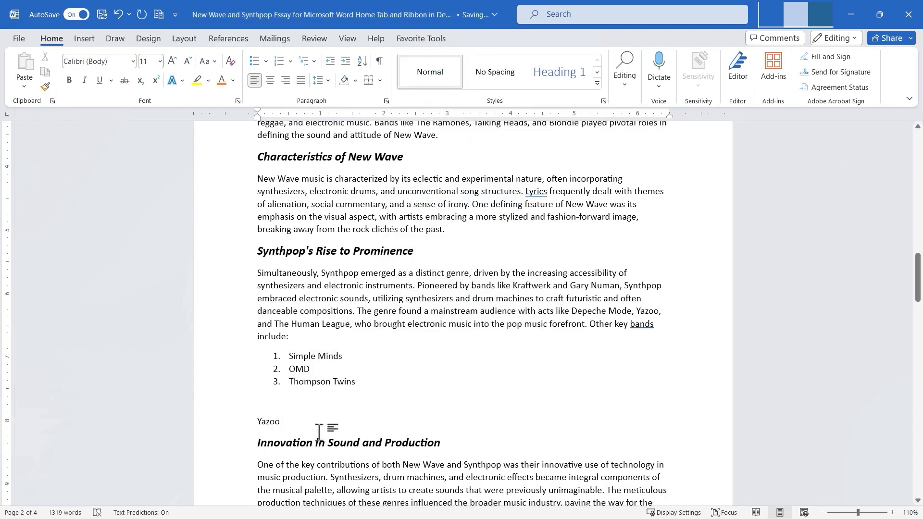
Apply numbering to the Yazoo paragraph so it continues the list.
{"action": "left_click", "coordinate": [242, 423]}
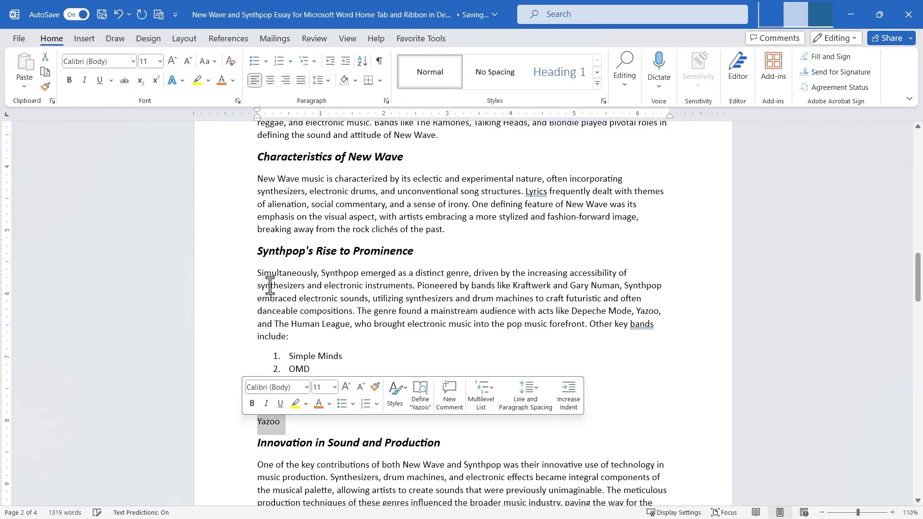
{"action": "left_click", "coordinate": [291, 62]}
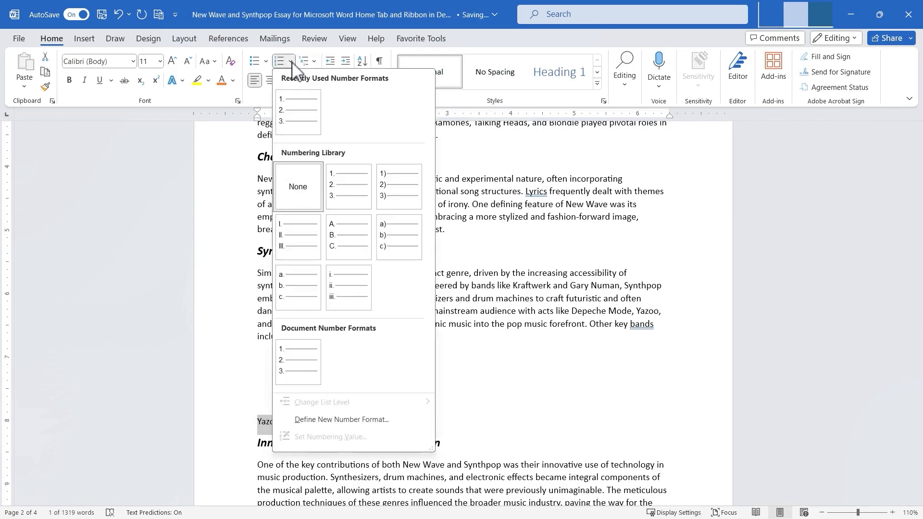
{"action": "left_click", "coordinate": [280, 62]}
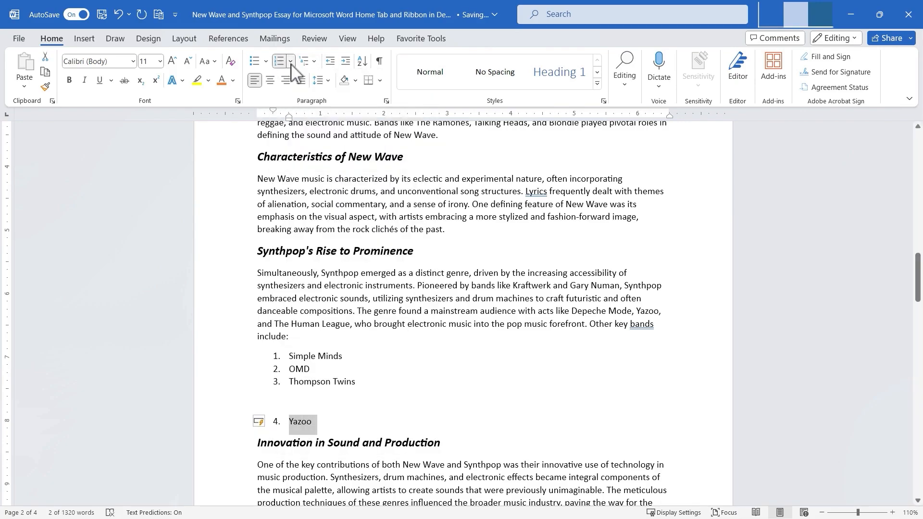
Set the Yazoo item's numbering to start a new list at 1.
{"action": "left_click", "coordinate": [291, 62]}
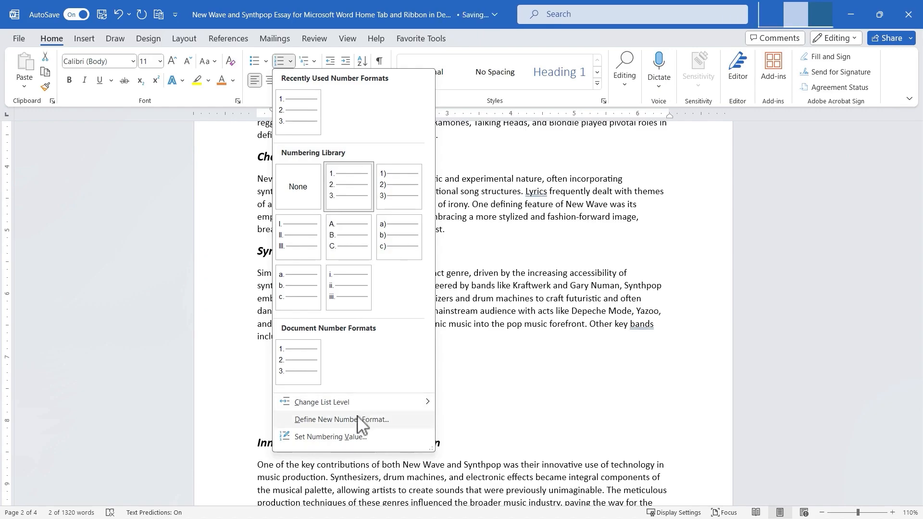
{"action": "left_click", "coordinate": [359, 437]}
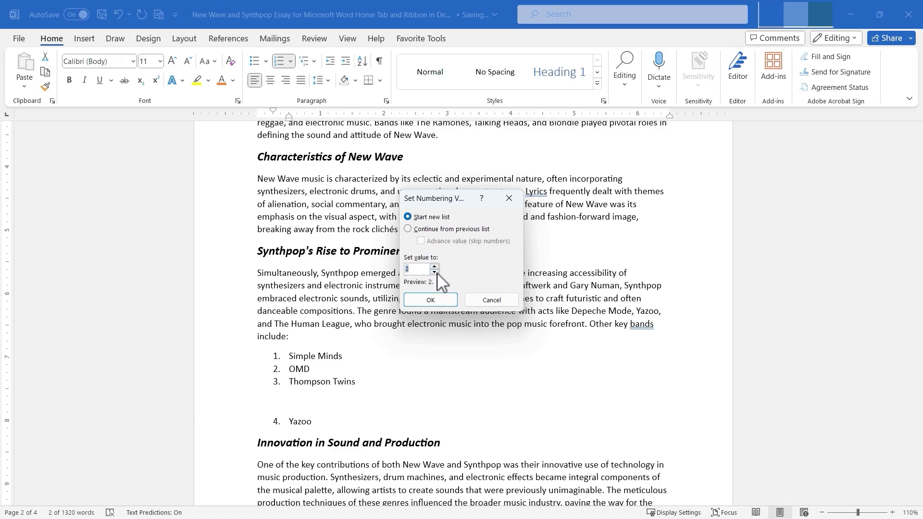
{"action": "left_click", "coordinate": [438, 304]}
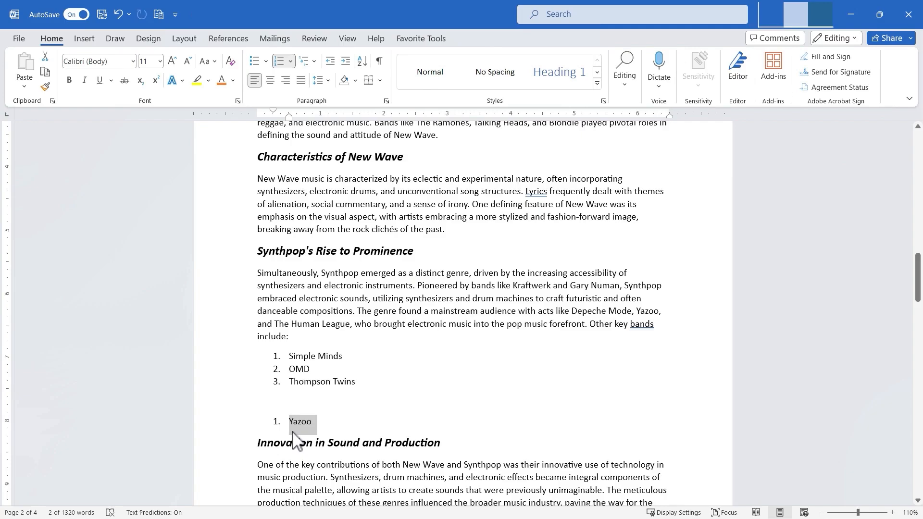
Undo the Yazoo paragraph and its numbering changes.
{"action": "left_click", "coordinate": [679, 320]}
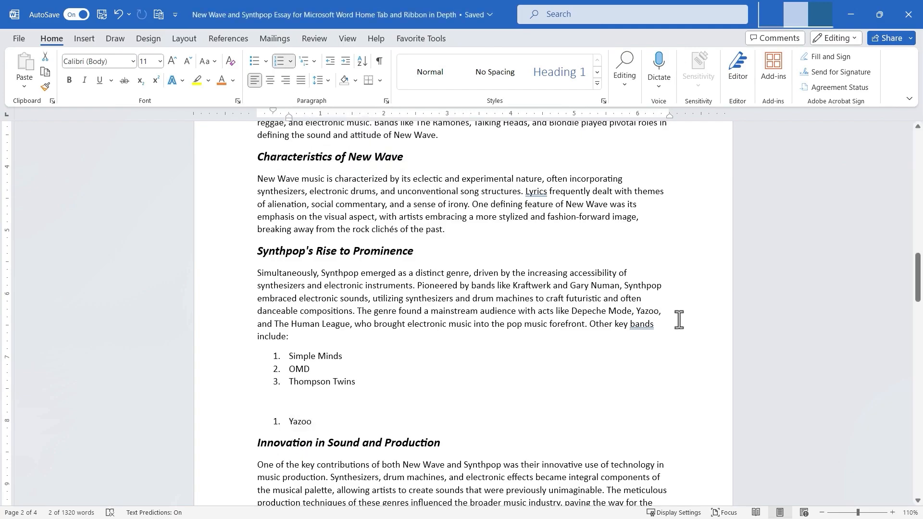
{"action": "key", "text": "ctrl+z"}
{"action": "key", "text": "ctrl+z"}
{"action": "key", "text": "ctrl+z"}
{"action": "key", "text": "ctrl+z"}
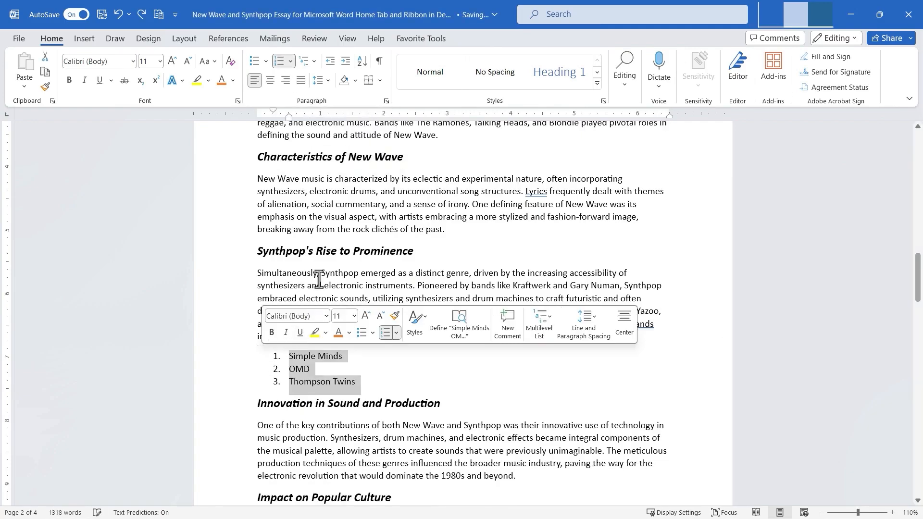
Browse the multilevel list library options for the numbered list.
{"action": "left_click", "coordinate": [316, 62]}
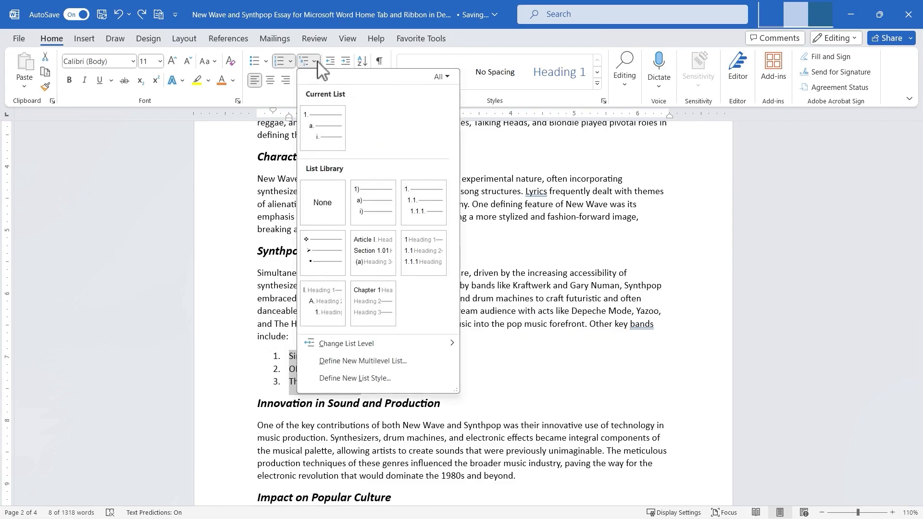
{"action": "left_click", "coordinate": [317, 62]}
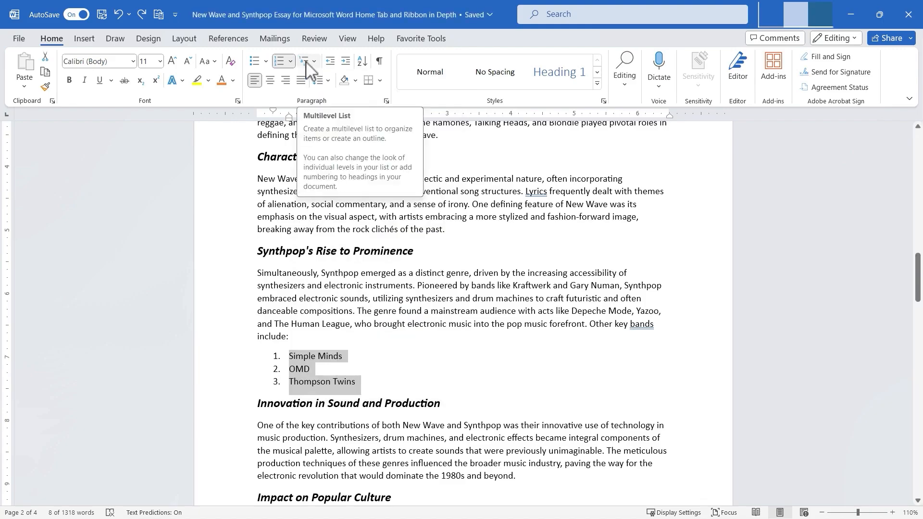
{"action": "left_click", "coordinate": [306, 62]}
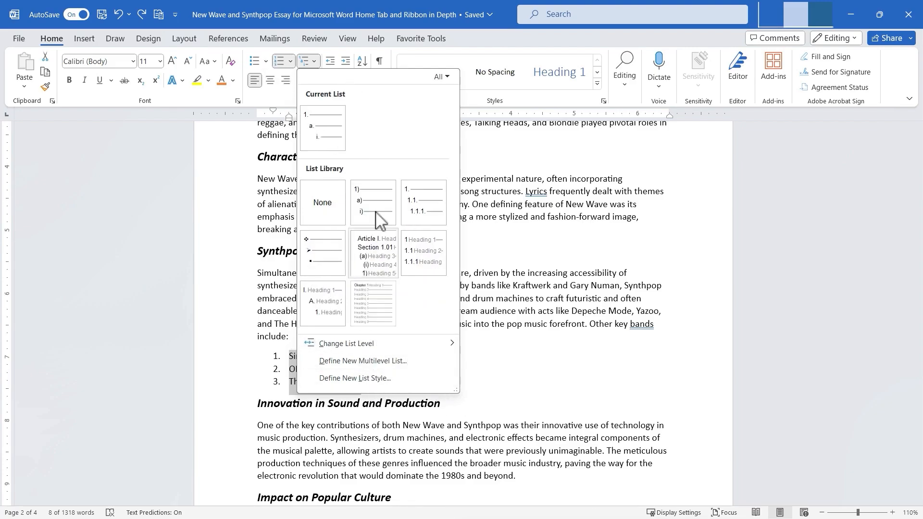
{"action": "mouse_move", "coordinate": [410, 219]}
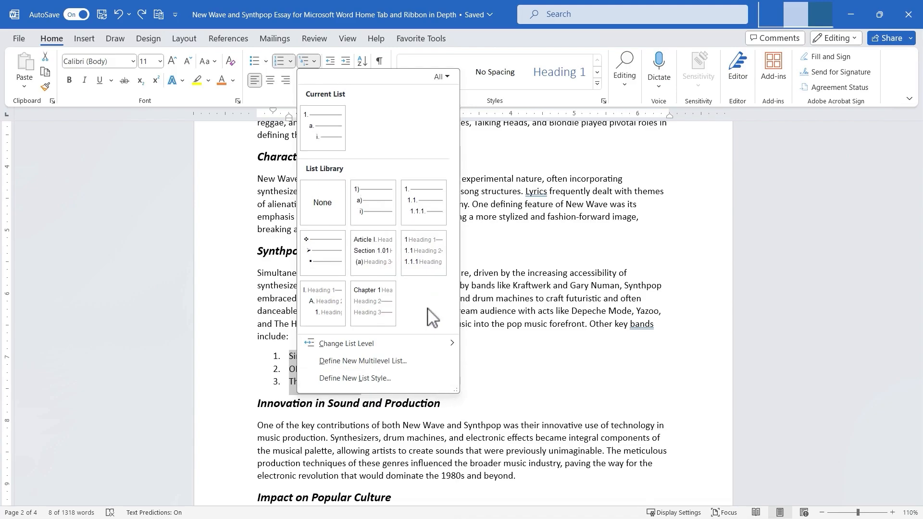
{"action": "mouse_move", "coordinate": [356, 197]}
{"action": "mouse_move", "coordinate": [393, 311]}
{"action": "left_click", "coordinate": [295, 283]}
Add nested placeholder sub-items under Thompson Twins at levels a, i and 1.
{"action": "left_click", "coordinate": [357, 385]}
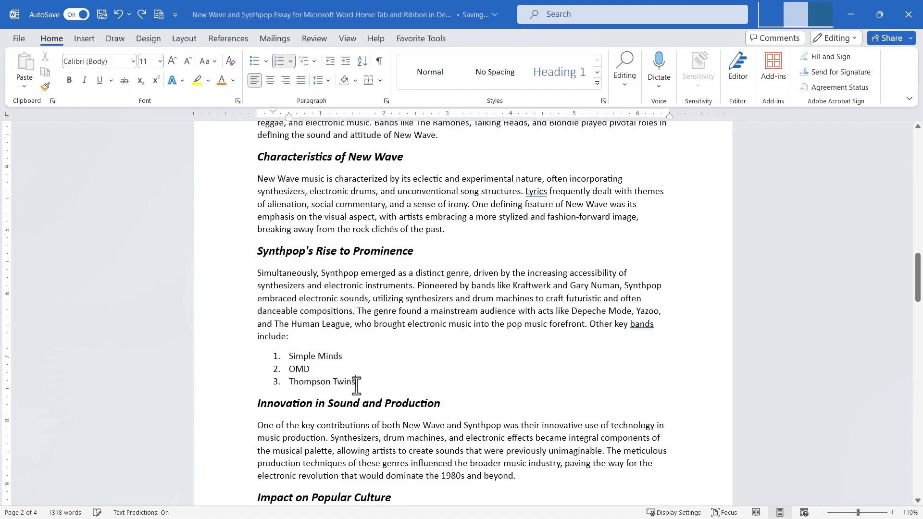
{"action": "key", "text": "Return"}
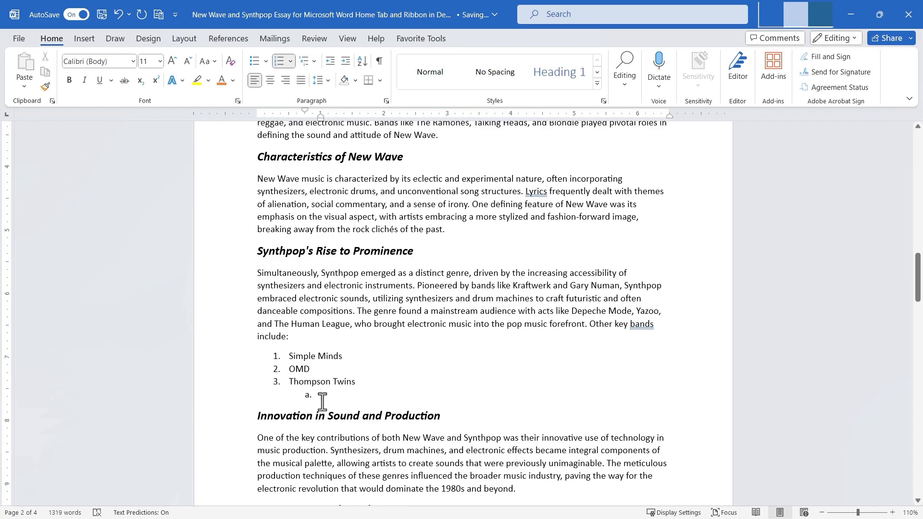
{"action": "type", "text": "asjdlfjalskdf;jaskdf"}
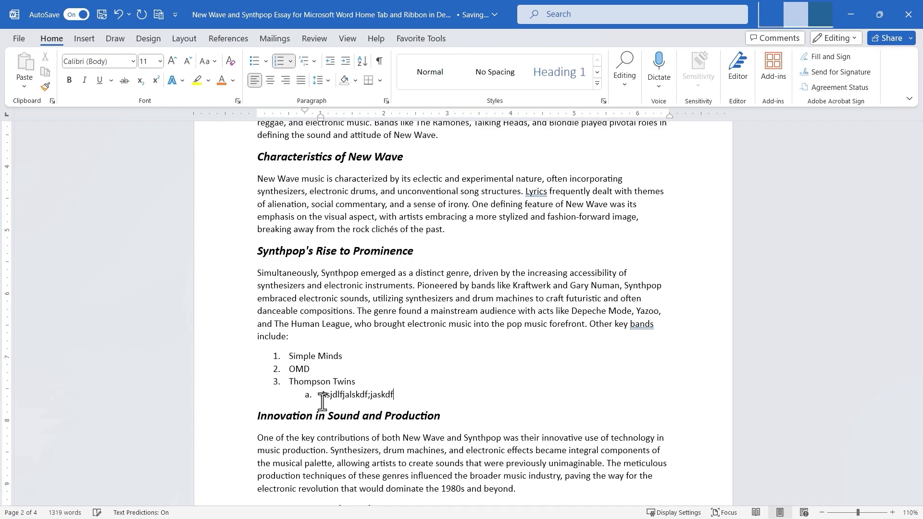
{"action": "key", "text": "Return"}
{"action": "type", "text": "salkj"}
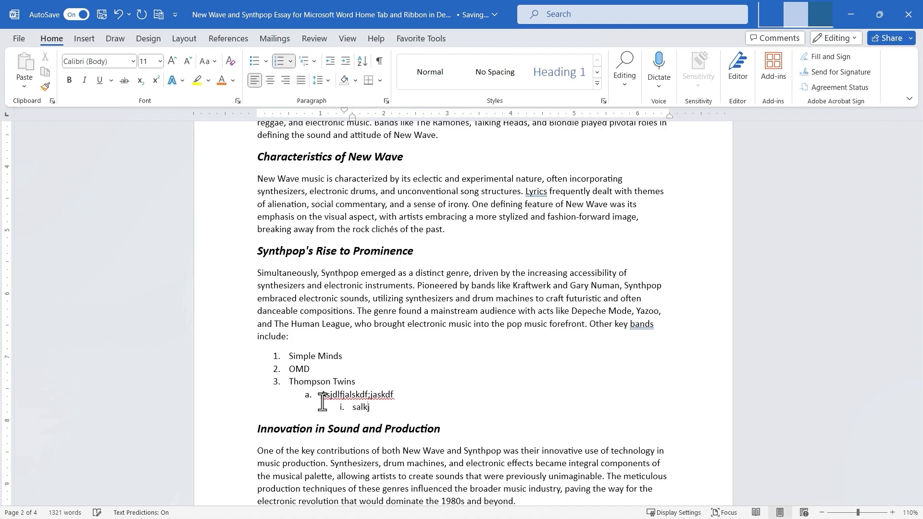
{"action": "type", "text": "dflkjasdf"}
{"action": "key", "text": "Return"}
{"action": "type", "text": "asdfklj;as"}
{"action": "key", "text": "Return"}
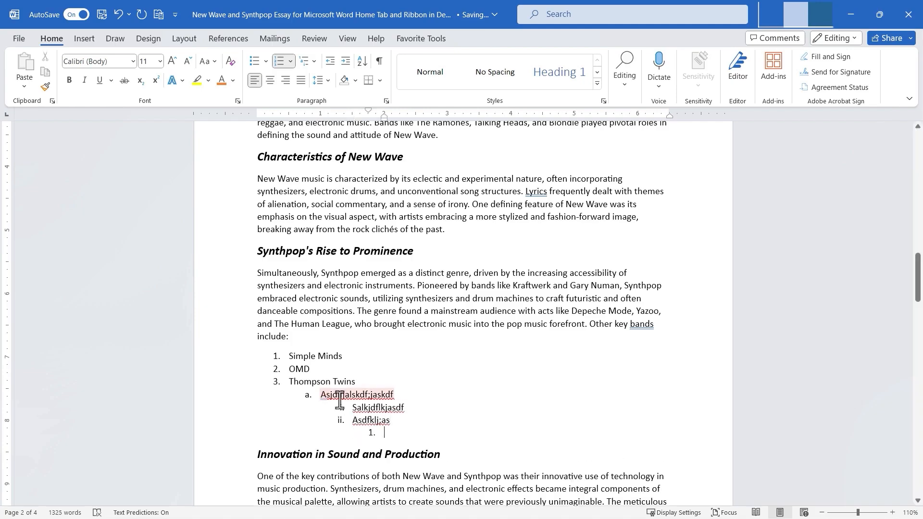
Undo the nested sub-items.
{"action": "key", "text": "ctrl+z"}
{"action": "key", "text": "ctrl+z"}
{"action": "key", "text": "ctrl+z"}
{"action": "key", "text": "ctrl+z"}
{"action": "key", "text": "ctrl+z"}
{"action": "key", "text": "ctrl+z"}
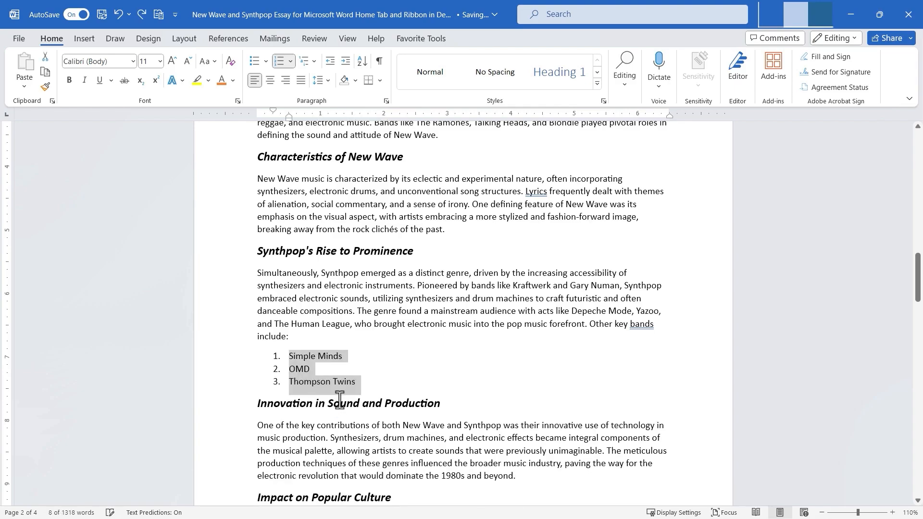
Select the three list items, shift them with decrease and increase indent, and return them to their original position.
{"action": "left_click", "coordinate": [380, 382]}
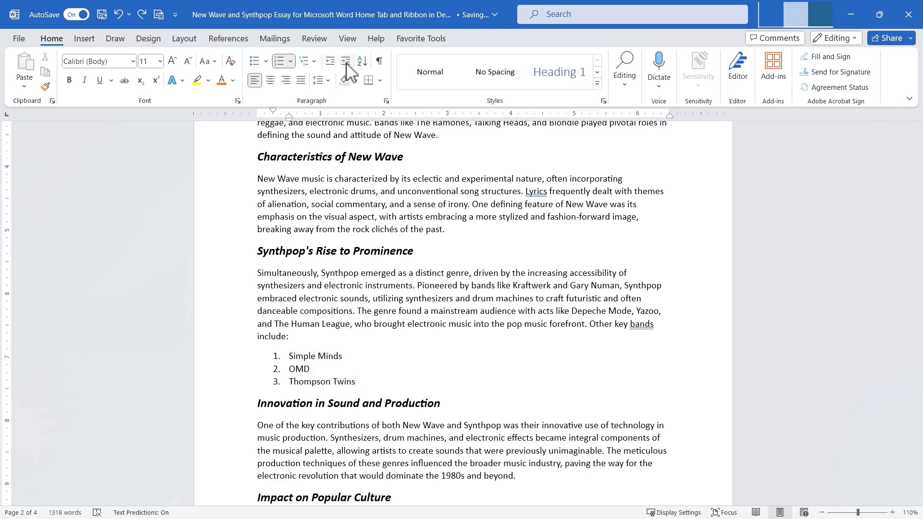
{"action": "left_click_drag", "start_coordinate": [364, 377], "coordinate": [262, 362]}
{"action": "left_click", "coordinate": [266, 360]}
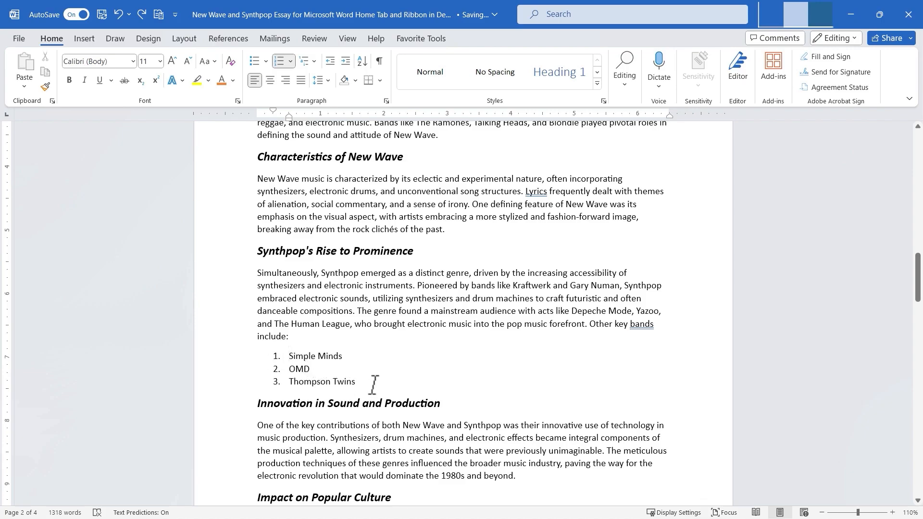
{"action": "left_click_drag", "start_coordinate": [362, 385], "coordinate": [264, 355]}
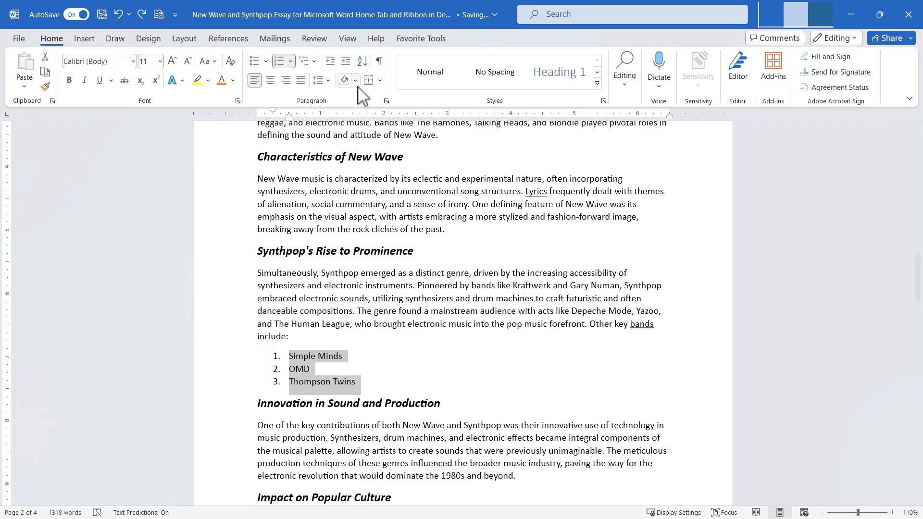
{"action": "left_click", "coordinate": [335, 60]}
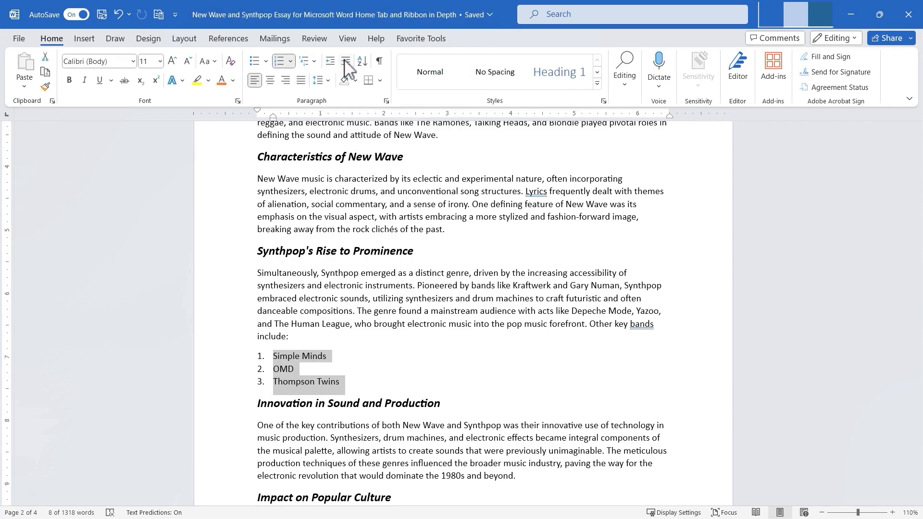
{"action": "left_click", "coordinate": [345, 61]}
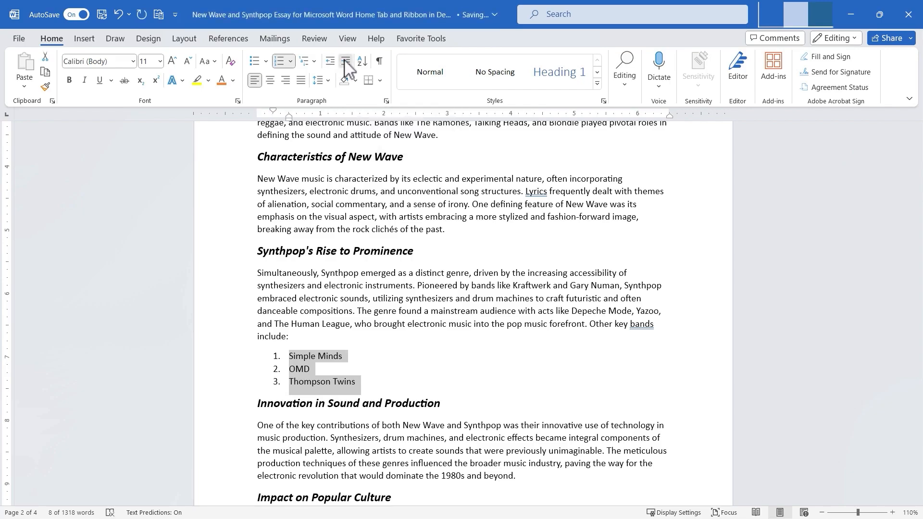
{"action": "left_click", "coordinate": [346, 61]}
{"action": "left_click", "coordinate": [346, 61]}
{"action": "left_click", "coordinate": [346, 61]}
{"action": "left_click", "coordinate": [345, 62]}
{"action": "left_click", "coordinate": [347, 61]}
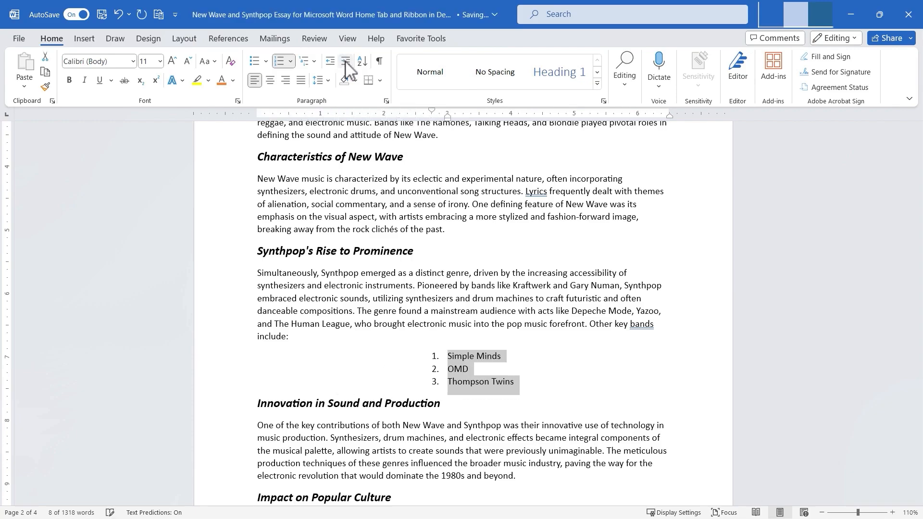
{"action": "left_click", "coordinate": [332, 63]}
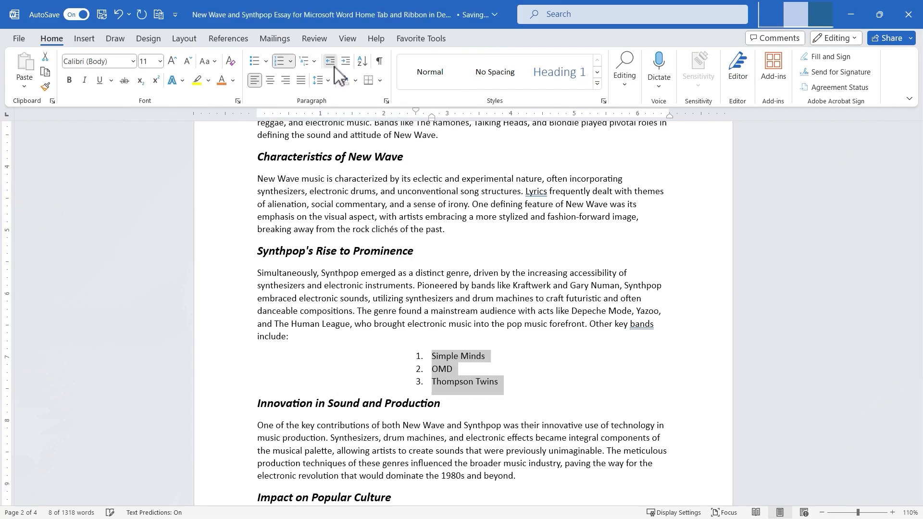
{"action": "left_click", "coordinate": [332, 62]}
{"action": "left_click", "coordinate": [331, 63]}
{"action": "left_click", "coordinate": [332, 63]}
{"action": "left_click", "coordinate": [331, 62]}
{"action": "left_click", "coordinate": [332, 62]}
{"action": "left_click", "coordinate": [346, 64]}
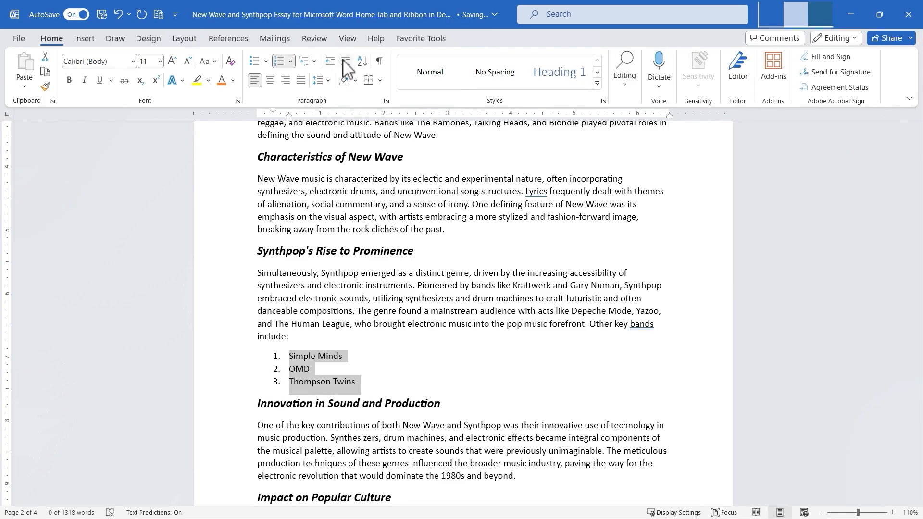
{"action": "left_click", "coordinate": [459, 350]}
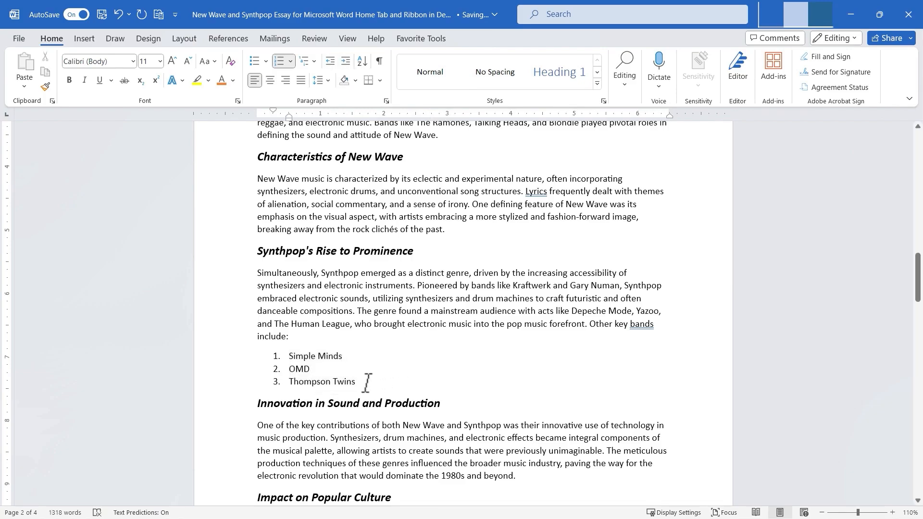
Sort the three list items (Simple Minds, OMD, Thompson Twins) alphabetically by paragraph text in ascending order.
{"action": "left_click_drag", "start_coordinate": [370, 384], "coordinate": [283, 354]}
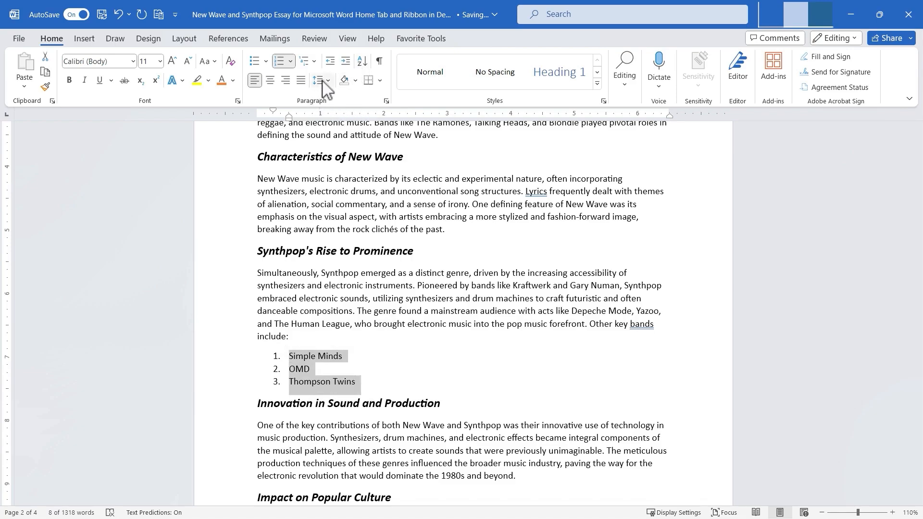
{"action": "left_click", "coordinate": [363, 65]}
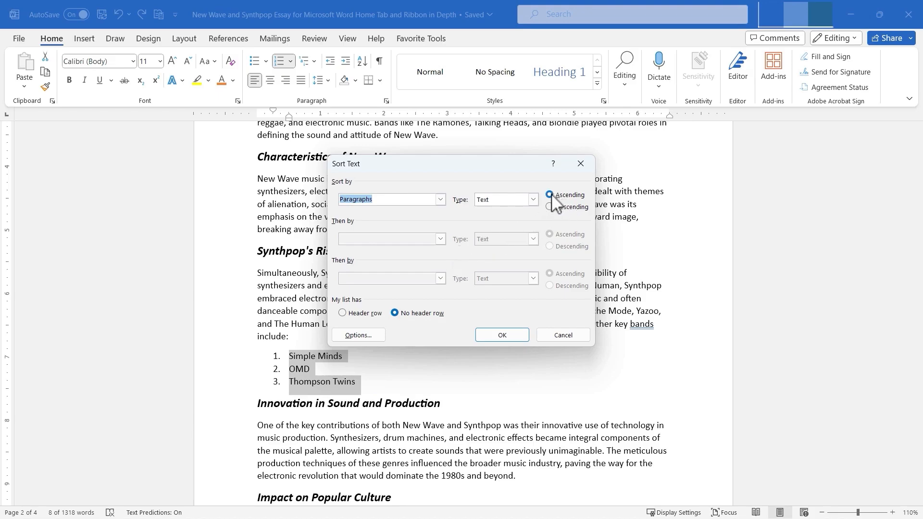
{"action": "left_click", "coordinate": [504, 337]}
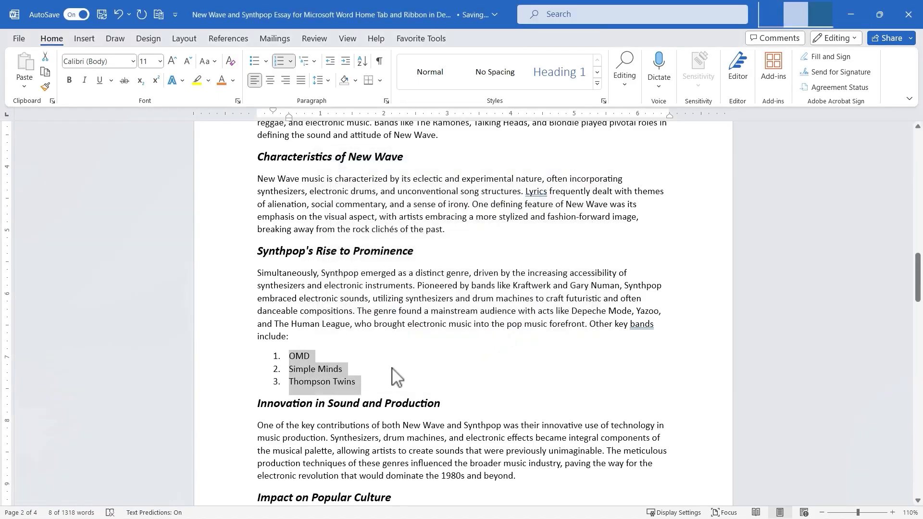
{"action": "left_click", "coordinate": [375, 382]}
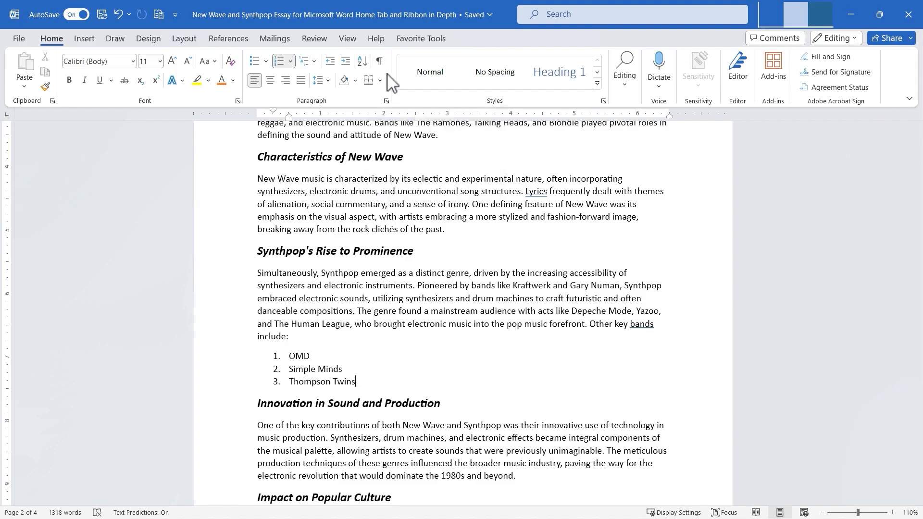
Toggle the display of formatting marks on and off to examine the paragraph and space symbols in the title area.
{"action": "scroll", "coordinate": [457, 212], "scroll_direction": "up", "scroll_amount": 10}
{"action": "scroll", "coordinate": [457, 212], "scroll_direction": "down", "scroll_amount": 5}
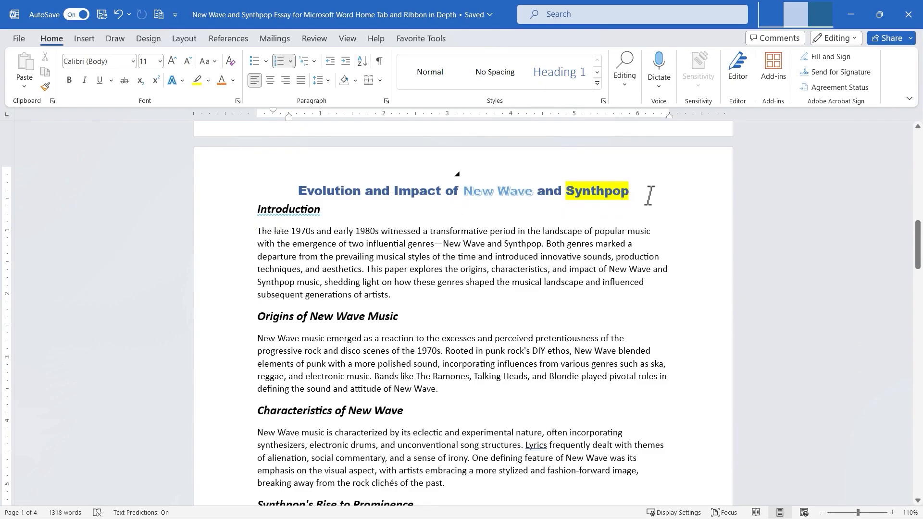
{"action": "left_click", "coordinate": [380, 61]}
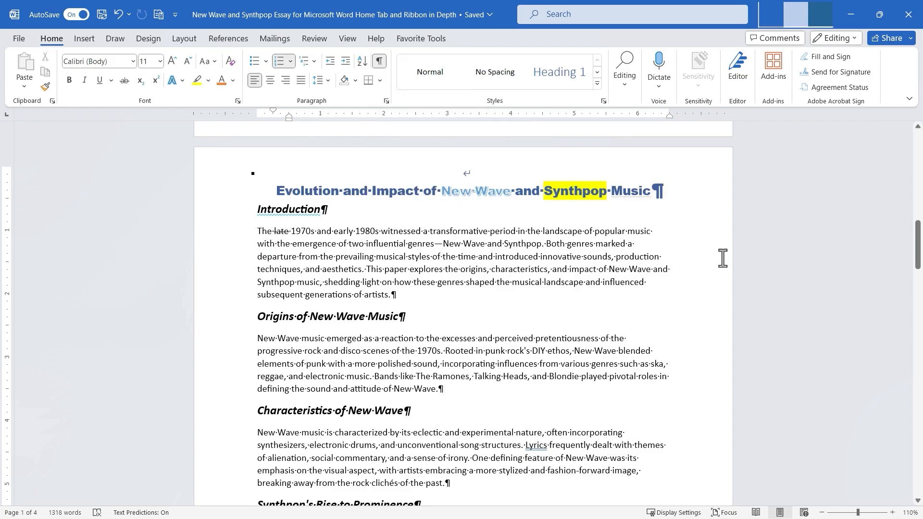
{"action": "left_click", "coordinate": [379, 61]}
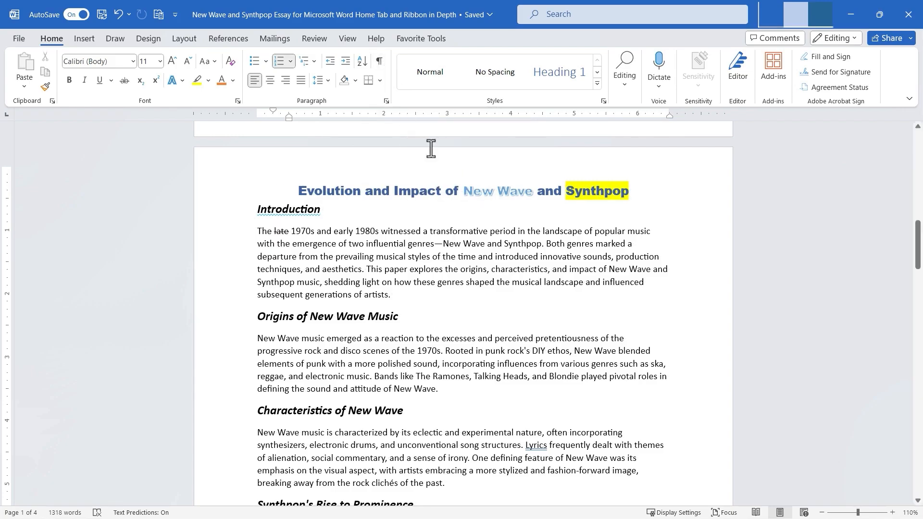
{"action": "left_click", "coordinate": [380, 61]}
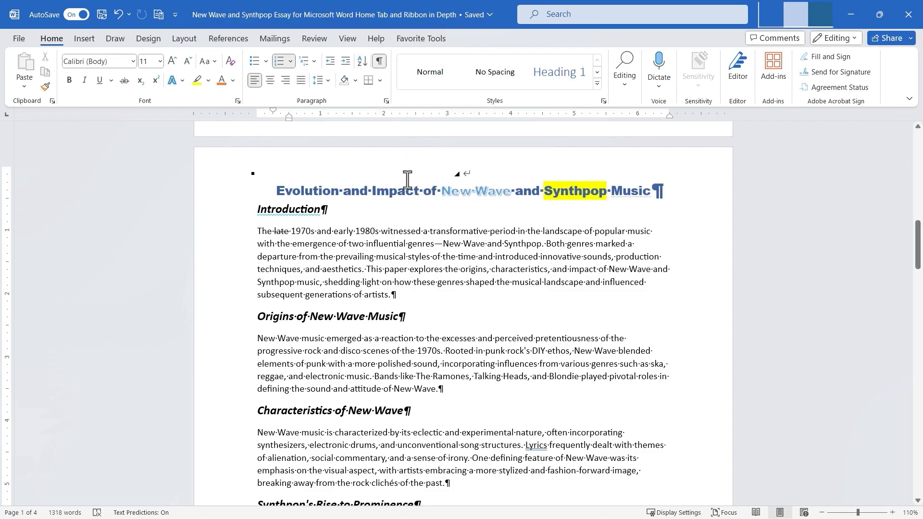
{"action": "scroll", "coordinate": [436, 285], "scroll_direction": "down", "scroll_amount": 3}
{"action": "scroll", "coordinate": [435, 285], "scroll_direction": "up", "scroll_amount": 4}
{"action": "left_click", "coordinate": [379, 61]}
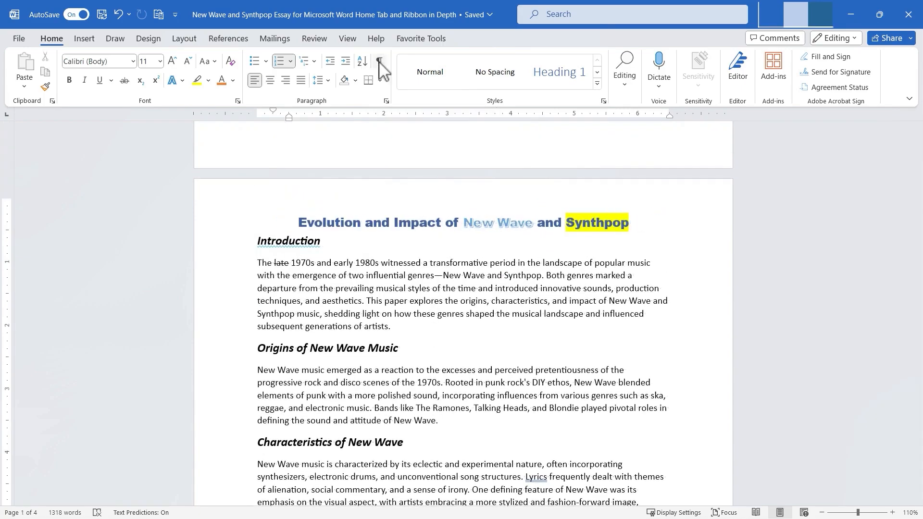
Cycle the Introduction heading through left, center, right and justify alignment.
{"action": "left_click_drag", "start_coordinate": [332, 245], "coordinate": [251, 243]}
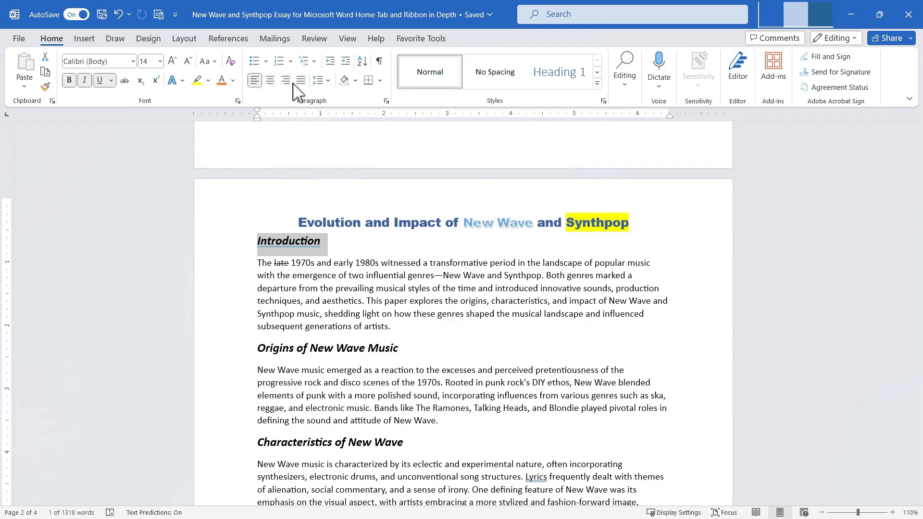
{"action": "left_click", "coordinate": [257, 82]}
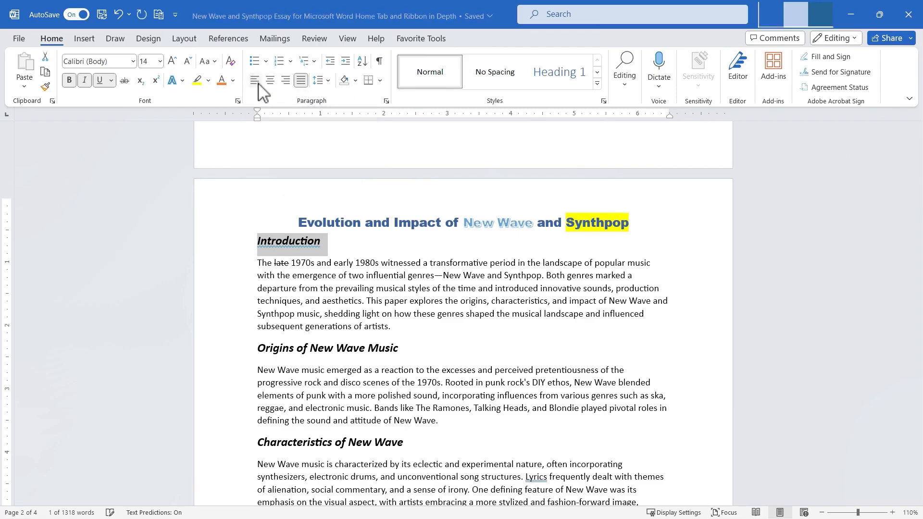
{"action": "left_click", "coordinate": [256, 83]}
{"action": "left_click", "coordinate": [271, 80]}
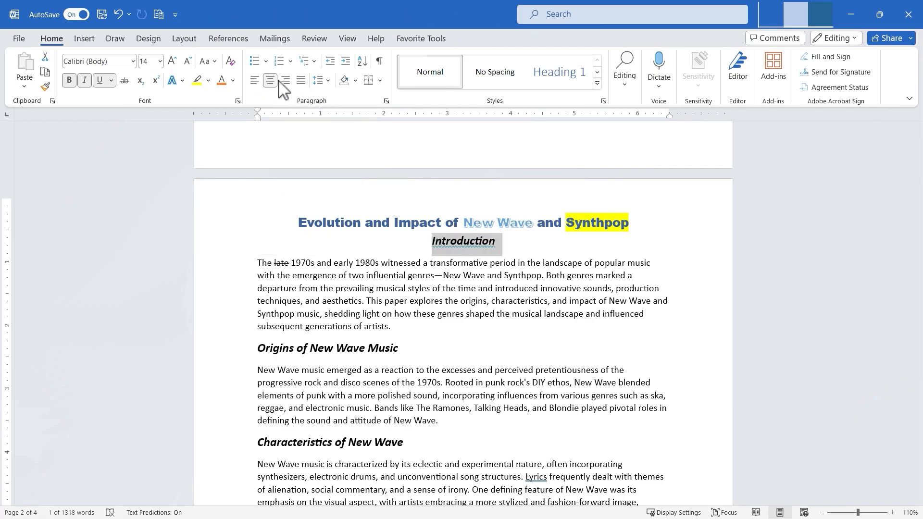
{"action": "left_click", "coordinate": [286, 81]}
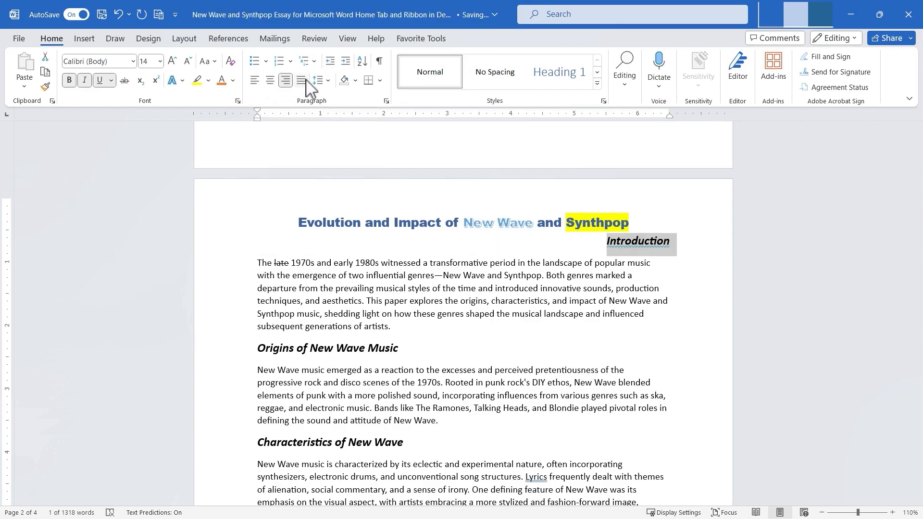
{"action": "left_click", "coordinate": [303, 81]}
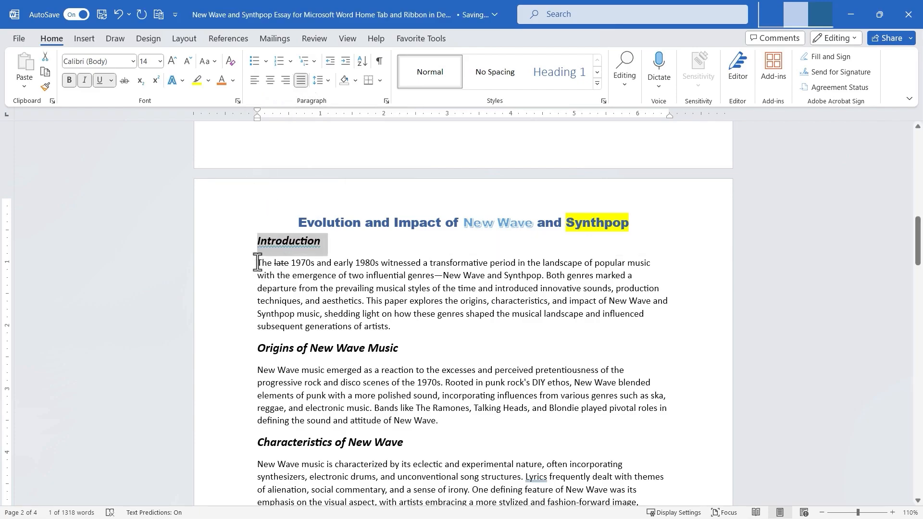
Justify the Introduction's first paragraph and then turn justification off again.
{"action": "left_click_drag", "start_coordinate": [258, 263], "coordinate": [395, 331]}
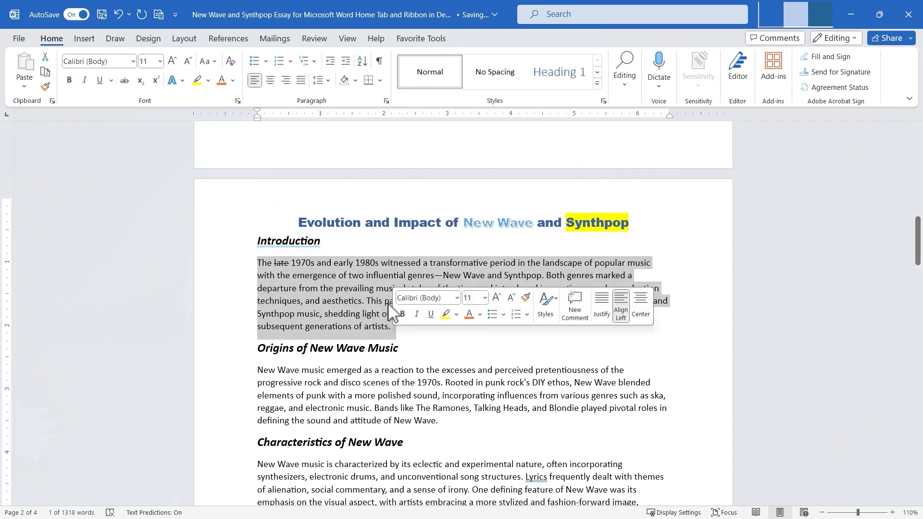
{"action": "left_click", "coordinate": [301, 81]}
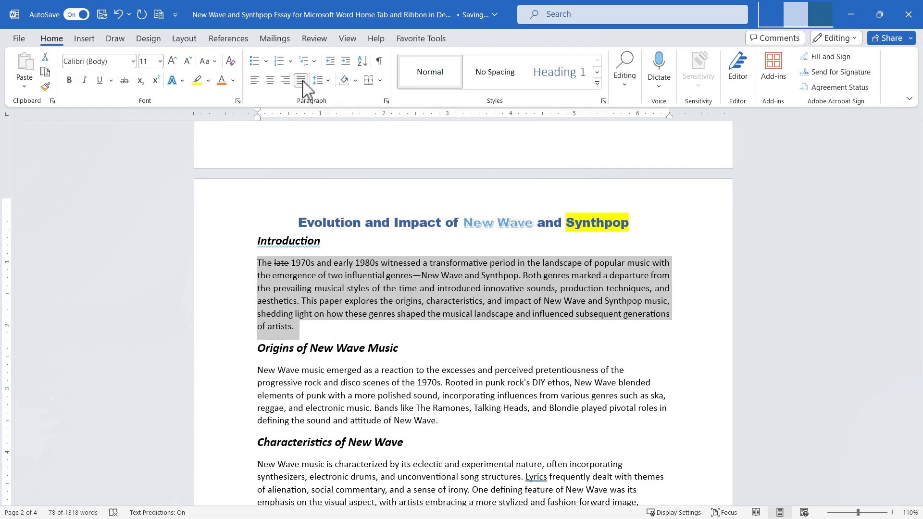
{"action": "left_click", "coordinate": [301, 81]}
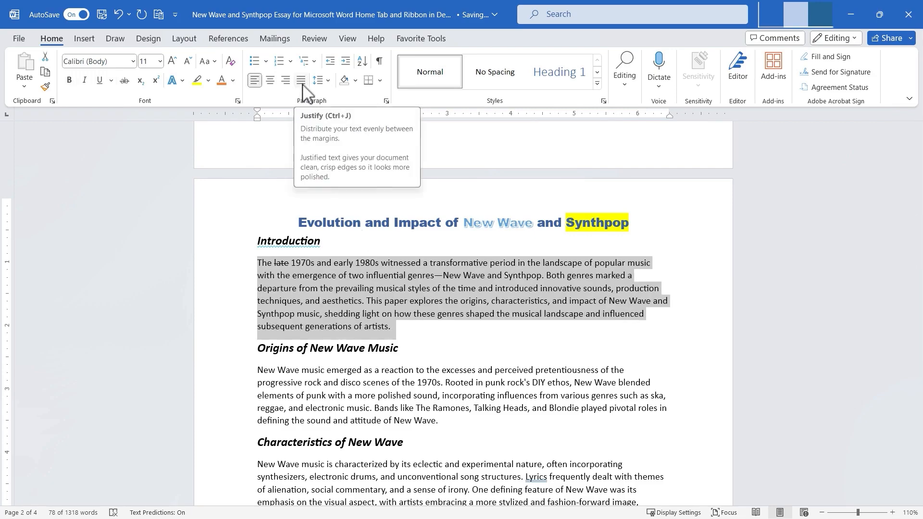
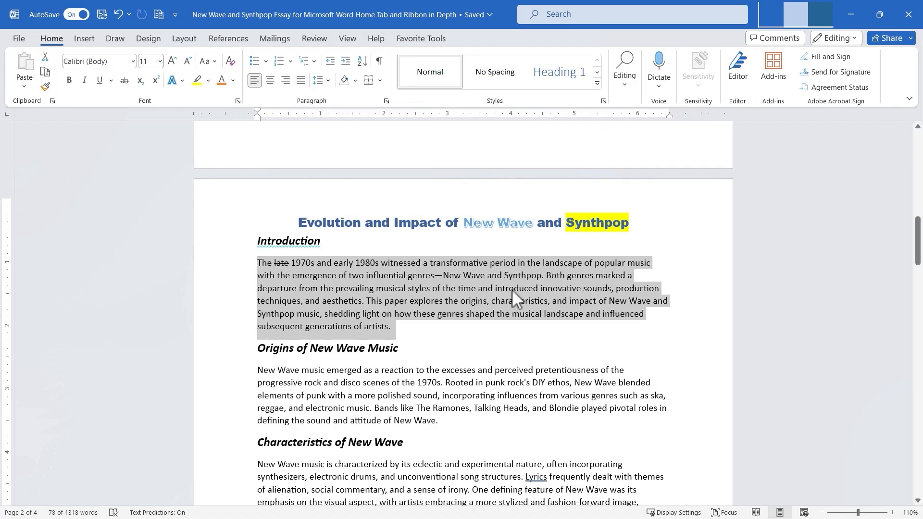
Justify the Introduction's first paragraph.
{"action": "left_click", "coordinate": [627, 340]}
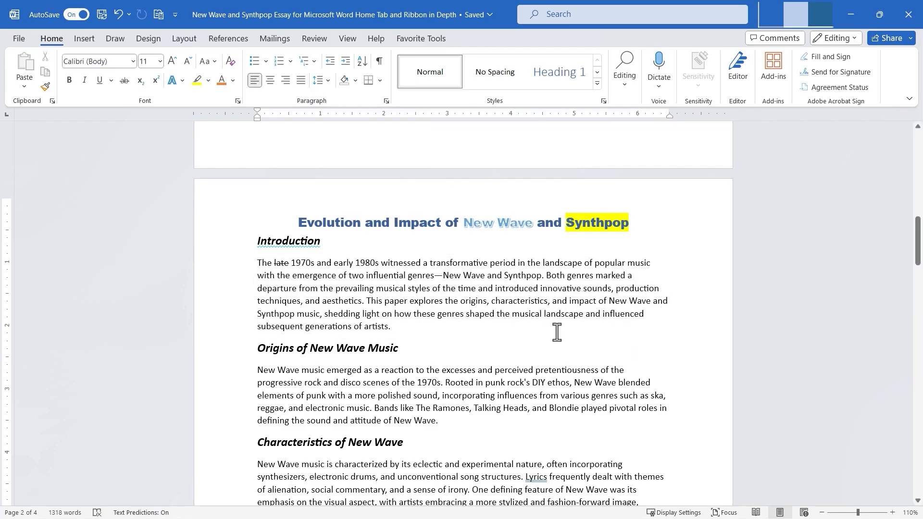
{"action": "left_click_drag", "start_coordinate": [416, 335], "coordinate": [243, 264]}
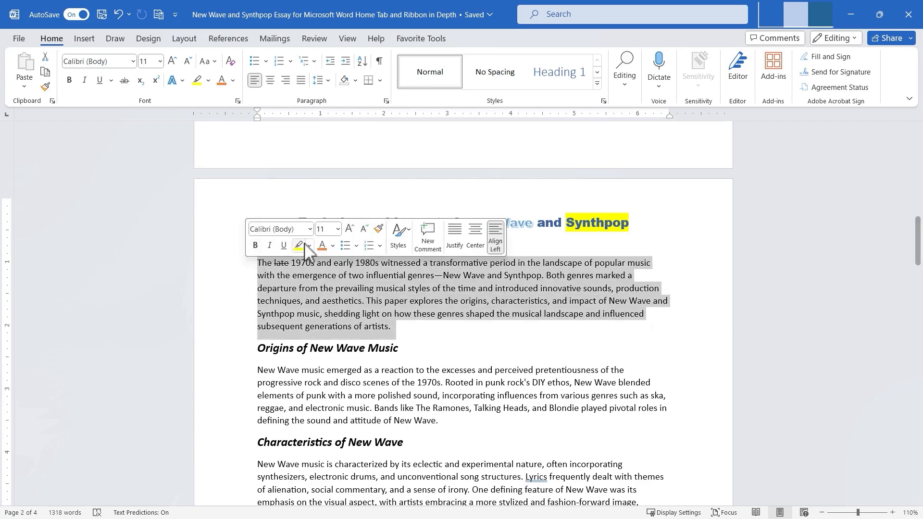
{"action": "left_click", "coordinate": [301, 80]}
{"action": "left_click", "coordinate": [301, 286]}
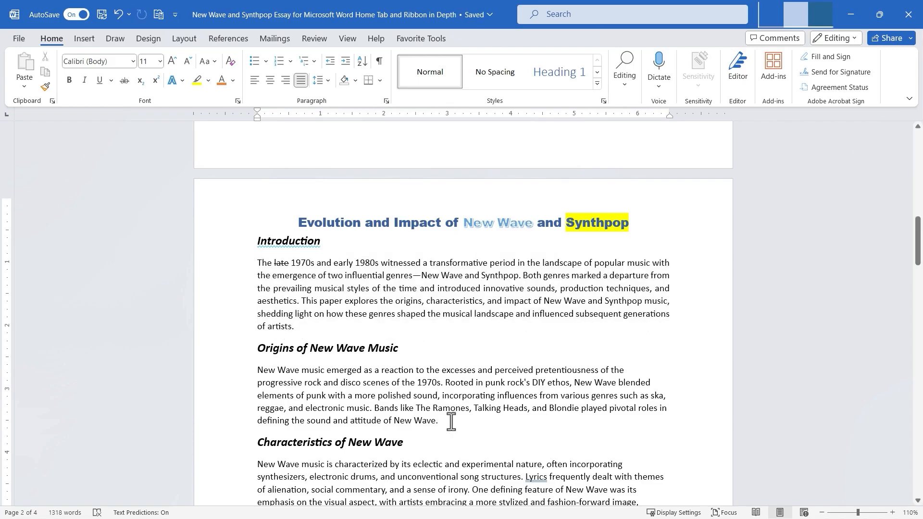
Open the line spacing options for the Origins of New Wave Music paragraph and examine both Paragraph dialog tabs without changing anything.
{"action": "left_click_drag", "start_coordinate": [449, 421], "coordinate": [254, 373]}
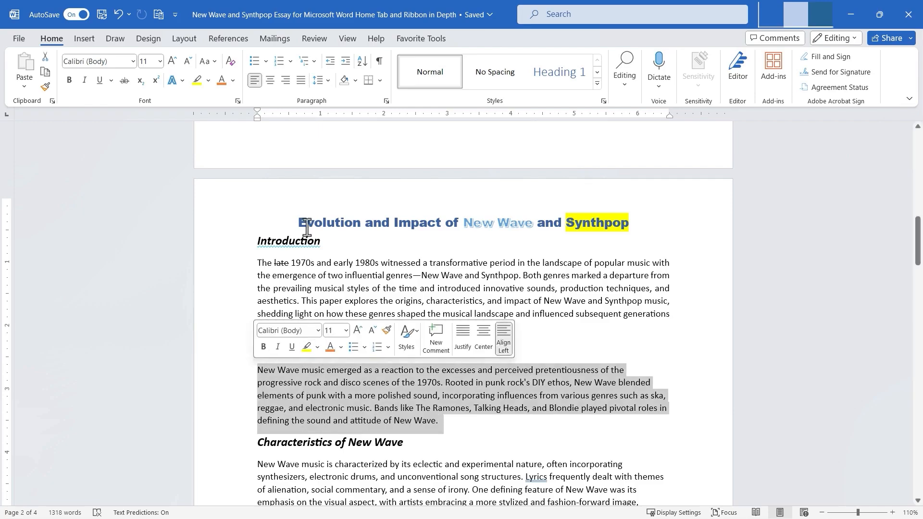
{"action": "left_click", "coordinate": [325, 84]}
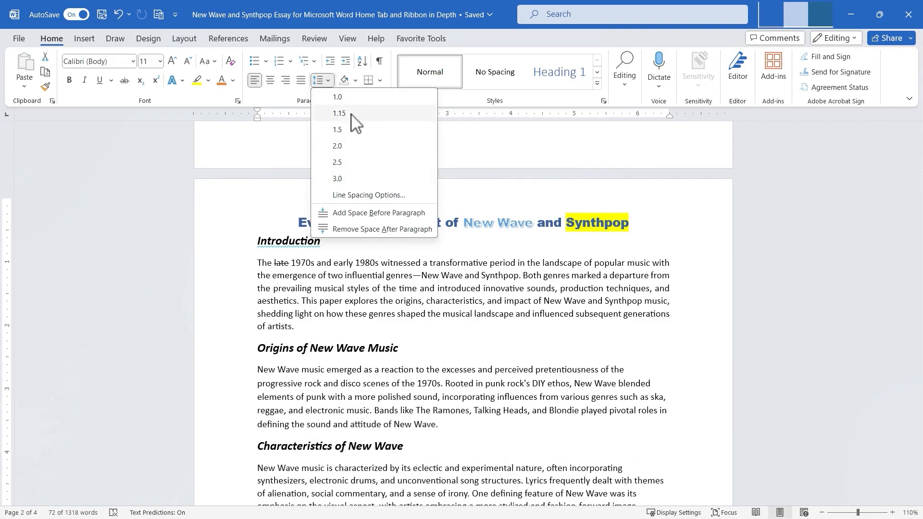
{"action": "left_click", "coordinate": [369, 195]}
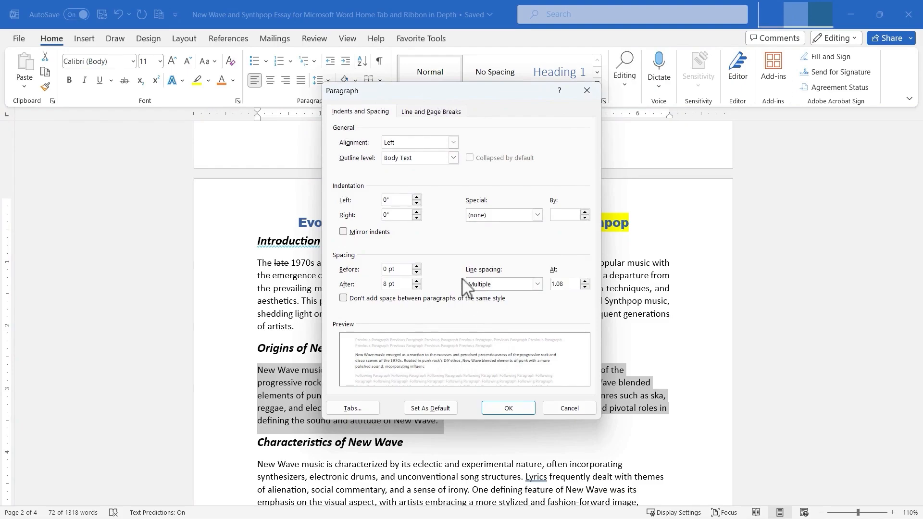
{"action": "left_click", "coordinate": [416, 114]}
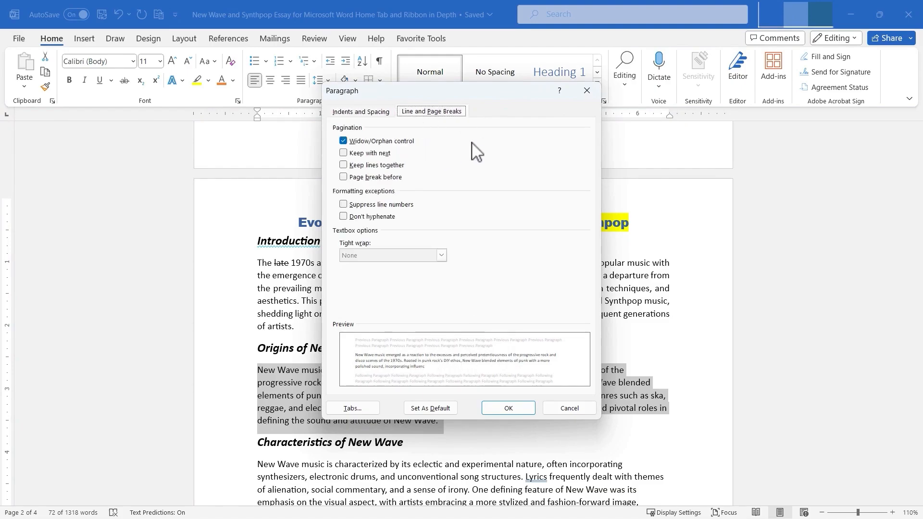
{"action": "left_click", "coordinate": [570, 406]}
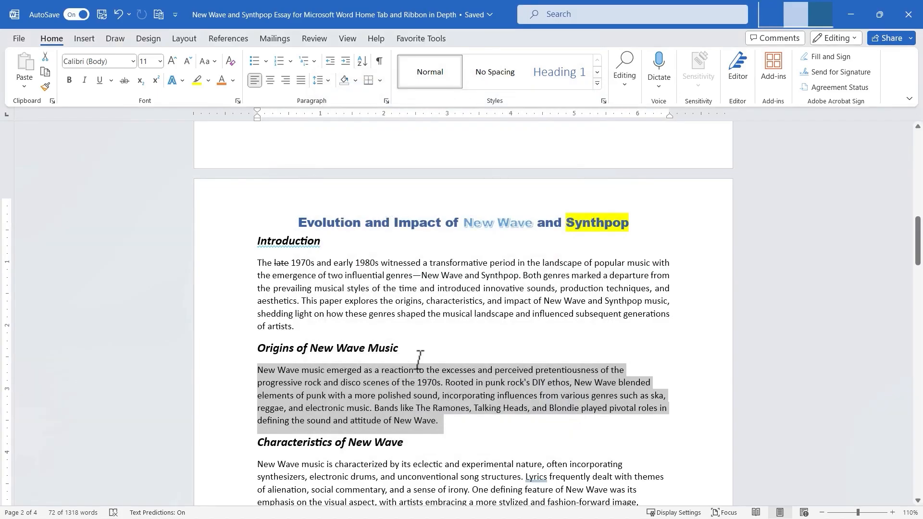
Add space before and remove space after the Origins of New Wave Music paragraph.
{"action": "left_click", "coordinate": [323, 80]}
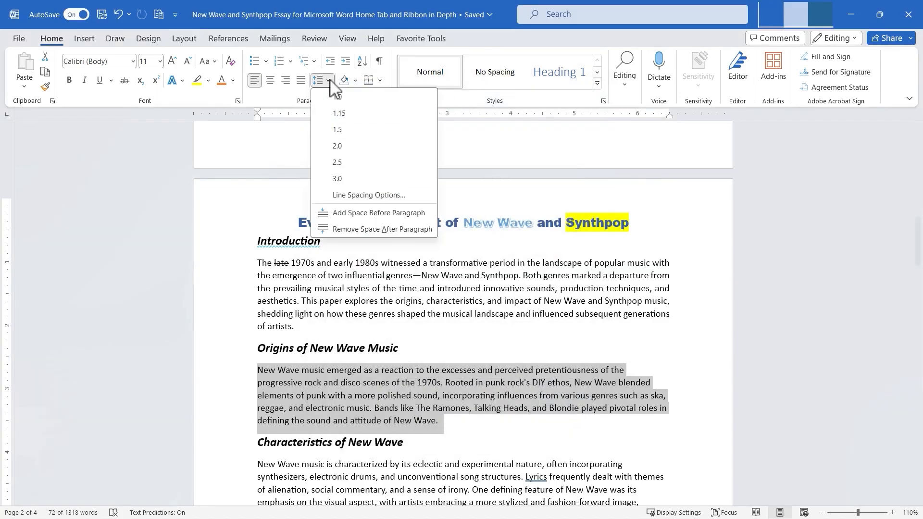
{"action": "left_click", "coordinate": [364, 213]}
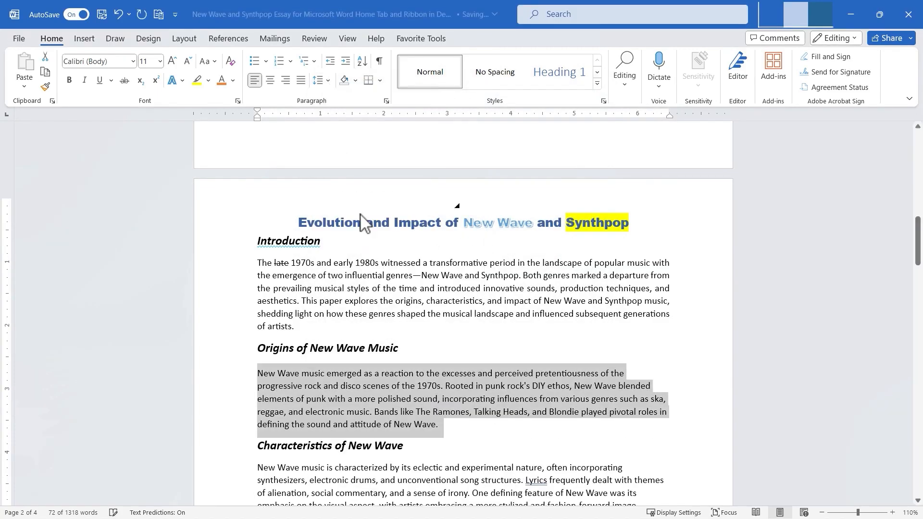
{"action": "left_click", "coordinate": [323, 81]}
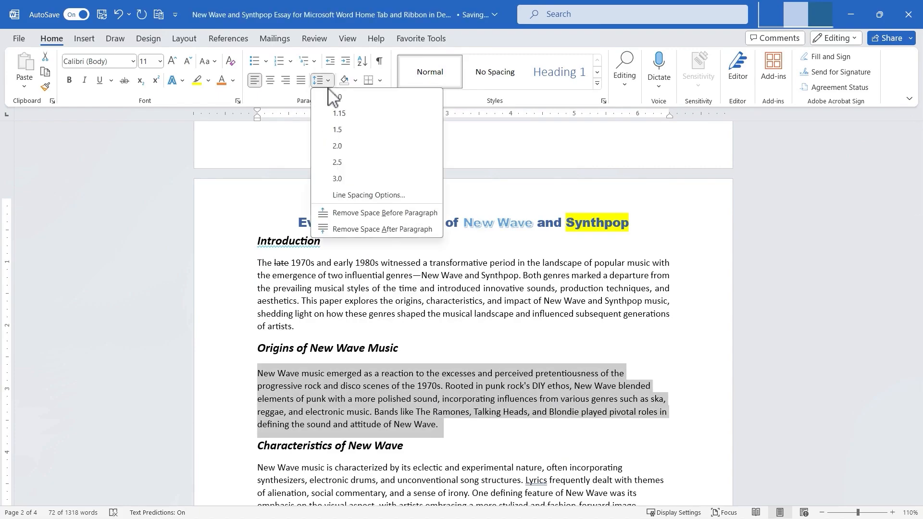
{"action": "left_click", "coordinate": [364, 230]}
{"action": "left_click", "coordinate": [426, 407]}
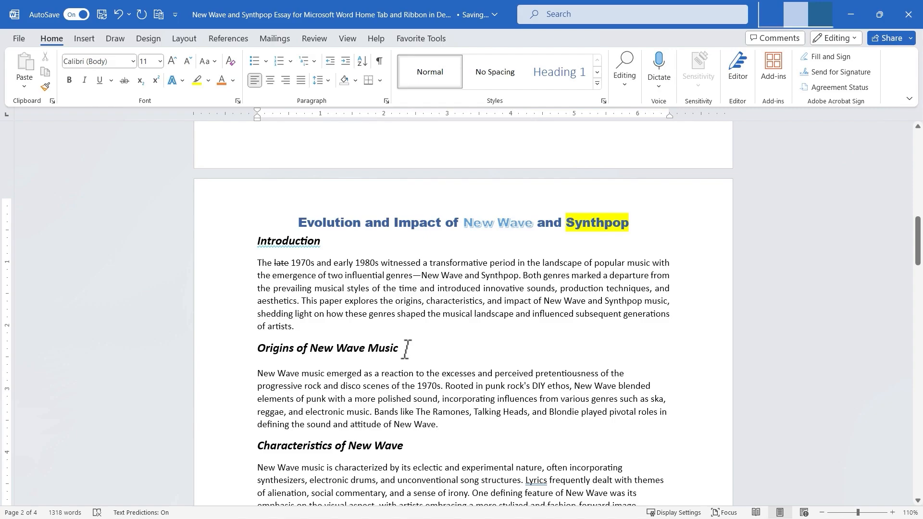
Undo the two paragraph spacing changes.
{"action": "key", "text": "ctrl+z"}
{"action": "left_click", "coordinate": [450, 374]}
{"action": "key", "text": "ctrl+z"}
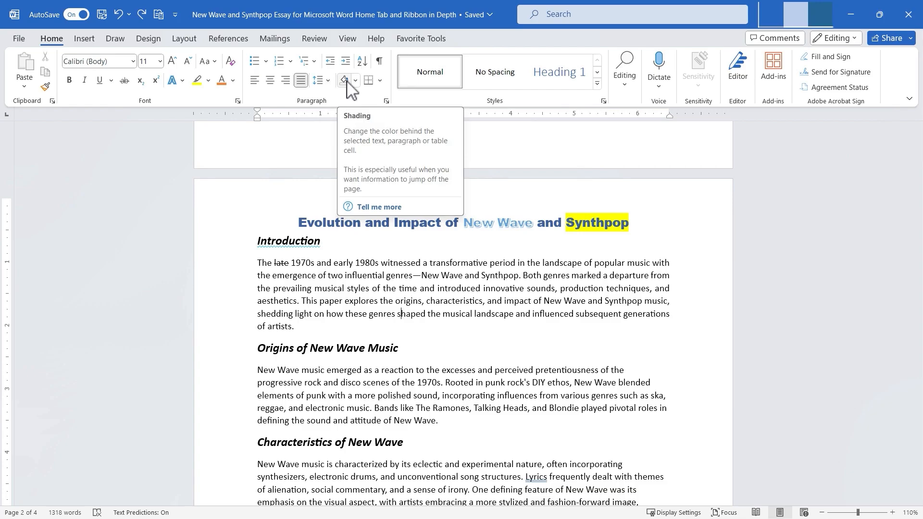
Shade the Origins of New Wave Music paragraph with a light blue theme colour.
{"action": "left_click_drag", "start_coordinate": [255, 371], "coordinate": [446, 428]}
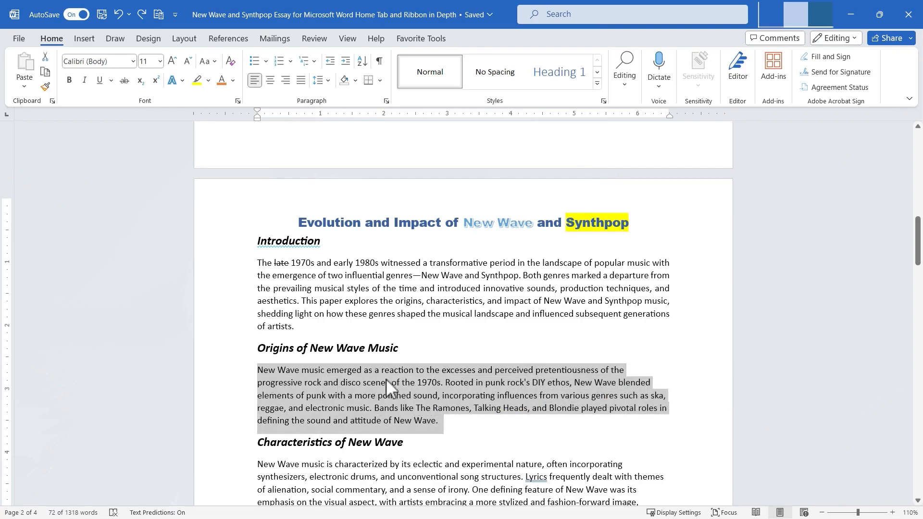
{"action": "left_click", "coordinate": [355, 80]}
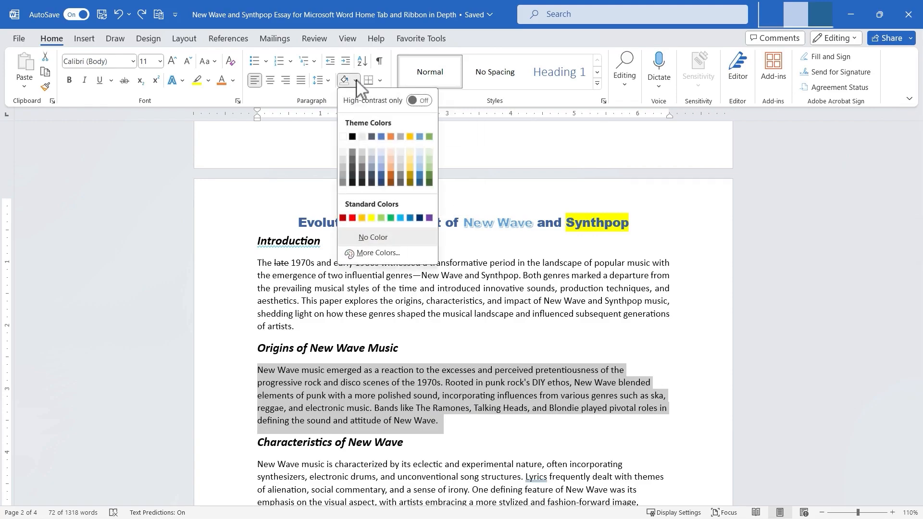
{"action": "left_click", "coordinate": [421, 151]}
{"action": "left_click", "coordinate": [665, 321]}
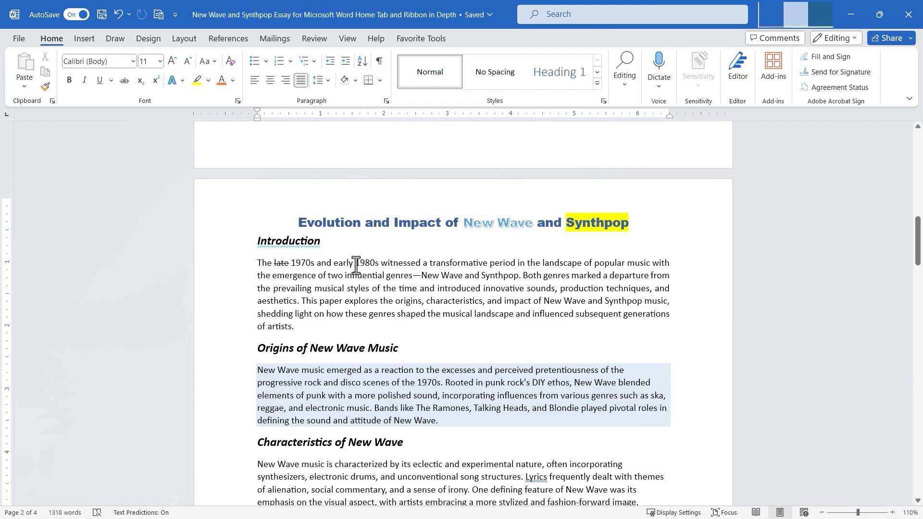
Put an outside border around the word 1980s in the Introduction paragraph.
{"action": "left_click_drag", "start_coordinate": [357, 264], "coordinate": [380, 265]}
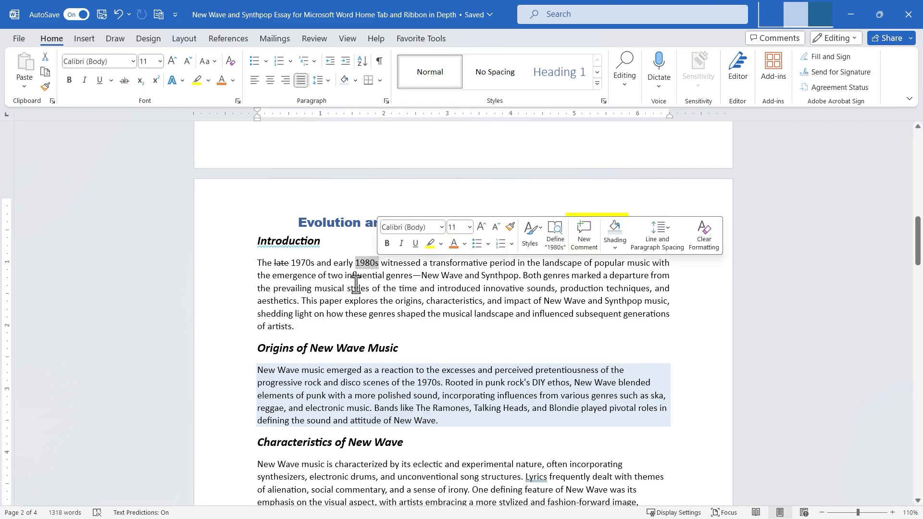
{"action": "left_click", "coordinate": [381, 81]}
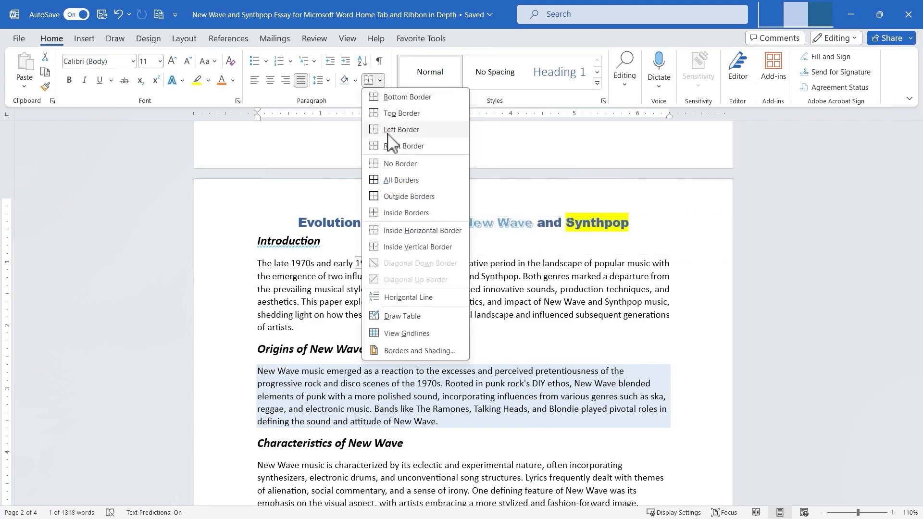
{"action": "left_click", "coordinate": [396, 197]}
{"action": "left_click", "coordinate": [456, 315]}
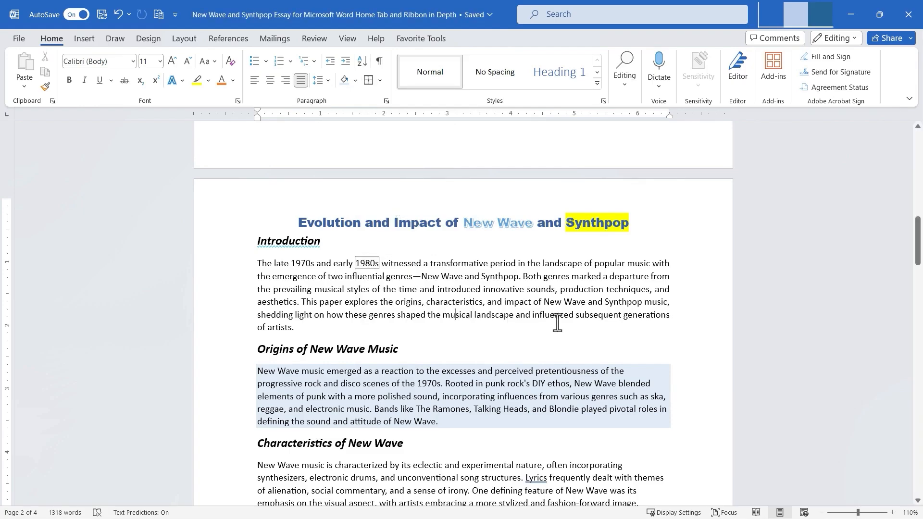
Apply an outside border to the paragraph under Characteristics of New Wave.
{"action": "scroll", "coordinate": [344, 411], "scroll_direction": "down", "scroll_amount": 2}
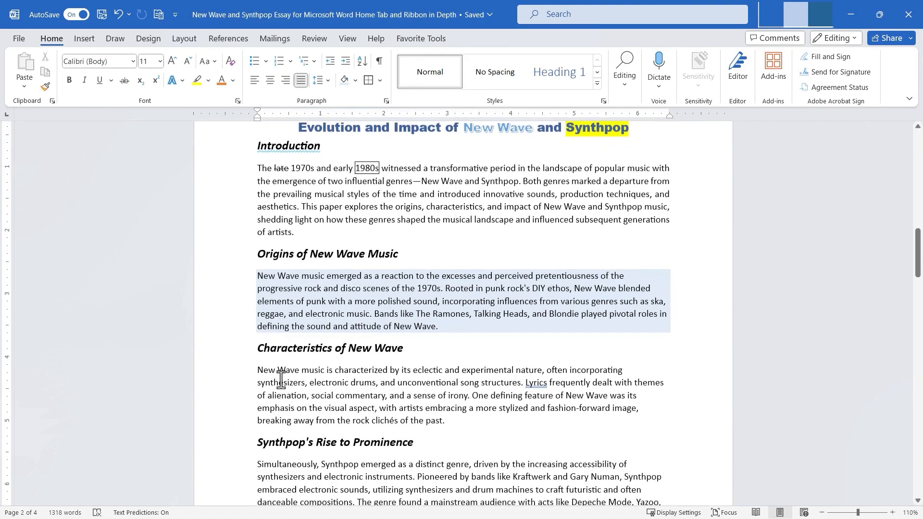
{"action": "left_click_drag", "start_coordinate": [260, 370], "coordinate": [461, 425]}
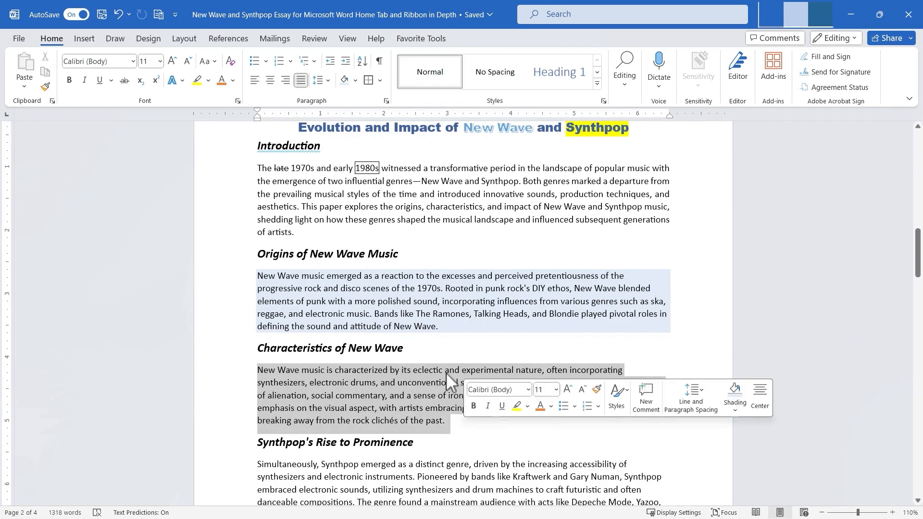
{"action": "left_click", "coordinate": [369, 81]}
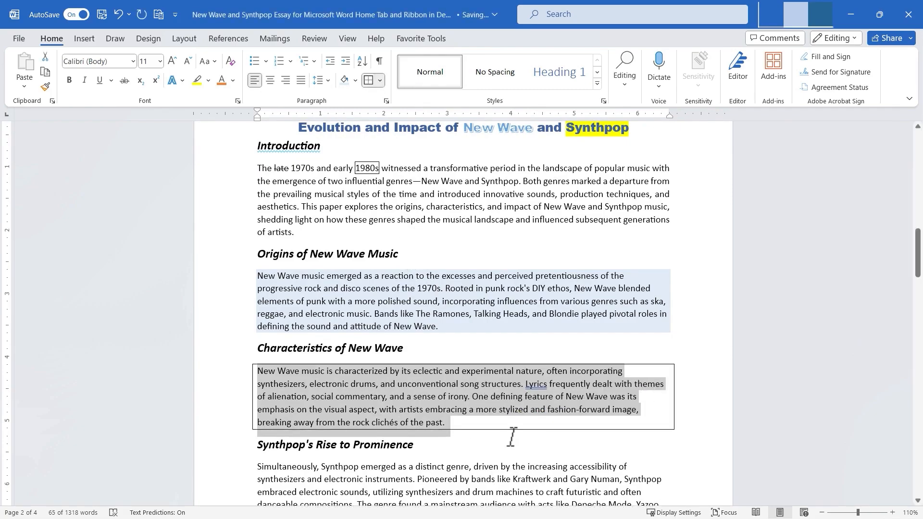
{"action": "left_click", "coordinate": [513, 437]}
Try drawing a small table with Draw Table above the Introduction text and adding rows, then undo it.
{"action": "left_click", "coordinate": [380, 80]}
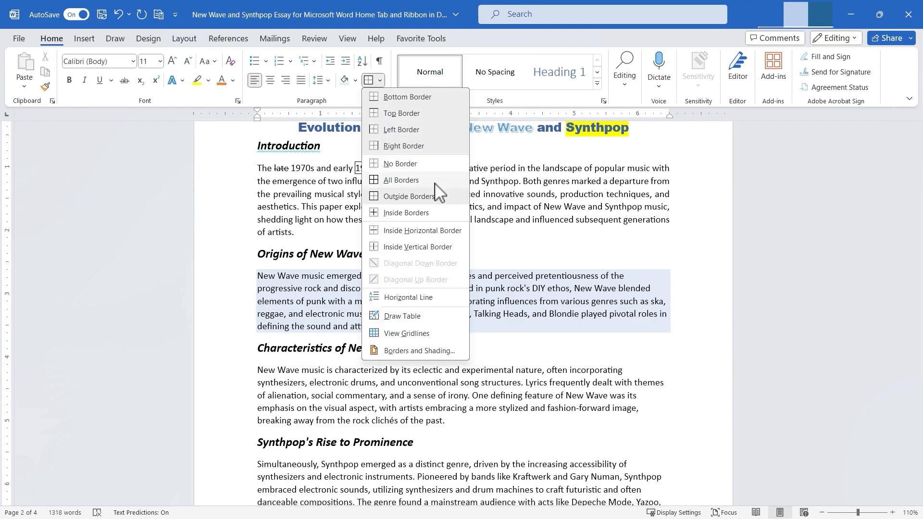
{"action": "left_click", "coordinate": [406, 317]}
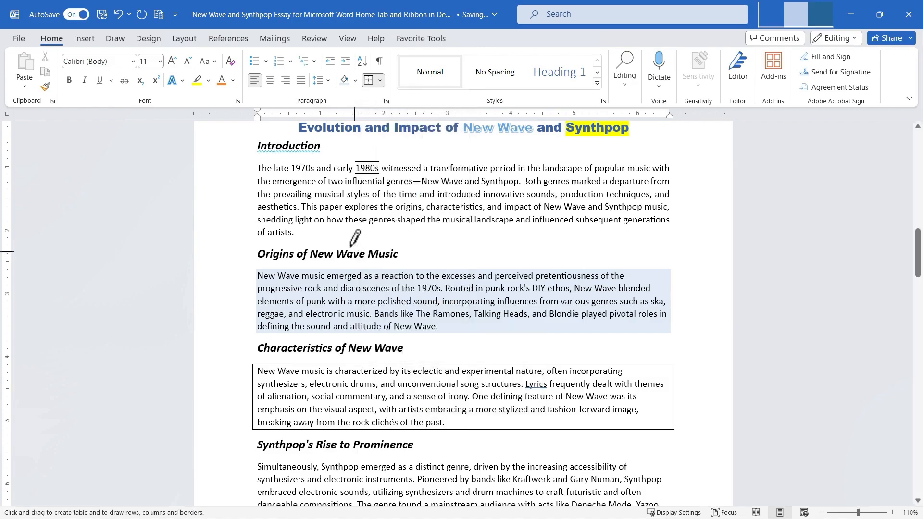
{"action": "left_click_drag", "start_coordinate": [332, 230], "coordinate": [516, 275]}
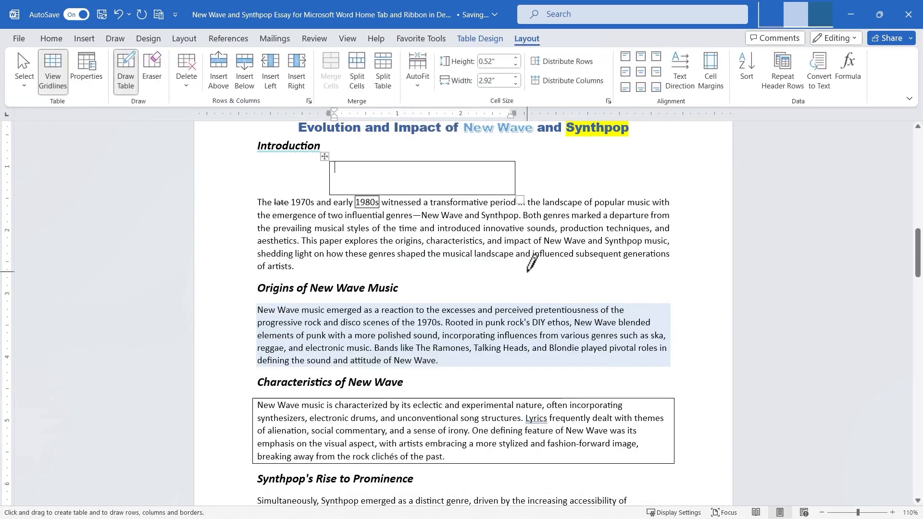
{"action": "key", "text": "Tab"}
{"action": "key", "text": "Tab"}
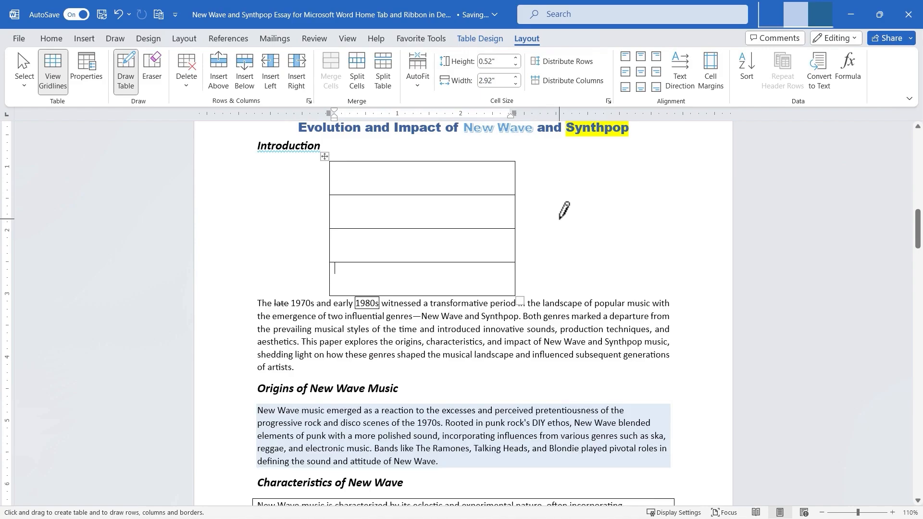
{"action": "key", "text": "ctrl+z"}
{"action": "key", "text": "ctrl+z"}
{"action": "key", "text": "ctrl+z"}
{"action": "key", "text": "ctrl+z"}
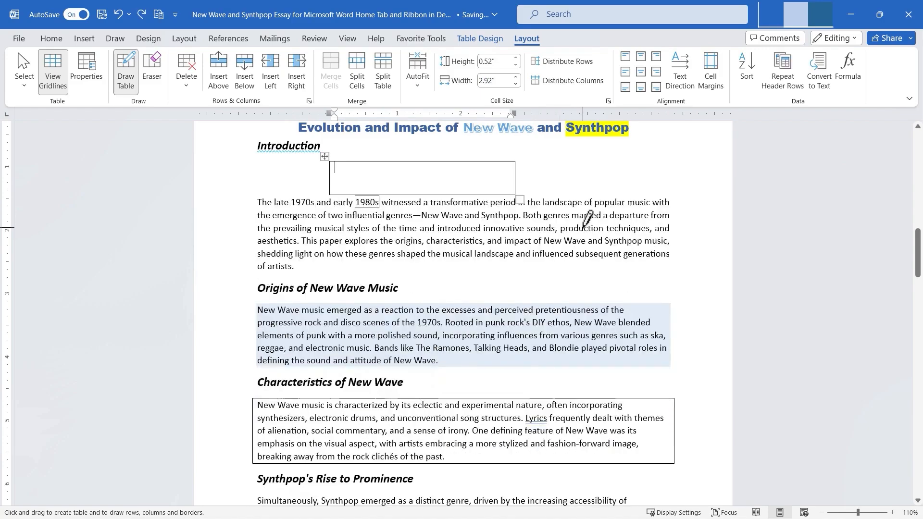
{"action": "left_click", "coordinate": [350, 234]}
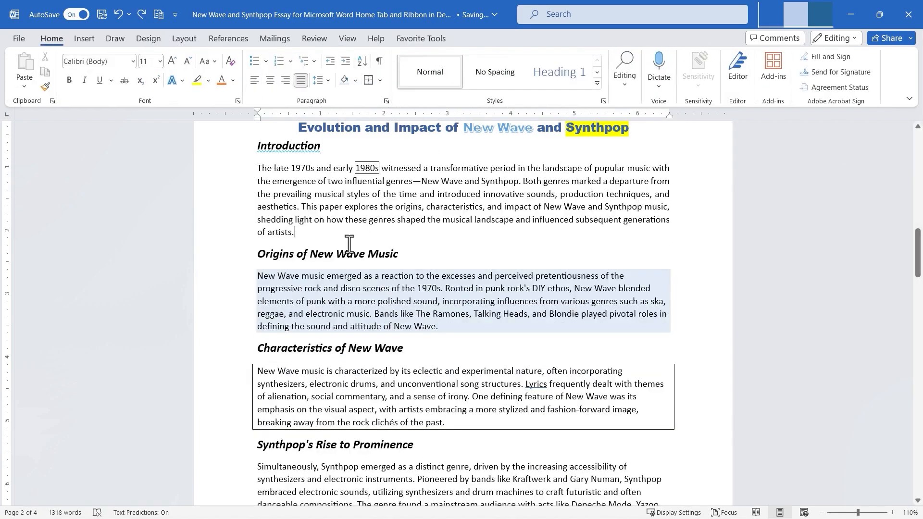
Insert a horizontal line in a new empty paragraph after the Introduction paragraph.
{"action": "key", "text": "Return"}
{"action": "left_click", "coordinate": [379, 80]}
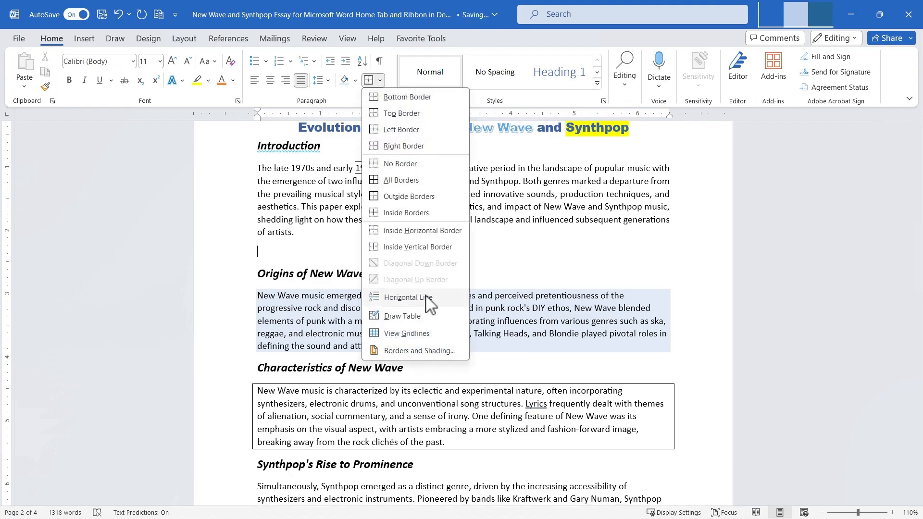
{"action": "left_click", "coordinate": [408, 298]}
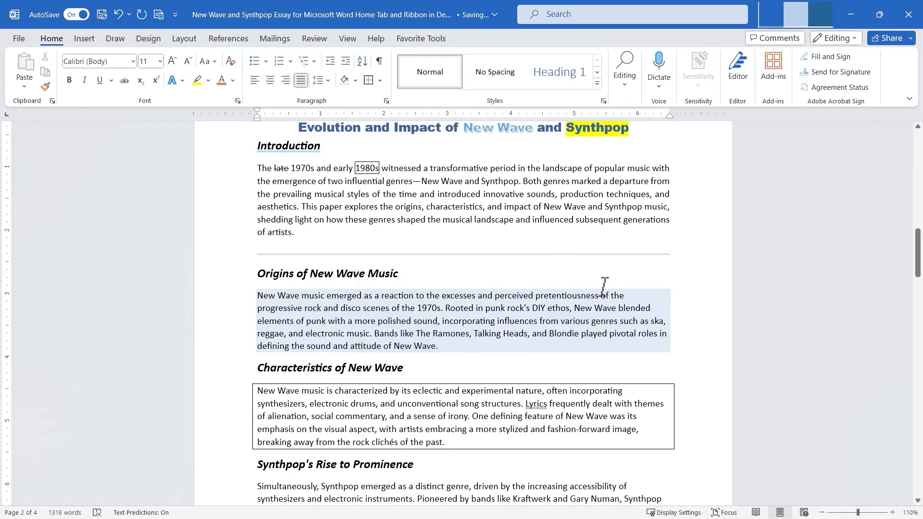
Add two blank lines below the horizontal line and insert a second horizontal line on the lower one.
{"action": "key", "text": "Return"}
{"action": "key", "text": "Return"}
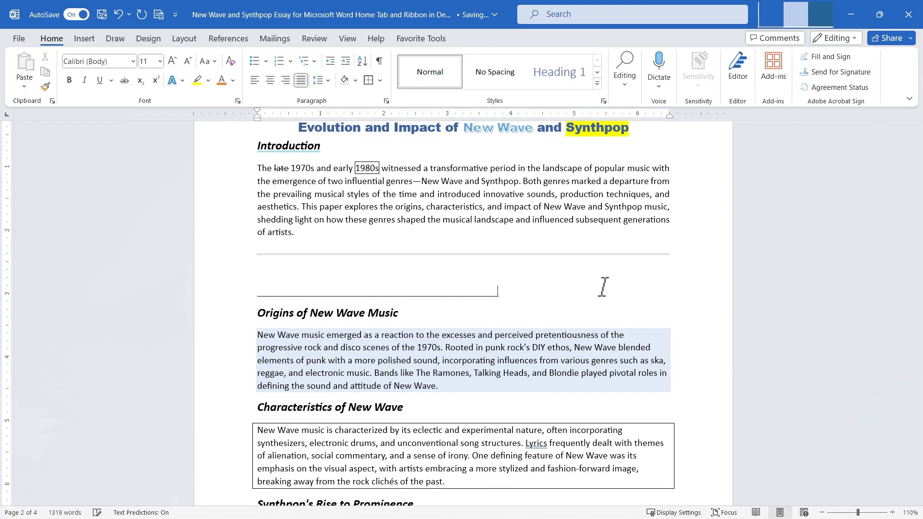
{"action": "type", "text": "_____________________________________________"}
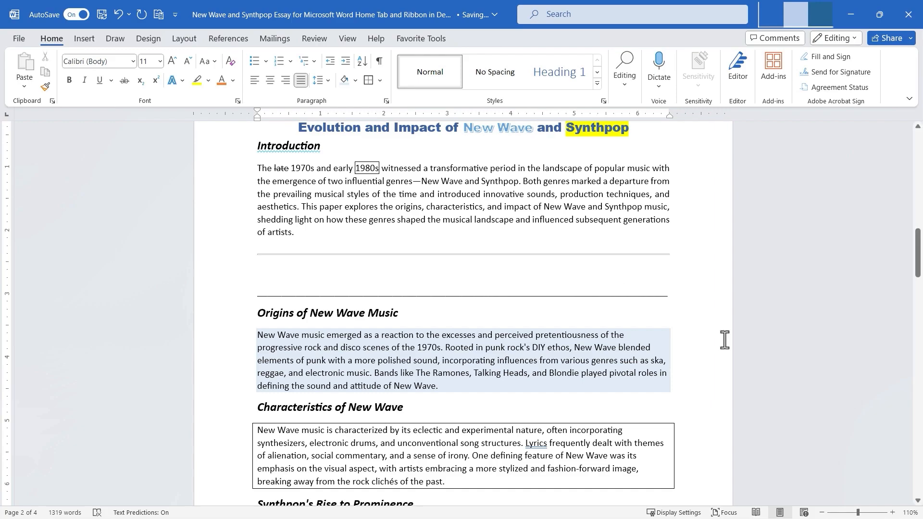
{"action": "key", "text": "ctrl+z"}
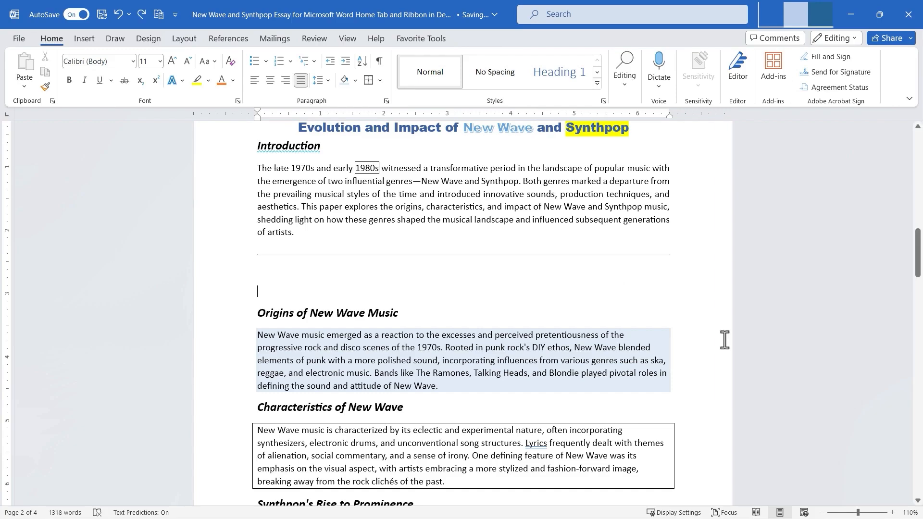
{"action": "left_click", "coordinate": [379, 80]}
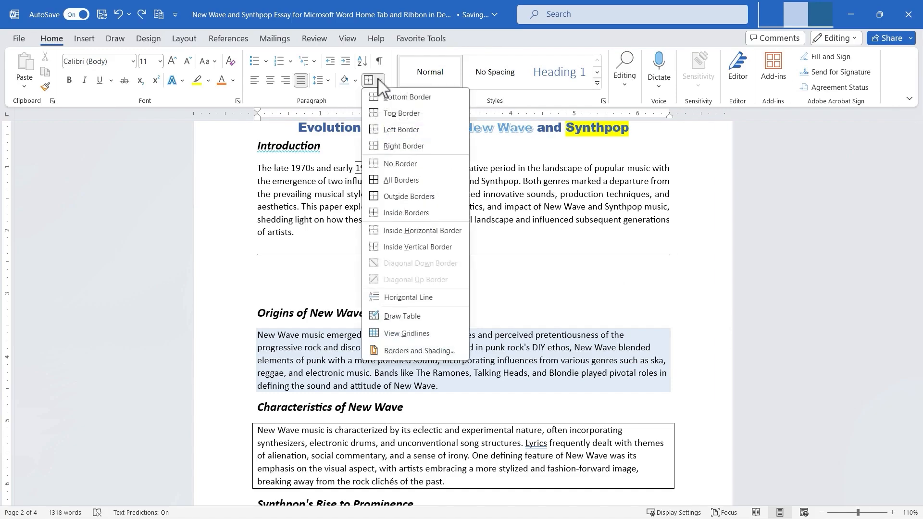
{"action": "left_click", "coordinate": [425, 298]}
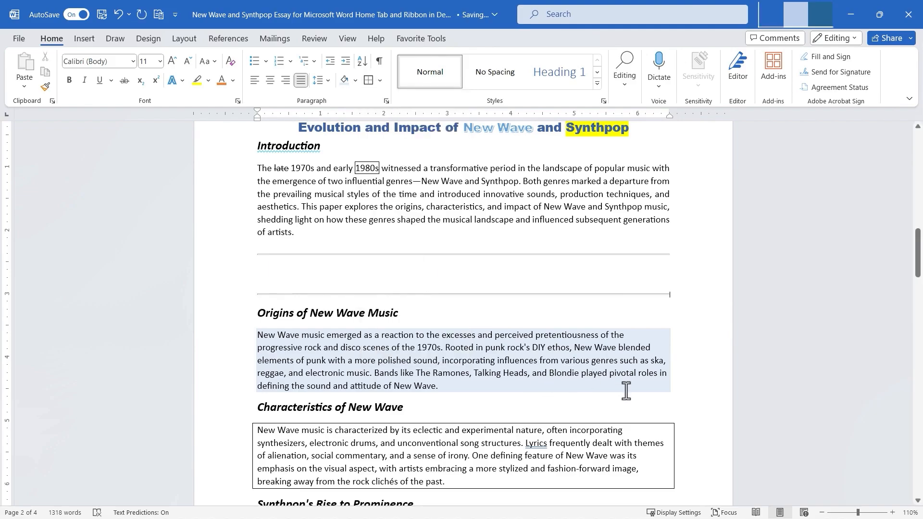
Apply a dashed 2¼ pt box border to the Introduction paragraph through Borders and Shading.
{"action": "left_click", "coordinate": [383, 81]}
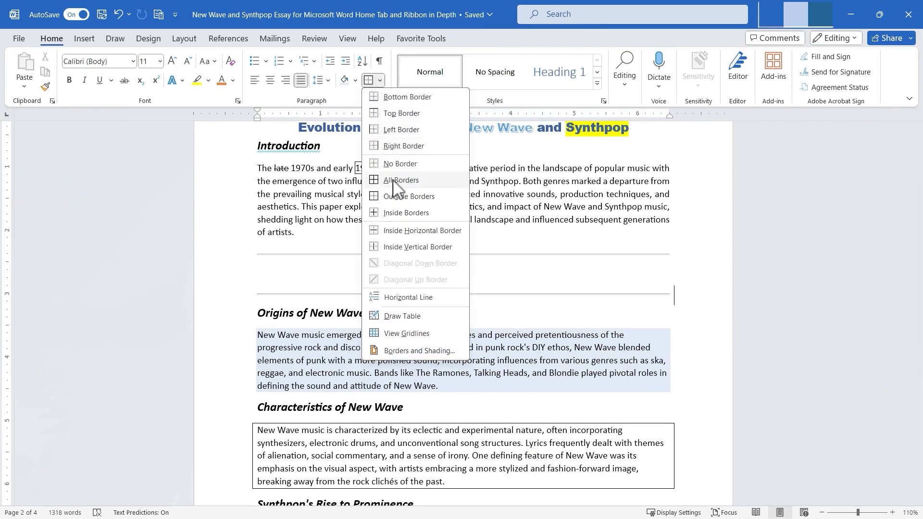
{"action": "left_click", "coordinate": [411, 338]}
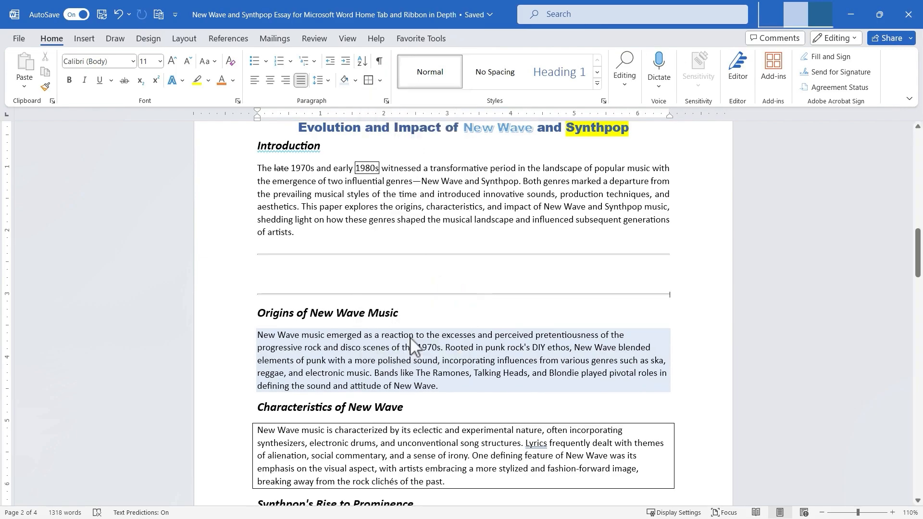
{"action": "left_click", "coordinate": [381, 81]}
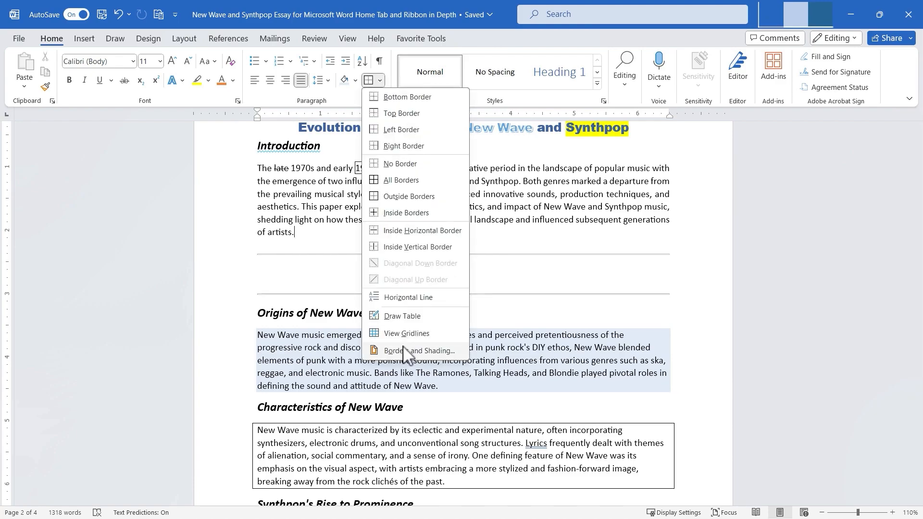
{"action": "left_click", "coordinate": [407, 351]}
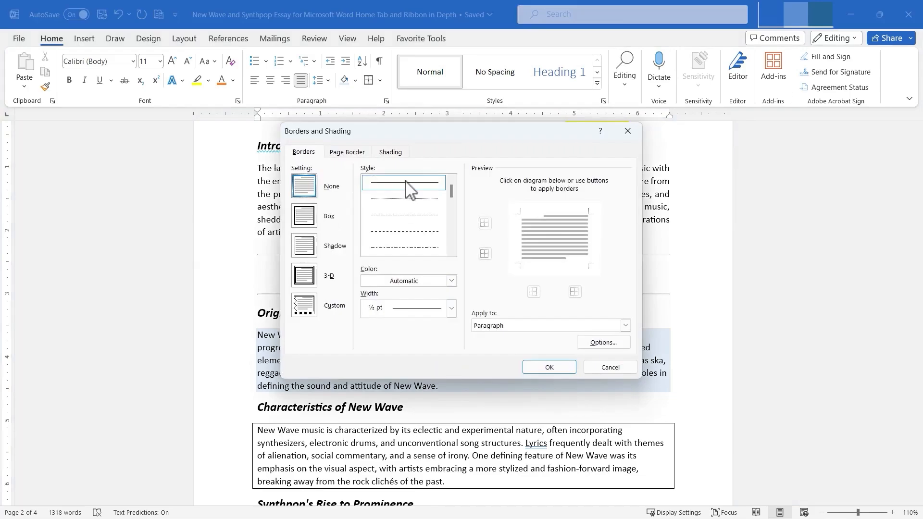
{"action": "left_click", "coordinate": [415, 232]}
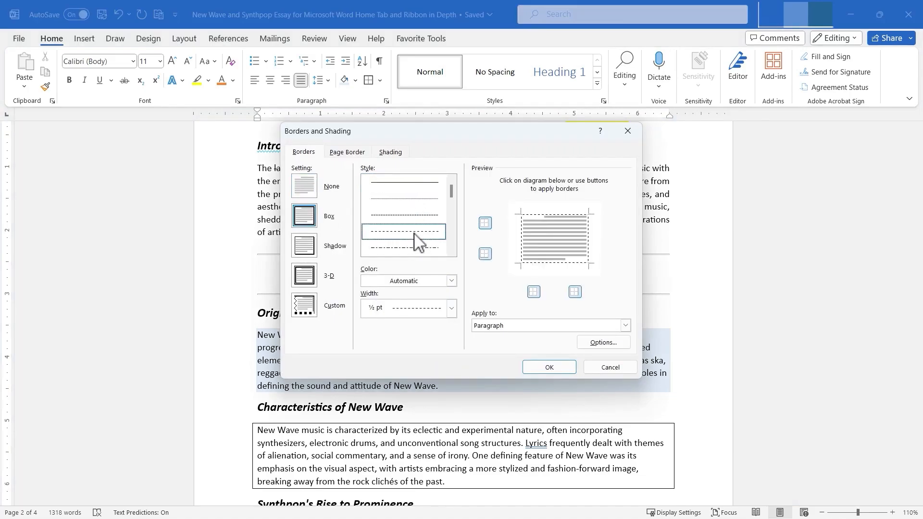
{"action": "left_click", "coordinate": [451, 308]}
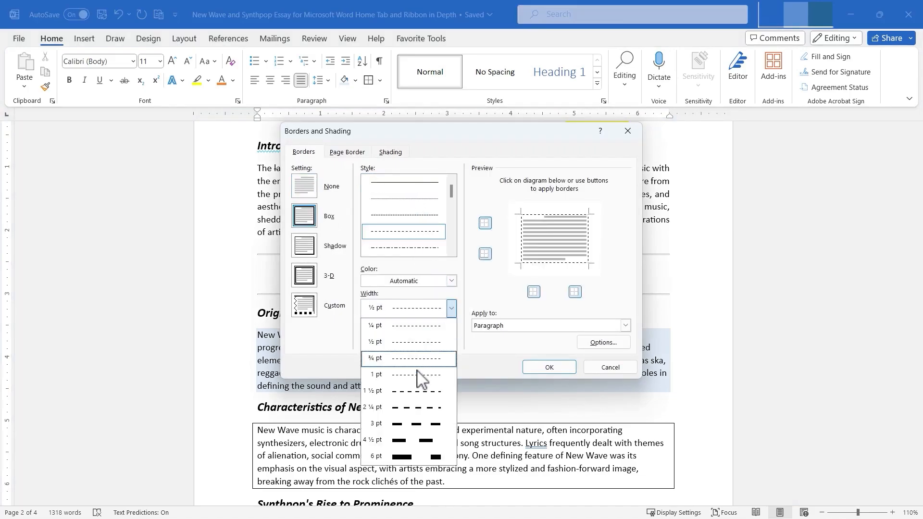
{"action": "left_click", "coordinate": [416, 407]}
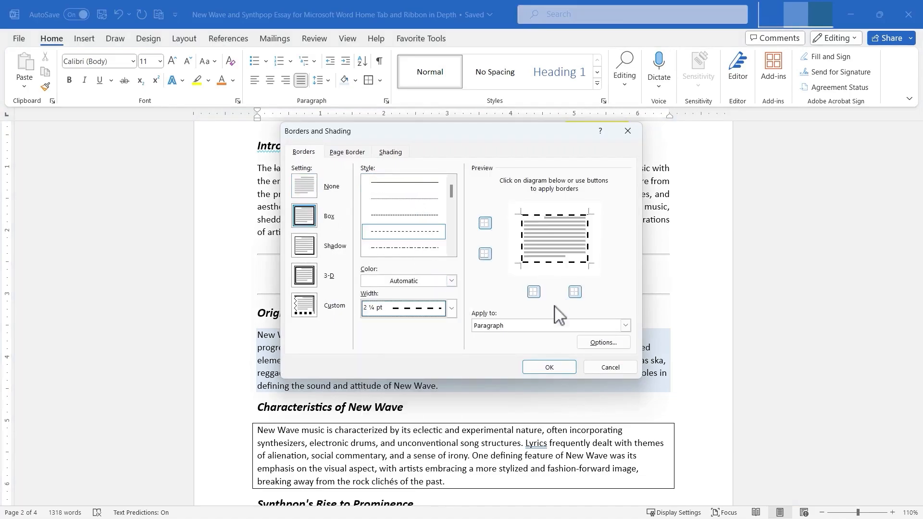
{"action": "left_click", "coordinate": [624, 330]}
{"action": "left_click", "coordinate": [500, 354]}
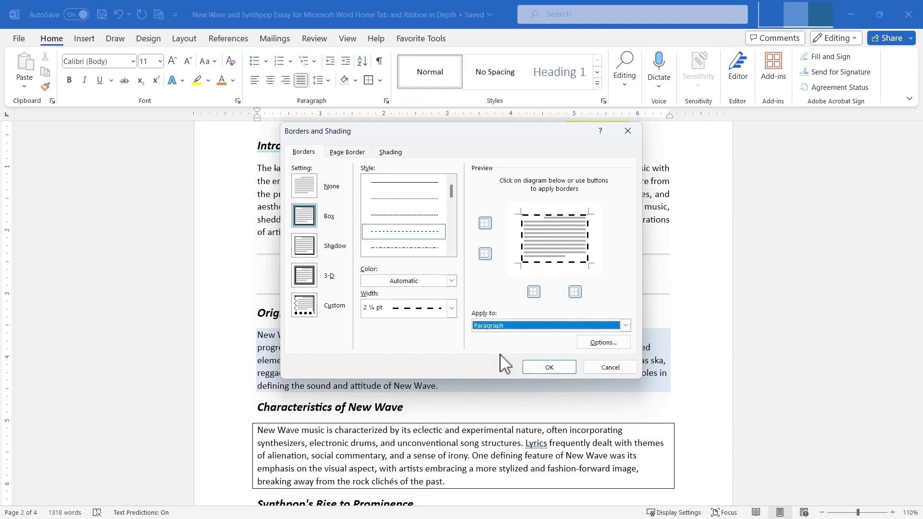
{"action": "left_click", "coordinate": [549, 367]}
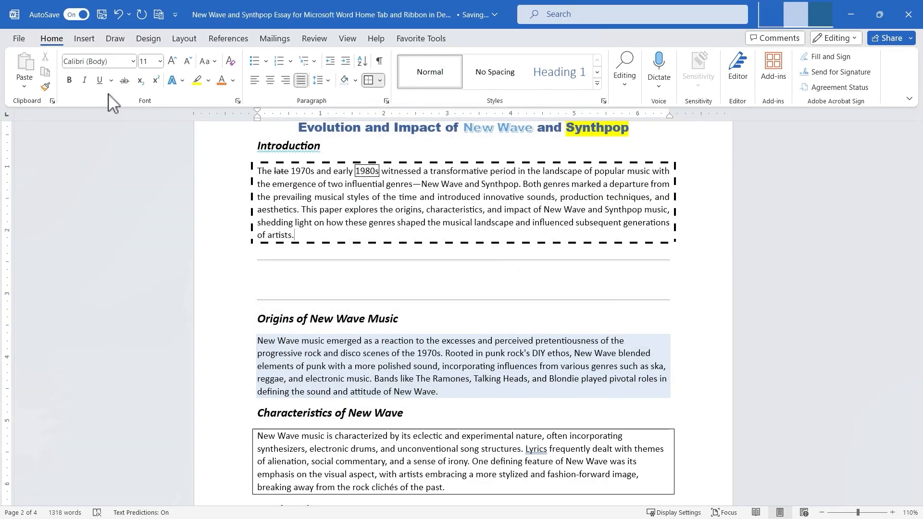
Examine the Paragraph dialog's Indents and Spacing, Line and Page Breaks and Tabs settings without changing anything.
{"action": "left_click", "coordinate": [387, 101]}
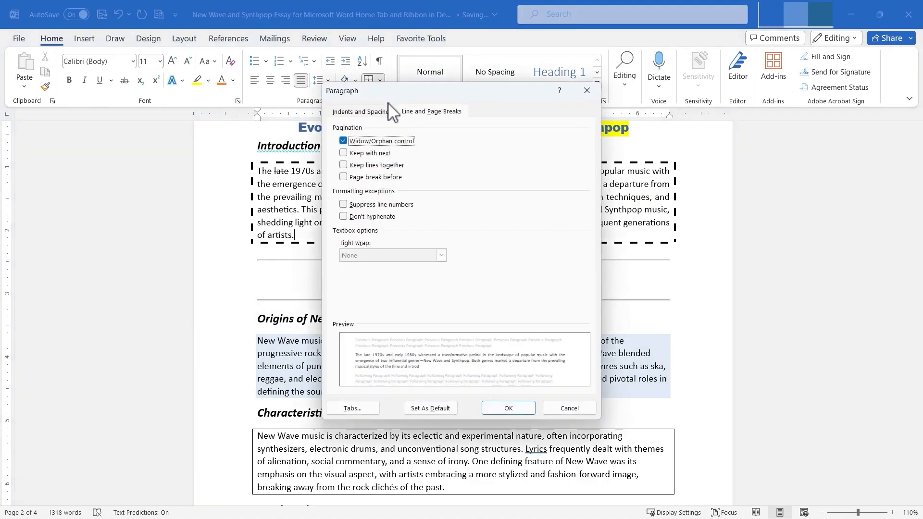
{"action": "left_click", "coordinate": [379, 113]}
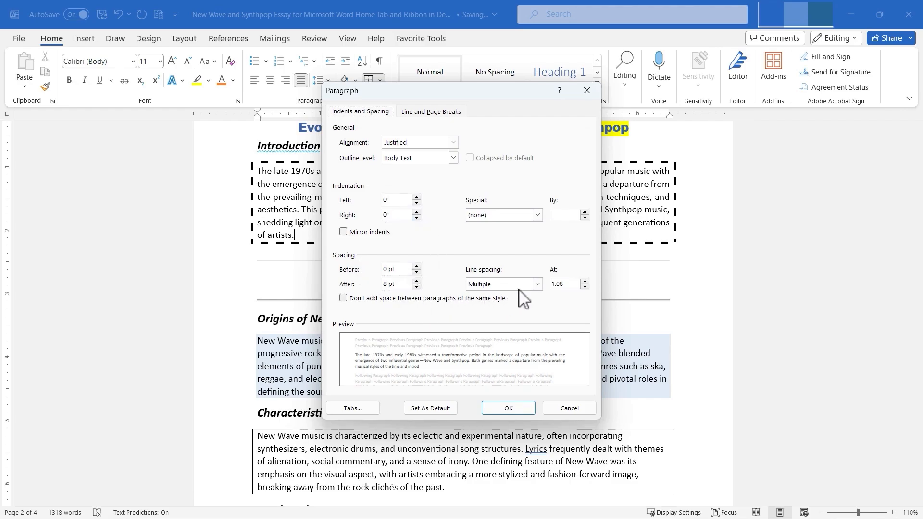
{"action": "left_click", "coordinate": [429, 112]}
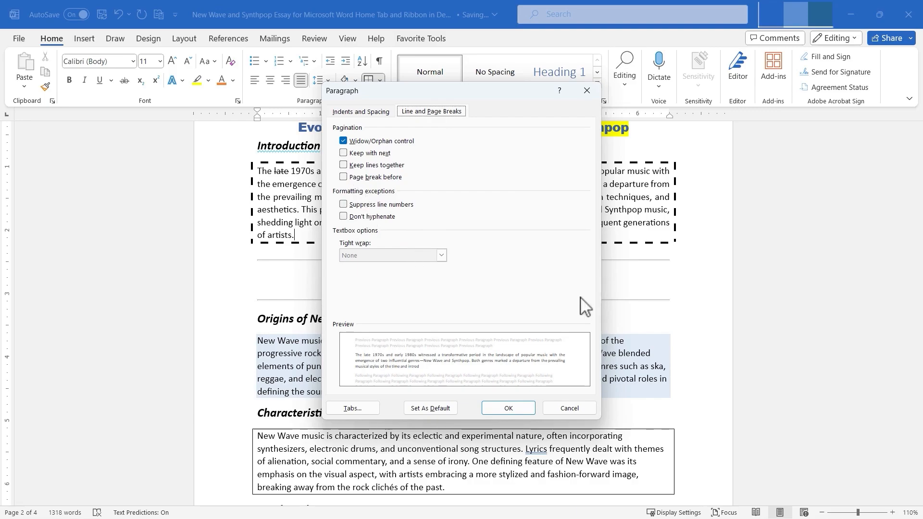
{"action": "left_click", "coordinate": [352, 413]}
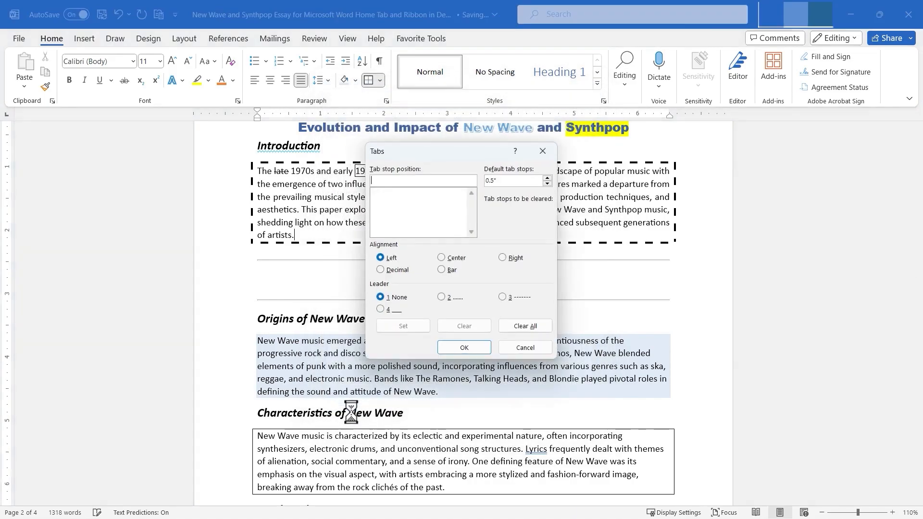
{"action": "left_click", "coordinate": [538, 344]}
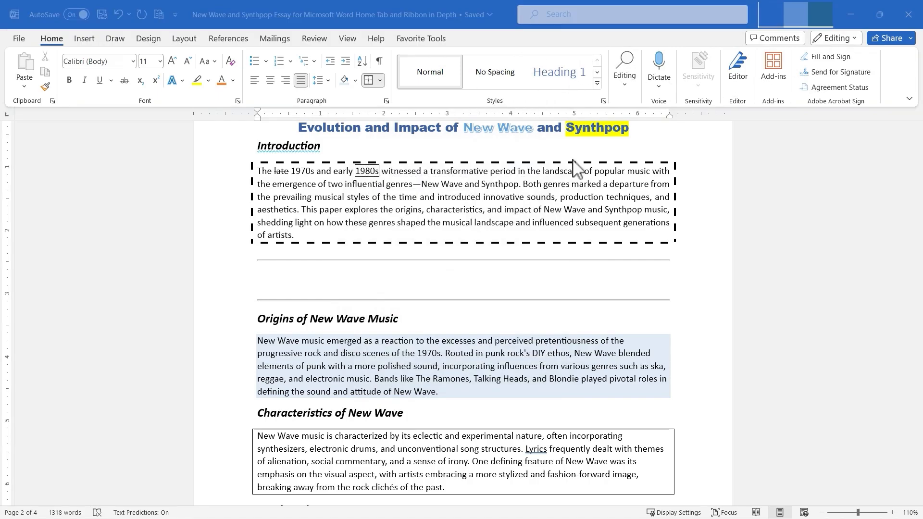
Select the document title and reset it to the Normal style.
{"action": "scroll", "coordinate": [573, 169], "scroll_direction": "up", "scroll_amount": 5}
{"action": "scroll", "coordinate": [571, 171], "scroll_direction": "down", "scroll_amount": 4}
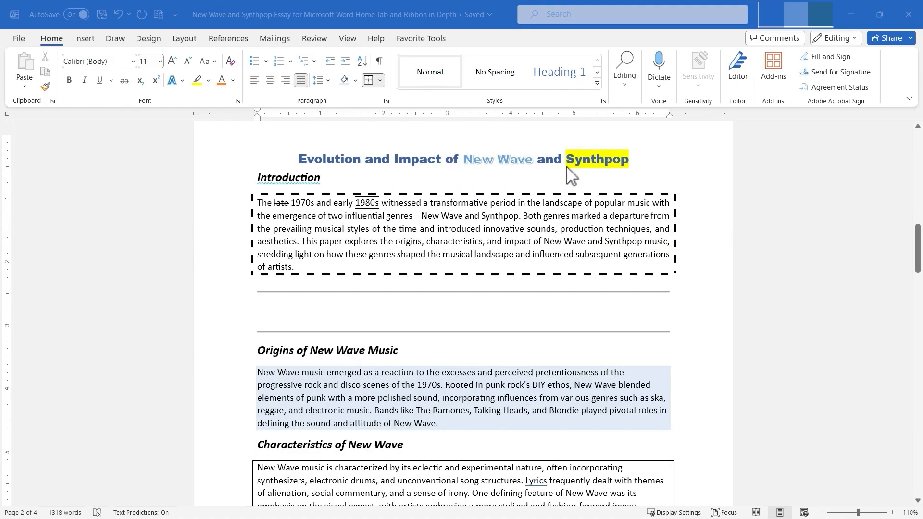
{"action": "left_click", "coordinate": [309, 161]}
{"action": "left_click_drag", "start_coordinate": [297, 161], "coordinate": [640, 159]}
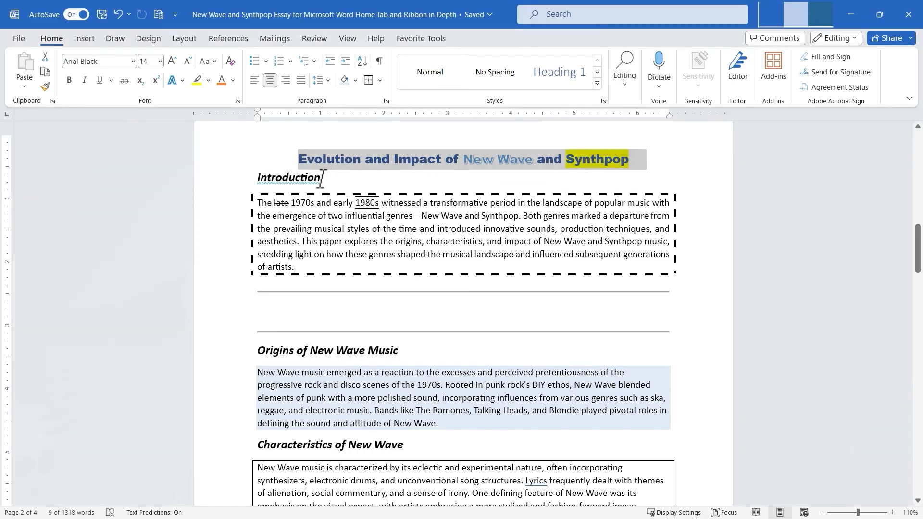
{"action": "left_click_drag", "start_coordinate": [322, 177], "coordinate": [258, 179]}
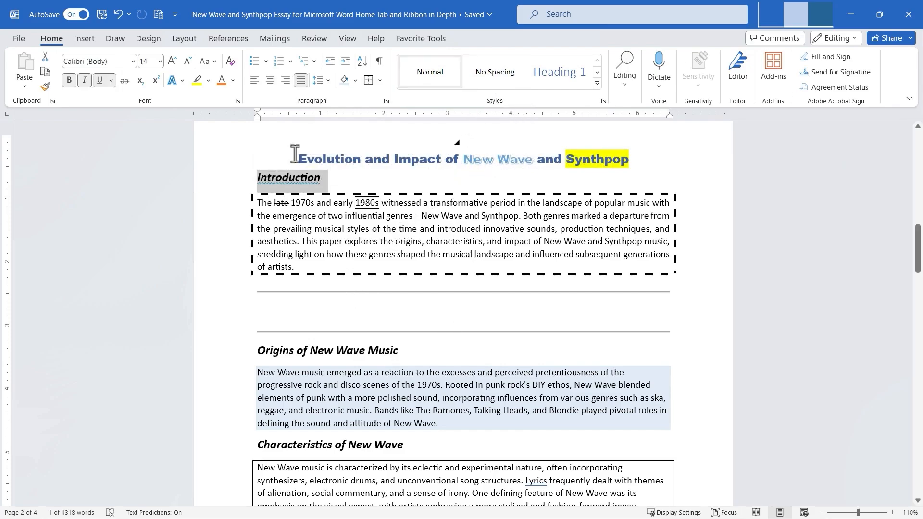
{"action": "left_click_drag", "start_coordinate": [300, 158], "coordinate": [635, 161]}
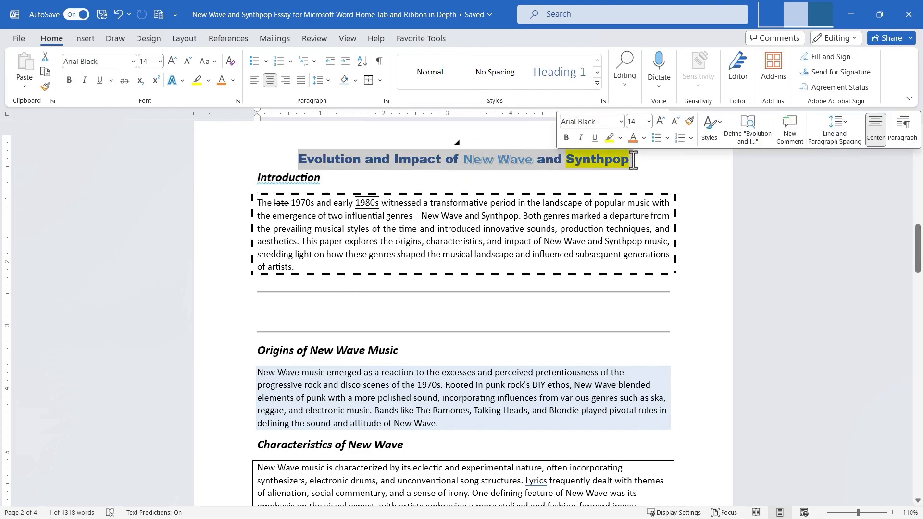
{"action": "left_click", "coordinate": [431, 79]}
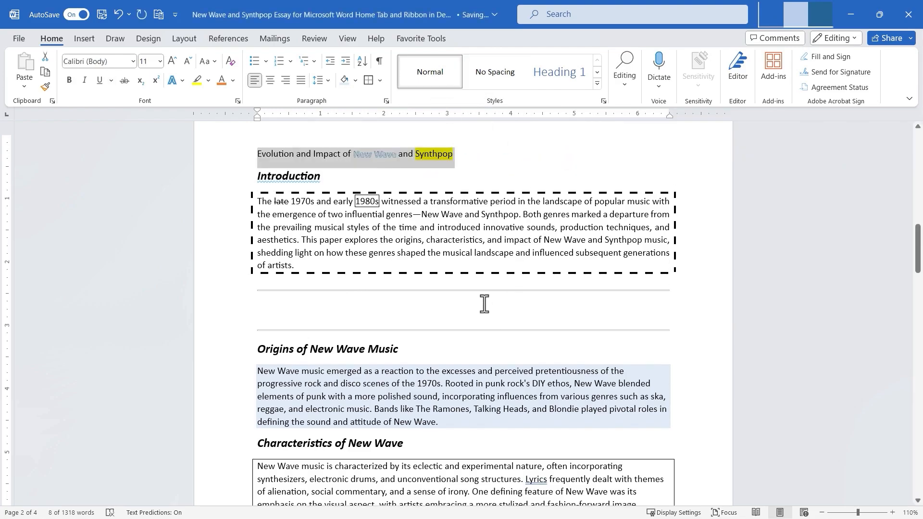
Select the title line and apply the Heading 1 style to it.
{"action": "left_click", "coordinate": [472, 153]}
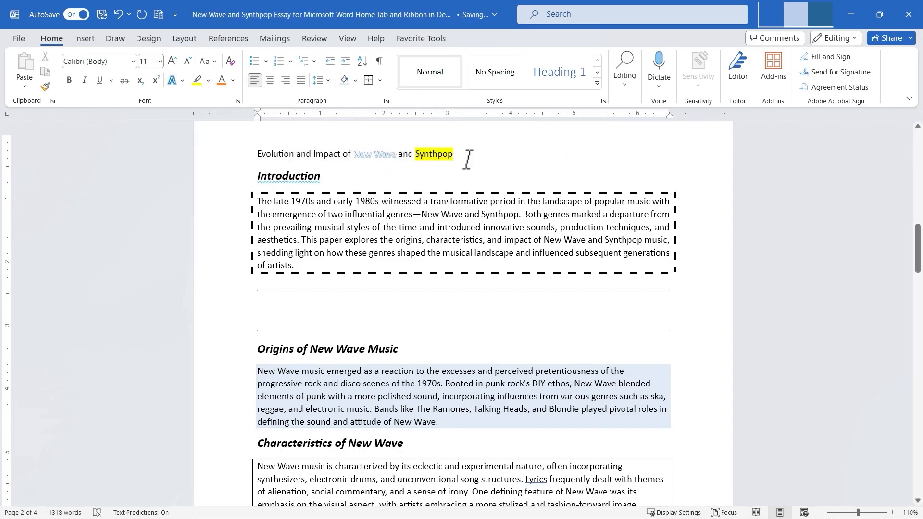
{"action": "left_click", "coordinate": [238, 153]}
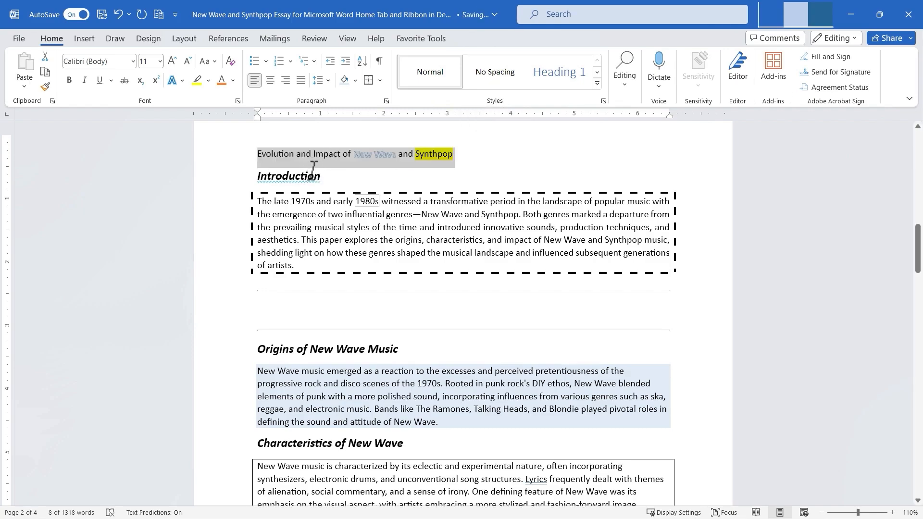
{"action": "left_click", "coordinate": [558, 76]}
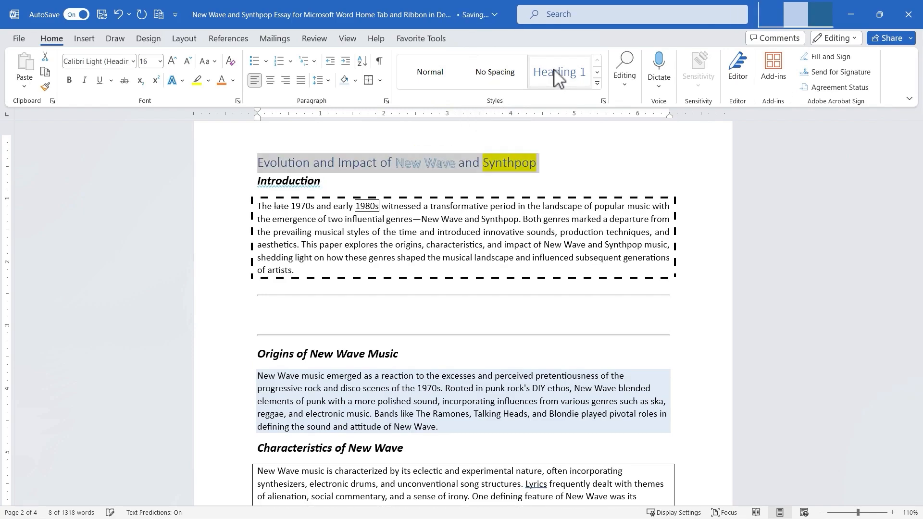
Start creating a new style from the title's formatting and base it on Heading 4.
{"action": "left_click", "coordinate": [597, 73]}
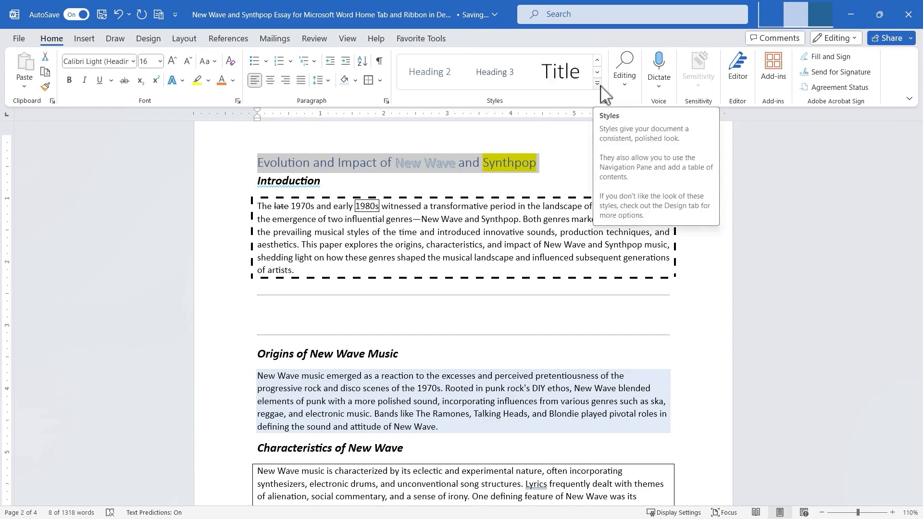
{"action": "left_click", "coordinate": [600, 84]}
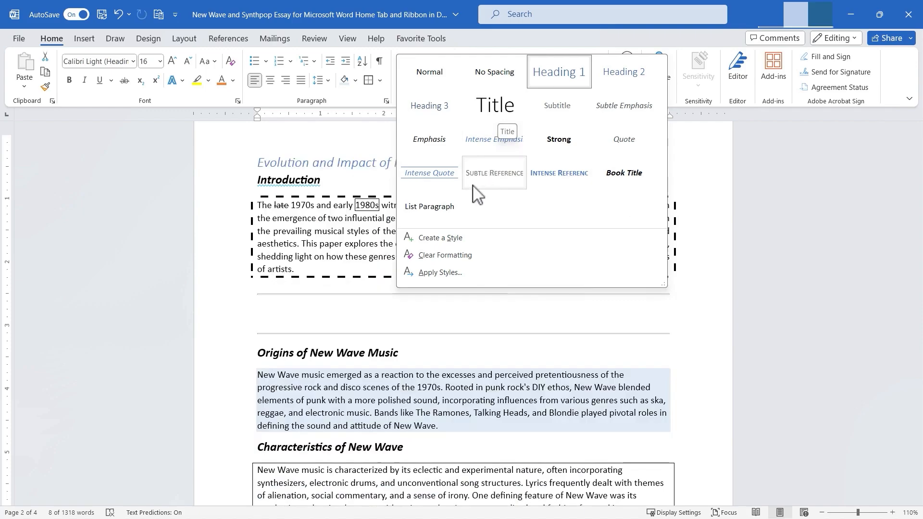
{"action": "left_click", "coordinate": [461, 240]}
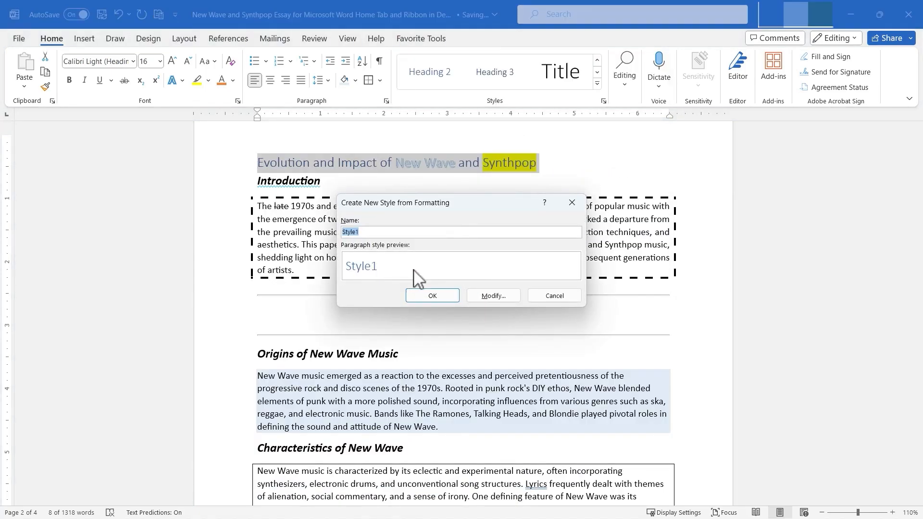
{"action": "left_click", "coordinate": [496, 295]}
{"action": "left_click", "coordinate": [482, 265]}
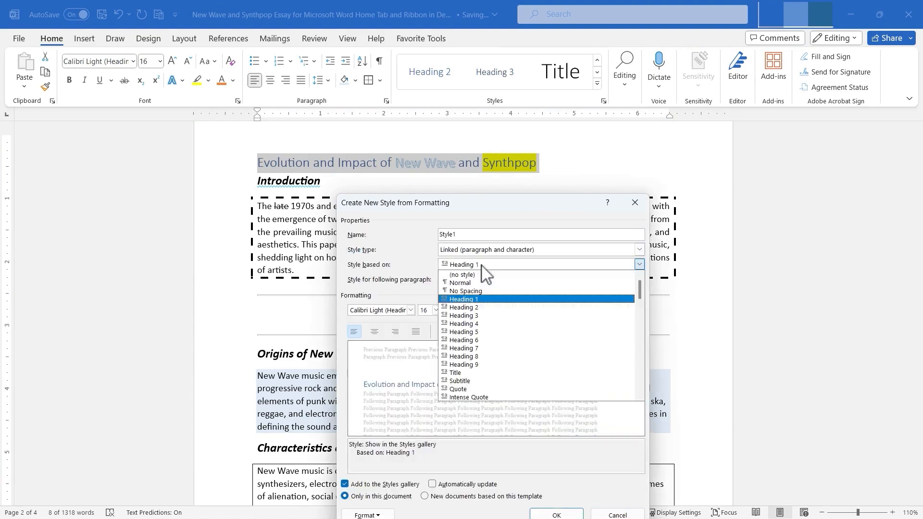
{"action": "left_click", "coordinate": [493, 327]}
Set the new style to 16 pt, bold, underlined, single-spaced and centered, and save it.
{"action": "left_click", "coordinate": [436, 310]}
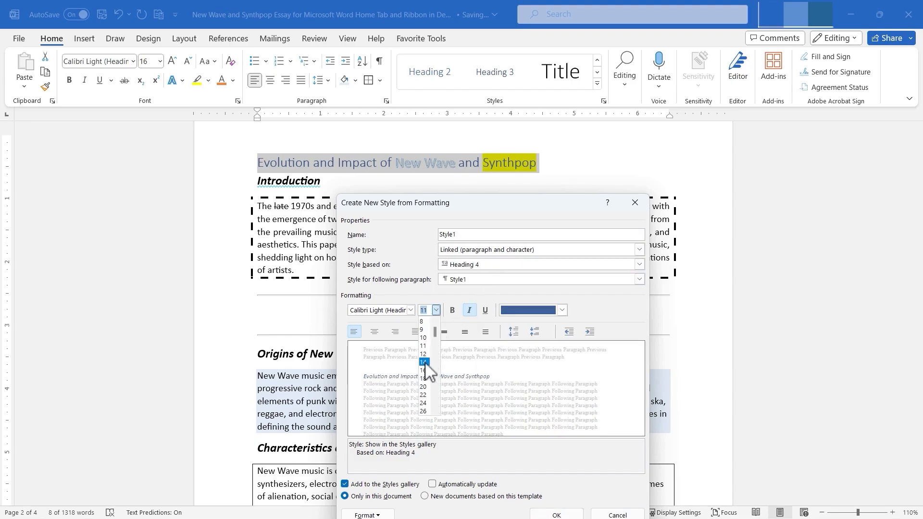
{"action": "left_click", "coordinate": [424, 370]}
{"action": "left_click", "coordinate": [452, 311]}
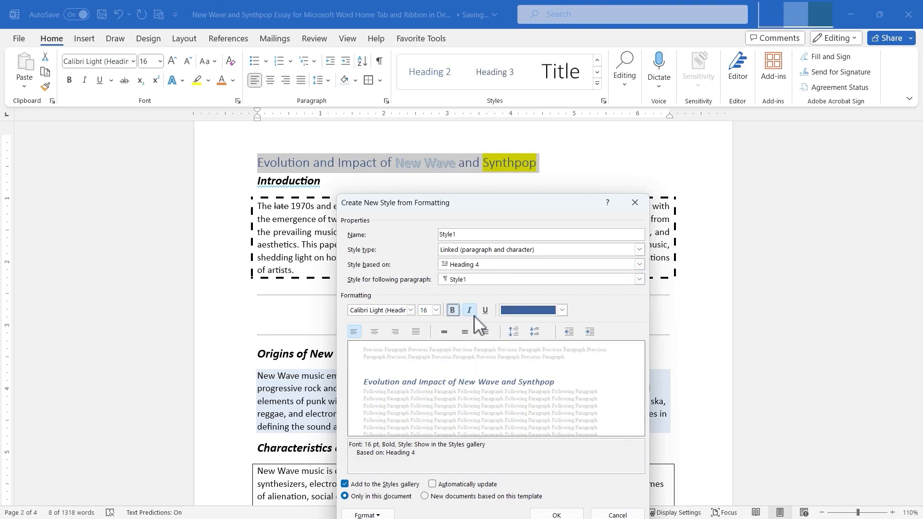
{"action": "left_click", "coordinate": [485, 311]}
{"action": "left_click", "coordinate": [444, 332]}
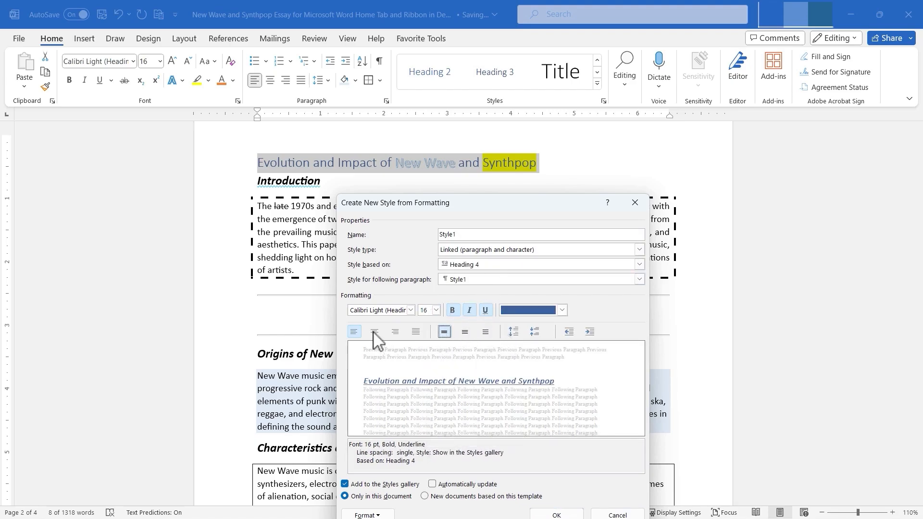
{"action": "left_click", "coordinate": [374, 332]}
{"action": "left_click", "coordinate": [554, 513]}
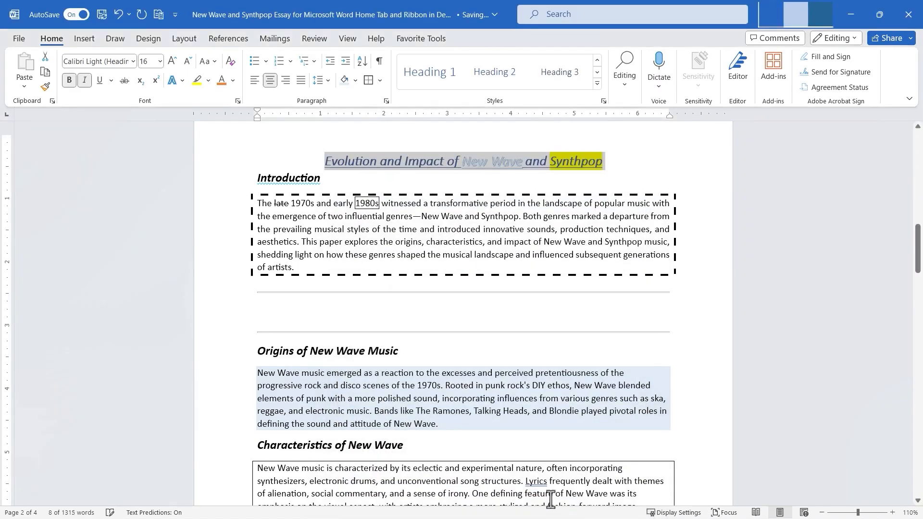
Try applying Style1 to the Origins of New Wave Music heading, then undo it.
{"action": "left_click", "coordinate": [597, 85]}
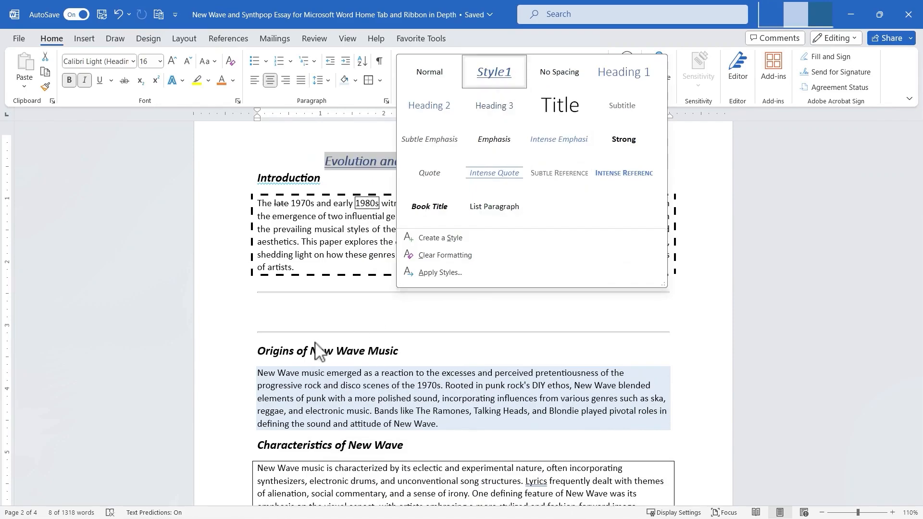
{"action": "left_click", "coordinate": [281, 352]}
{"action": "triple_click", "coordinate": [264, 351]}
{"action": "left_click", "coordinate": [597, 84]}
{"action": "left_click", "coordinate": [500, 77]}
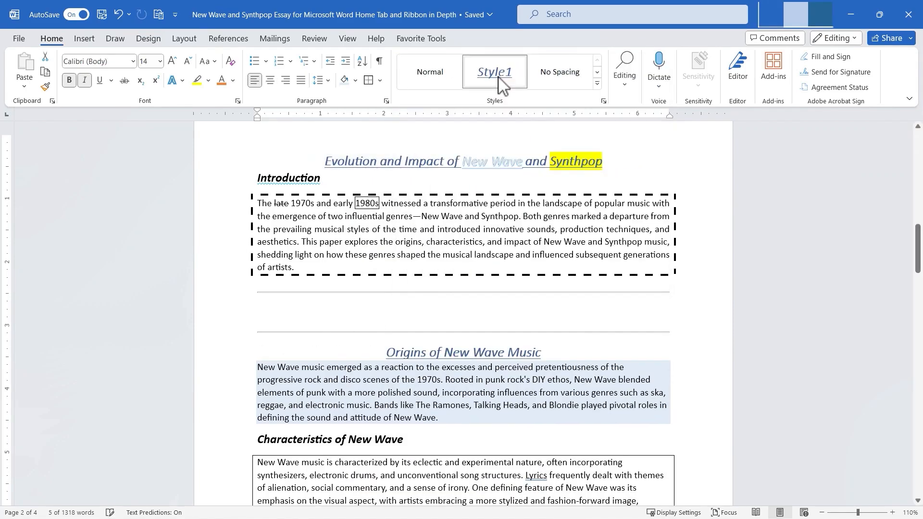
{"action": "key", "text": "ctrl+z"}
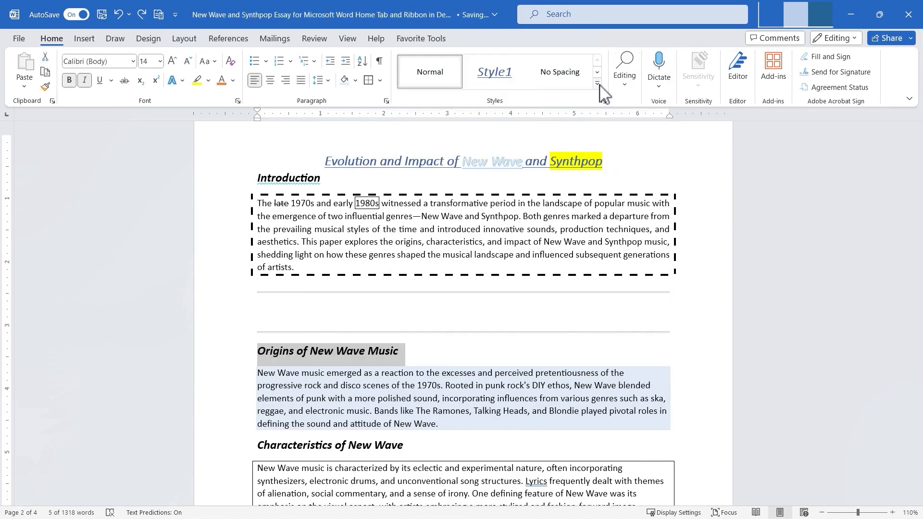
{"action": "left_click", "coordinate": [597, 84]}
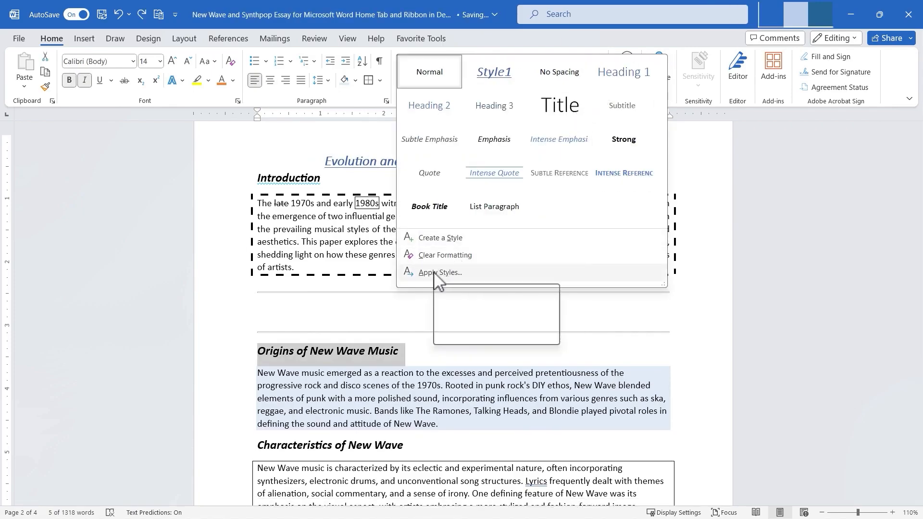
{"action": "key", "text": "Escape"}
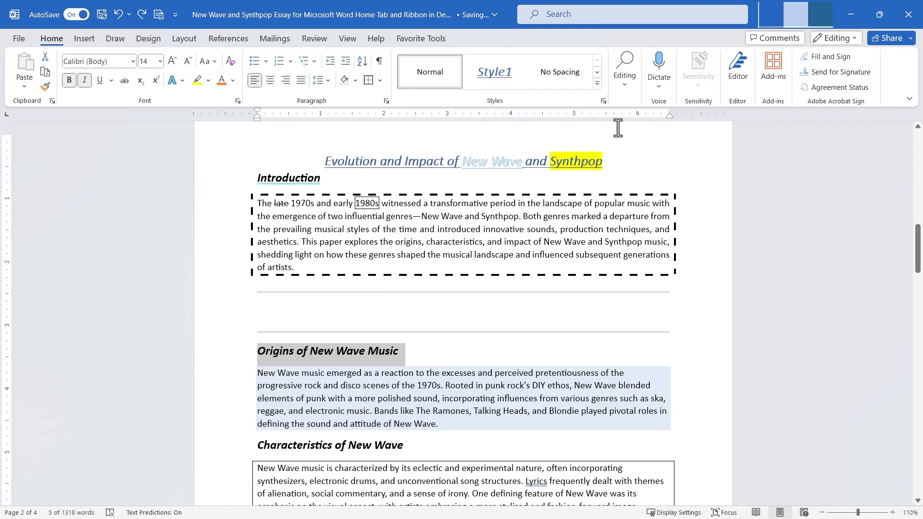
Update the Heading 1 style to match the selected text and close the Styles pane.
{"action": "left_click", "coordinate": [603, 102]}
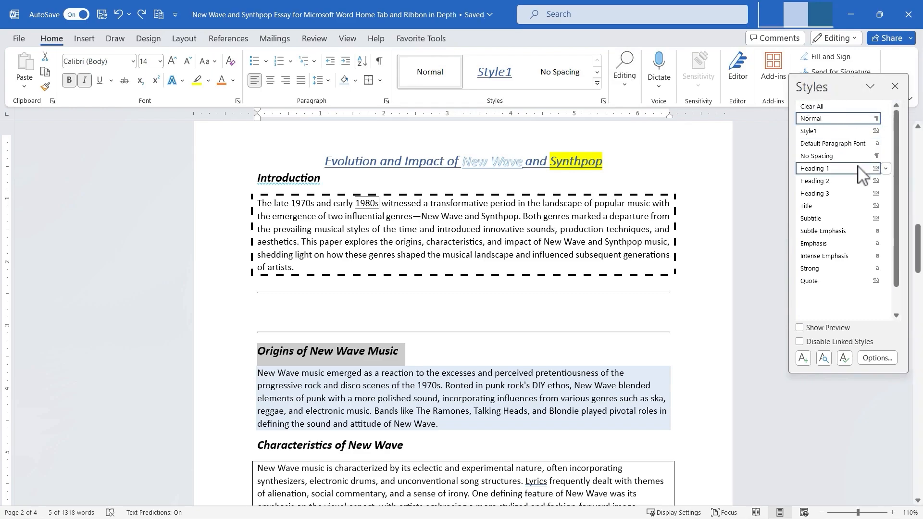
{"action": "left_click", "coordinate": [886, 169]}
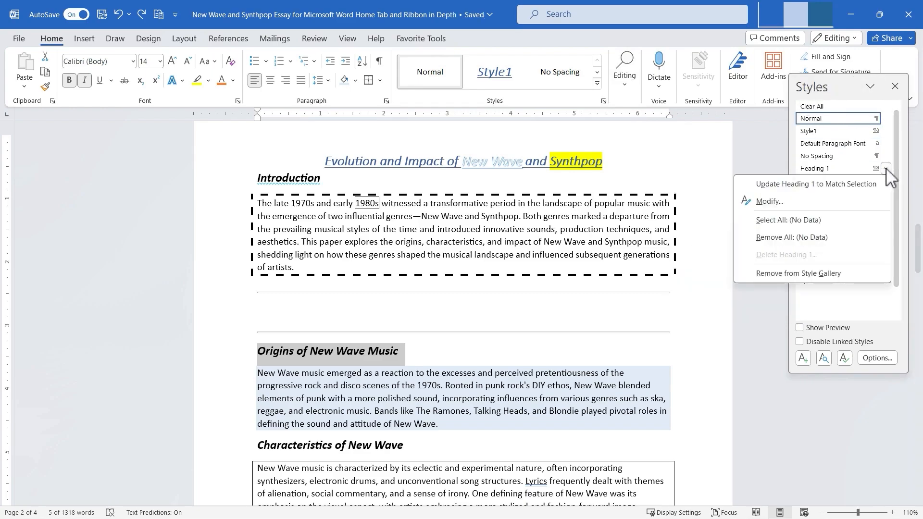
{"action": "left_click", "coordinate": [865, 182]}
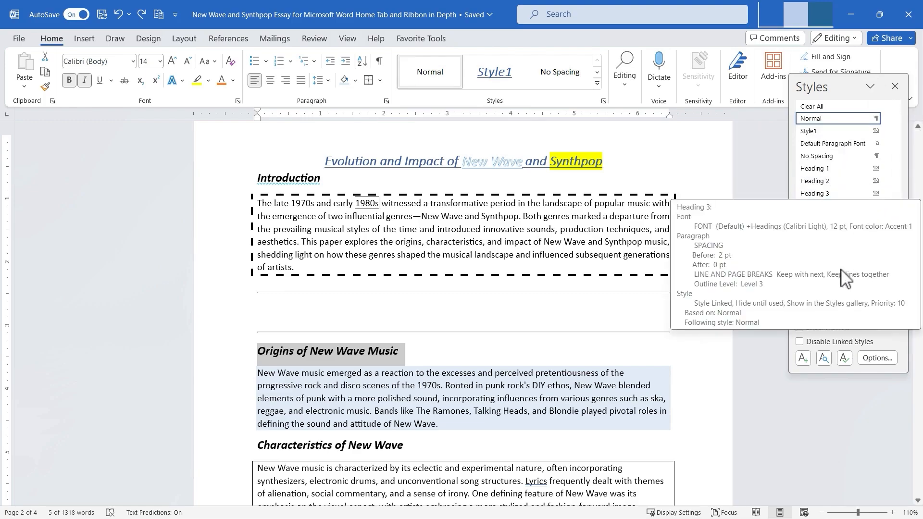
{"action": "left_click", "coordinate": [896, 86]}
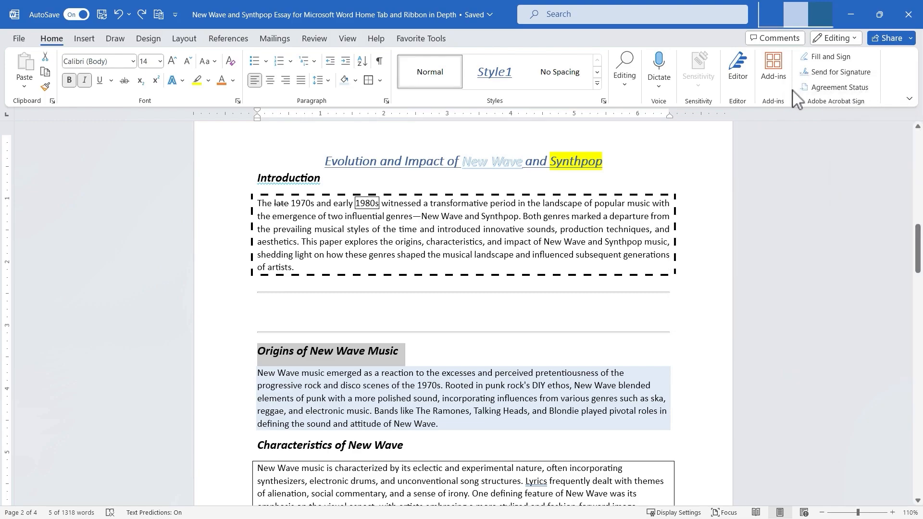
Search the document for Synthpop in the Navigation pane.
{"action": "left_click", "coordinate": [627, 82]}
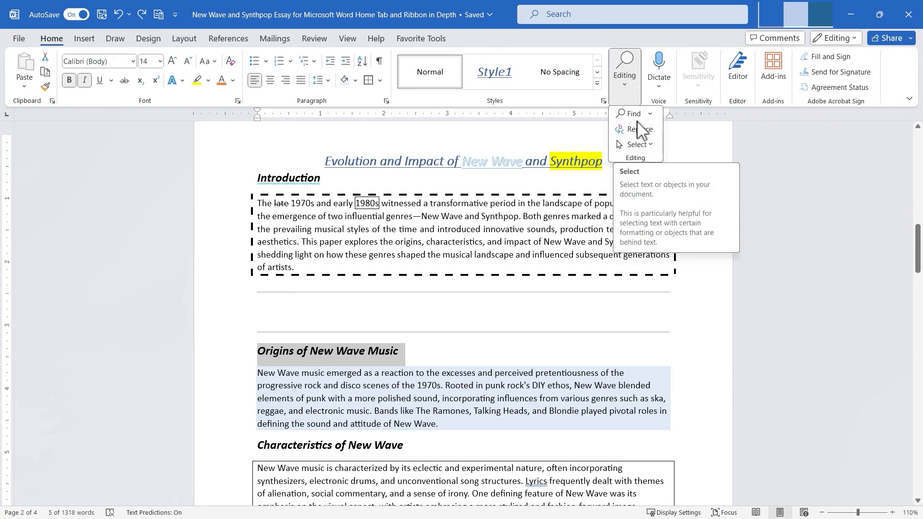
{"action": "left_click", "coordinate": [649, 146]}
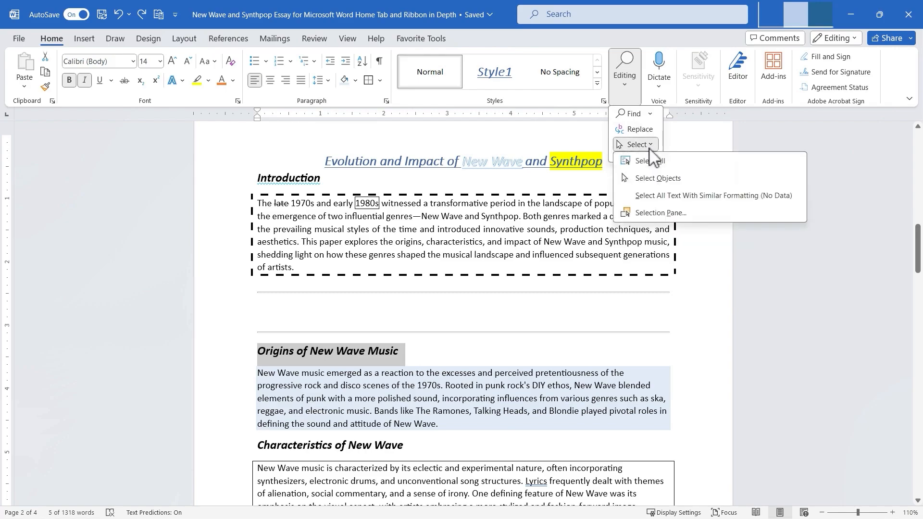
{"action": "left_click", "coordinate": [634, 114]}
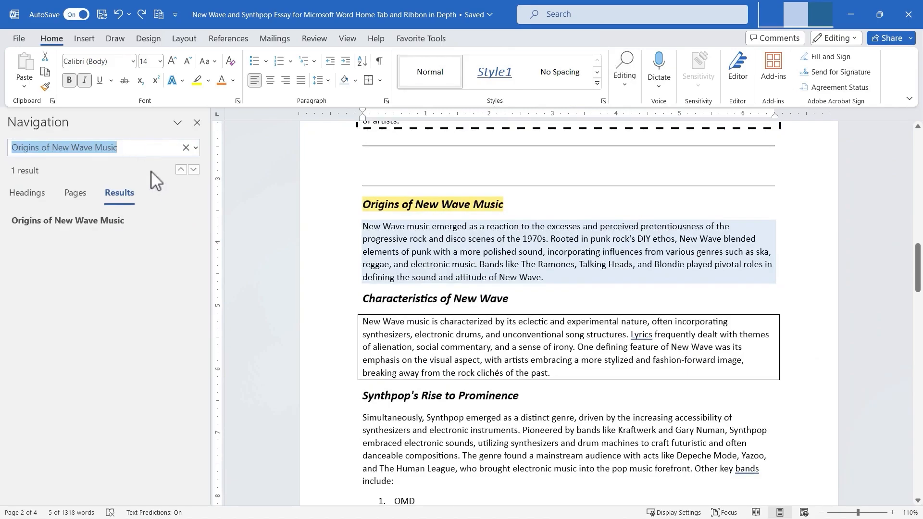
{"action": "type", "text": "Synthpop"}
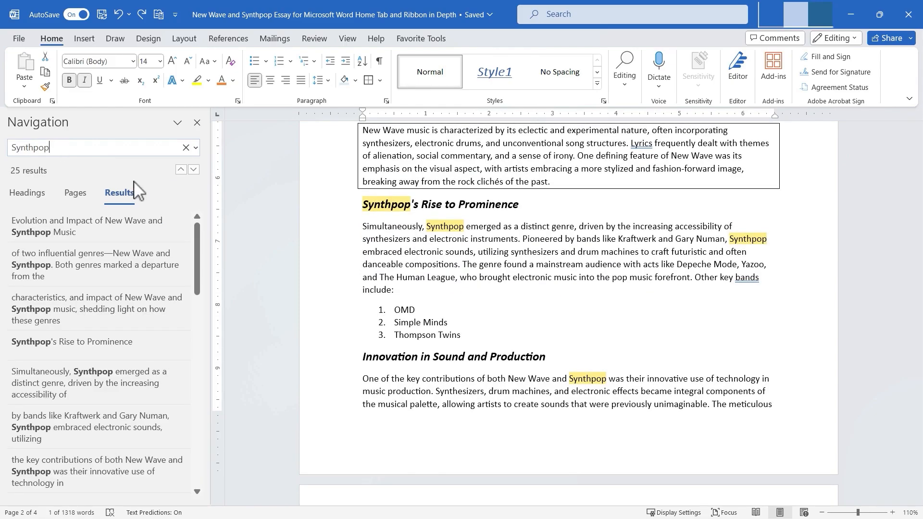
{"action": "scroll", "coordinate": [138, 317], "scroll_direction": "down", "scroll_amount": 12}
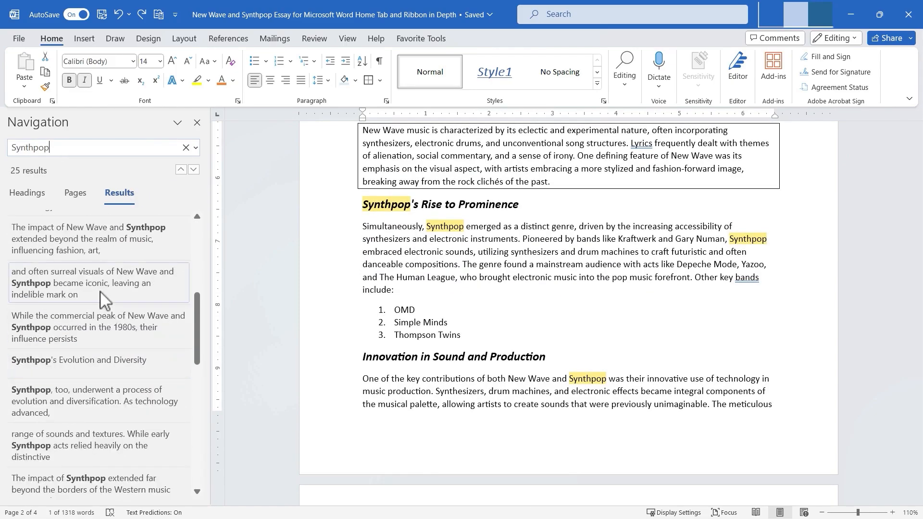
Jump between several Synthpop search results, return to the document's start and close the Navigation pane.
{"action": "left_click", "coordinate": [58, 332]}
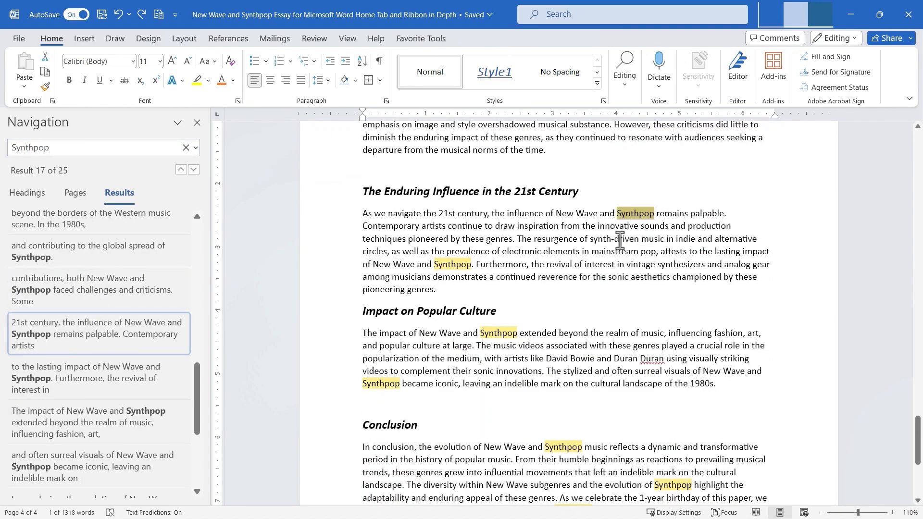
{"action": "scroll", "coordinate": [68, 283], "scroll_direction": "up", "scroll_amount": 2}
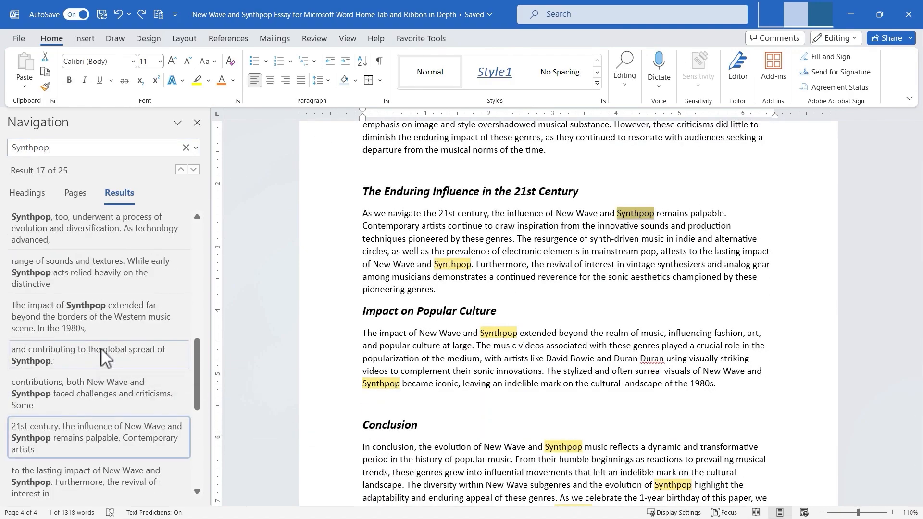
{"action": "left_click", "coordinate": [44, 267]}
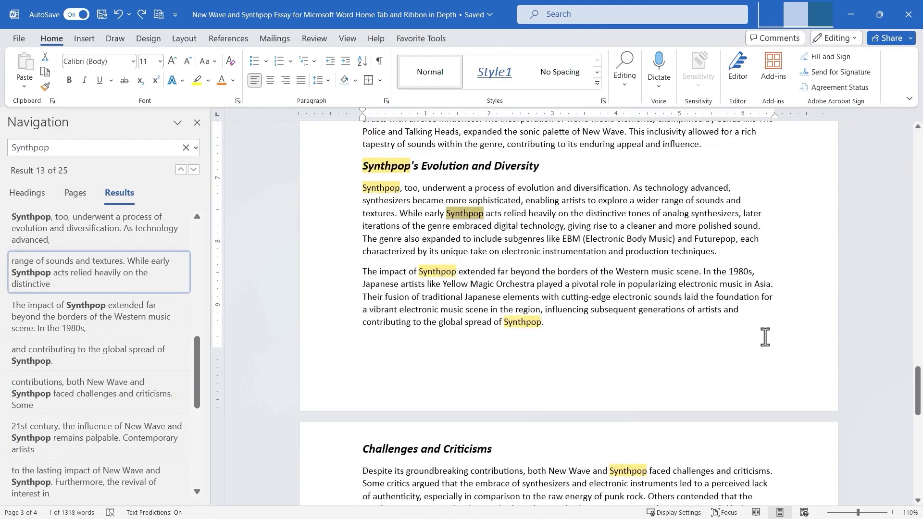
{"action": "left_click_drag", "start_coordinate": [918, 380], "coordinate": [909, 259]}
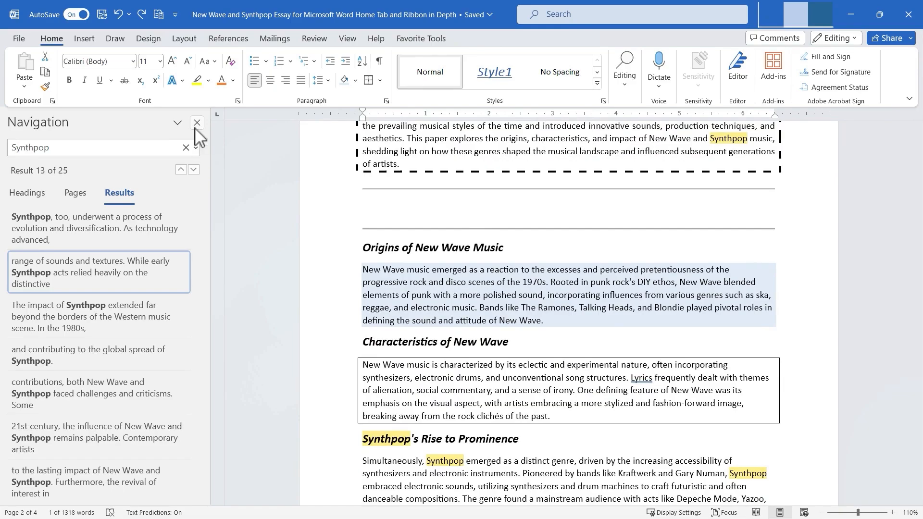
{"action": "left_click", "coordinate": [196, 126]}
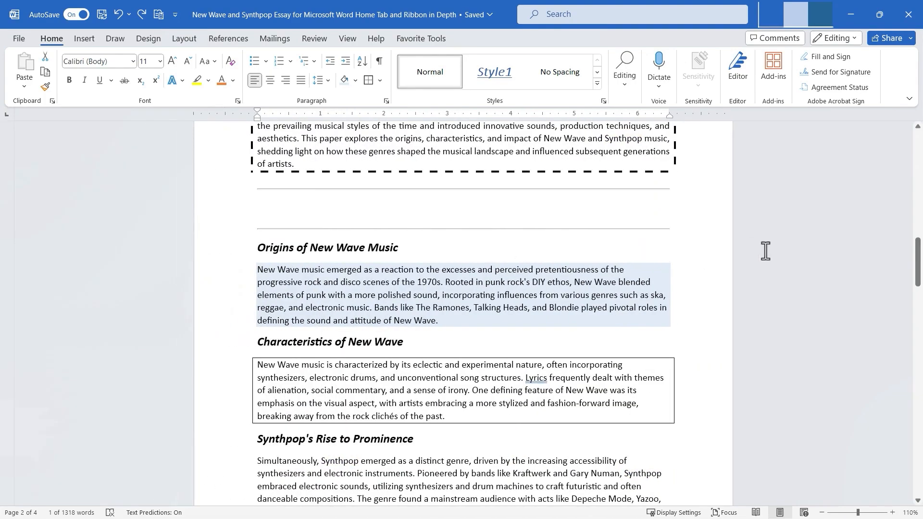
Replace every occurrence of Synthpop with Synth-pop throughout the document.
{"action": "left_click", "coordinate": [625, 70]}
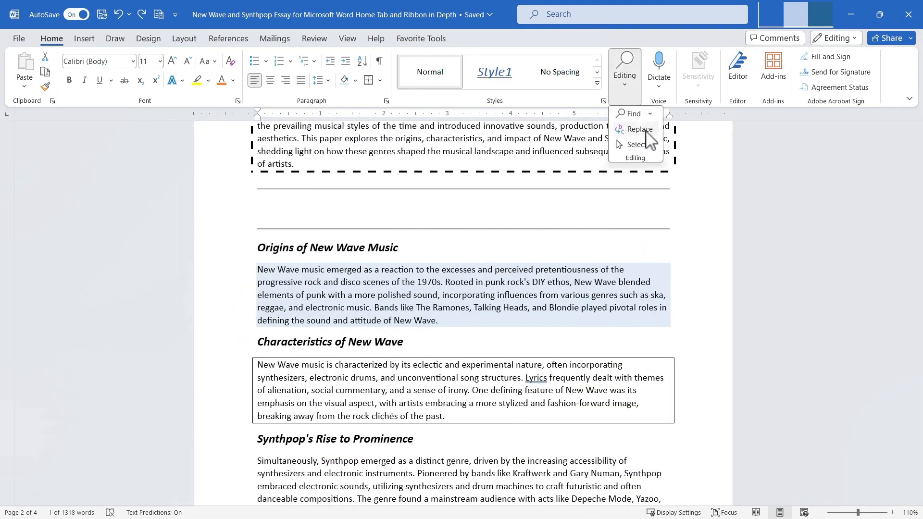
{"action": "left_click", "coordinate": [635, 129]}
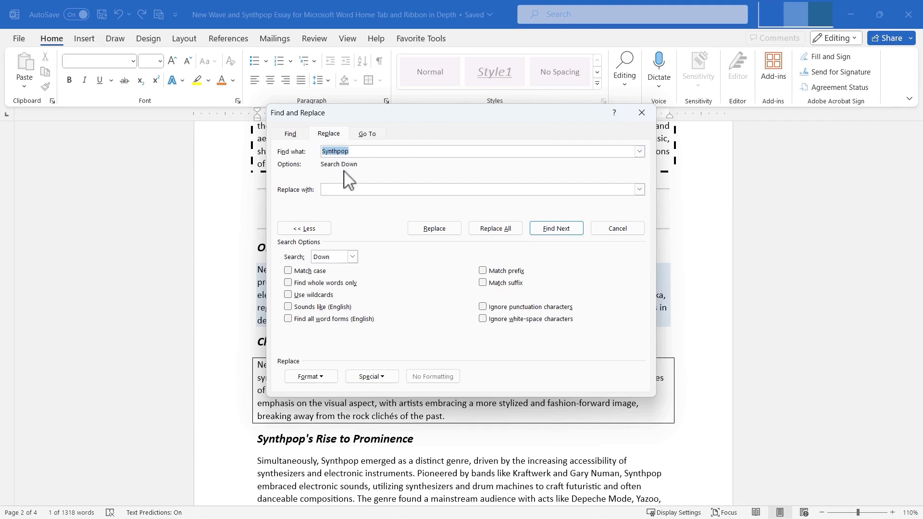
{"action": "left_click", "coordinate": [337, 191]}
{"action": "type", "text": "Synth-pop"}
{"action": "left_click", "coordinate": [434, 228]}
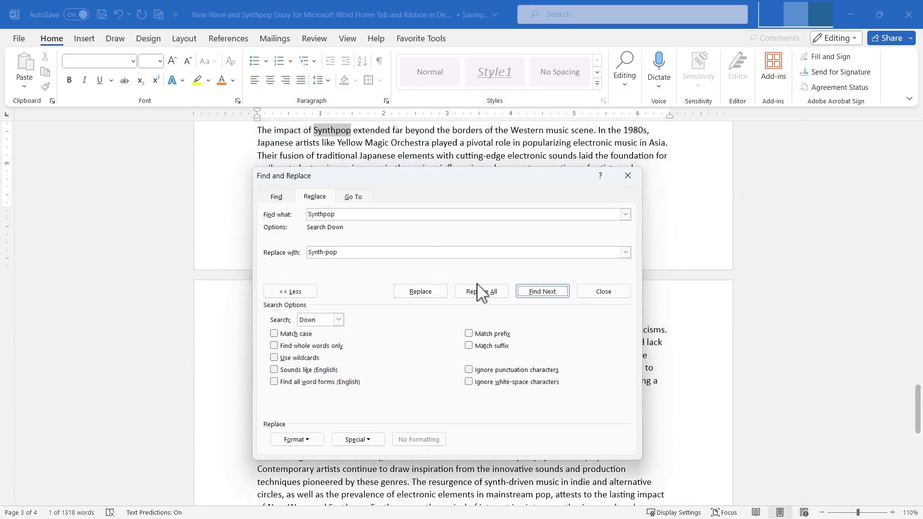
{"action": "left_click", "coordinate": [428, 293]}
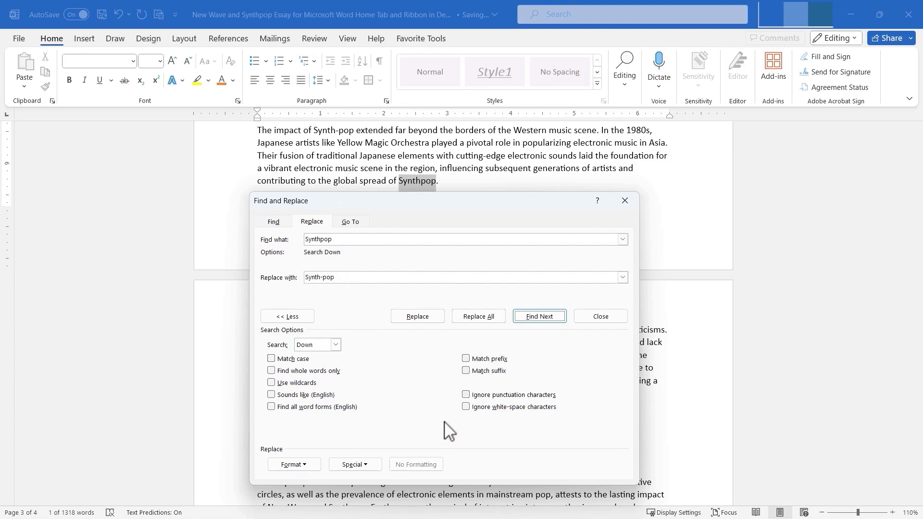
{"action": "left_click", "coordinate": [478, 317]}
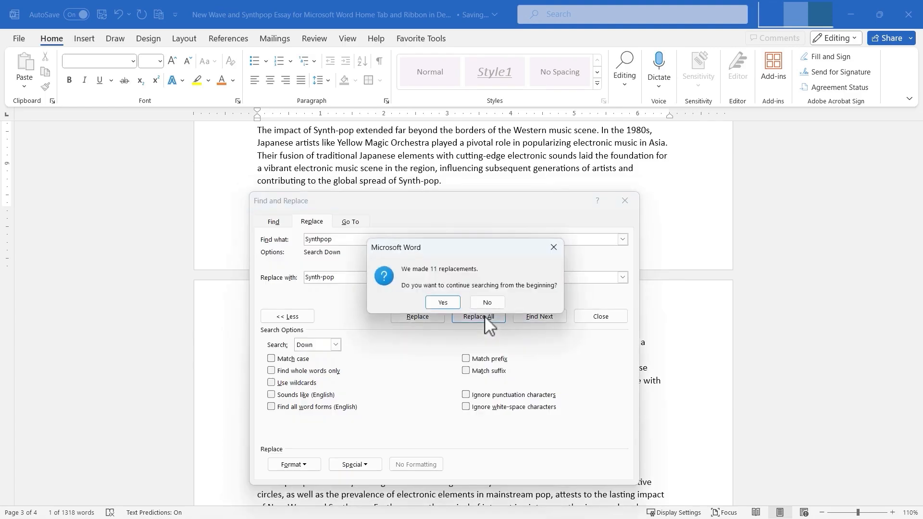
{"action": "left_click", "coordinate": [443, 303]}
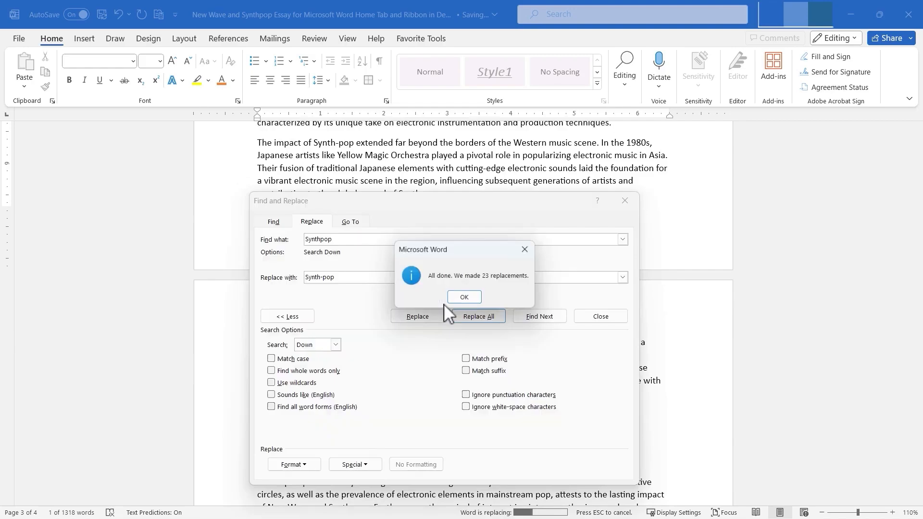
{"action": "left_click", "coordinate": [473, 298]}
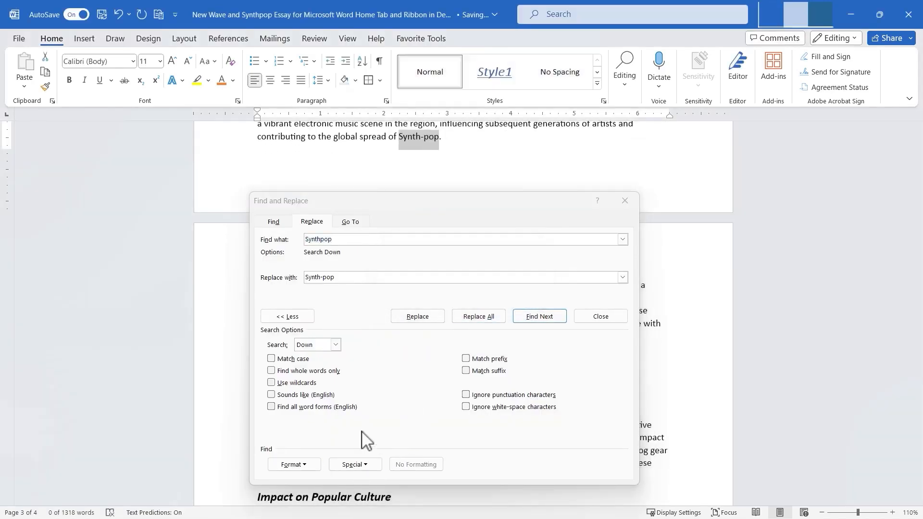
Use Go To to jump to page 3 of the document.
{"action": "left_click", "coordinate": [372, 224]}
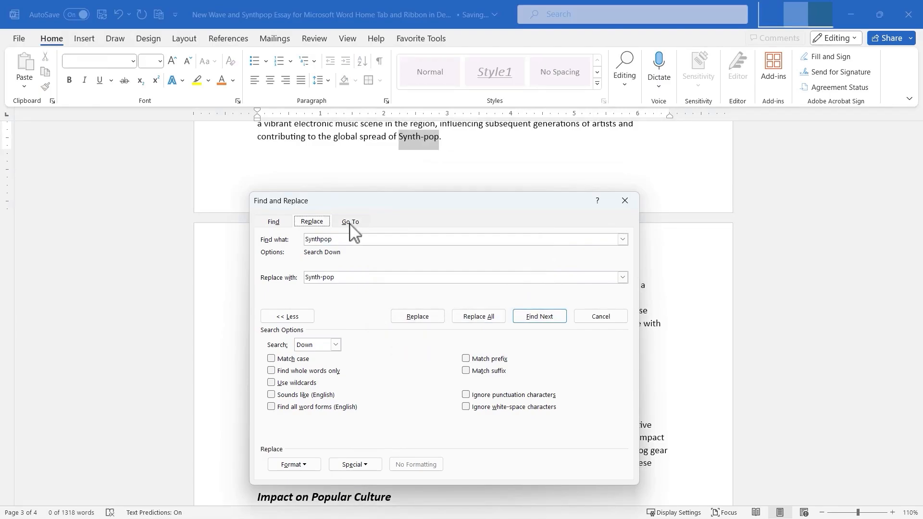
{"action": "left_click", "coordinate": [351, 222]}
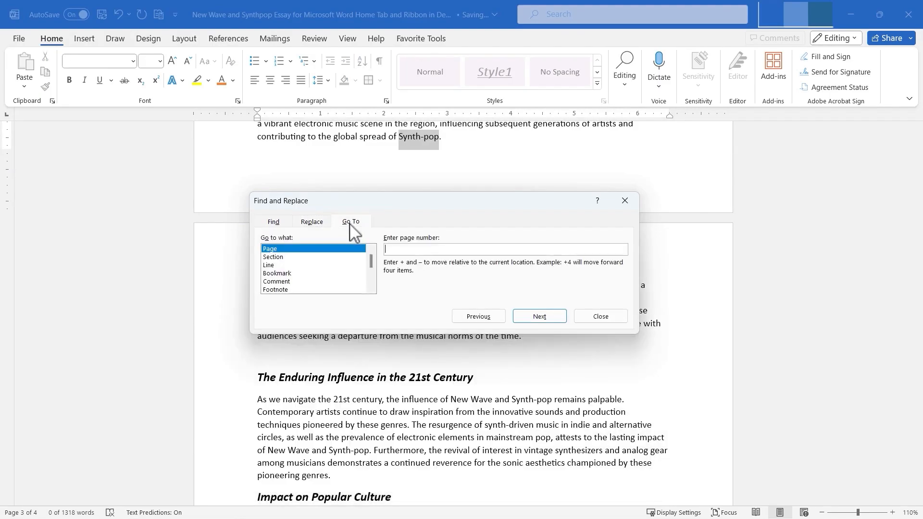
{"action": "left_click", "coordinate": [279, 259]}
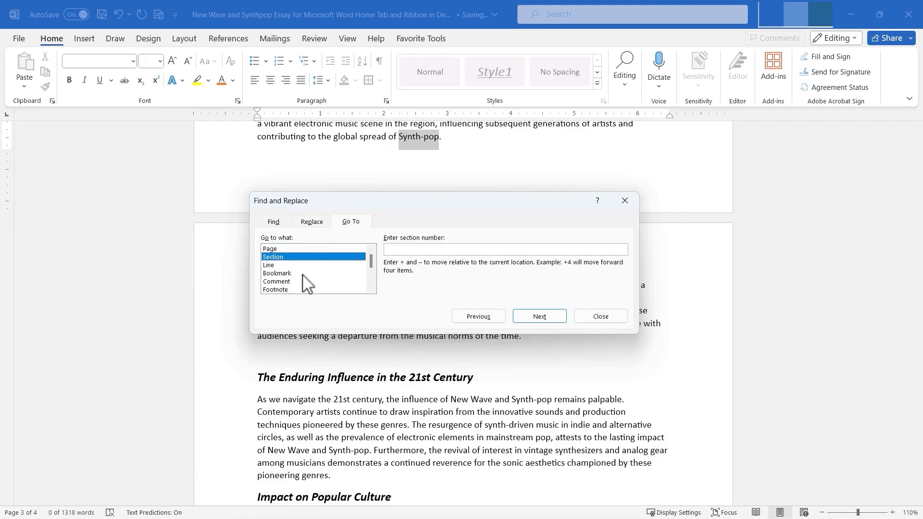
{"action": "left_click", "coordinate": [285, 249]}
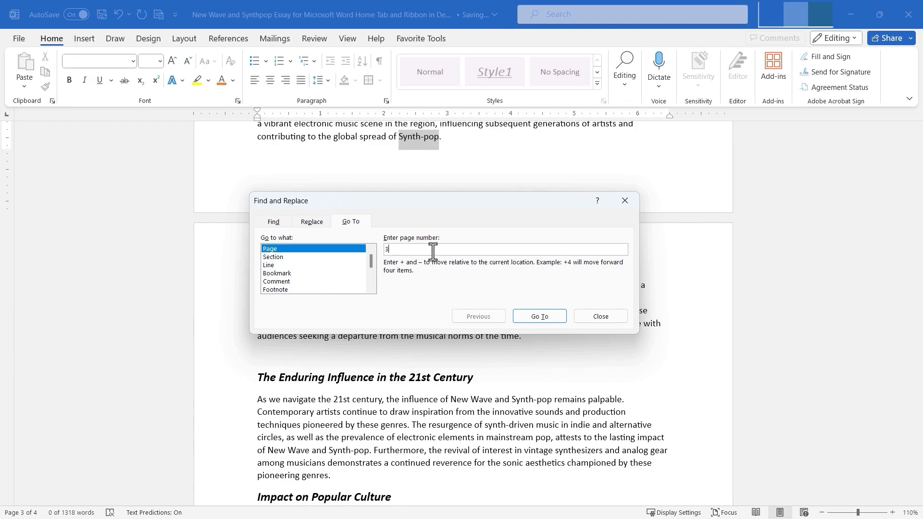
{"action": "type", "text": "3"}
{"action": "left_click", "coordinate": [549, 319]}
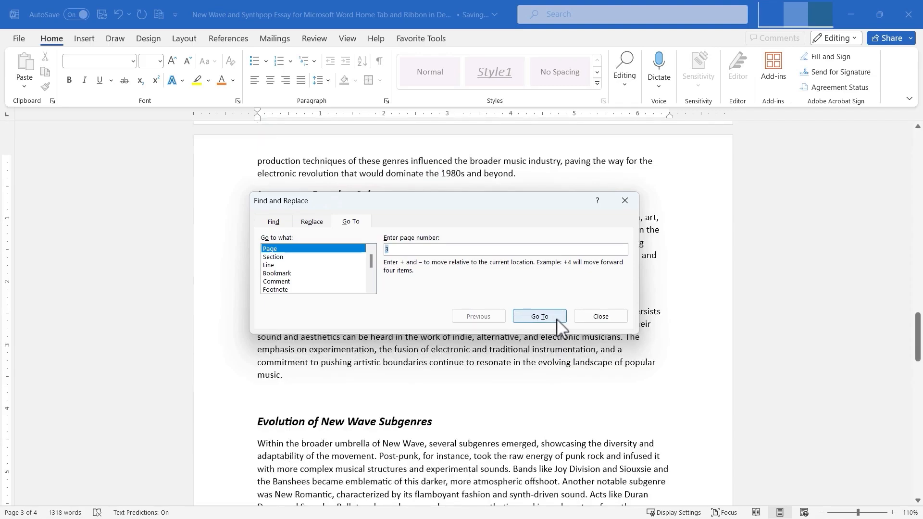
Go to page 2, then back to page 3, and close the Find and Replace dialog.
{"action": "type", "text": "2"}
{"action": "left_click", "coordinate": [557, 317]}
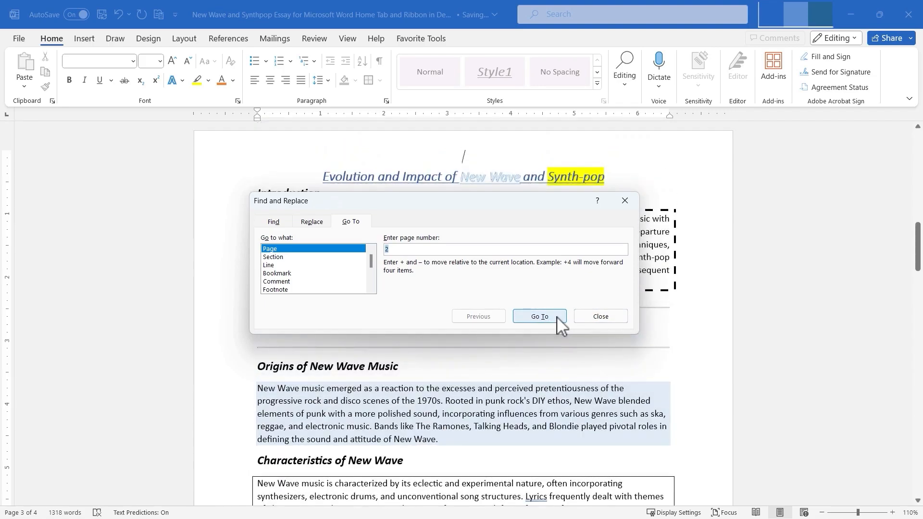
{"action": "type", "text": "3"}
{"action": "left_click", "coordinate": [551, 316]}
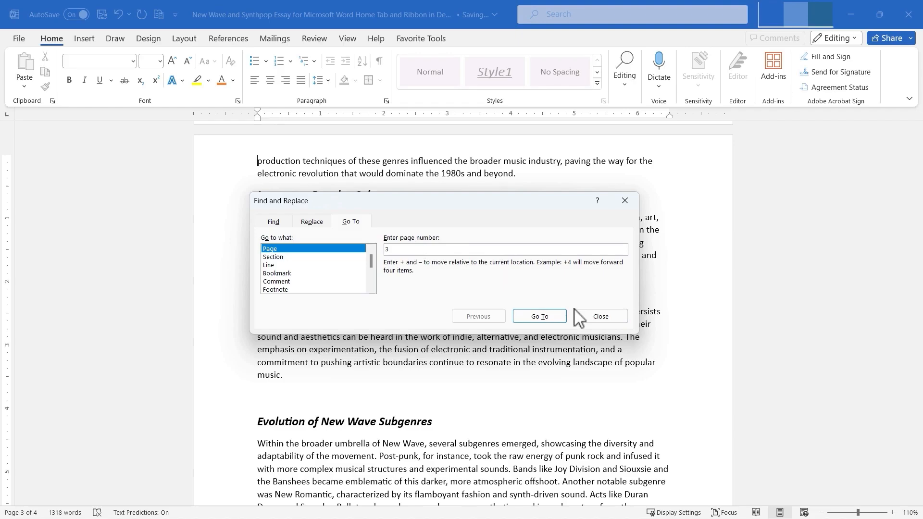
{"action": "left_click", "coordinate": [601, 318]}
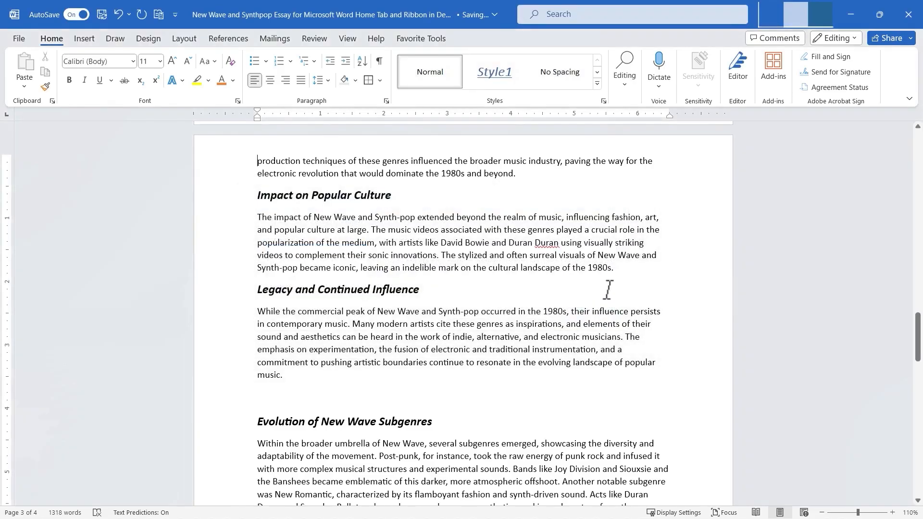
Select all of the document's text with Select All, deselect it, then select everything again with the keyboard and deselect.
{"action": "left_click", "coordinate": [627, 91]}
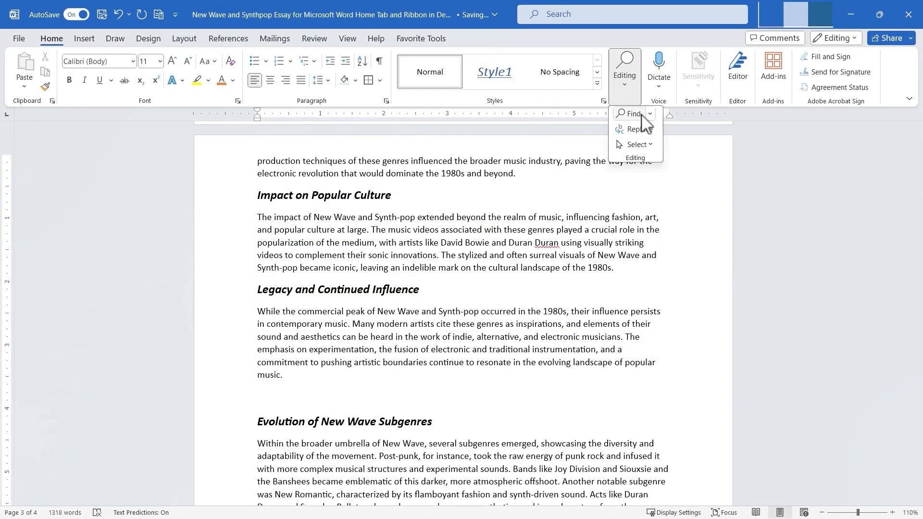
{"action": "left_click", "coordinate": [637, 145]}
{"action": "left_click", "coordinate": [650, 161]}
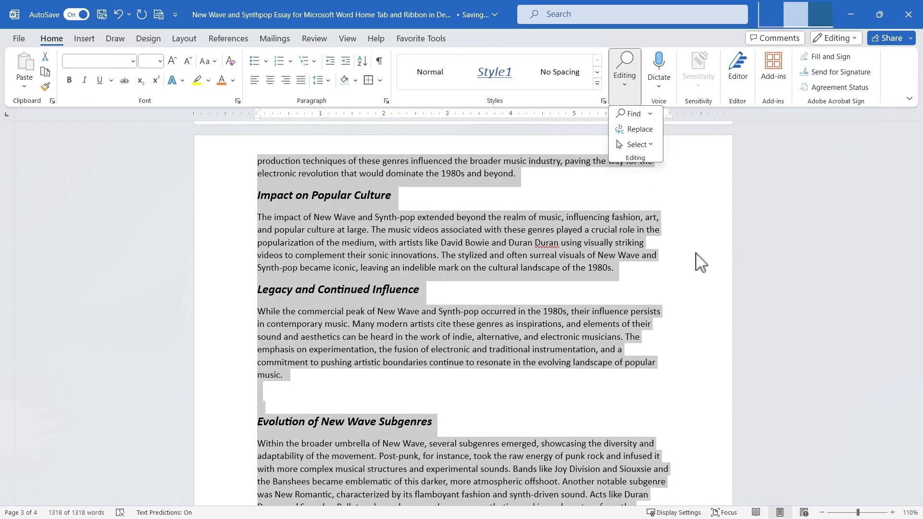
{"action": "left_click", "coordinate": [656, 282]}
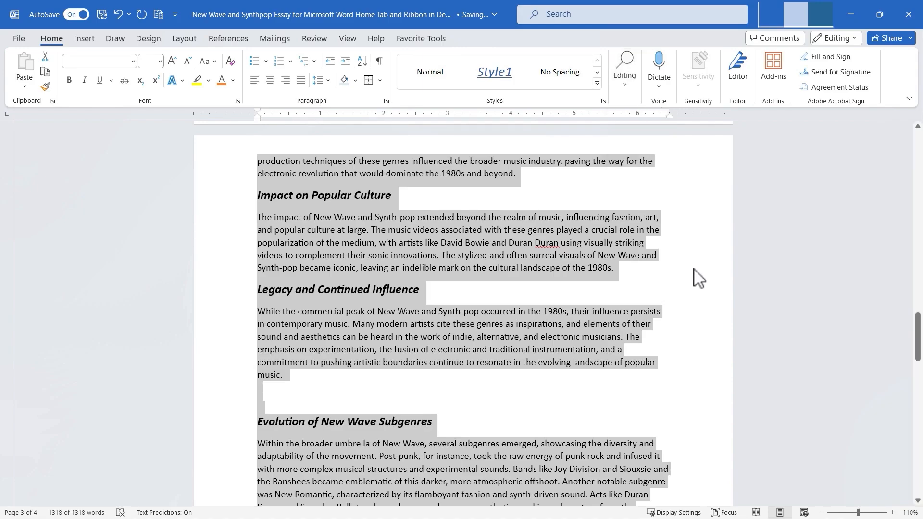
{"action": "left_click", "coordinate": [678, 293]}
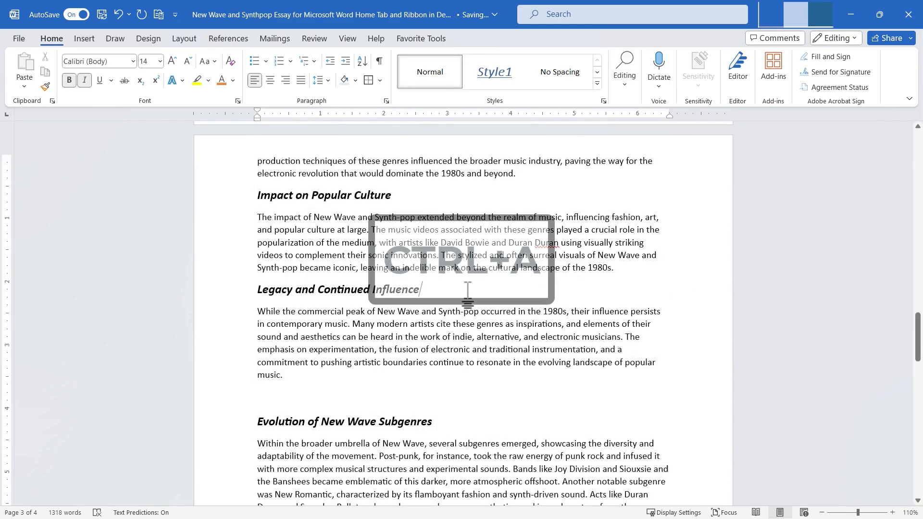
{"action": "key", "text": "ctrl+a"}
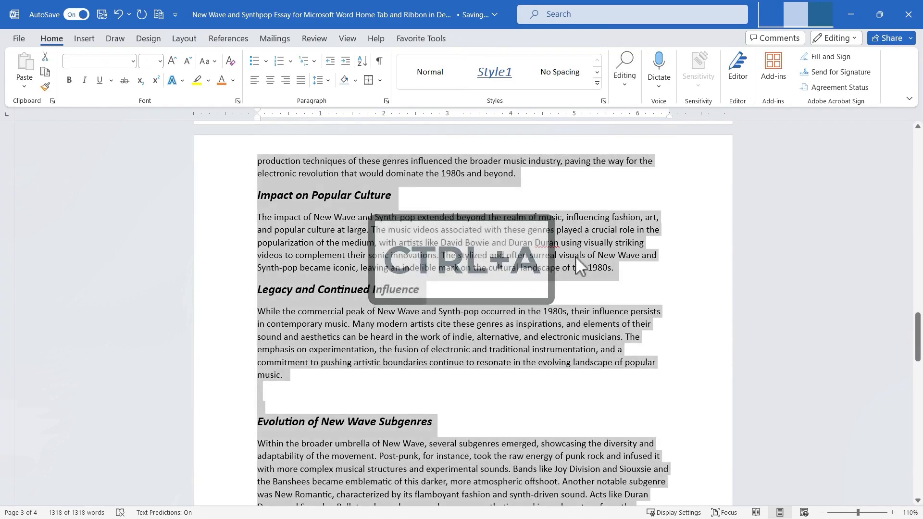
{"action": "left_click", "coordinate": [685, 196]}
Switch on Select Objects mode, then return to normal text editing inside the band list.
{"action": "left_click", "coordinate": [626, 87]}
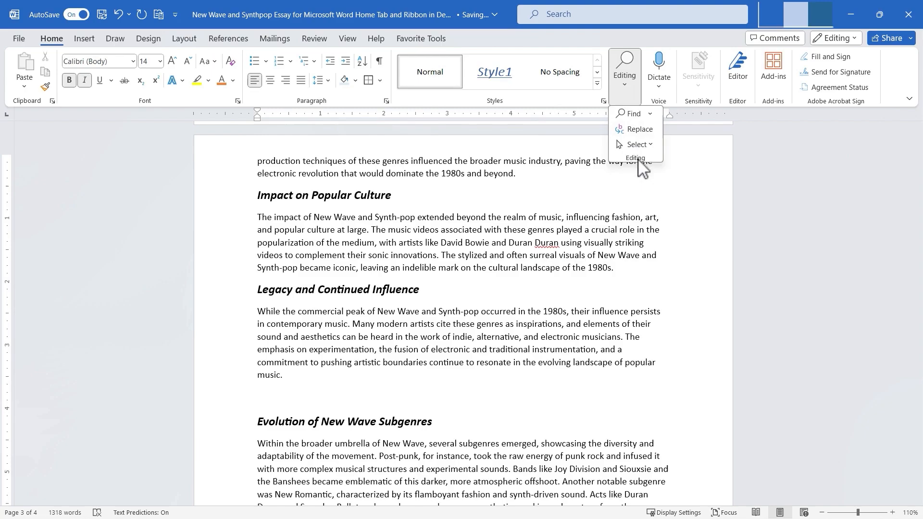
{"action": "left_click", "coordinate": [638, 144]}
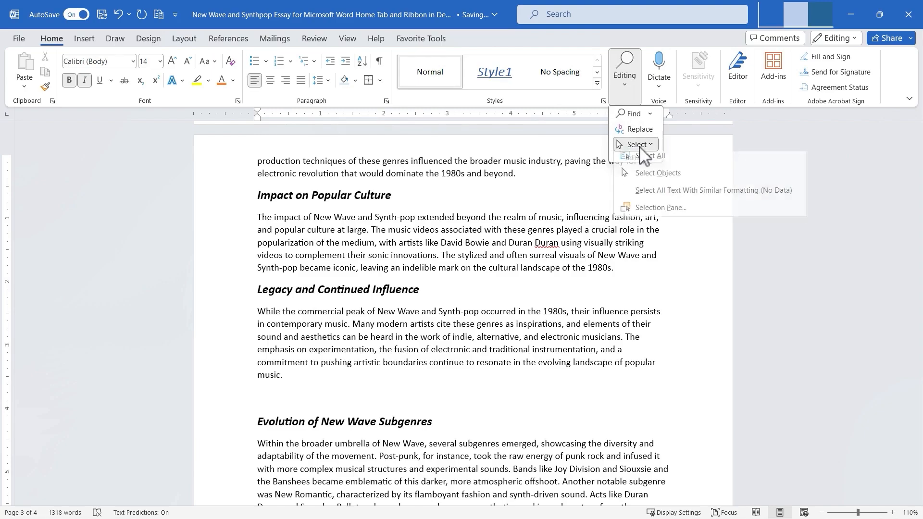
{"action": "left_click", "coordinate": [657, 182]}
{"action": "scroll", "coordinate": [690, 221], "scroll_direction": "up", "scroll_amount": 6}
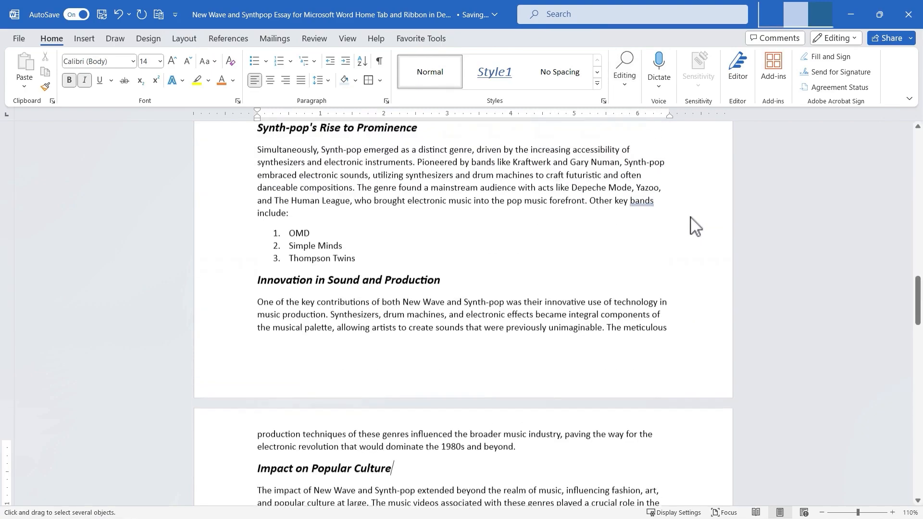
{"action": "left_click", "coordinate": [624, 69]}
{"action": "left_click", "coordinate": [636, 145]}
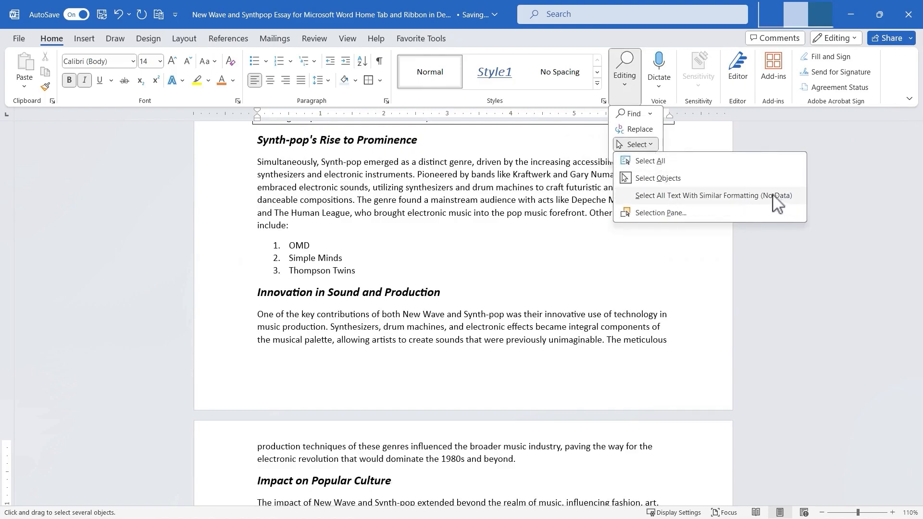
{"action": "left_click", "coordinate": [332, 246]}
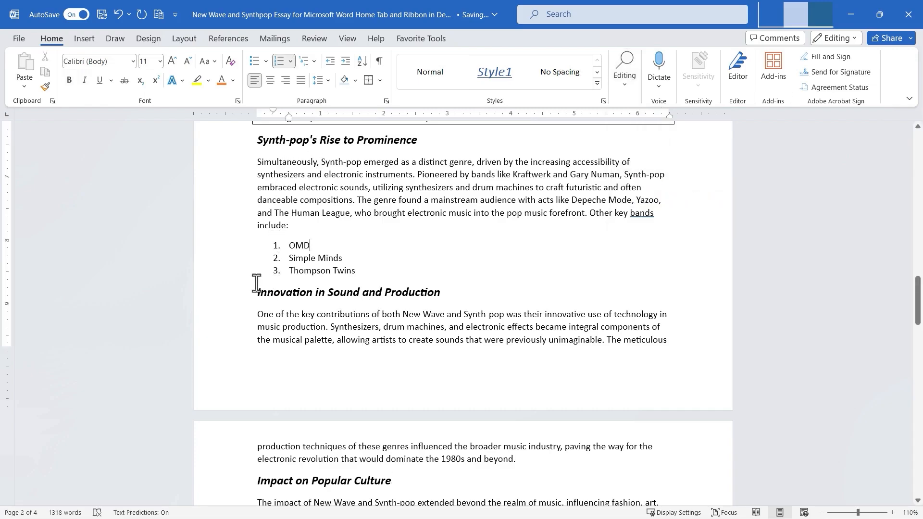
Select the Innovation in Sound and Production heading and select all text with similar formatting across the document.
{"action": "left_click_drag", "start_coordinate": [258, 291], "coordinate": [419, 295]}
{"action": "left_click", "coordinate": [628, 91]}
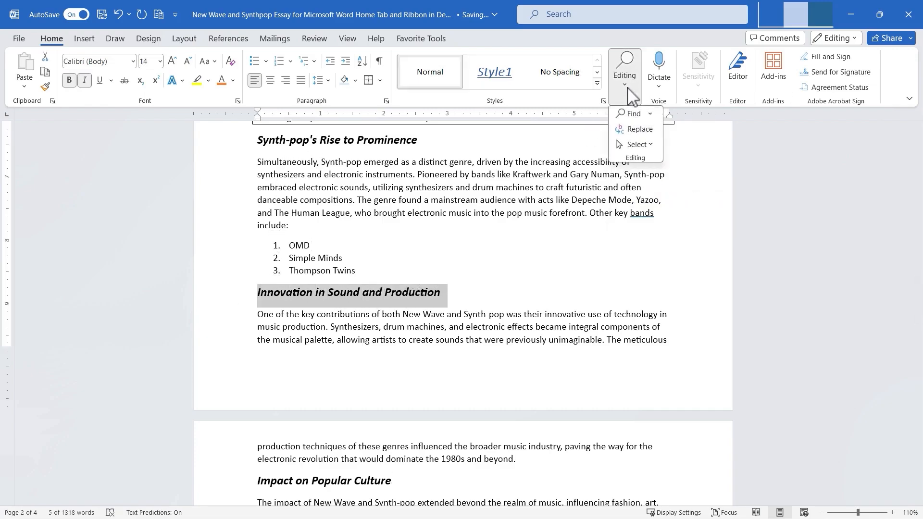
{"action": "left_click", "coordinate": [646, 145]}
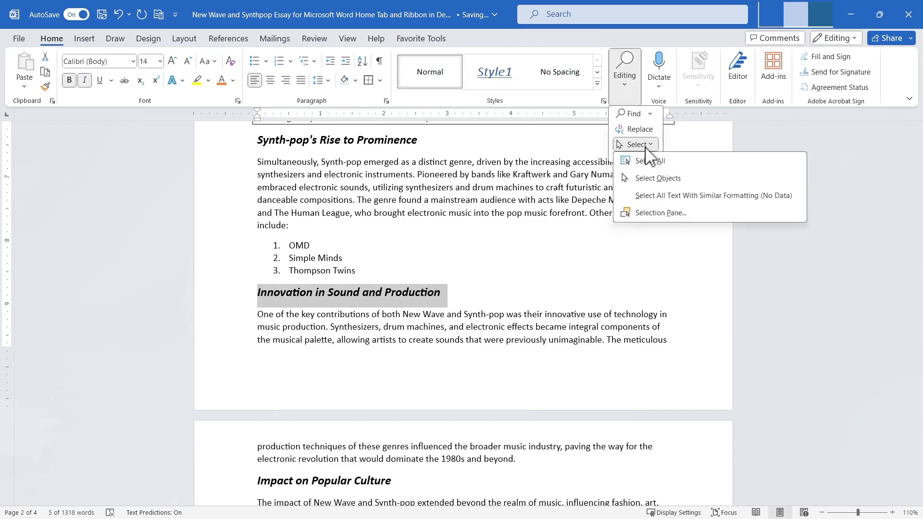
{"action": "left_click", "coordinate": [698, 198]}
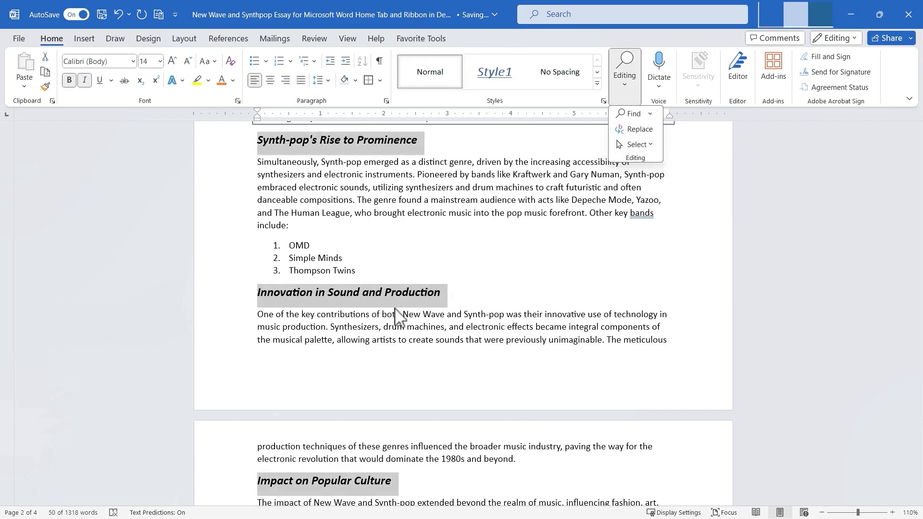
{"action": "scroll", "coordinate": [384, 303], "scroll_direction": "up", "scroll_amount": 12}
{"action": "scroll", "coordinate": [383, 309], "scroll_direction": "down", "scroll_amount": 7}
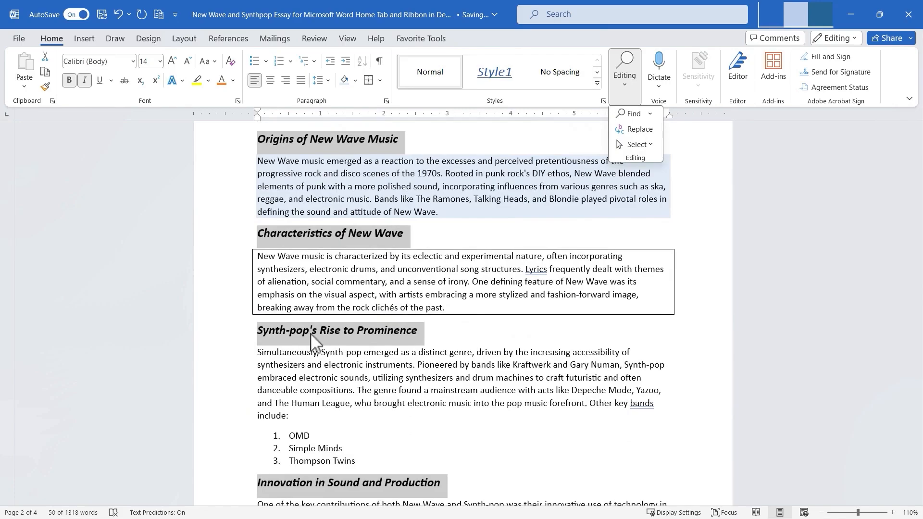
{"action": "scroll", "coordinate": [423, 352], "scroll_direction": "down", "scroll_amount": 3}
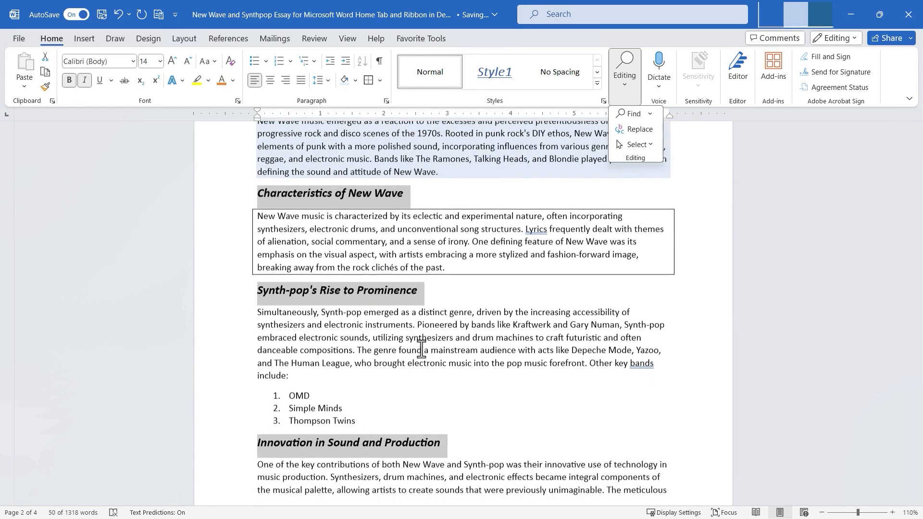
{"action": "left_click", "coordinate": [638, 145]}
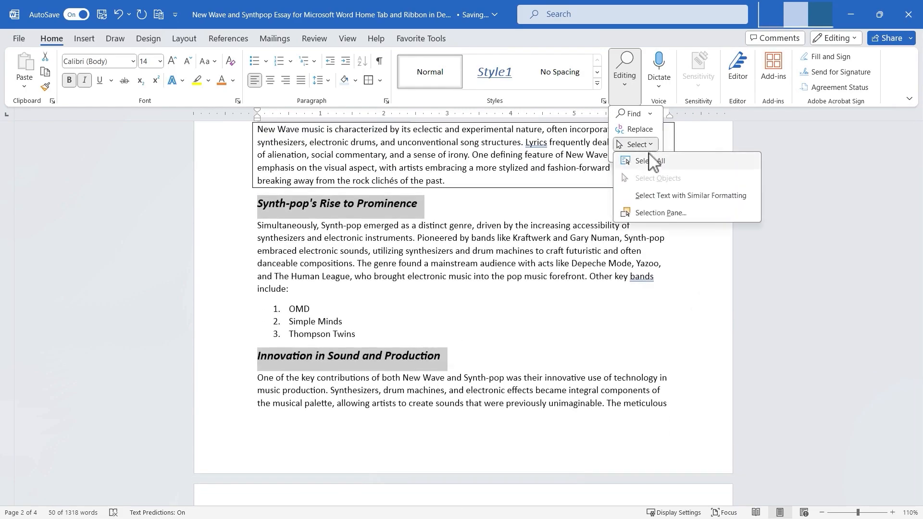
{"action": "left_click", "coordinate": [649, 145]}
{"action": "left_click", "coordinate": [651, 146]}
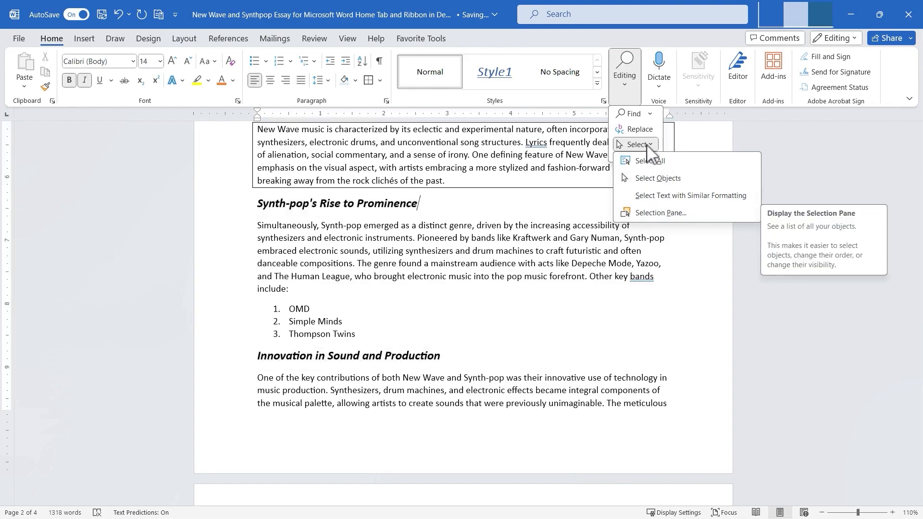
{"action": "left_click", "coordinate": [626, 86]}
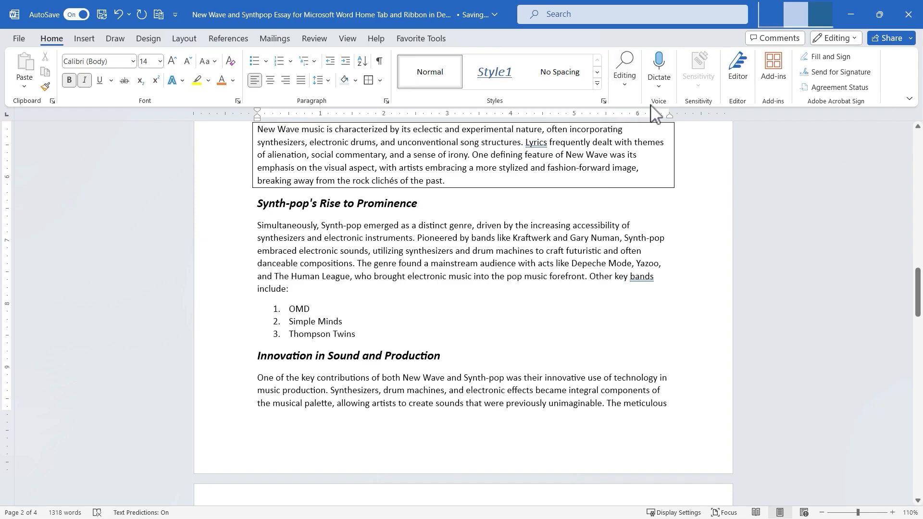
Add a fourth band list item, Erasure, after Thompson Twins using Dictate.
{"action": "left_click", "coordinate": [386, 336]}
{"action": "key", "text": "Return"}
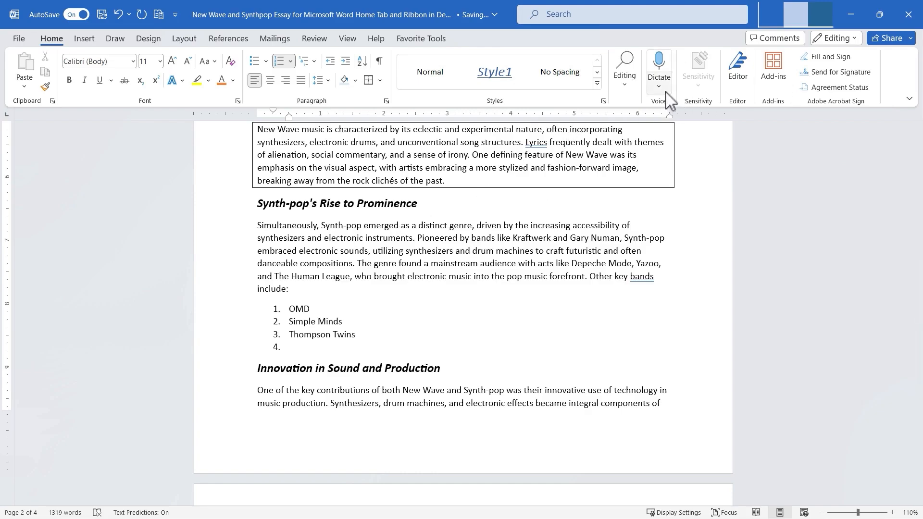
{"action": "left_click", "coordinate": [662, 66]}
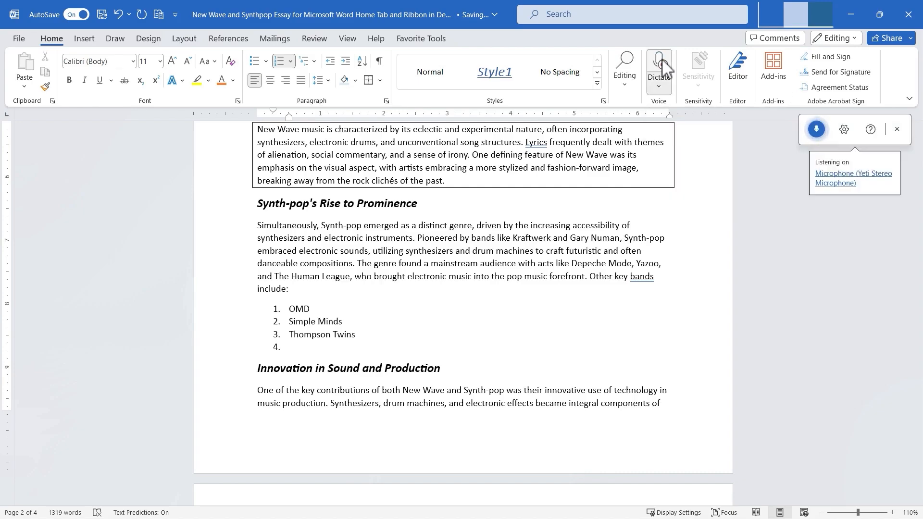
{"action": "left_click", "coordinate": [816, 130]}
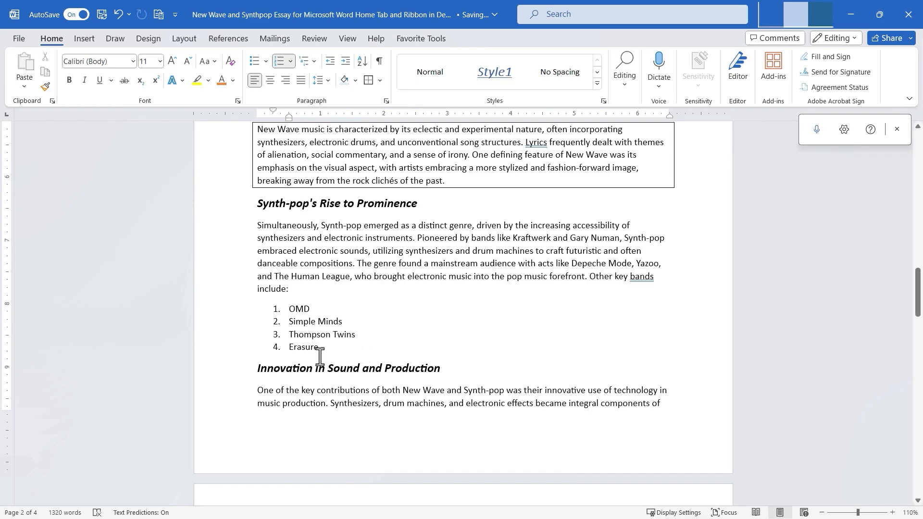
Open the Transcribe pane from the Dictate options and close it again.
{"action": "left_click", "coordinate": [660, 87]}
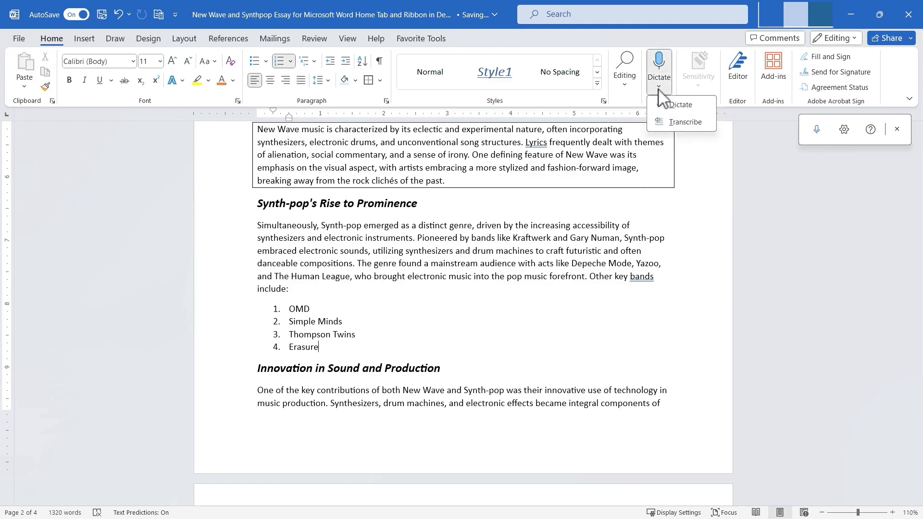
{"action": "left_click", "coordinate": [685, 123]}
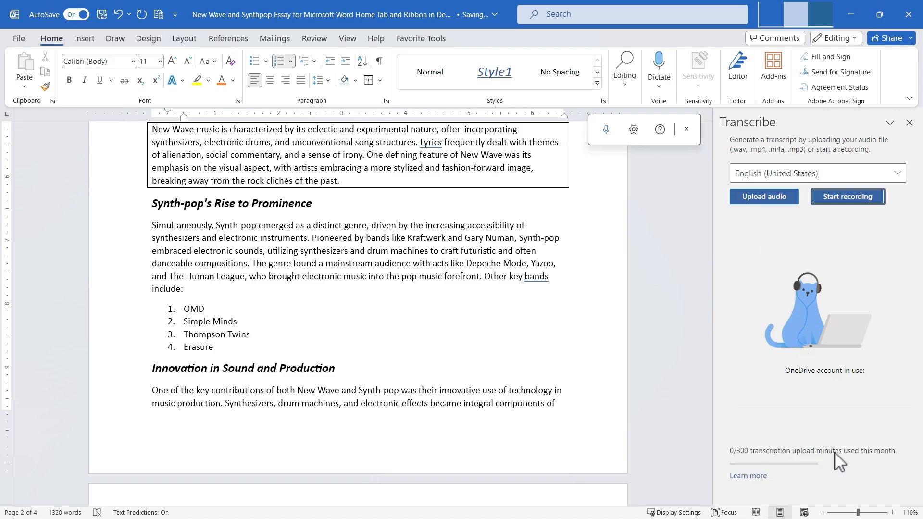
{"action": "left_click", "coordinate": [909, 123]}
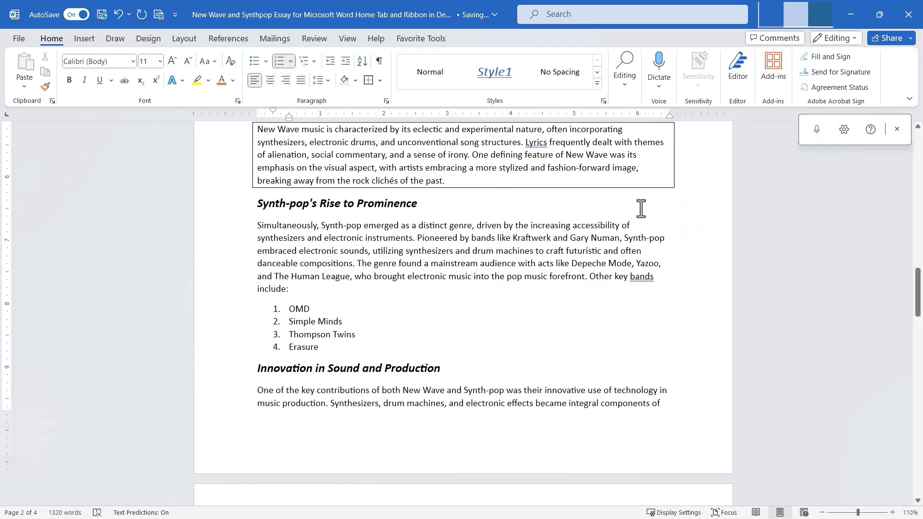
Open the Editor pane to review the document's writing score and suggestions.
{"action": "left_click", "coordinate": [451, 272]}
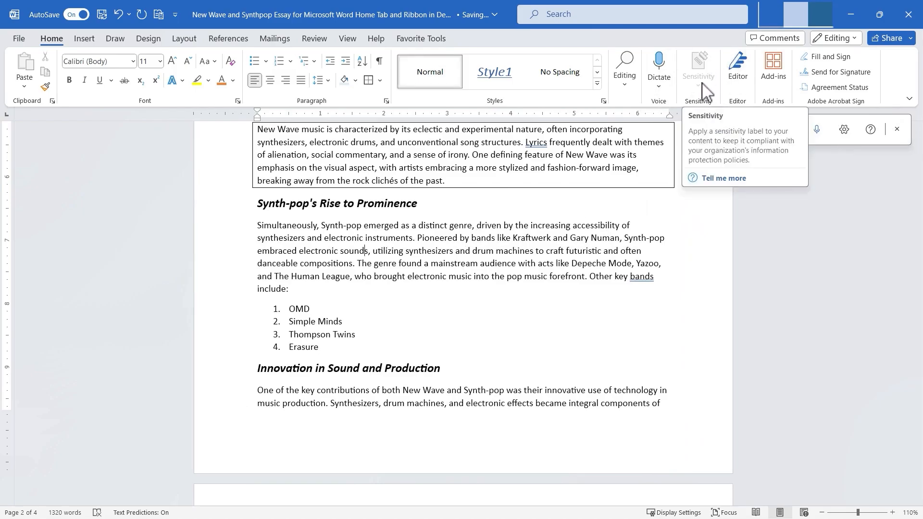
{"action": "left_click", "coordinate": [421, 203]}
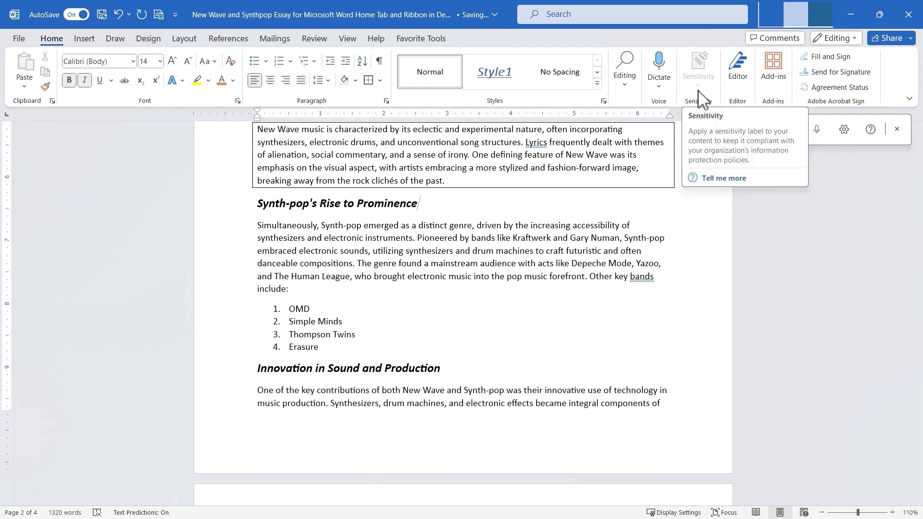
{"action": "left_click", "coordinate": [739, 84]}
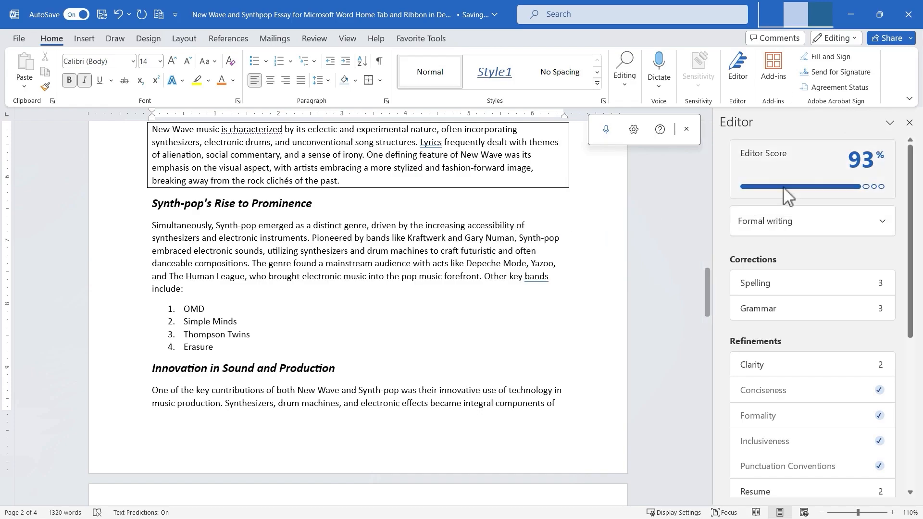
Step through Editor suggestions, ignoring the clarity issue on 'is characterized' and the grammar issue on 'Lyrics'.
{"action": "left_click", "coordinate": [871, 182]}
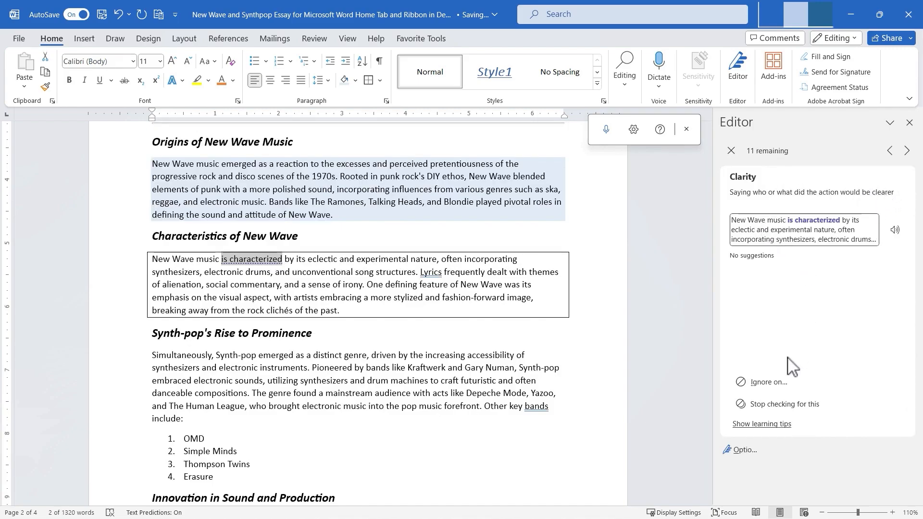
{"action": "left_click", "coordinate": [782, 383]}
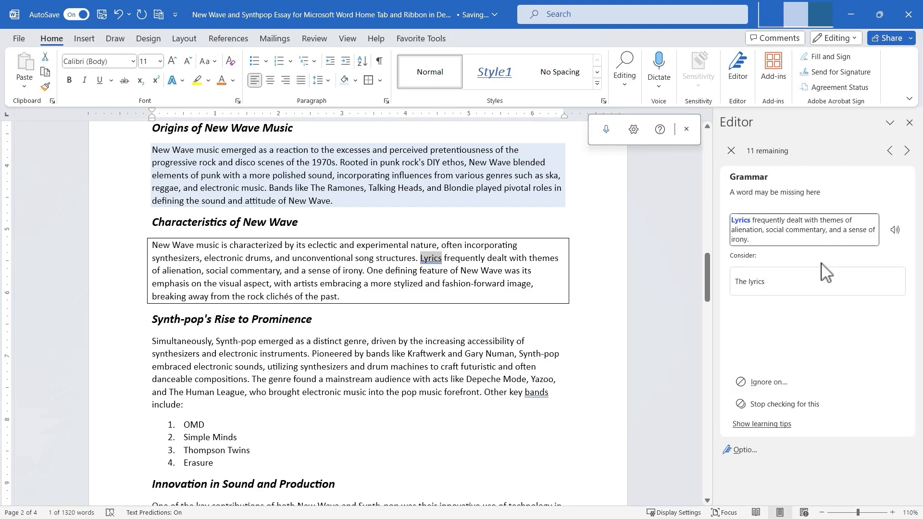
{"action": "left_click", "coordinate": [776, 384]}
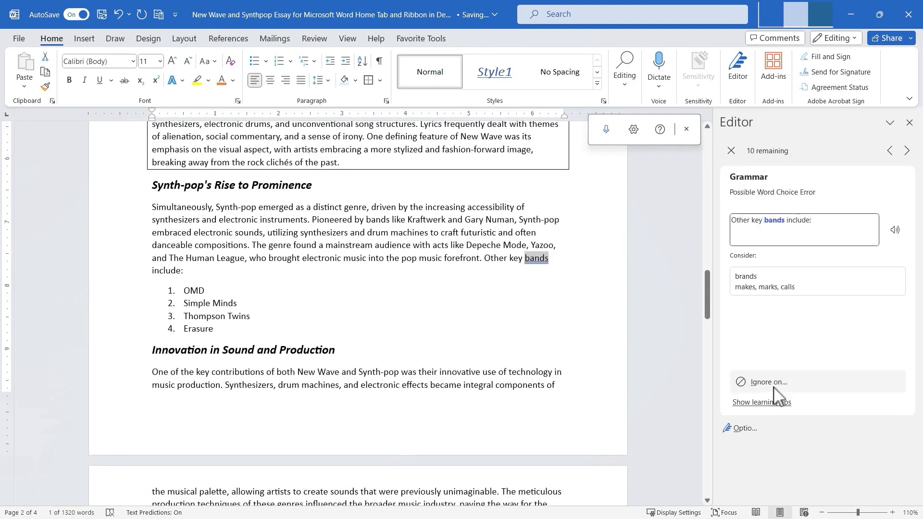
{"action": "left_click", "coordinate": [732, 151]}
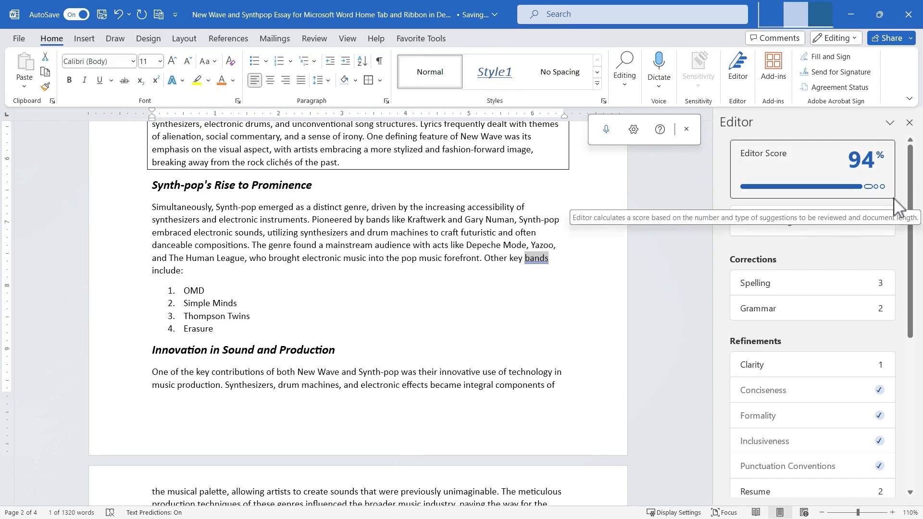
Switch the Editor writing style to Casual writing and then to Professional writing.
{"action": "left_click", "coordinate": [878, 222]}
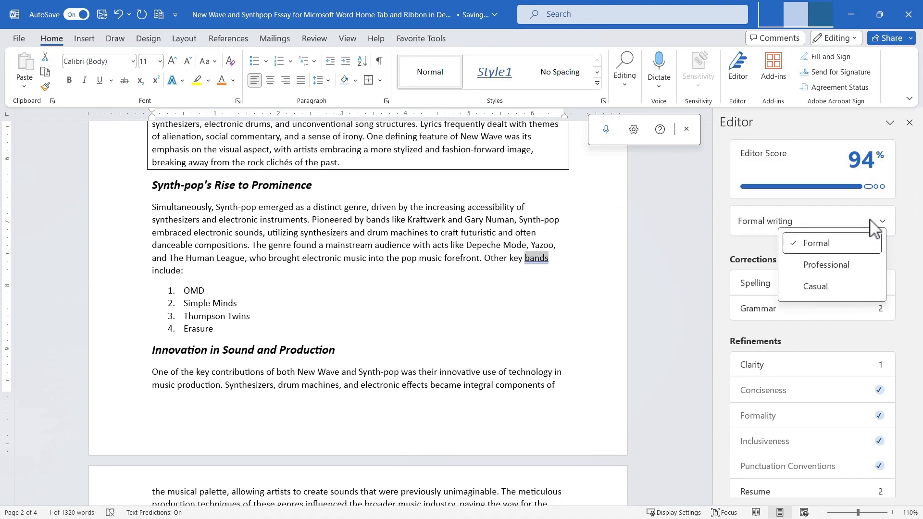
{"action": "left_click", "coordinate": [844, 287]}
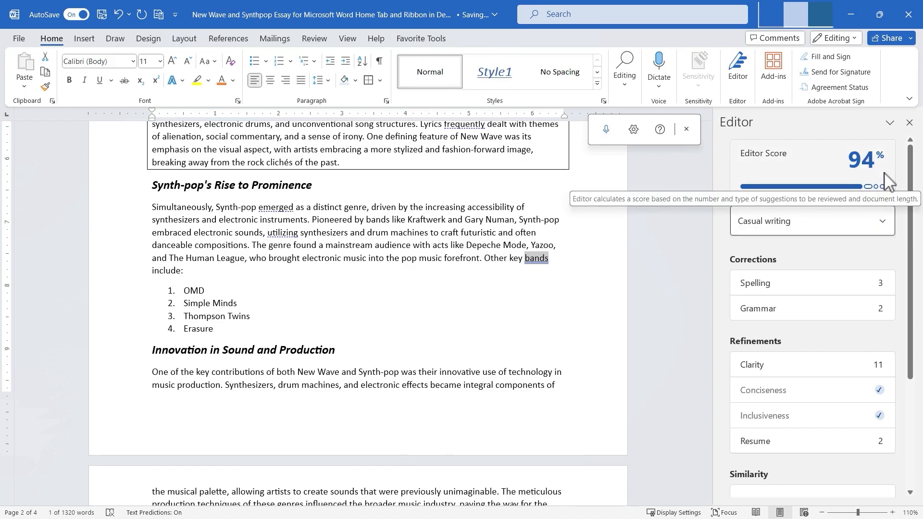
{"action": "left_click", "coordinate": [832, 224]}
{"action": "left_click", "coordinate": [798, 267]}
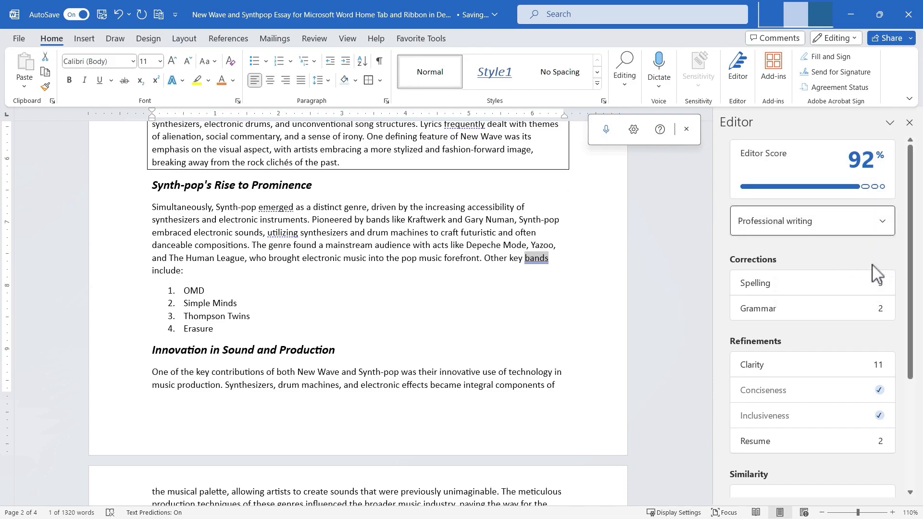
Switch the Editor writing style to Formal writing.
{"action": "left_click", "coordinate": [869, 226]}
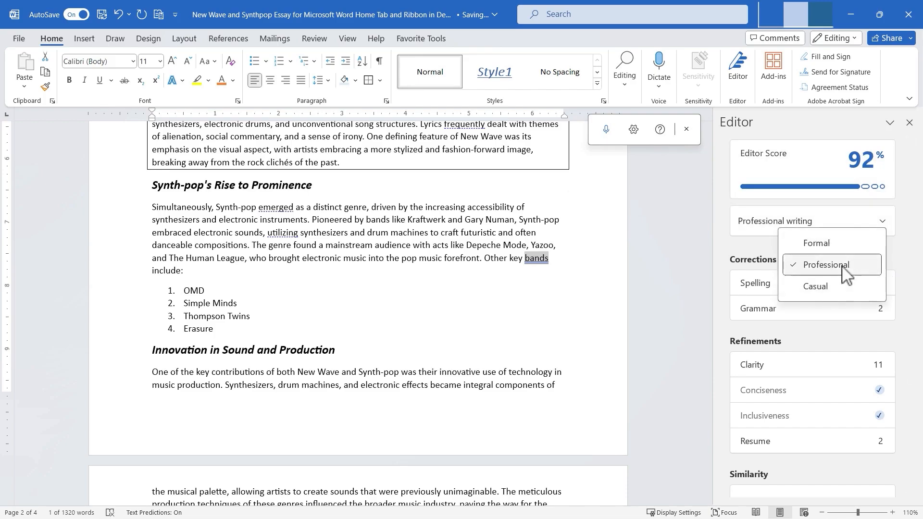
{"action": "left_click", "coordinate": [827, 244]}
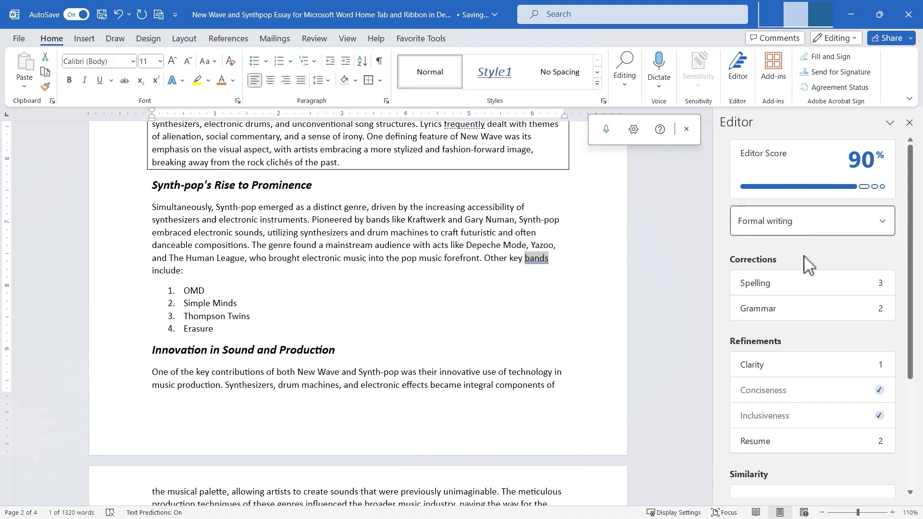
Review the Spelling corrections, ignoring the repeated word 'Duran' flags, and return to the Editor overview.
{"action": "left_click", "coordinate": [776, 293]}
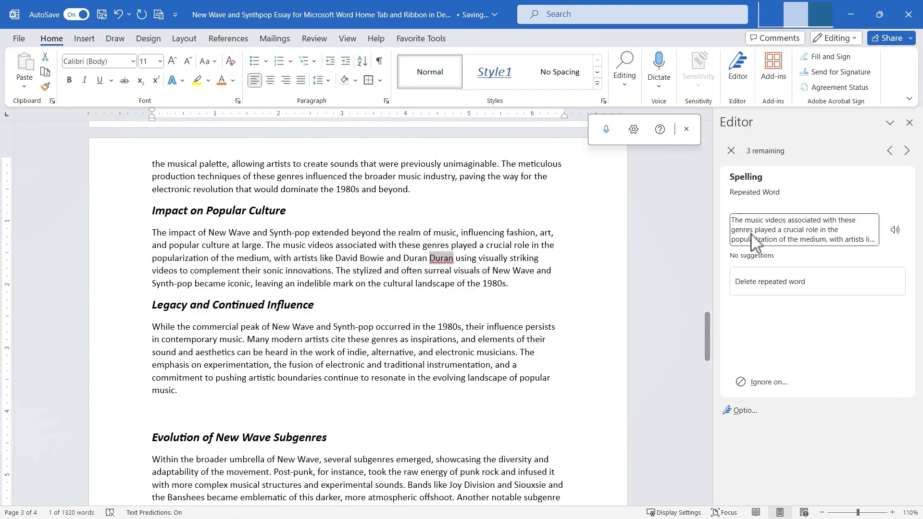
{"action": "left_click", "coordinate": [774, 384]}
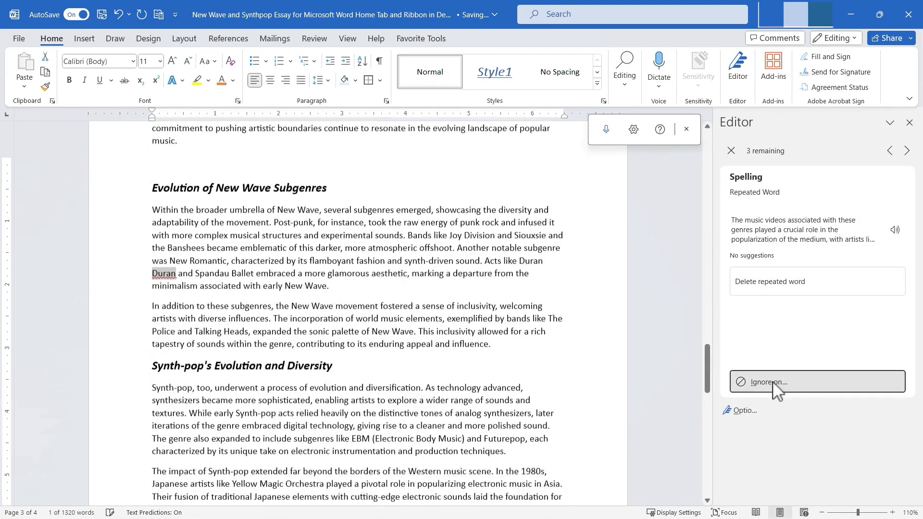
{"action": "left_click", "coordinate": [775, 389]}
{"action": "left_click", "coordinate": [772, 387]}
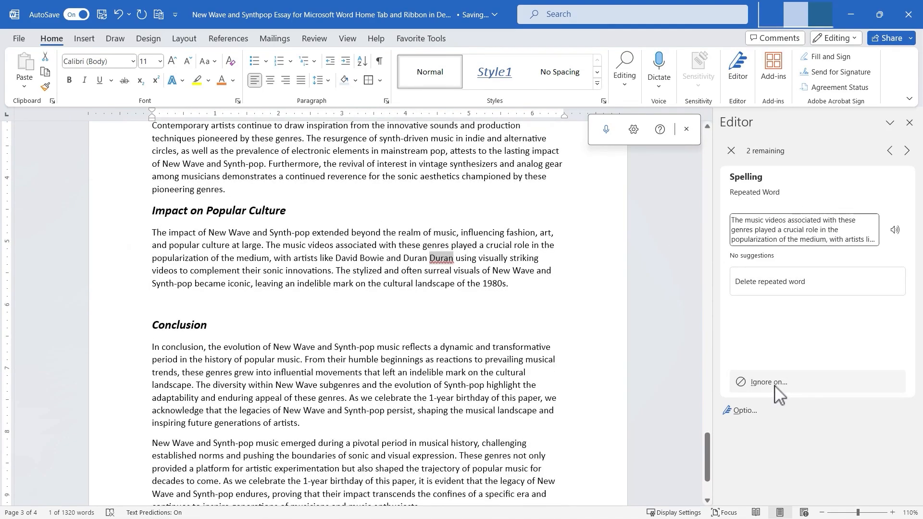
{"action": "left_click", "coordinate": [731, 151]}
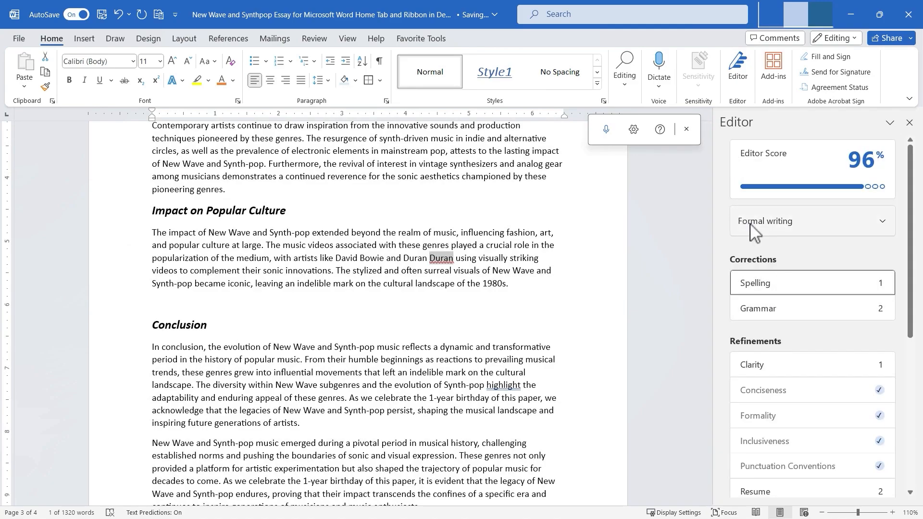
Review the Grammar suggestions, ignore one issue, and return to the Editor overview.
{"action": "left_click", "coordinate": [776, 310]}
{"action": "left_click", "coordinate": [796, 288]}
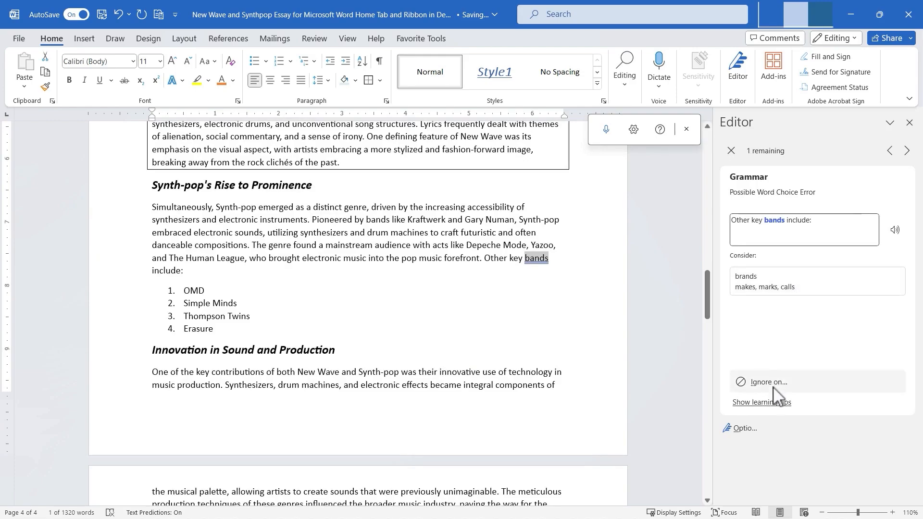
{"action": "left_click", "coordinate": [732, 151]}
Open the Clarity refinement for 'is characterized' and return to the Editor overview.
{"action": "scroll", "coordinate": [812, 278], "scroll_direction": "down", "scroll_amount": 1}
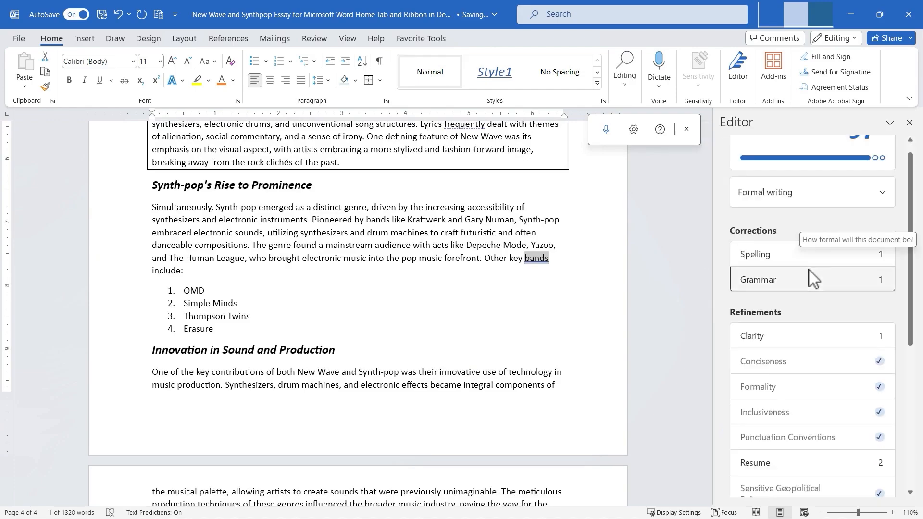
{"action": "scroll", "coordinate": [812, 279], "scroll_direction": "down", "scroll_amount": 3}
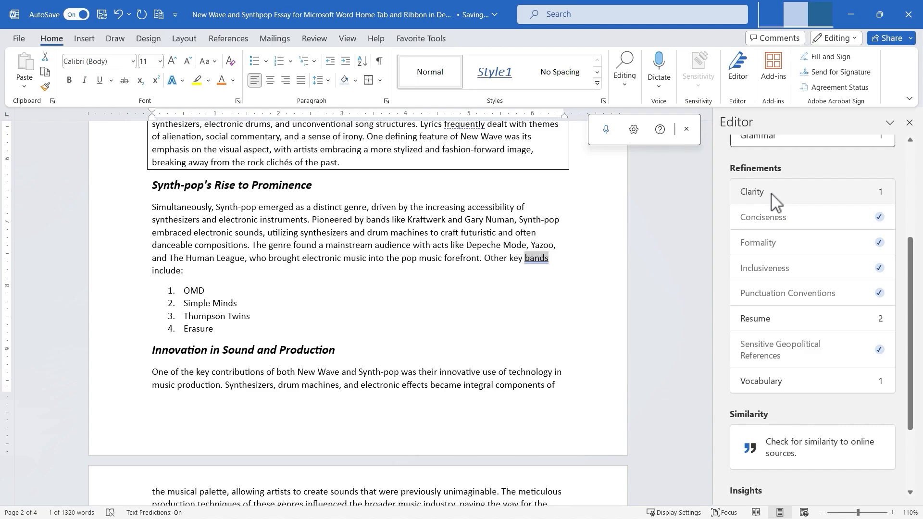
{"action": "left_click", "coordinate": [791, 201]}
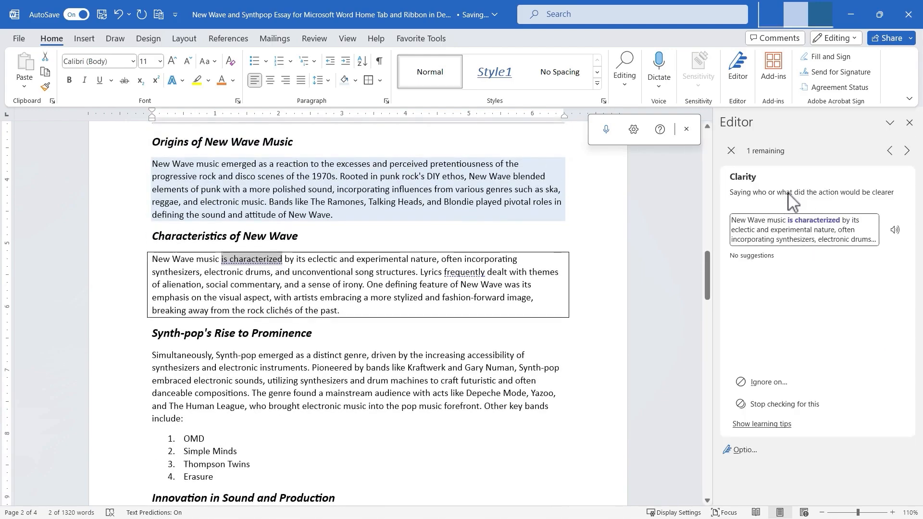
{"action": "left_click", "coordinate": [731, 150]}
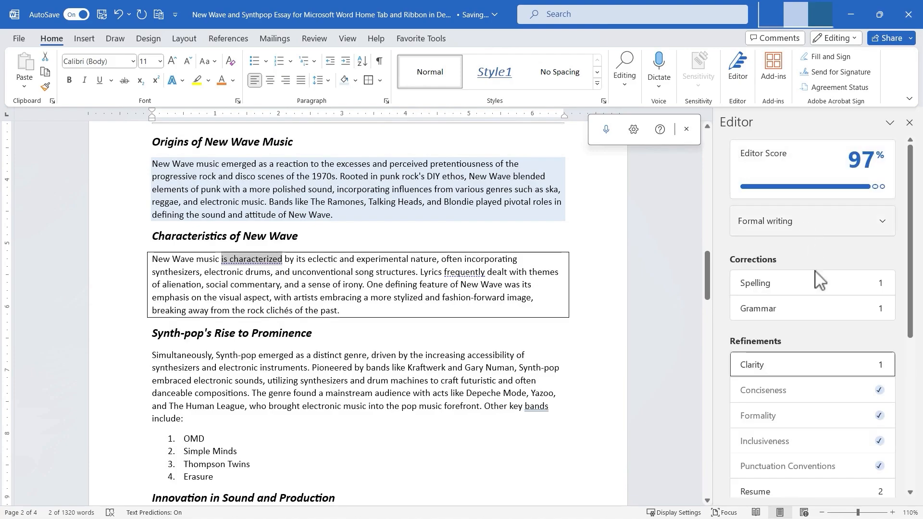
View the document's readability statistics from the Editor Insights and dismiss them.
{"action": "scroll", "coordinate": [822, 337], "scroll_direction": "down", "scroll_amount": 3}
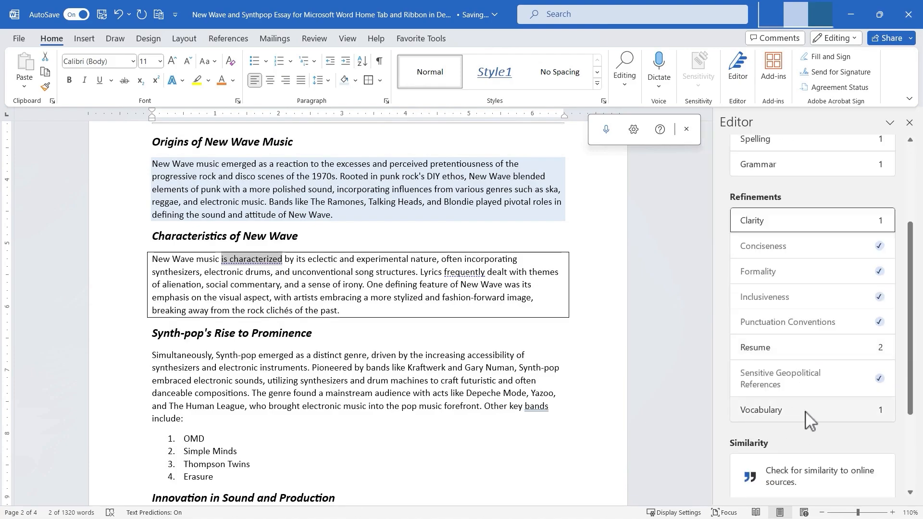
{"action": "scroll", "coordinate": [819, 405], "scroll_direction": "down", "scroll_amount": 2}
{"action": "scroll", "coordinate": [822, 398], "scroll_direction": "down", "scroll_amount": 1}
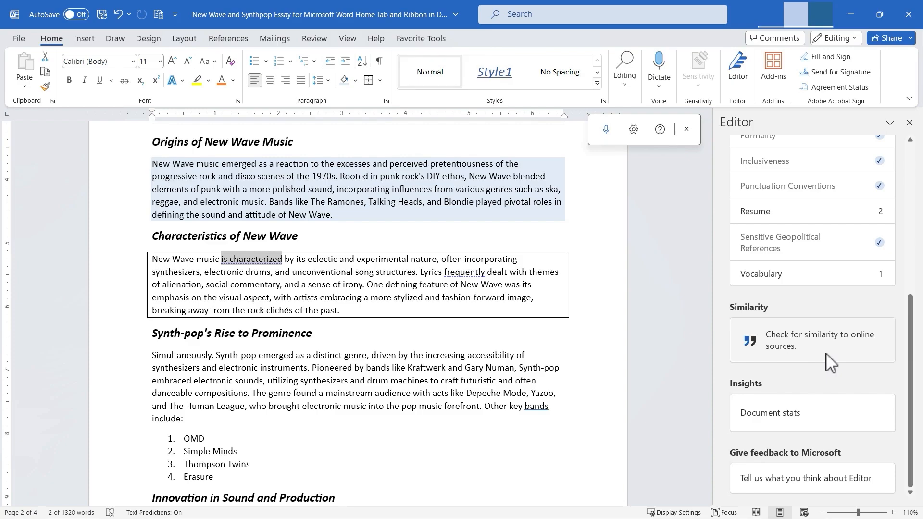
{"action": "left_click", "coordinate": [780, 424]}
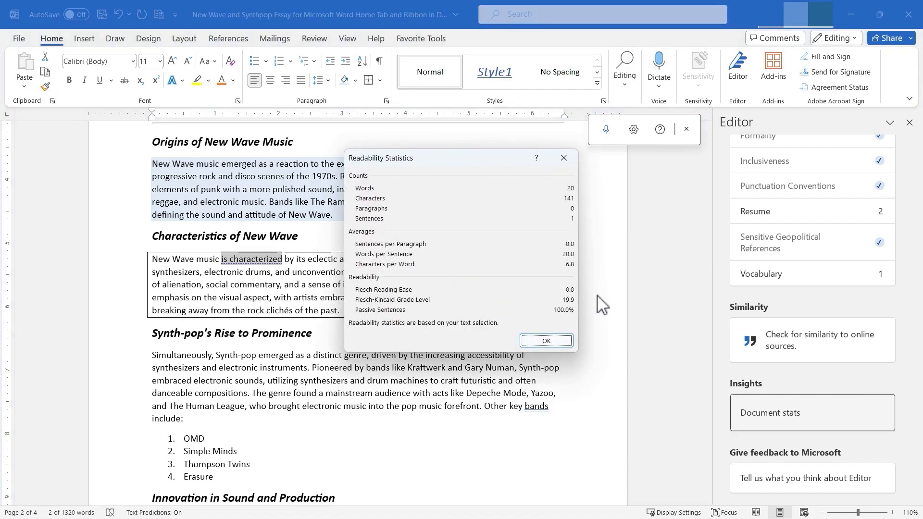
{"action": "left_click", "coordinate": [553, 341]}
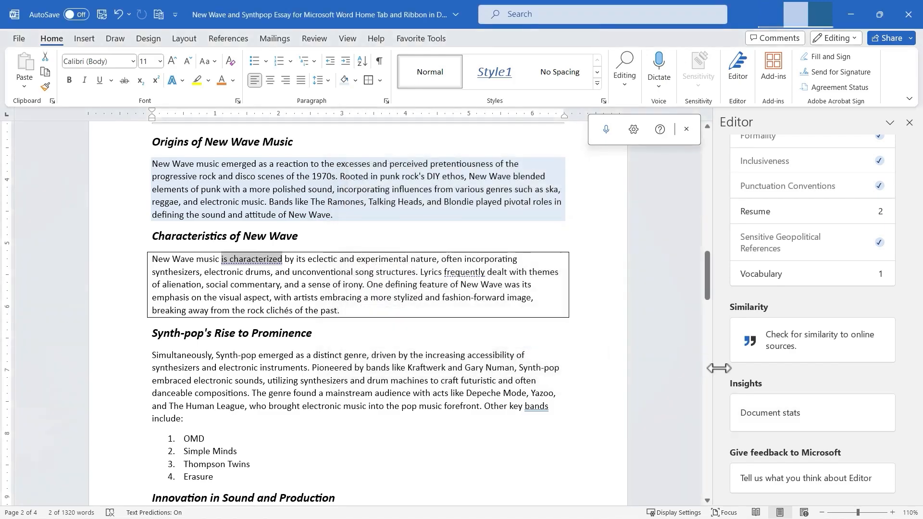
Close the Editor pane.
{"action": "scroll", "coordinate": [813, 288], "scroll_direction": "up", "scroll_amount": 5}
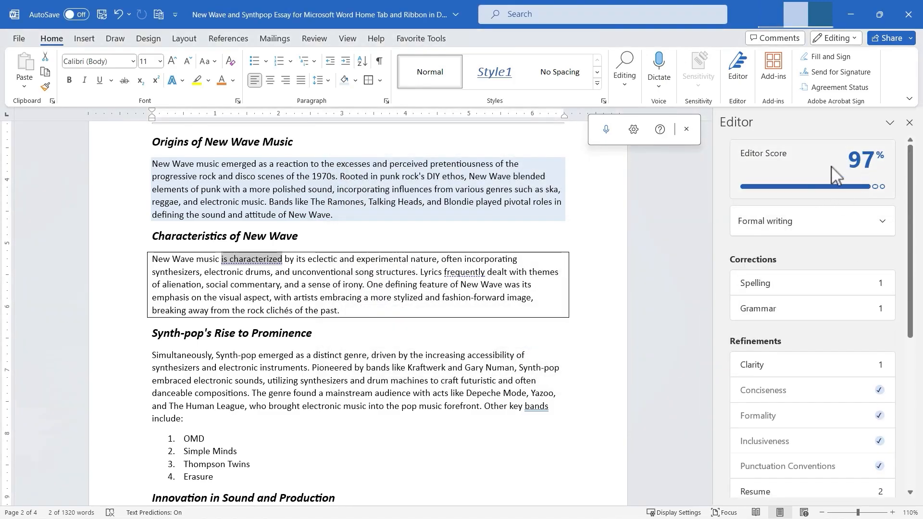
{"action": "mouse_move", "coordinate": [836, 176]}
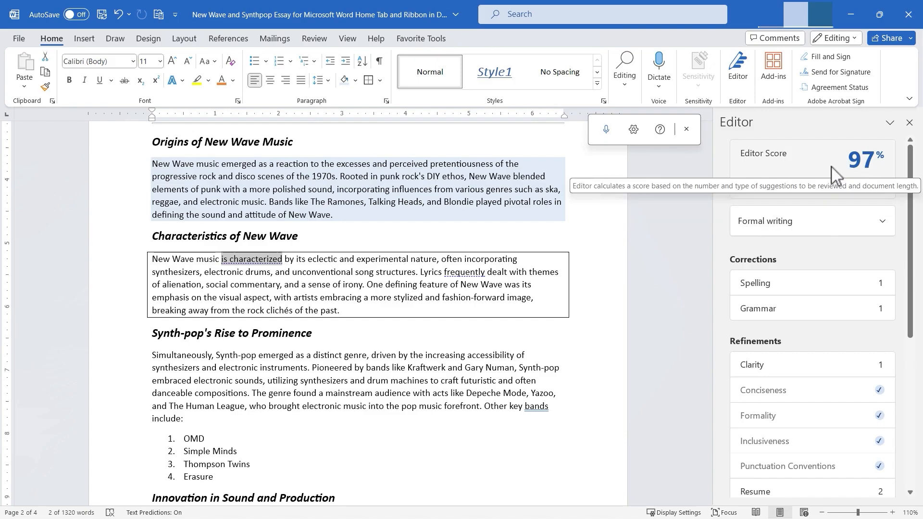
{"action": "left_click", "coordinate": [909, 122]}
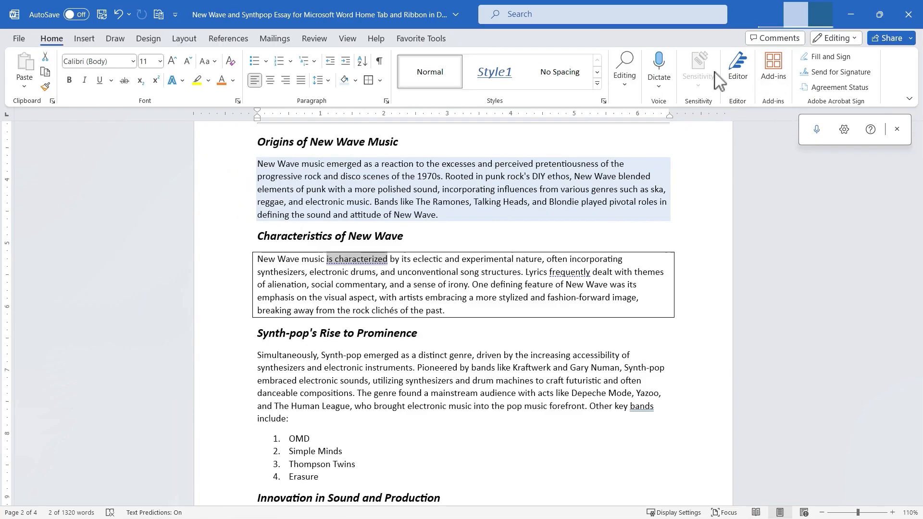
Browse the Office Add-ins store and close it without adding anything.
{"action": "left_click", "coordinate": [778, 84]}
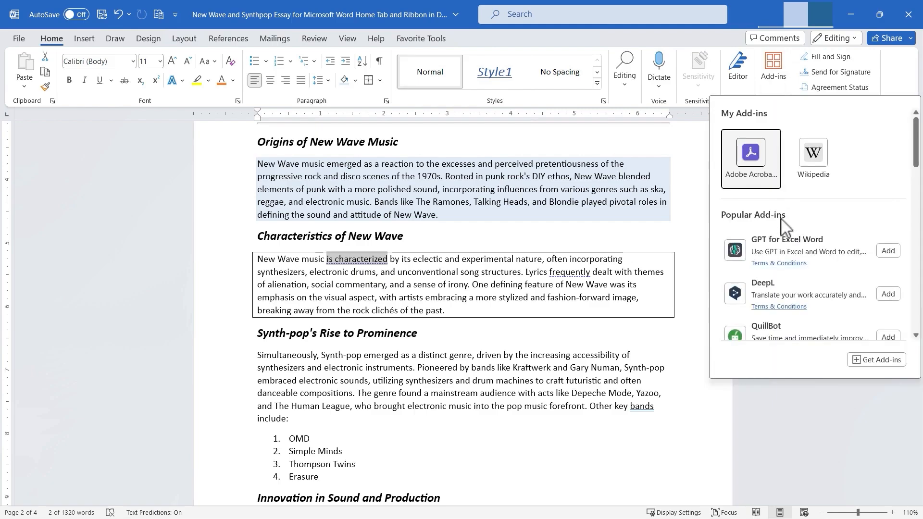
{"action": "left_click", "coordinate": [876, 361]}
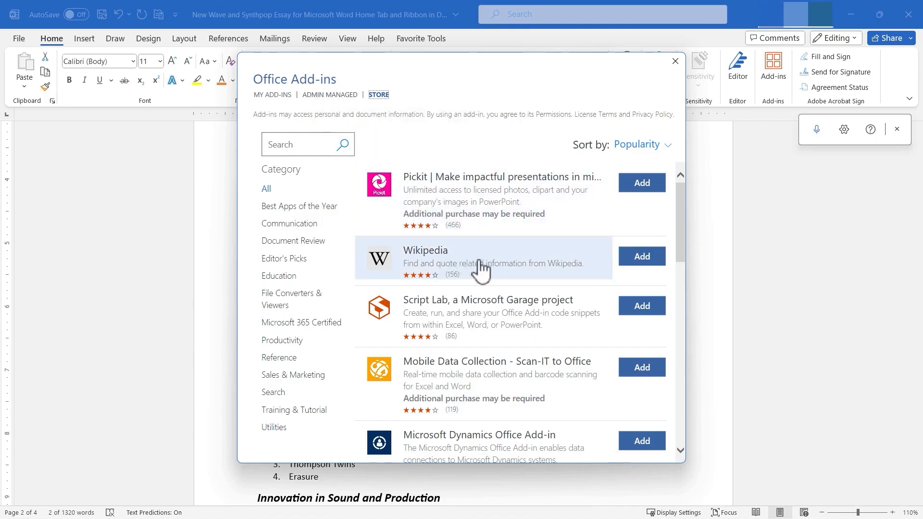
{"action": "scroll", "coordinate": [597, 272], "scroll_direction": "down", "scroll_amount": 8}
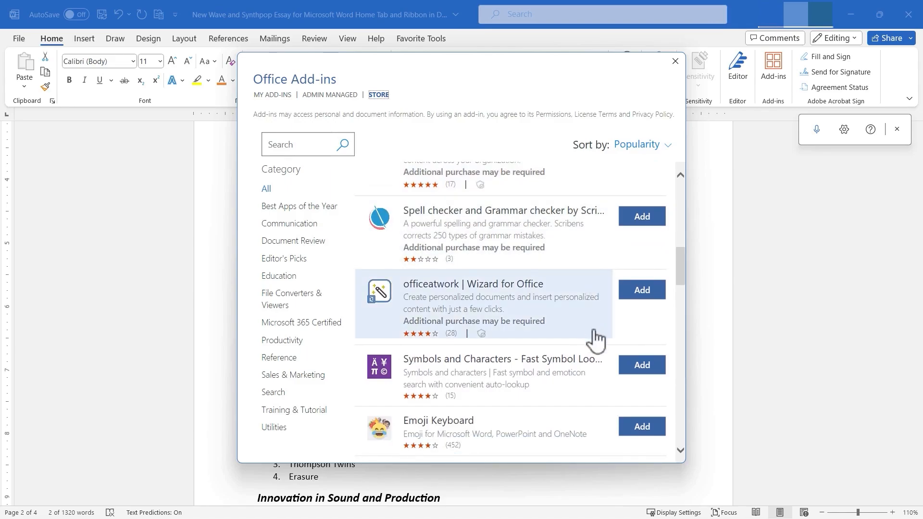
{"action": "scroll", "coordinate": [535, 246], "scroll_direction": "down", "scroll_amount": 8}
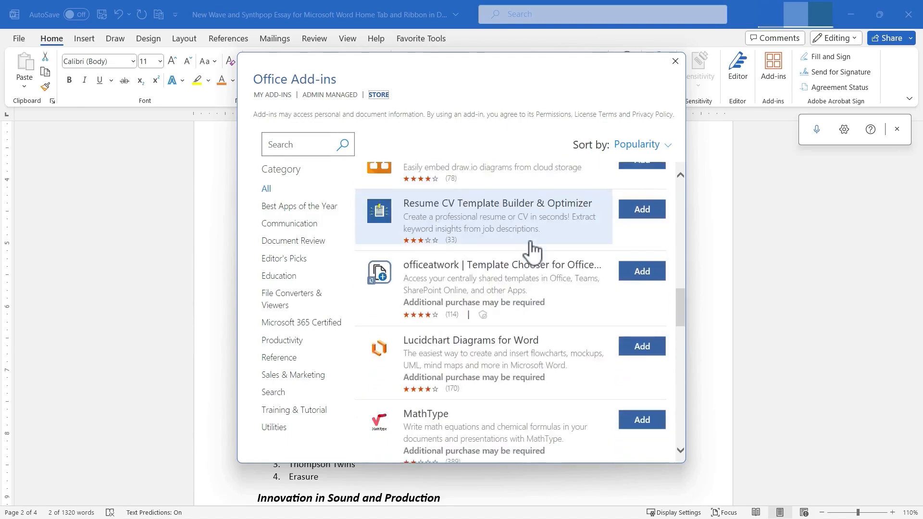
{"action": "scroll", "coordinate": [527, 260], "scroll_direction": "down", "scroll_amount": 3}
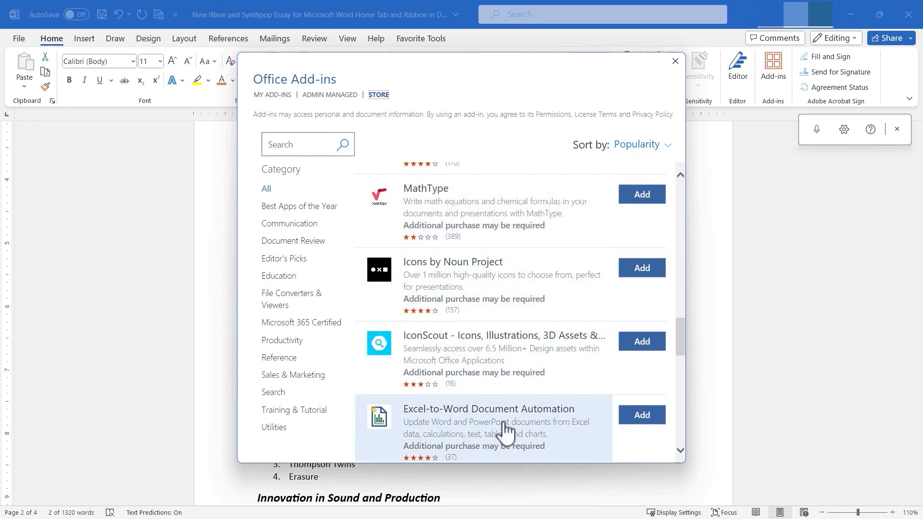
{"action": "scroll", "coordinate": [503, 432], "scroll_direction": "down", "scroll_amount": 2}
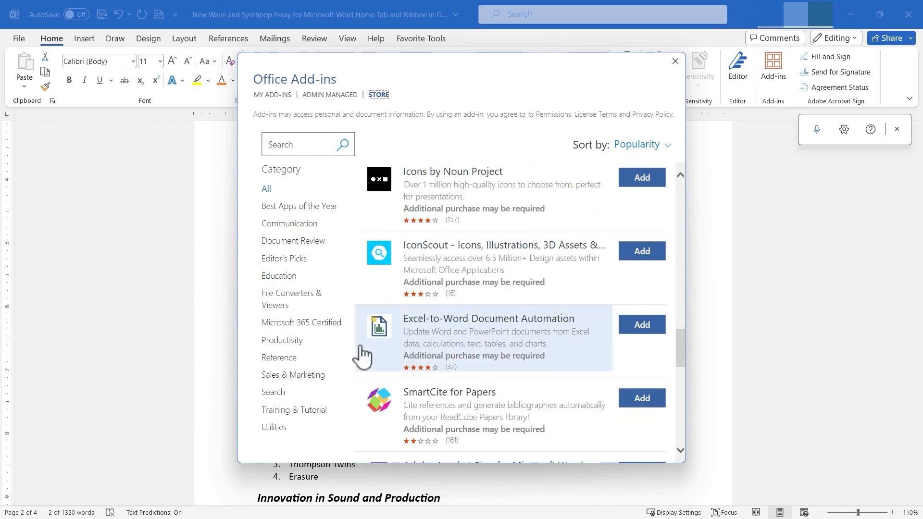
{"action": "left_click", "coordinate": [676, 61]}
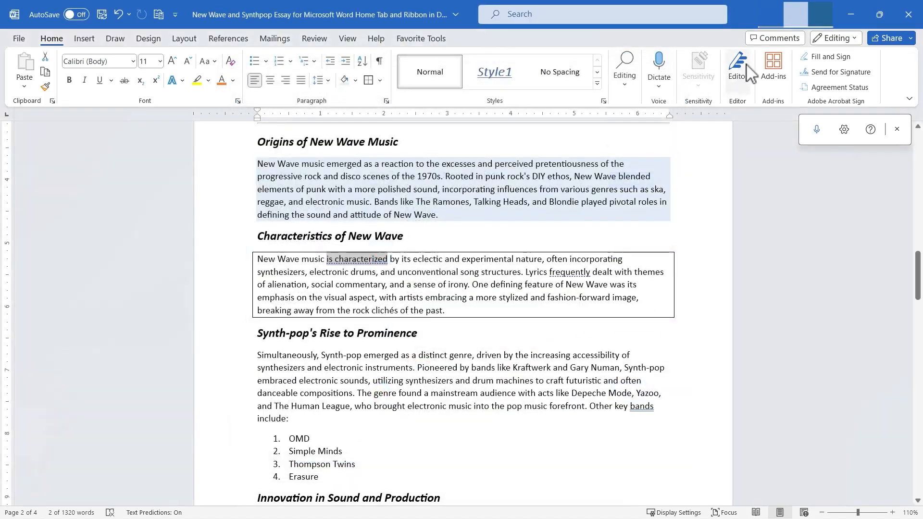
Add the GPT for Excel Word add-in, close its pane, and reopen it from the ribbon.
{"action": "left_click", "coordinate": [778, 71]}
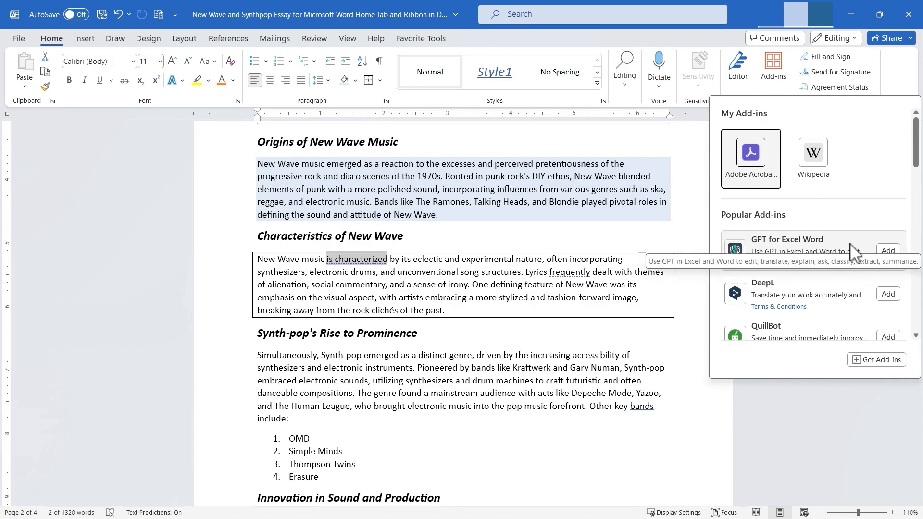
{"action": "left_click", "coordinate": [888, 250]}
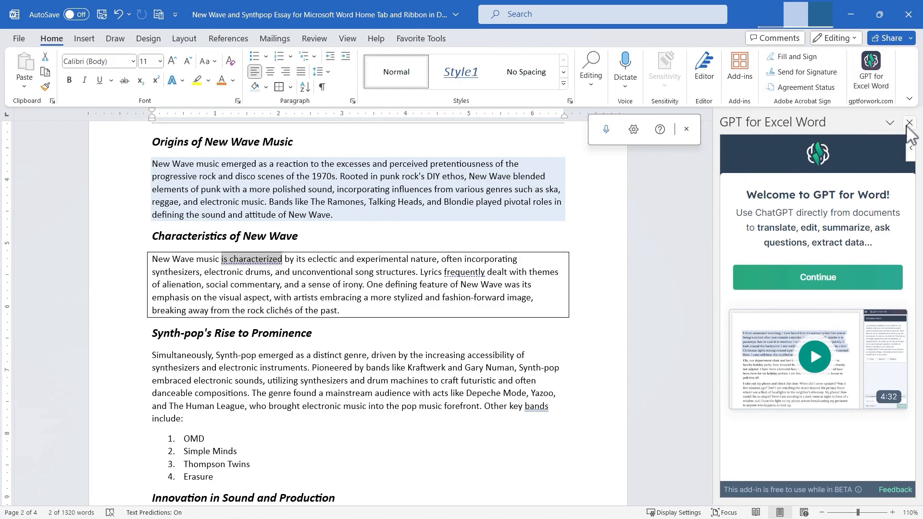
{"action": "left_click", "coordinate": [909, 124]}
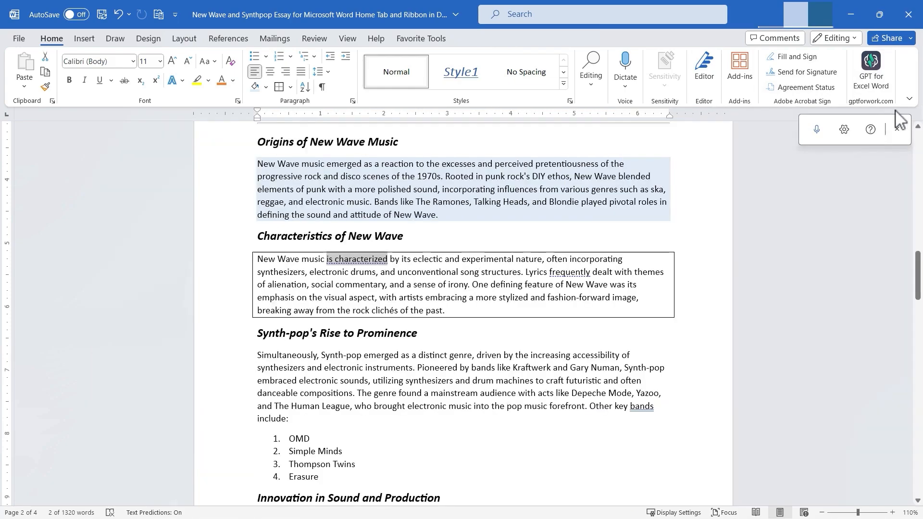
{"action": "left_click", "coordinate": [875, 80]}
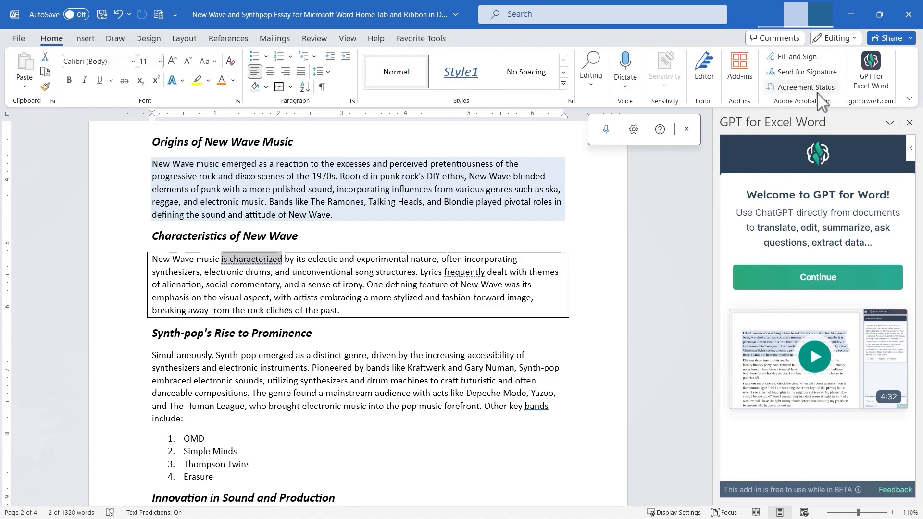
Search the Office Add-ins store for adobe acrobat.
{"action": "left_click", "coordinate": [740, 67]}
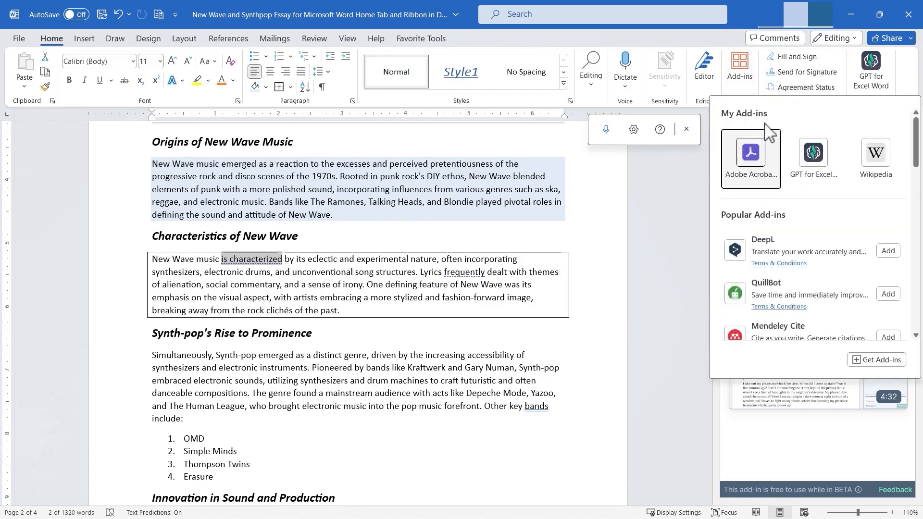
{"action": "left_click", "coordinate": [877, 359]}
{"action": "left_click", "coordinate": [308, 150]}
{"action": "type", "text": "a"}
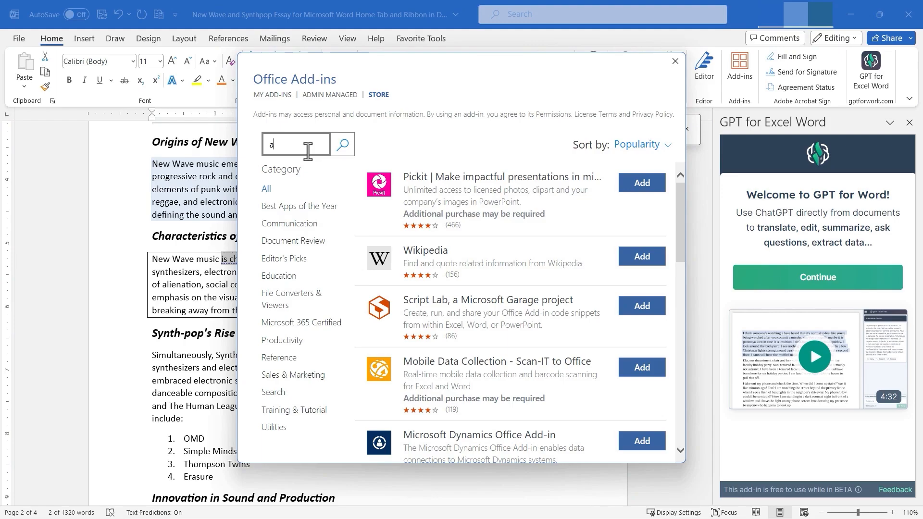
{"action": "type", "text": "dobe acrobat"}
{"action": "key", "text": "Return"}
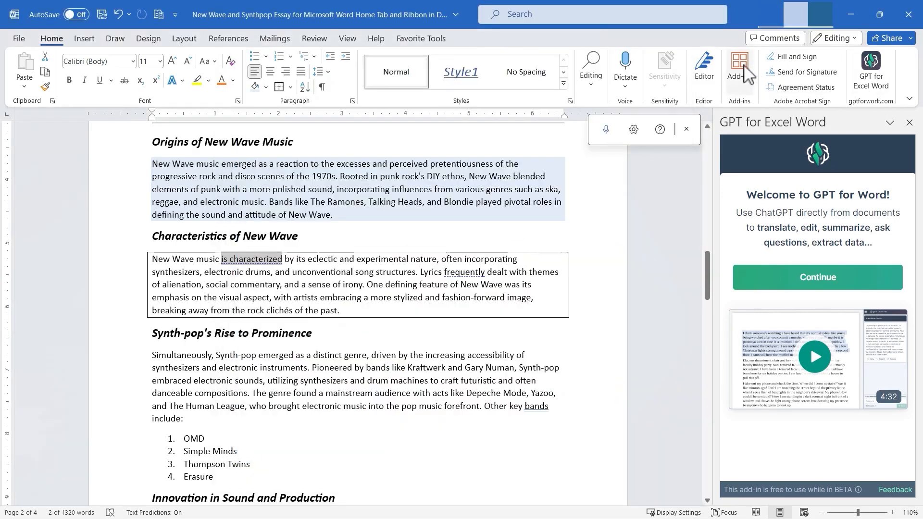
Launch GPT for Excel Word from My Add-ins, then switch to the Insert tab.
{"action": "left_click", "coordinate": [746, 72]}
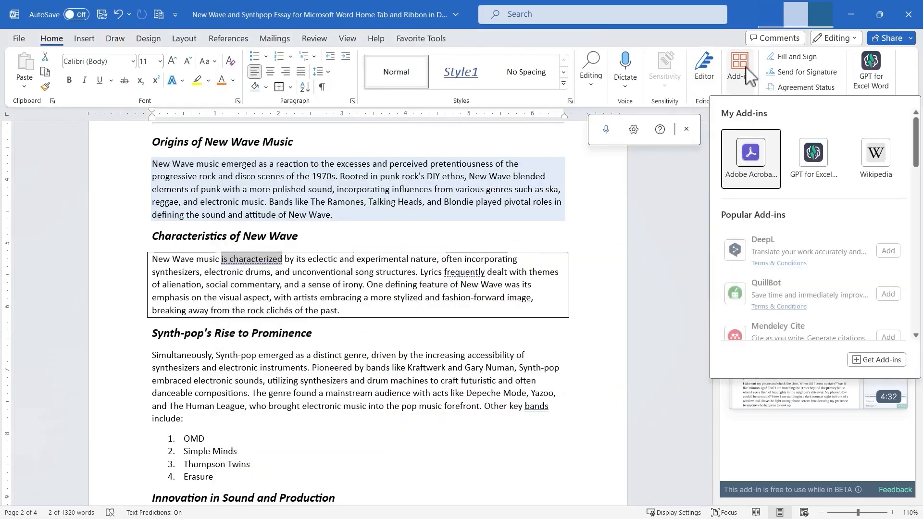
{"action": "scroll", "coordinate": [860, 336], "scroll_direction": "down", "scroll_amount": 5}
{"action": "scroll", "coordinate": [872, 327], "scroll_direction": "up", "scroll_amount": 5}
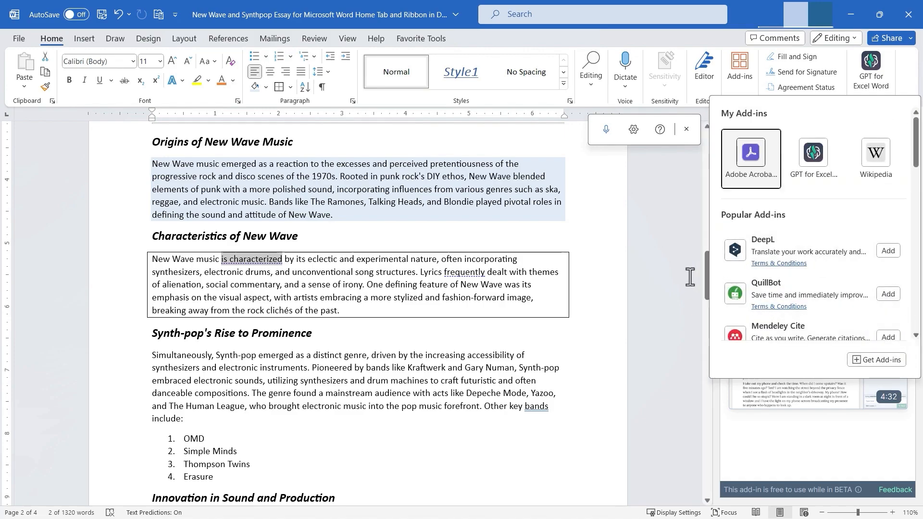
{"action": "left_click", "coordinate": [813, 153]}
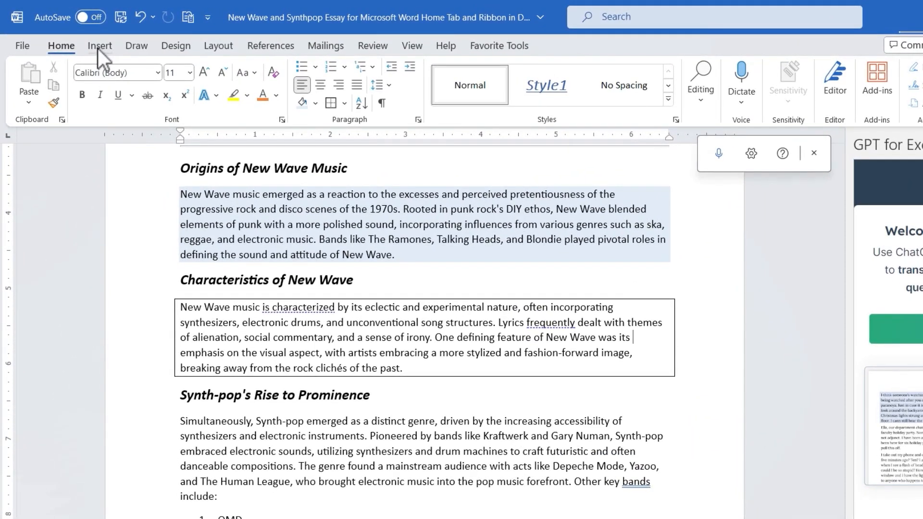
{"action": "left_click", "coordinate": [99, 48]}
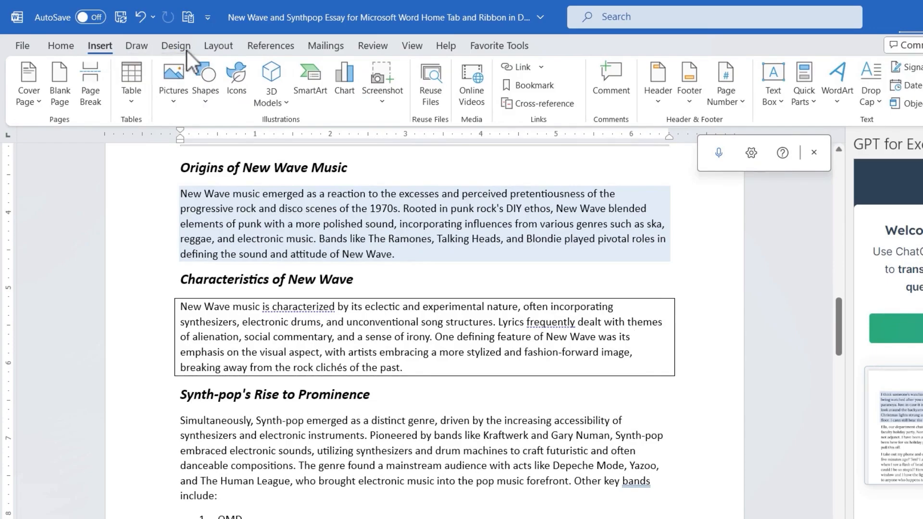